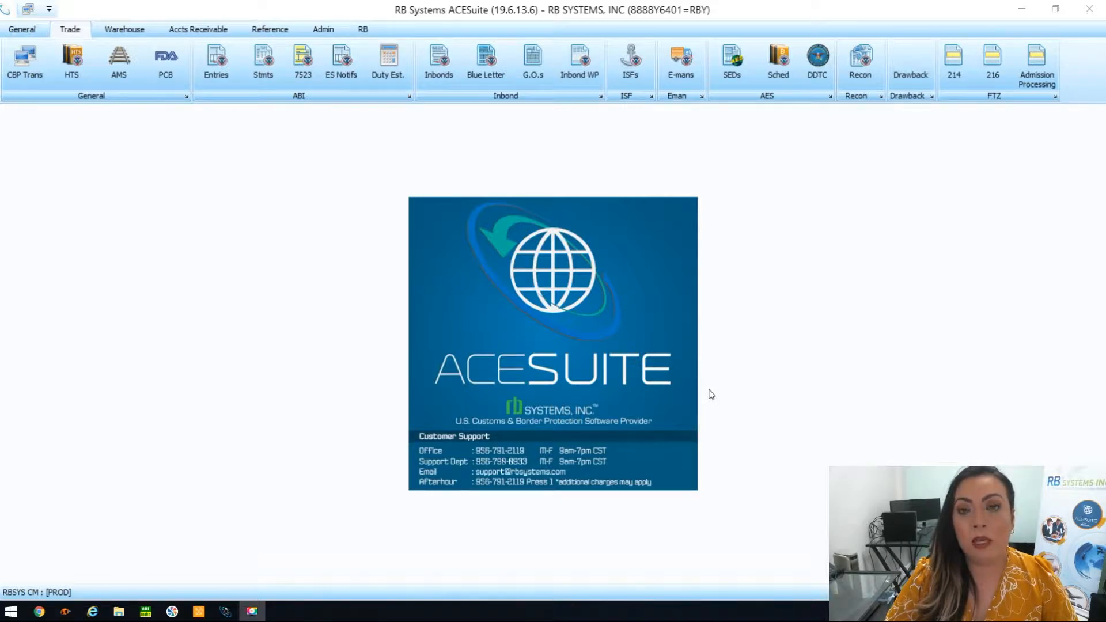
Open the Carriers list from the Reference area's CBP reference files
left_click(261, 32)
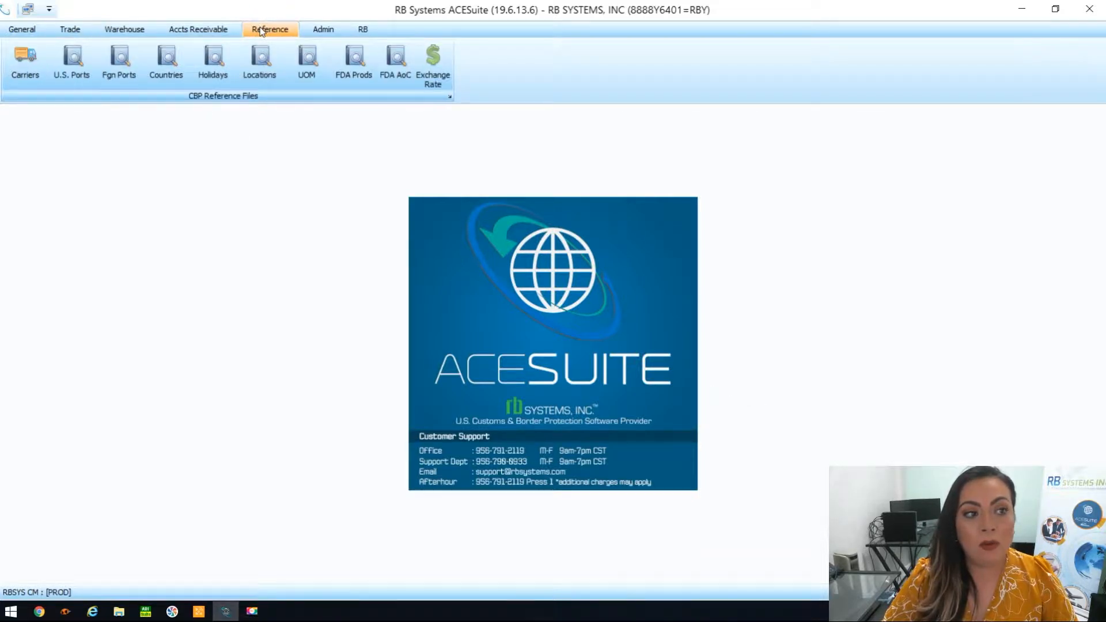
left_click(17, 59)
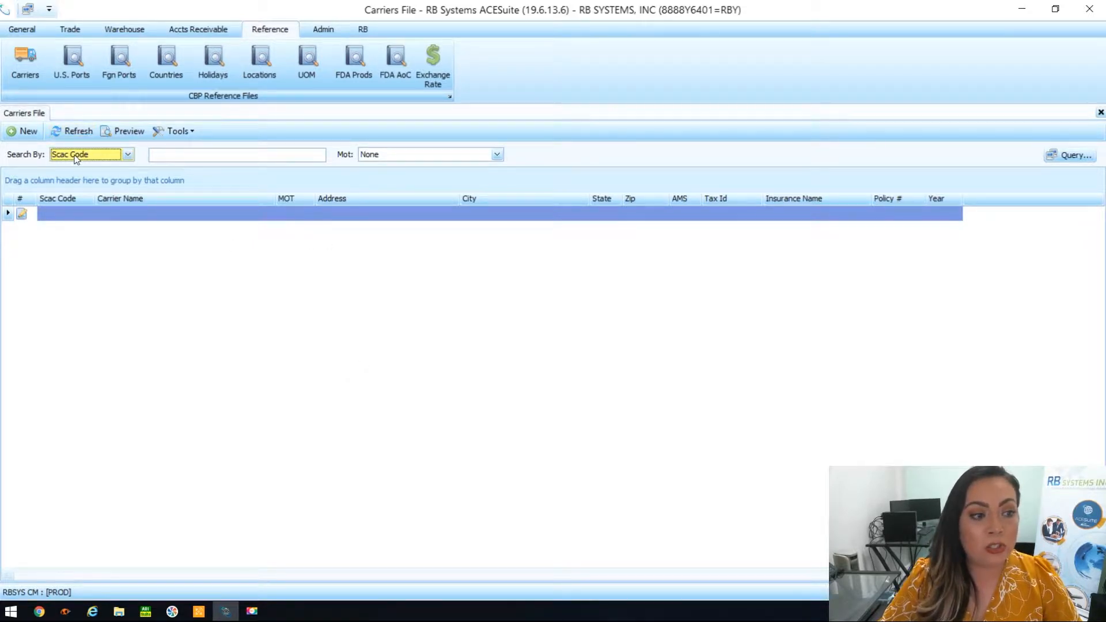
Search the carriers by SCAC code PPCX
left_click(127, 155)
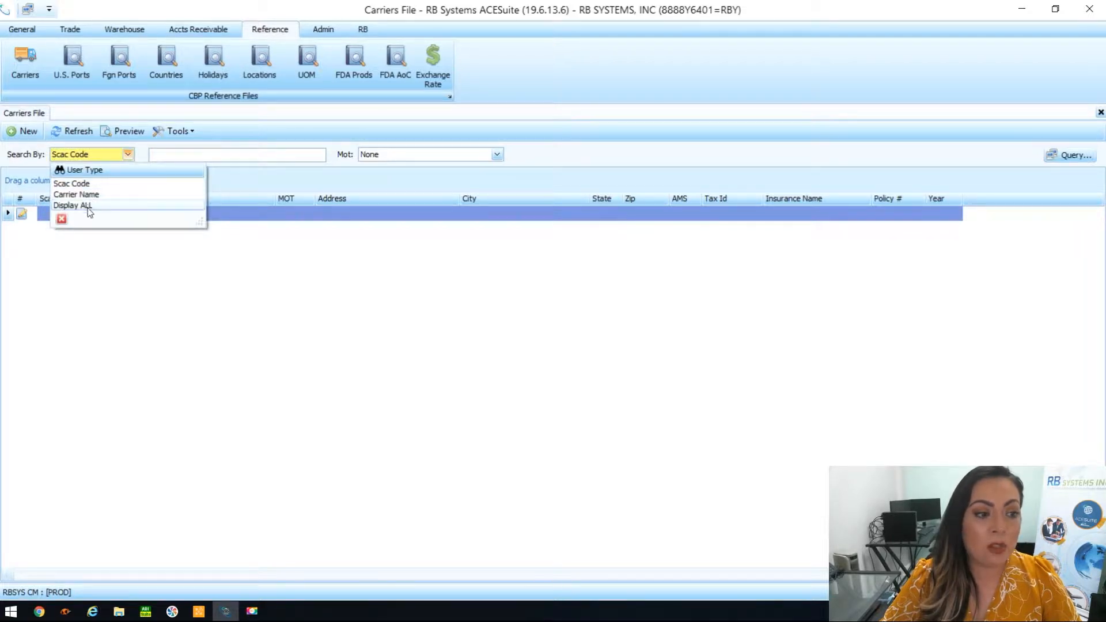
left_click(177, 160)
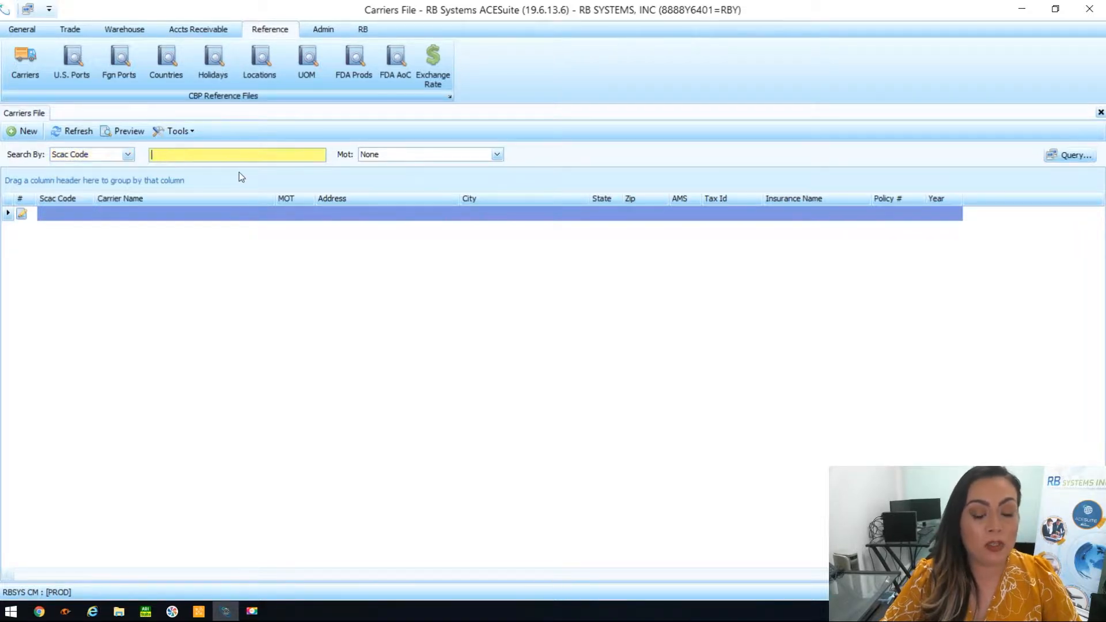
type("PPCX")
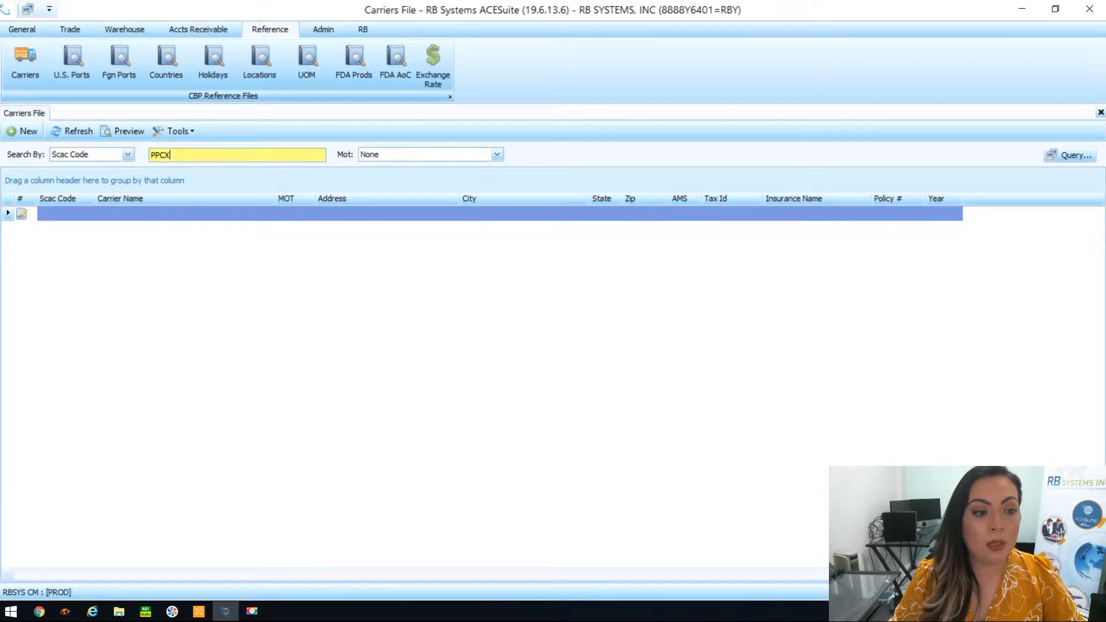
key("Return")
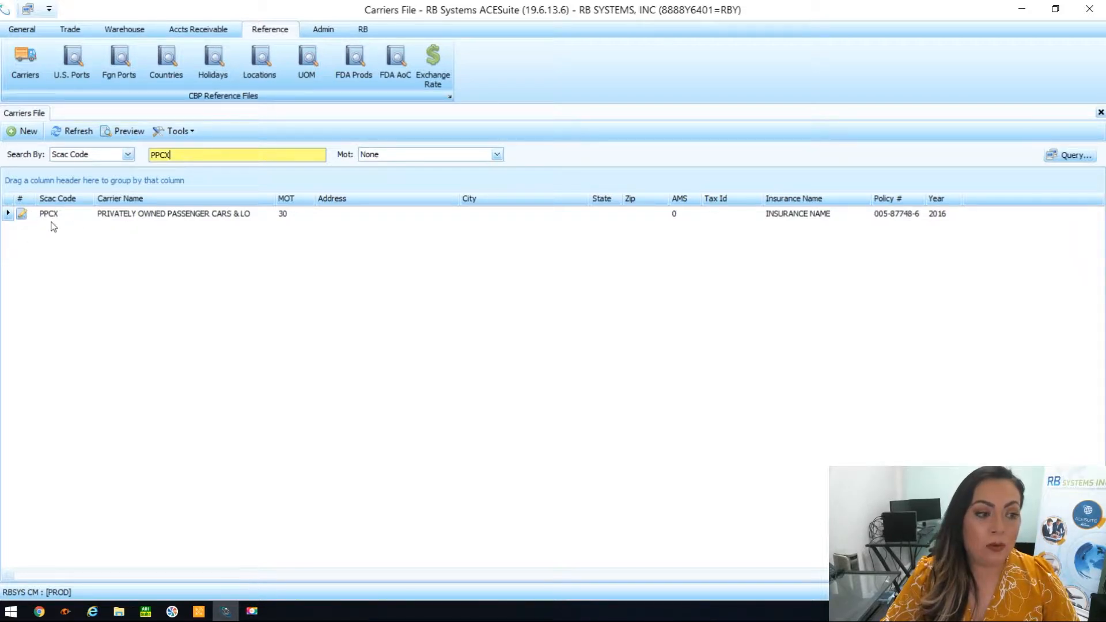
Search the nonexistent code FFFF, decline the query prompt, then re-enter PPCX
double_click(183, 156)
key("BackSpace")
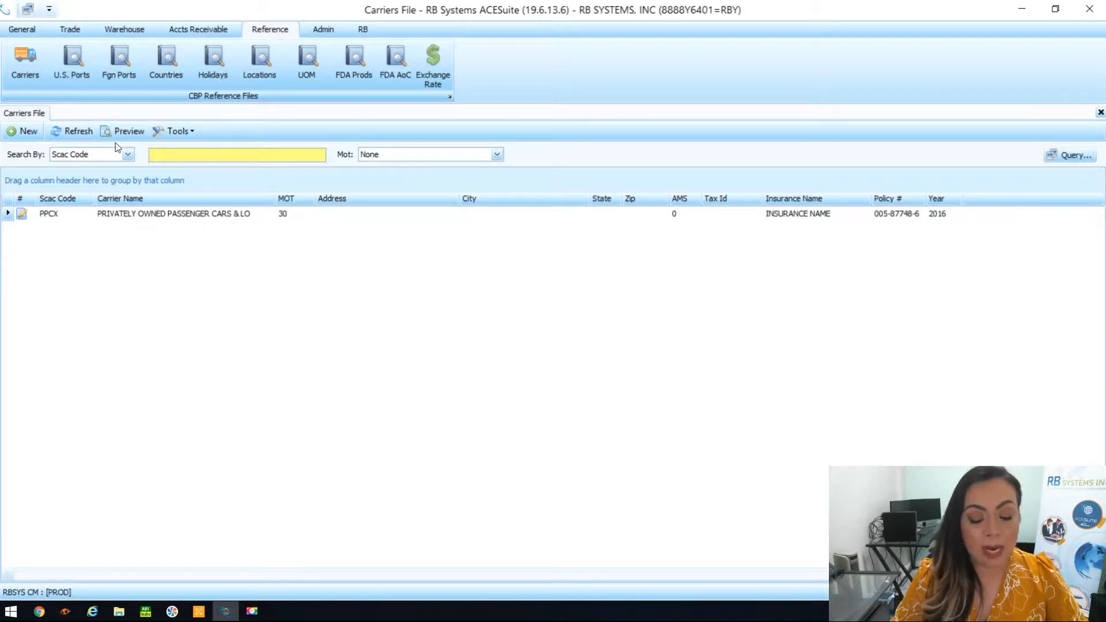
type("FFFF")
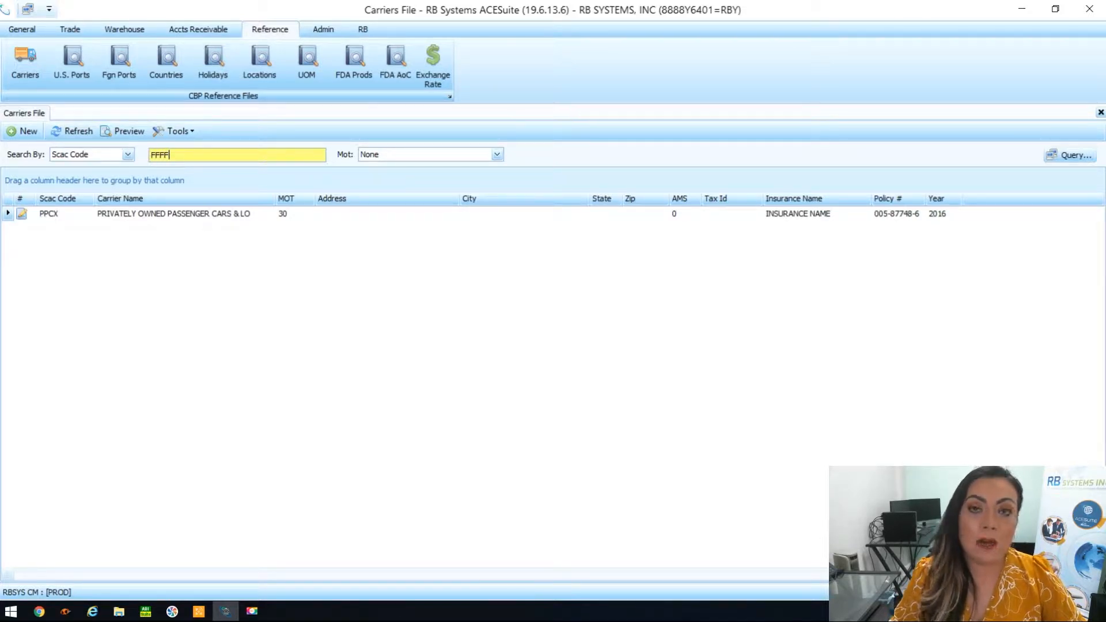
key("Return")
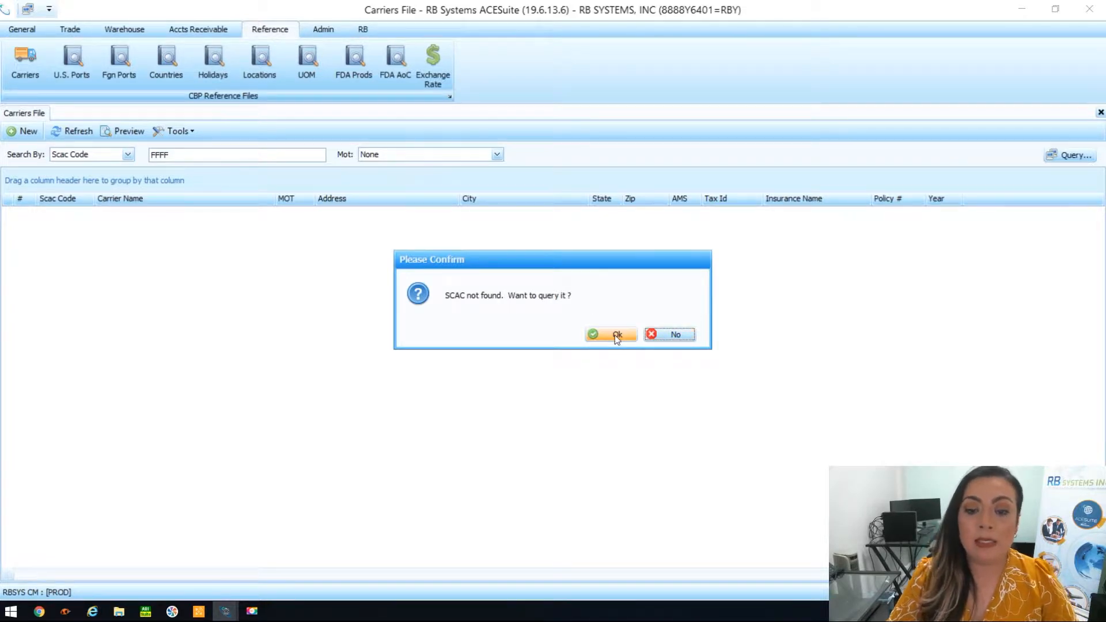
left_click(667, 334)
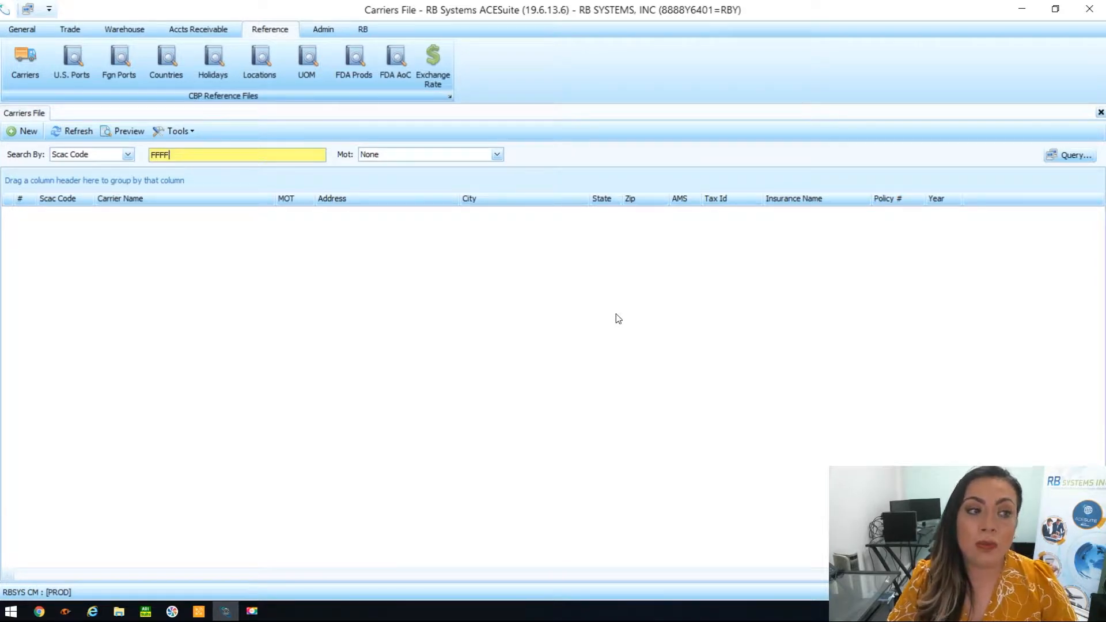
key("BackSpace")
key("BackSpace")
key("BackSpace")
key("BackSpace")
type("PPC")
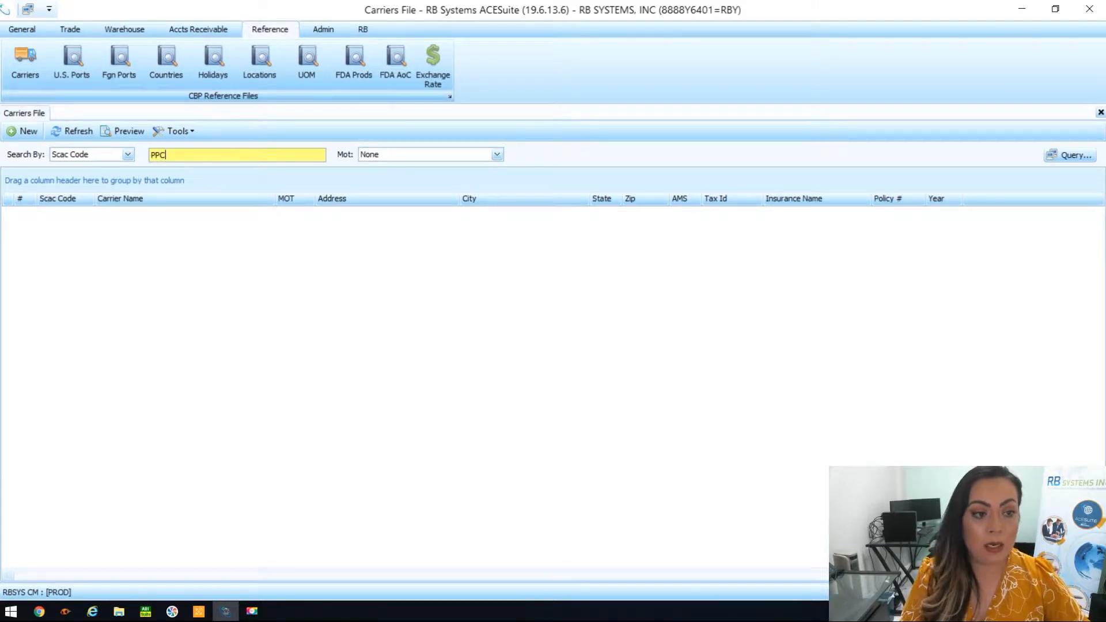
type("X")
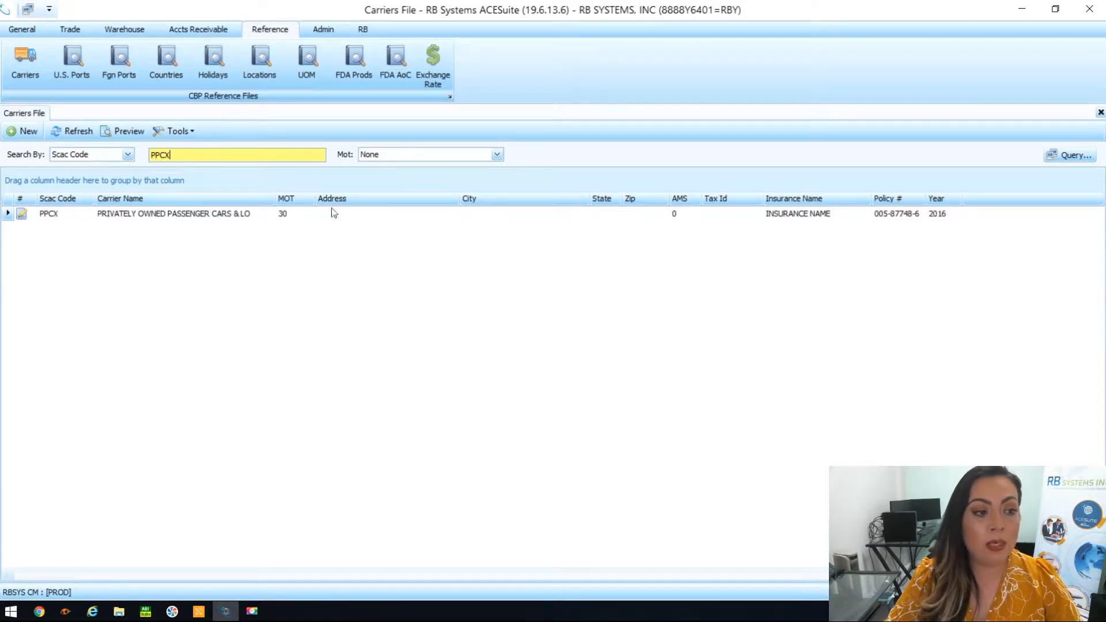
Open the PPCX carrier's information record and switch it to edit mode
left_click(22, 217)
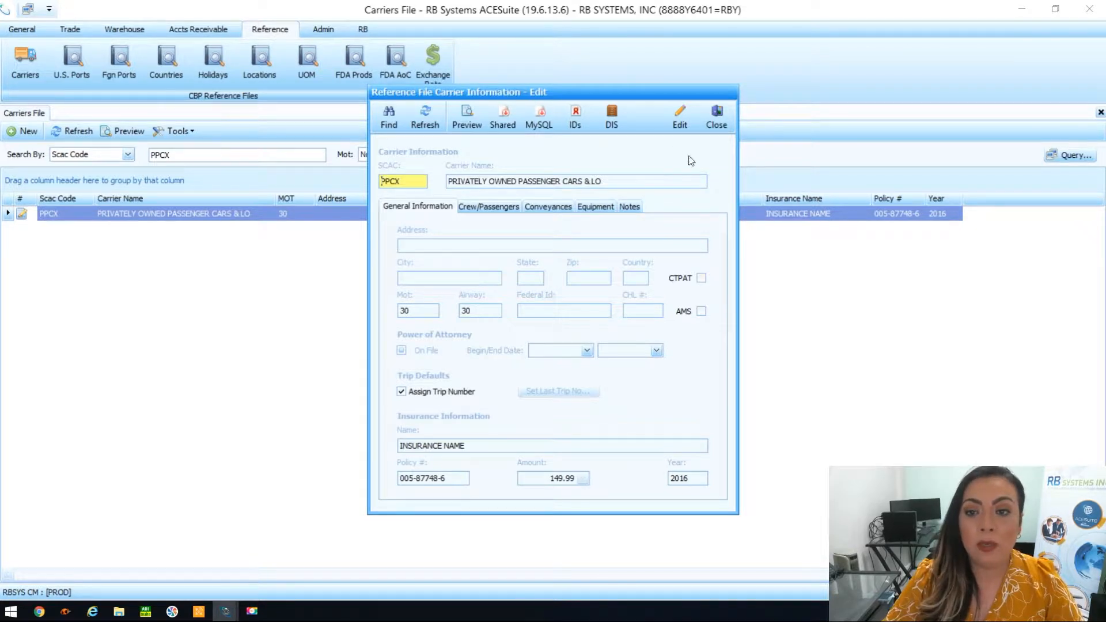
left_click(694, 120)
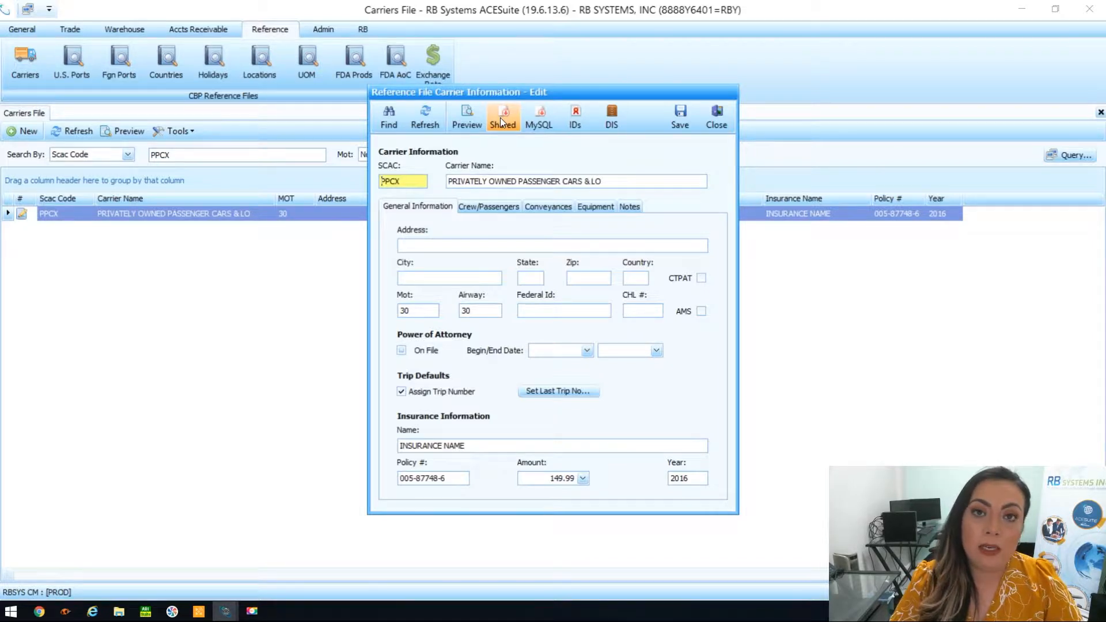
Open the Shared Carrier Database and tick two crew members for download
left_click(500, 118)
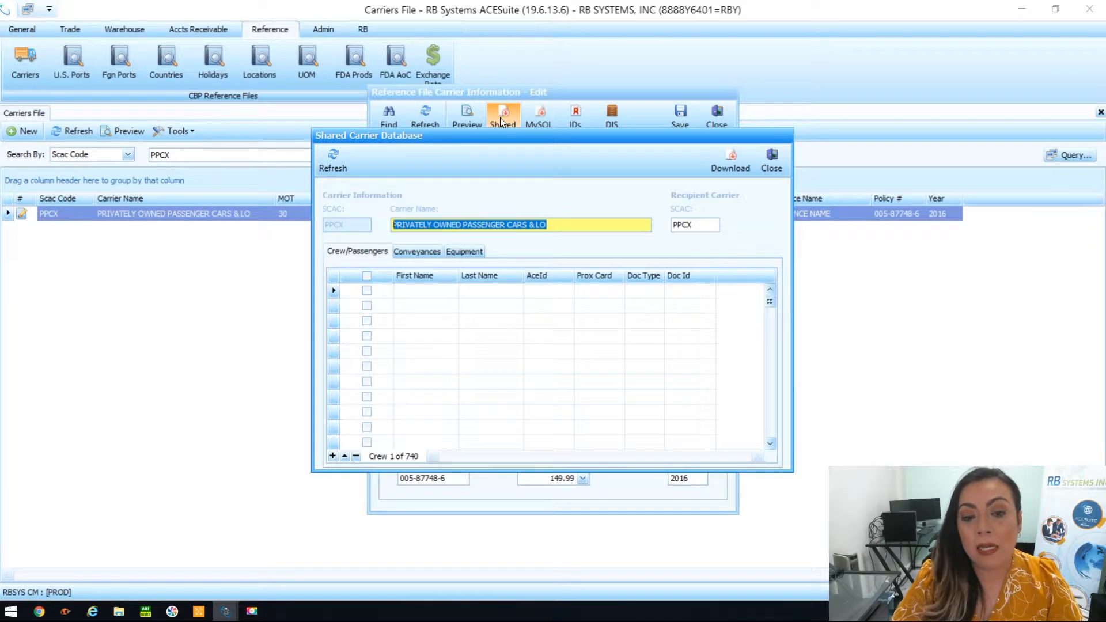
scroll(535, 369, "down", 8)
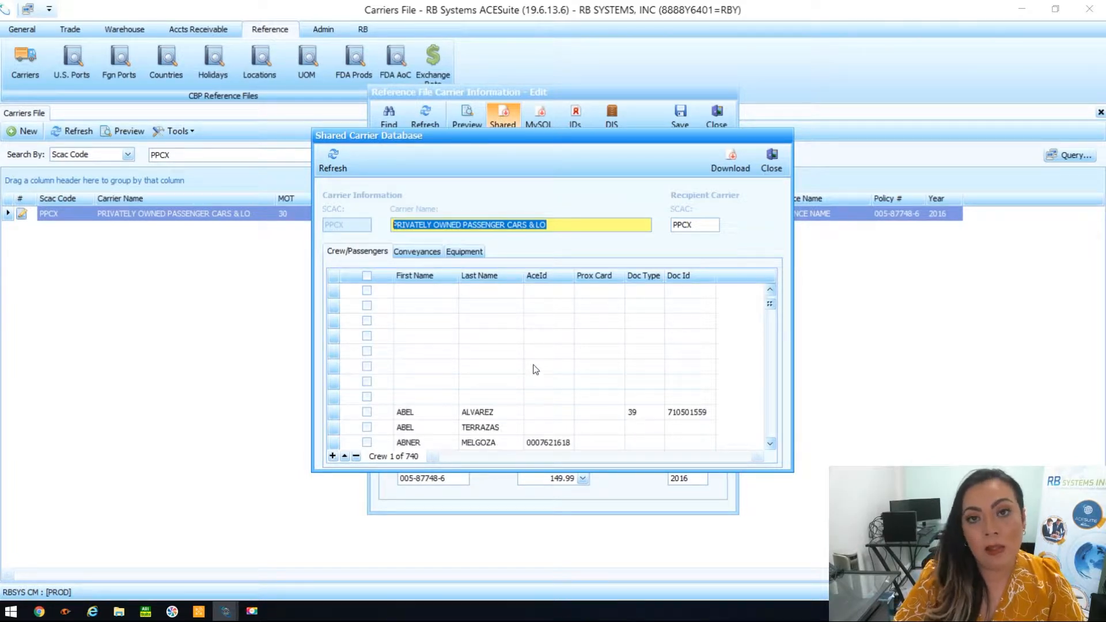
scroll(535, 369, "down", 2)
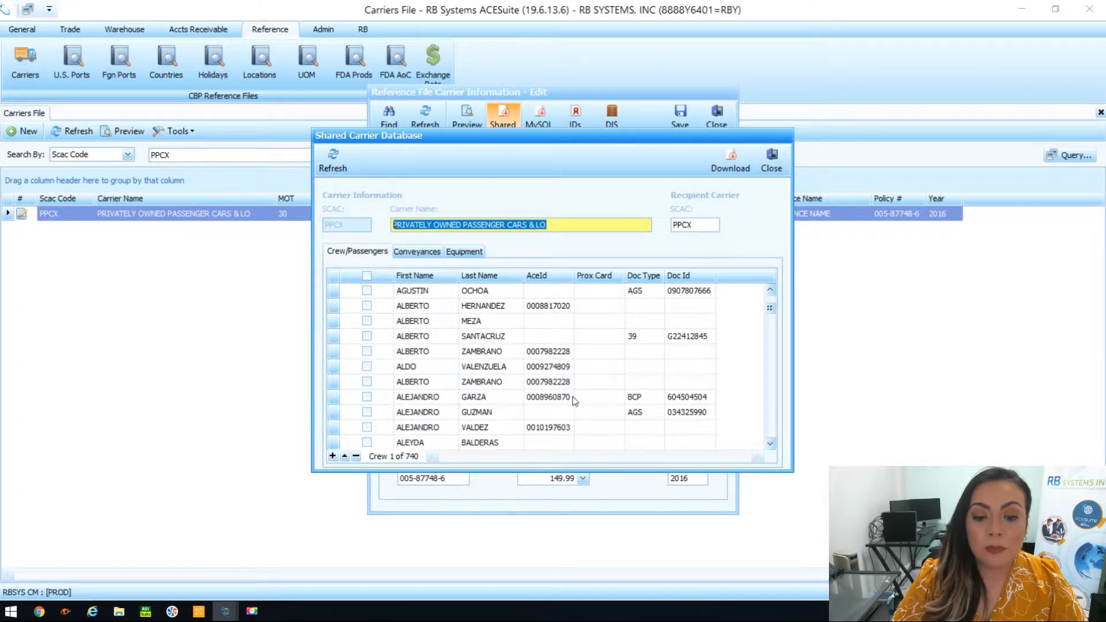
scroll(480, 343, "up", 1)
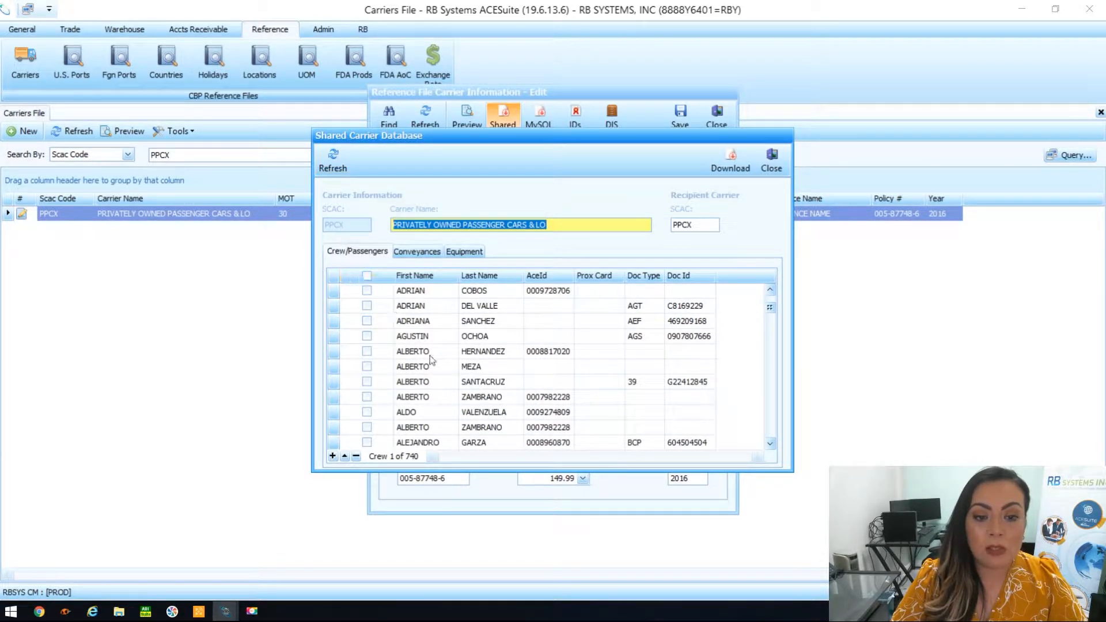
scroll(455, 346, "down", 1)
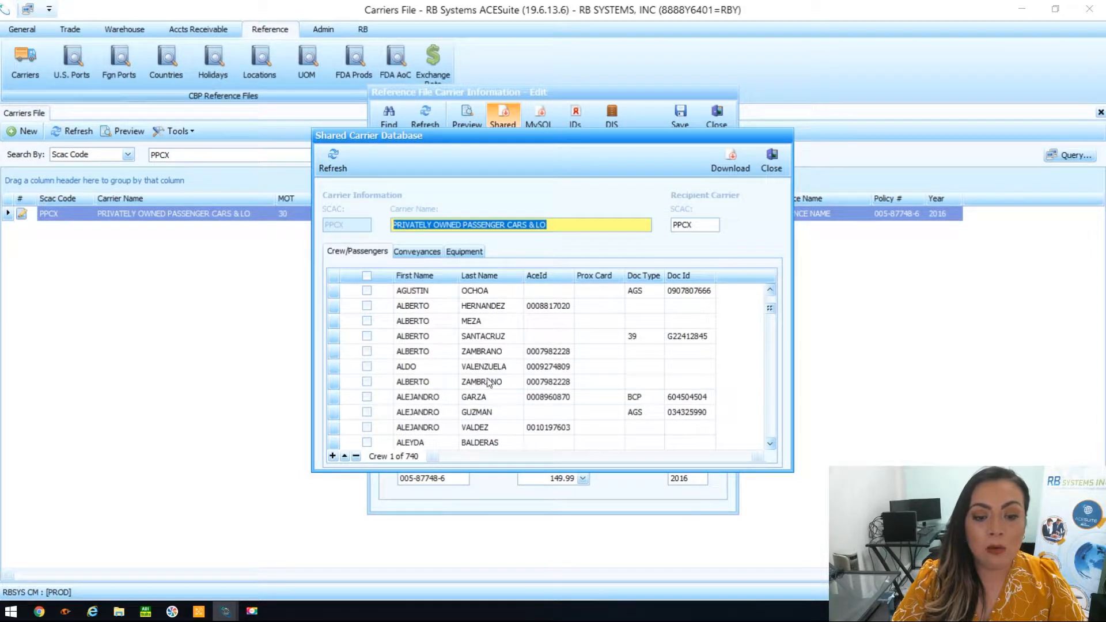
left_click(367, 351)
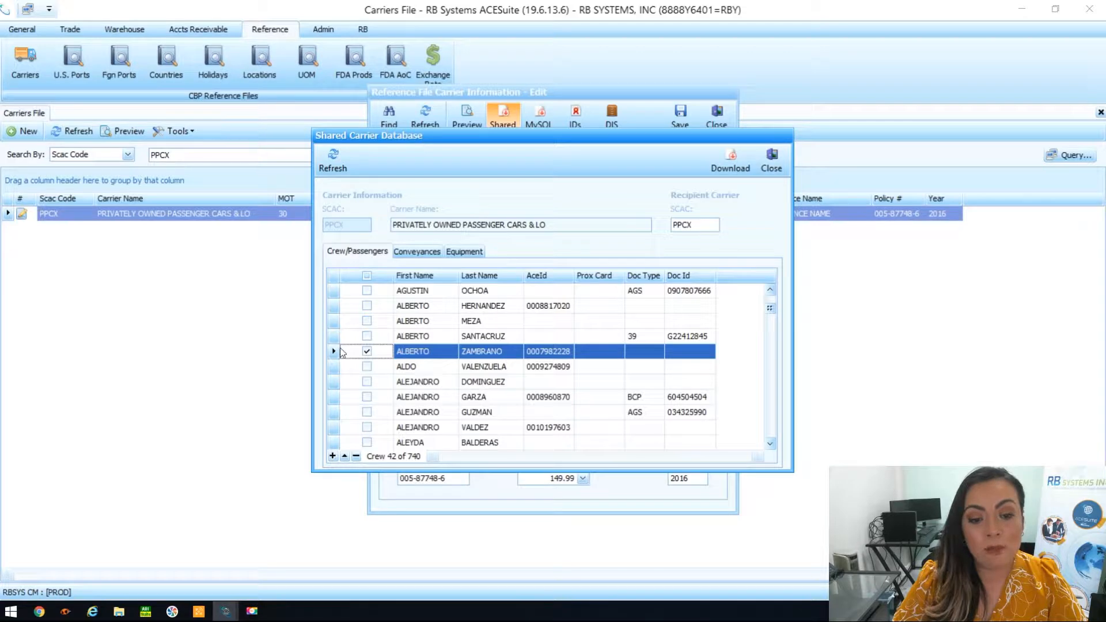
left_click(367, 412)
Tick two conveyances including 001, plus equipment 06144D and 002, then close the window
left_click(416, 252)
left_click(367, 305)
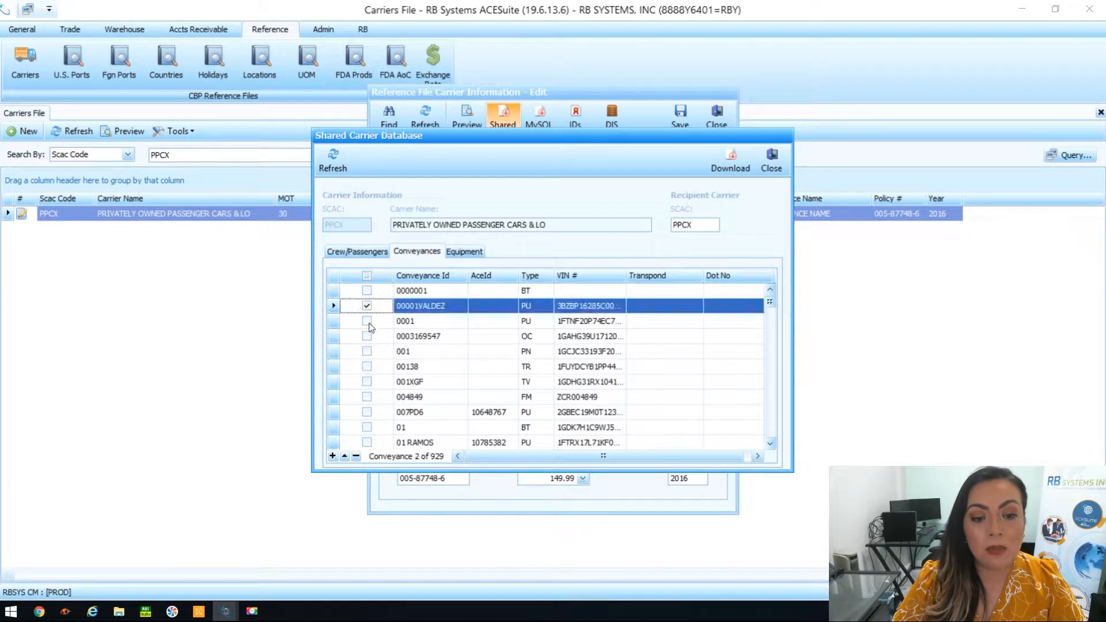
left_click(367, 351)
left_click(464, 252)
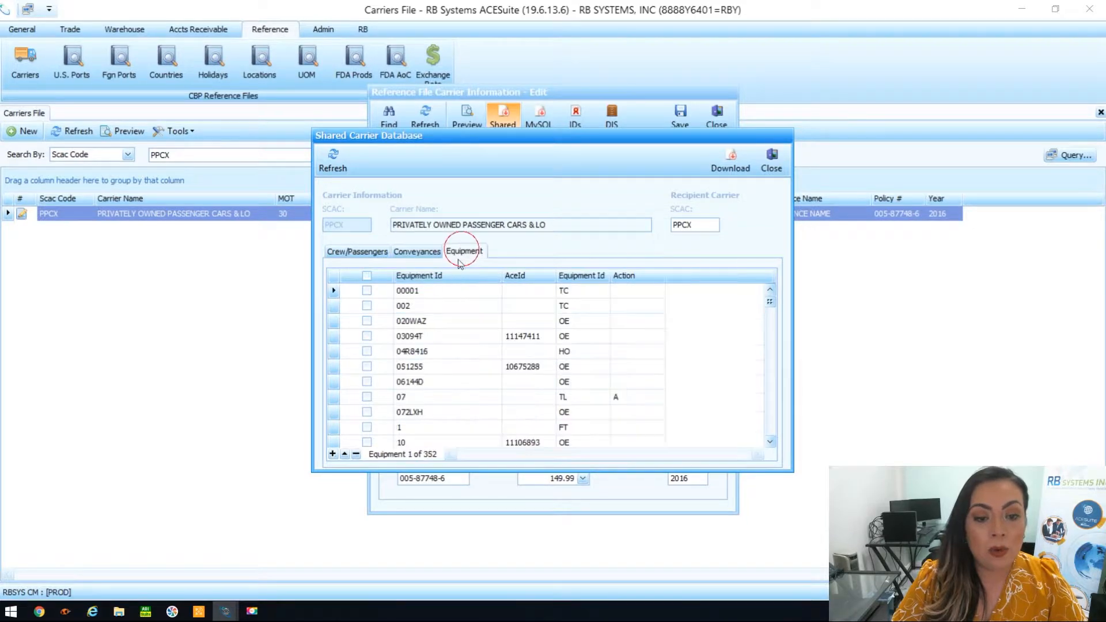
left_click(367, 381)
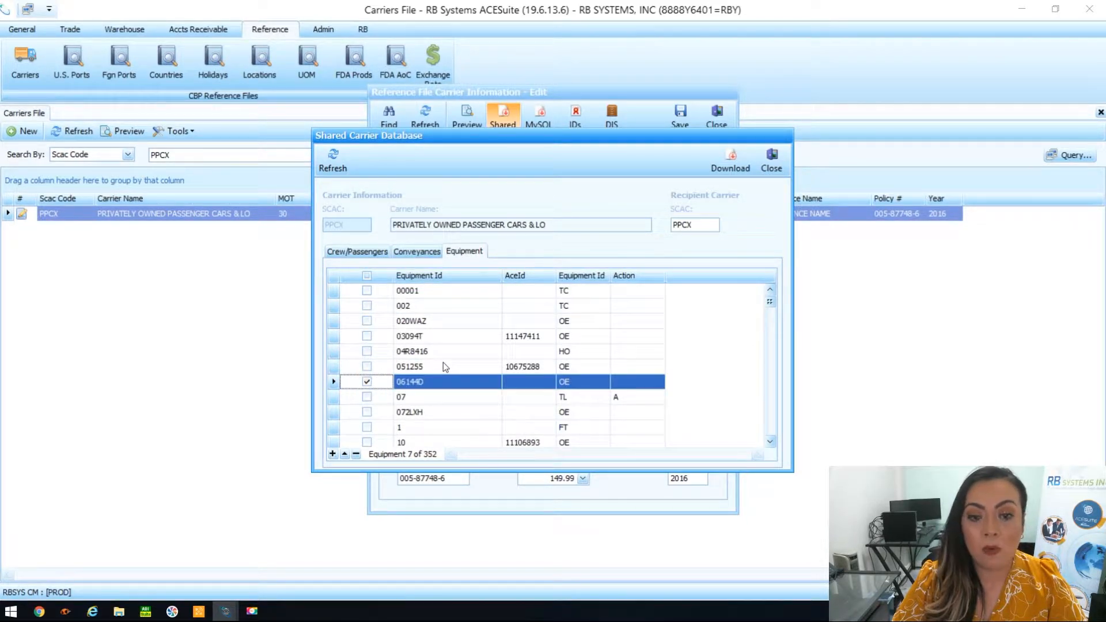
left_click(367, 306)
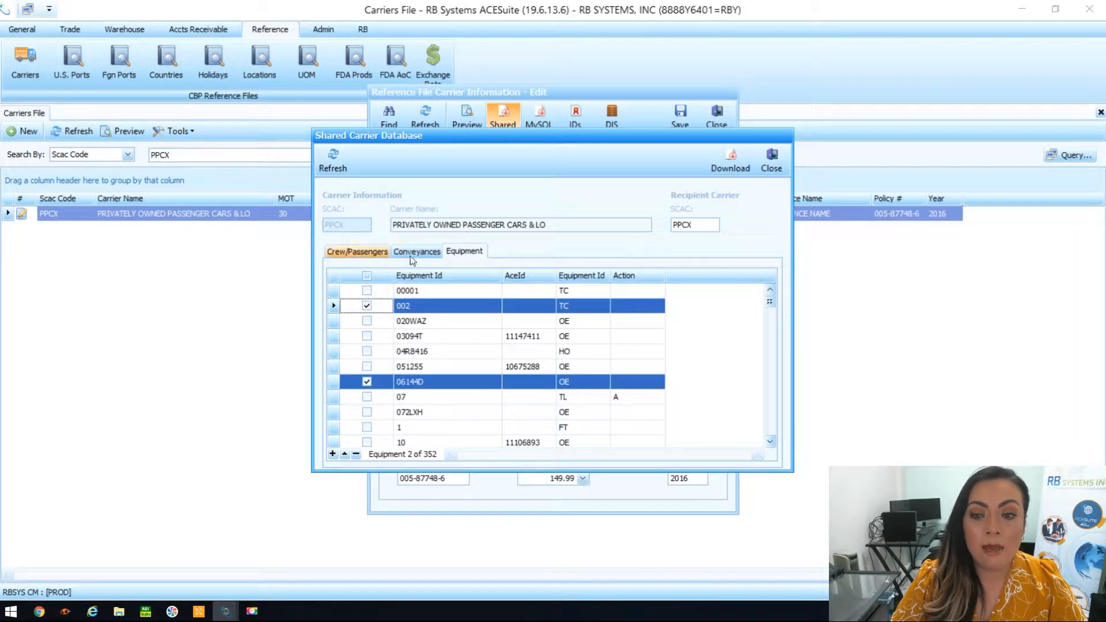
left_click(768, 167)
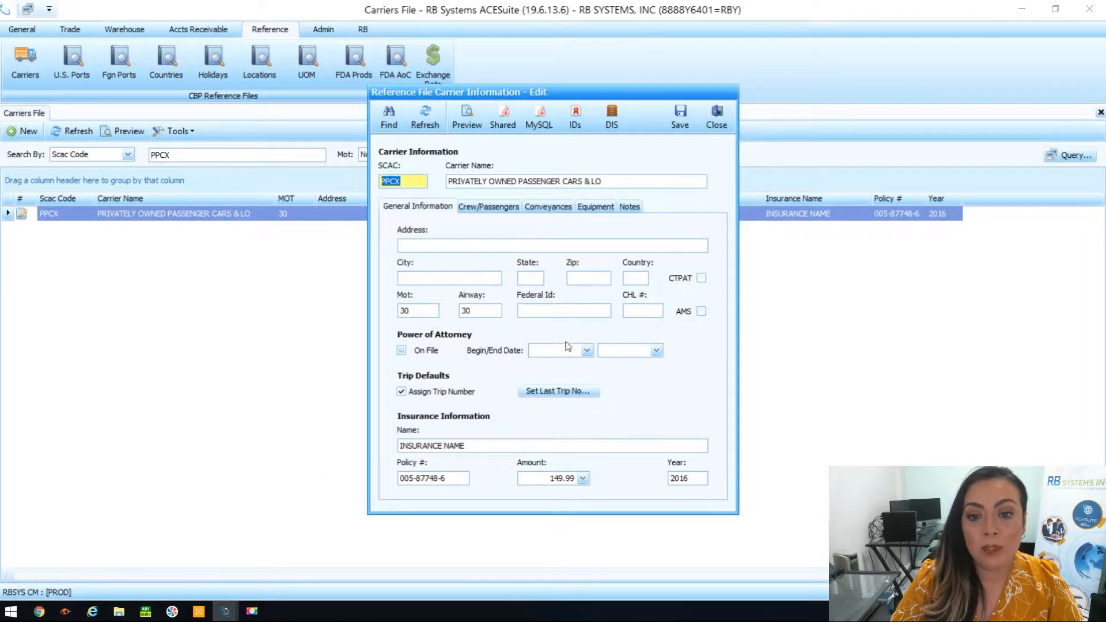
left_click(575, 120)
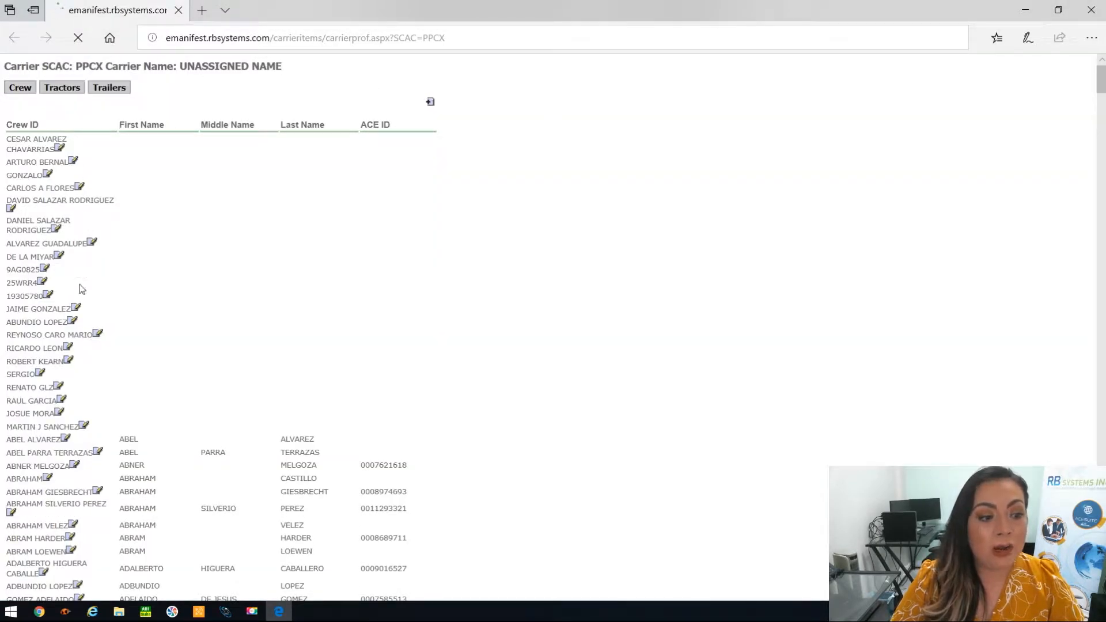
scroll(74, 351, "down", 4)
scroll(73, 353, "down", 3)
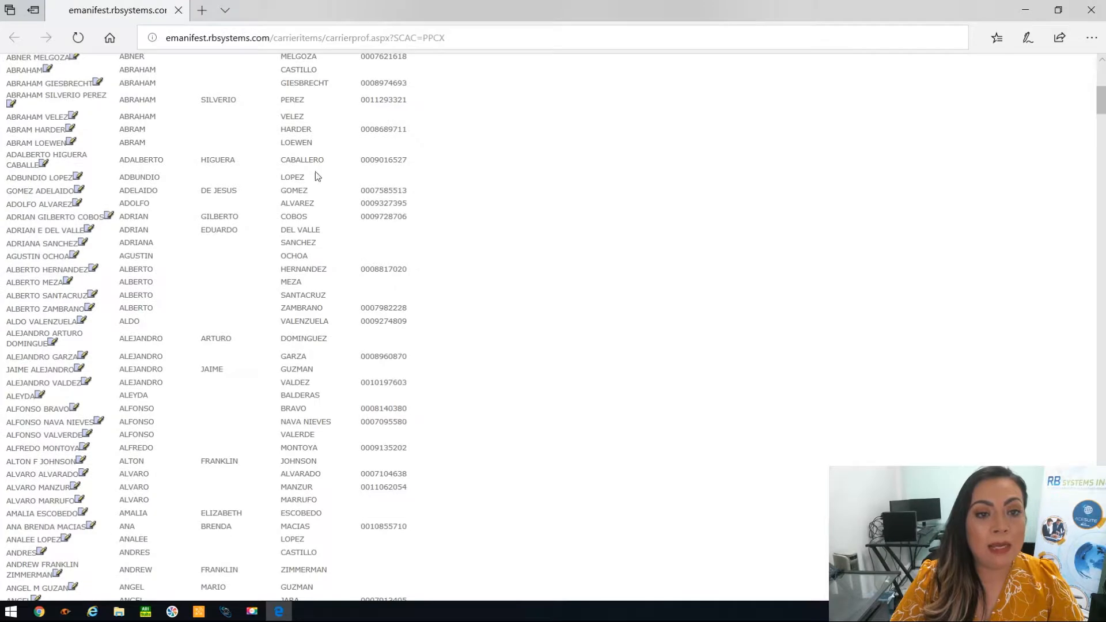
scroll(336, 170, "up", 3)
left_click_drag(362, 301, 368, 328)
double_click(369, 327)
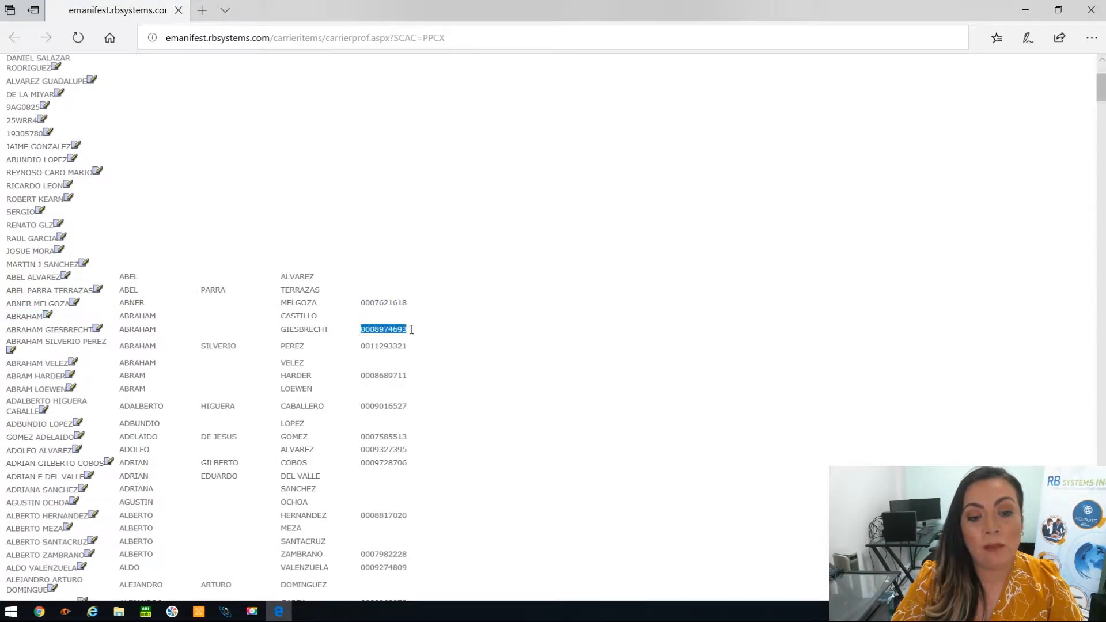
left_click(367, 305)
left_click_drag(367, 304, 411, 305)
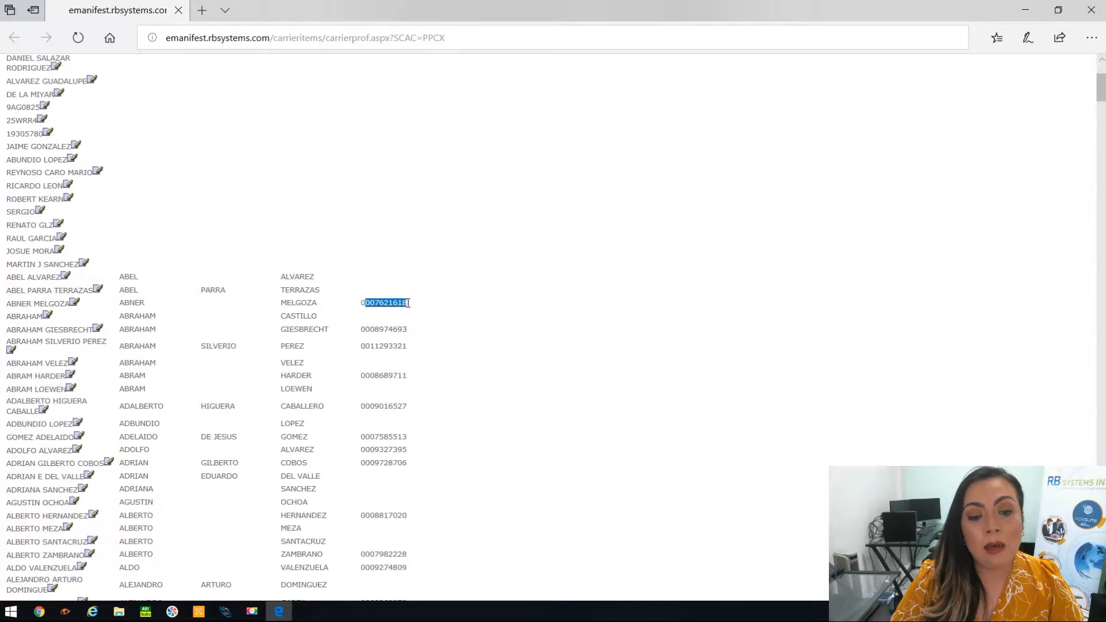
left_click(367, 306)
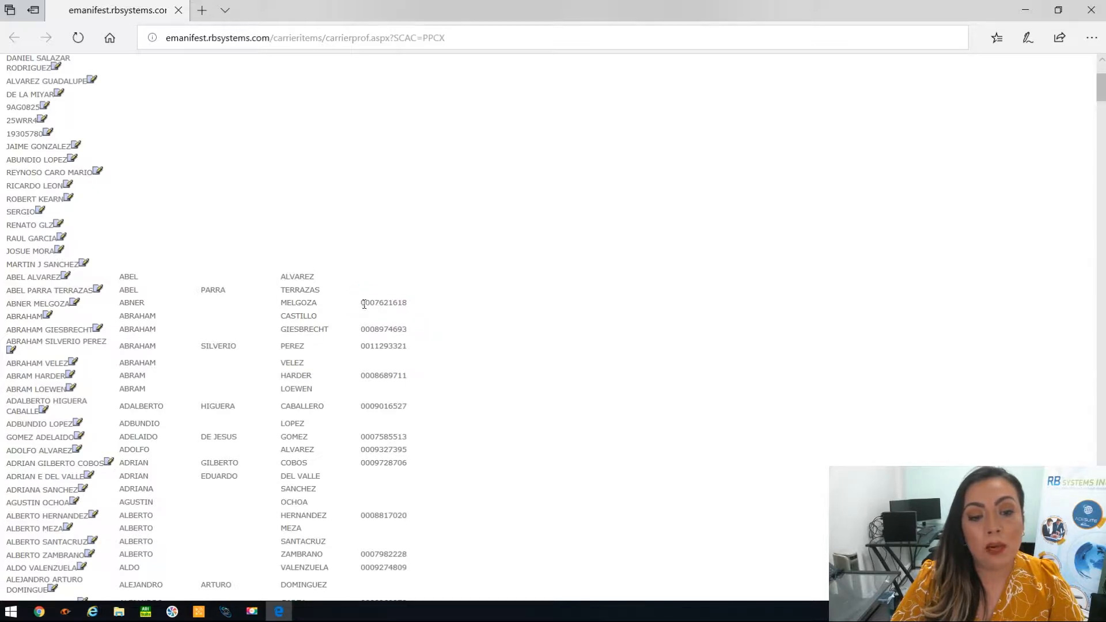
left_click_drag(364, 304, 409, 304)
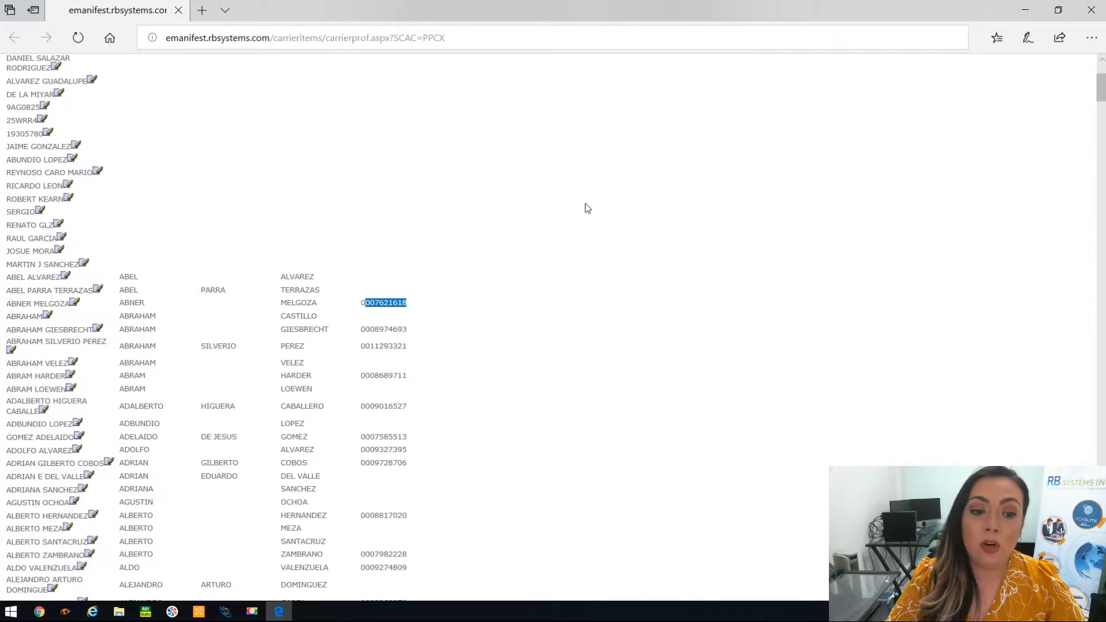
scroll(358, 391, "down", 3)
scroll(352, 380, "up", 6)
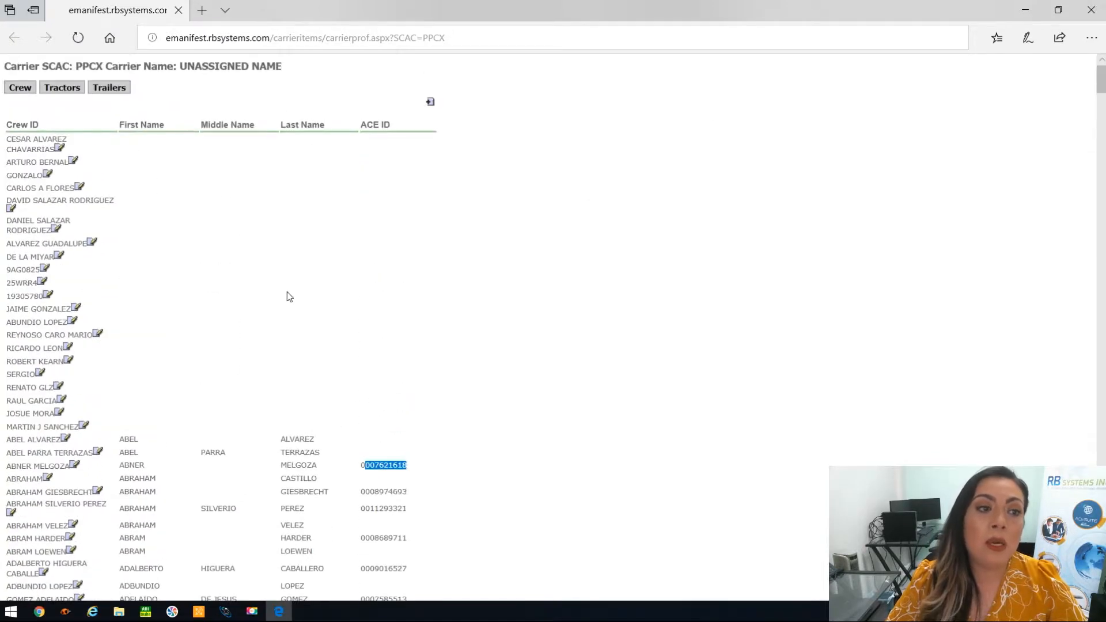
scroll(356, 363, "down", 15)
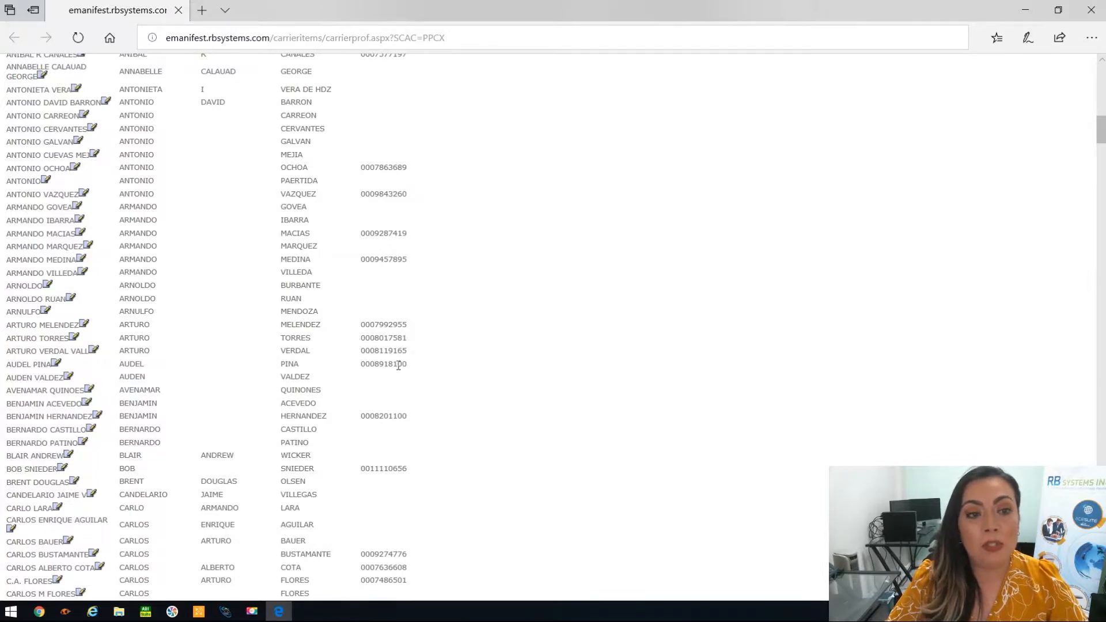
scroll(362, 339, "up", 7)
left_click(1092, 10)
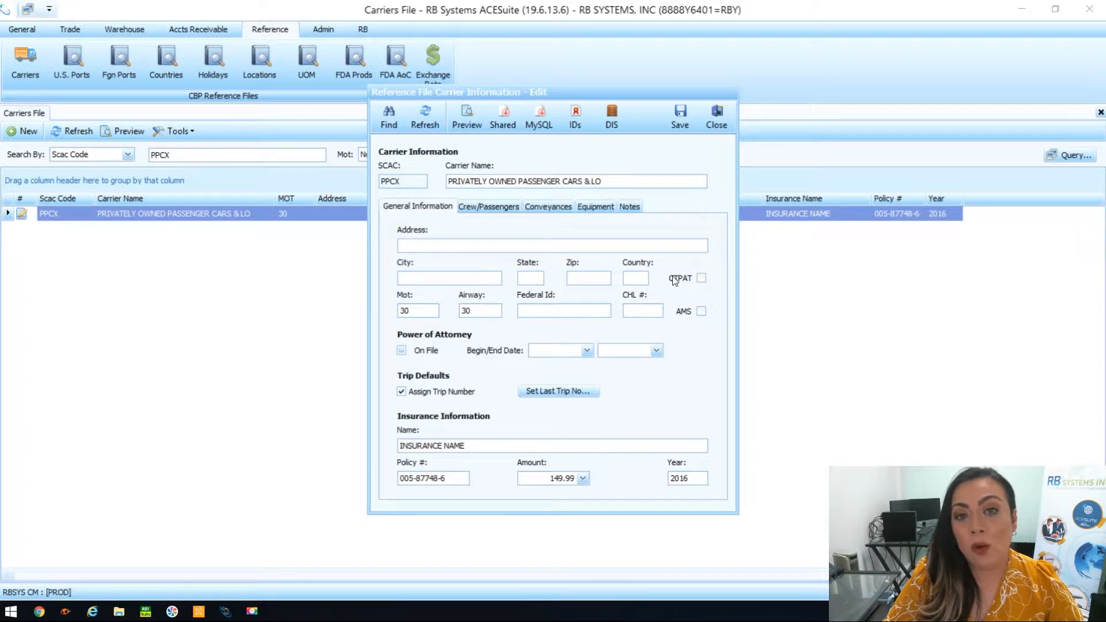
left_click(701, 279)
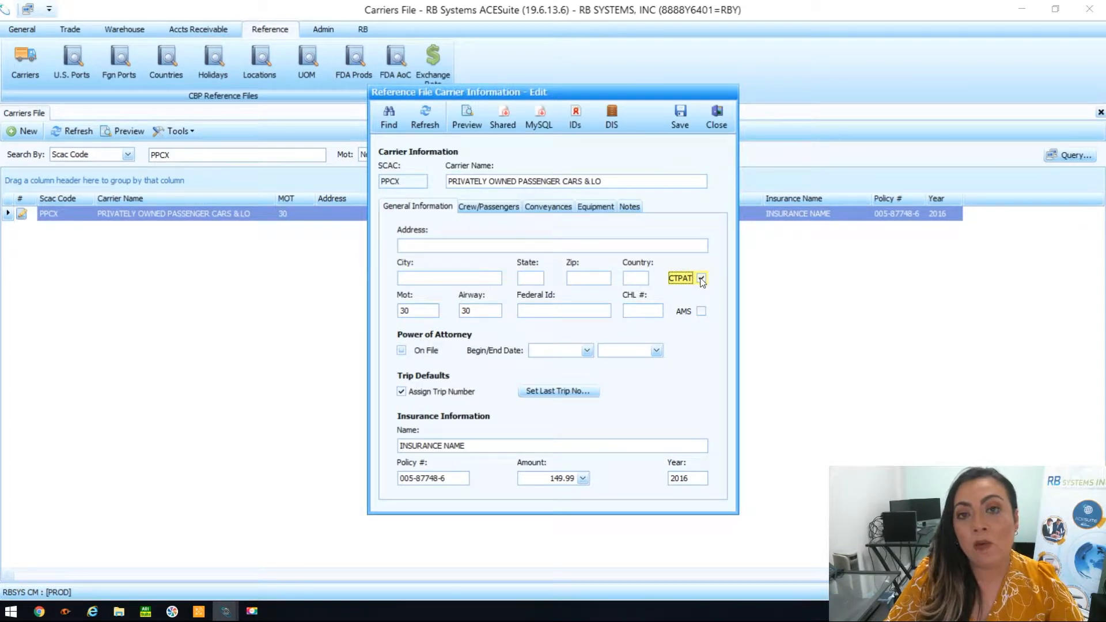
left_click(701, 279)
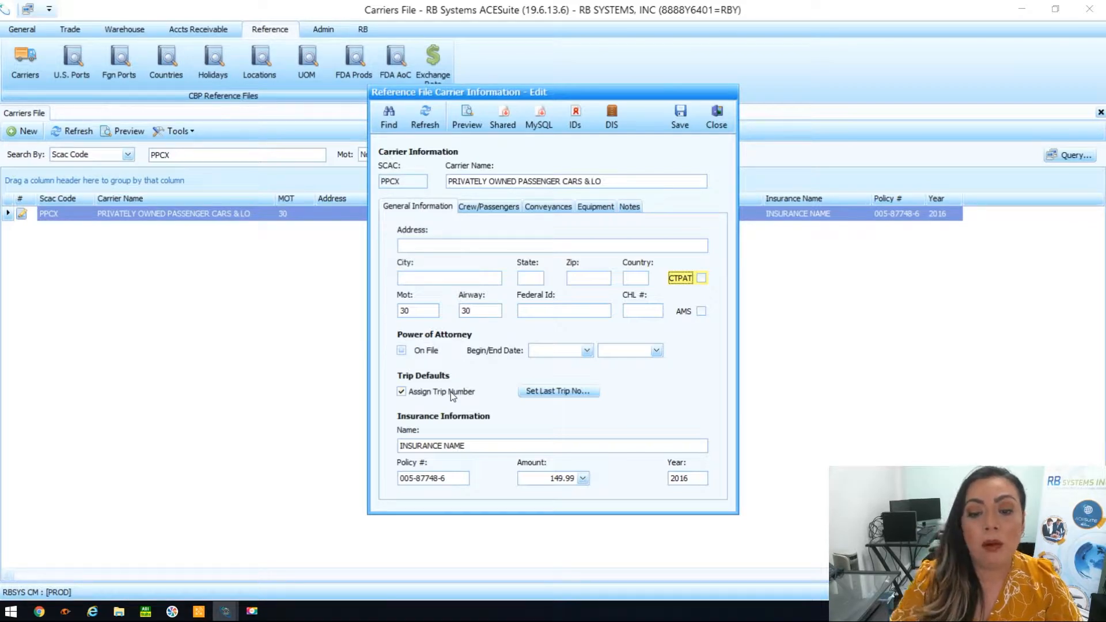
left_click(550, 397)
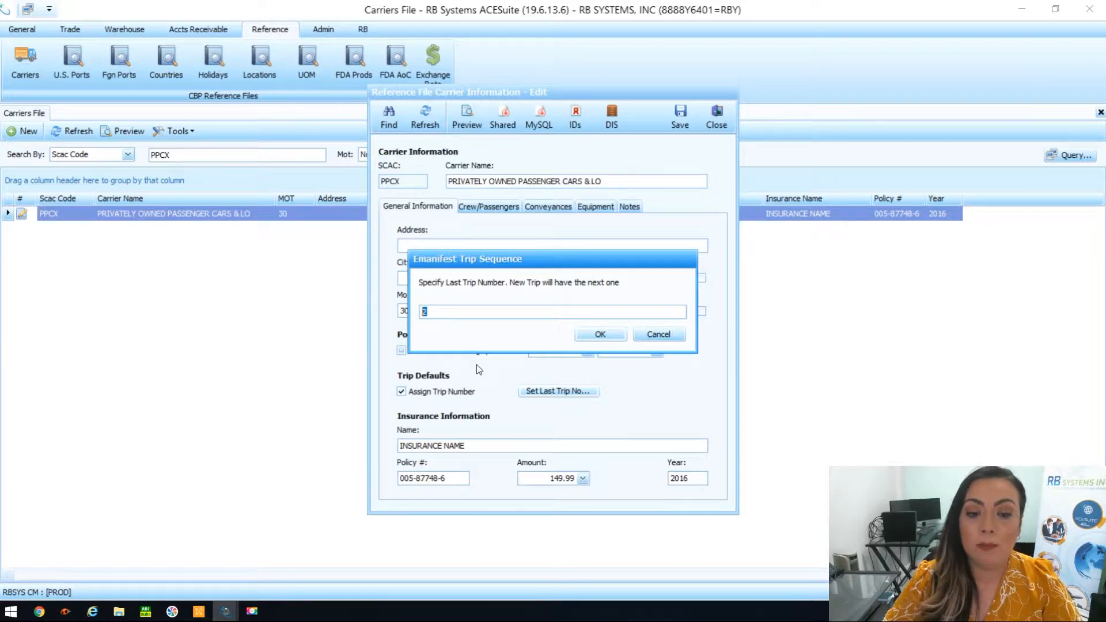
left_click(679, 334)
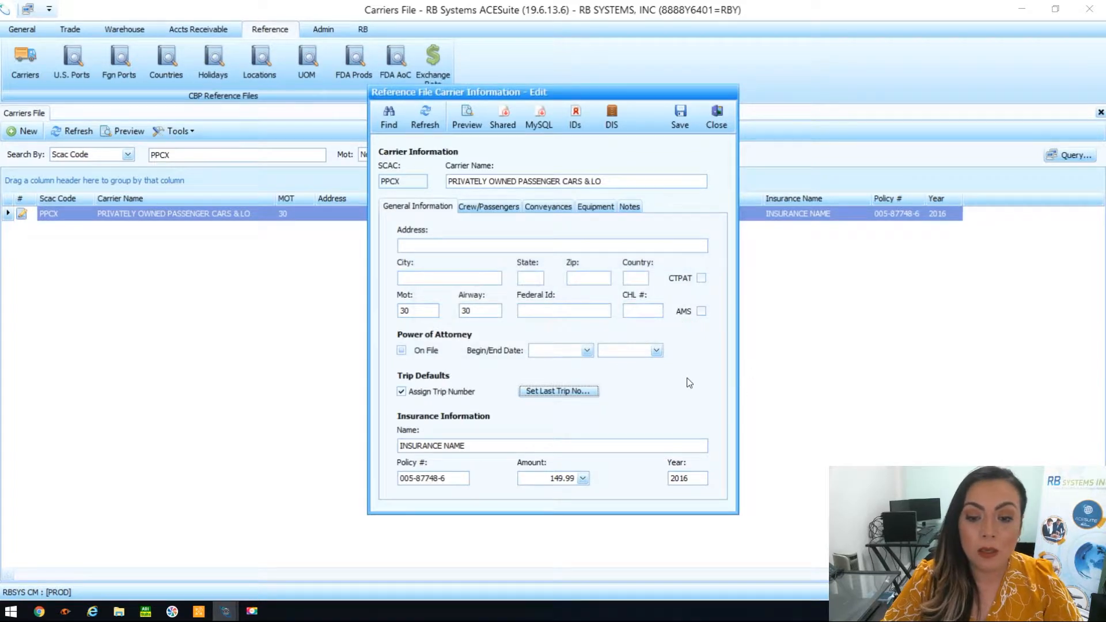
Show the PPCX crew and passengers list and start a new crew member
left_click(475, 207)
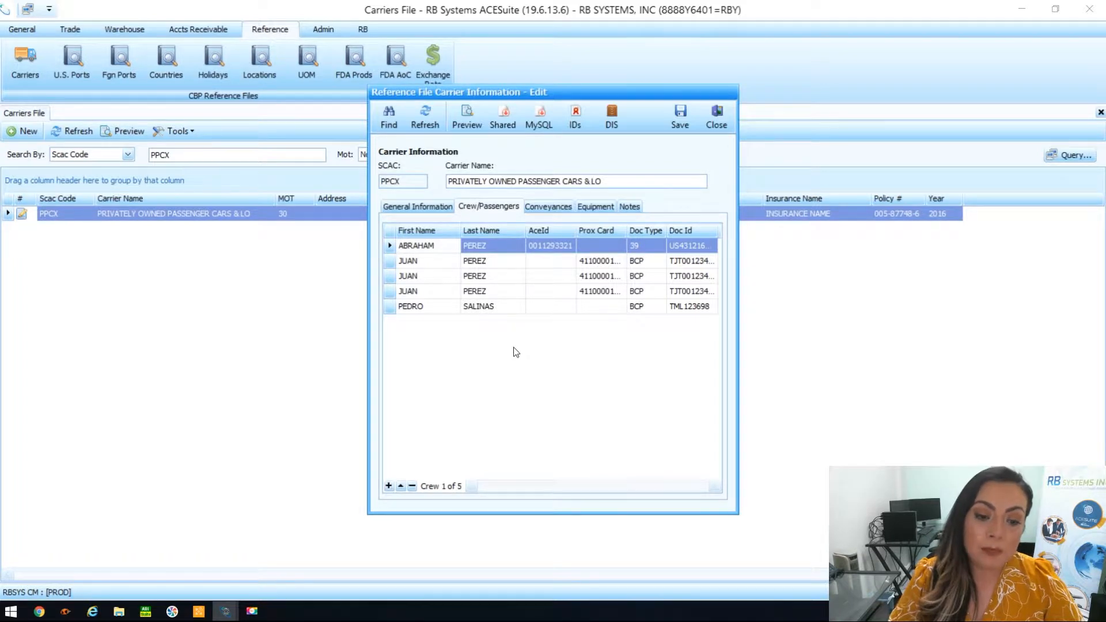
left_click(389, 487)
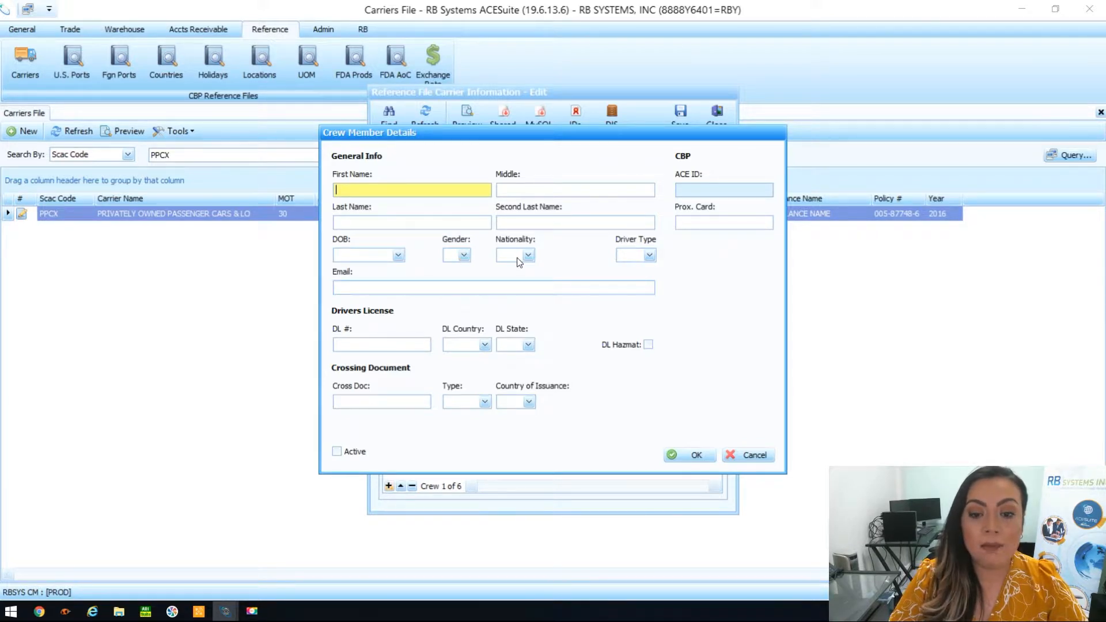
Set the driver type to Responsible party and list the crossing document types
left_click(650, 255)
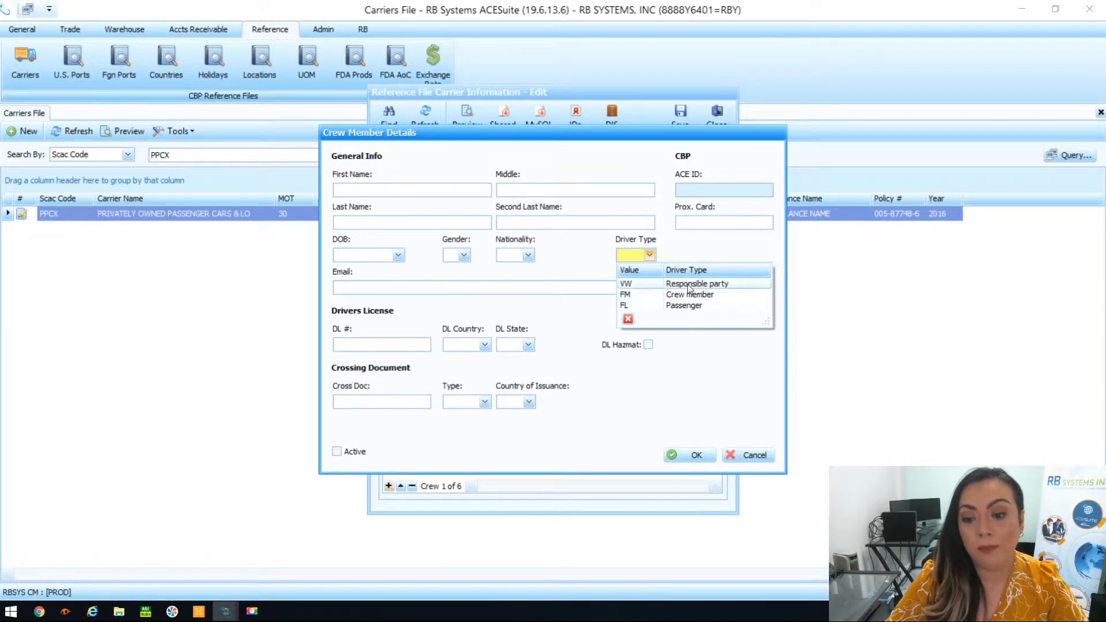
left_click(686, 284)
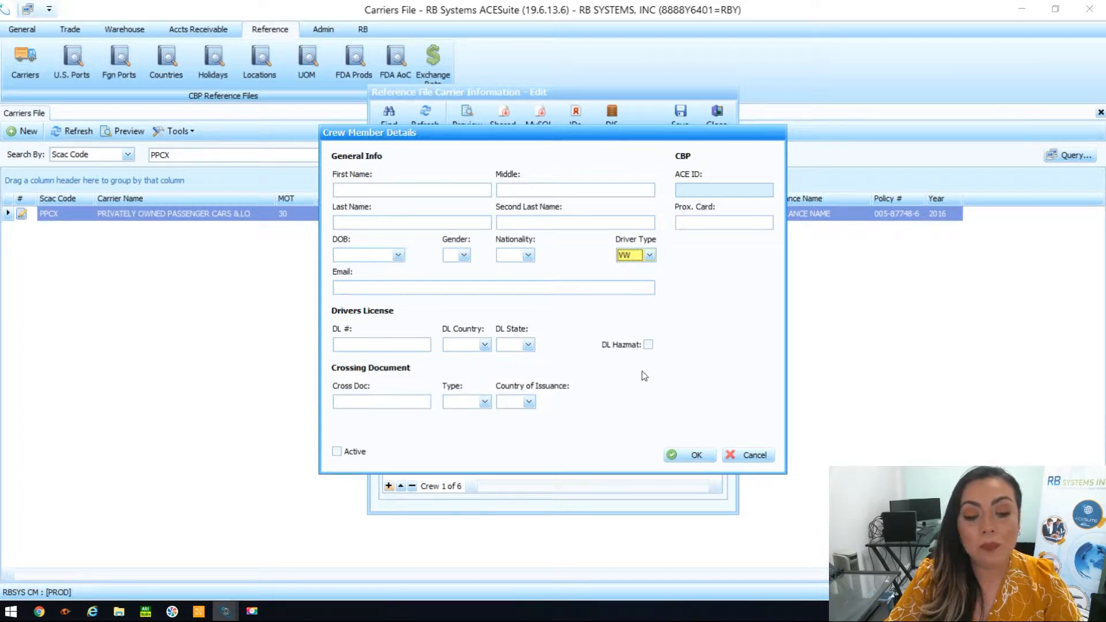
left_click(353, 403)
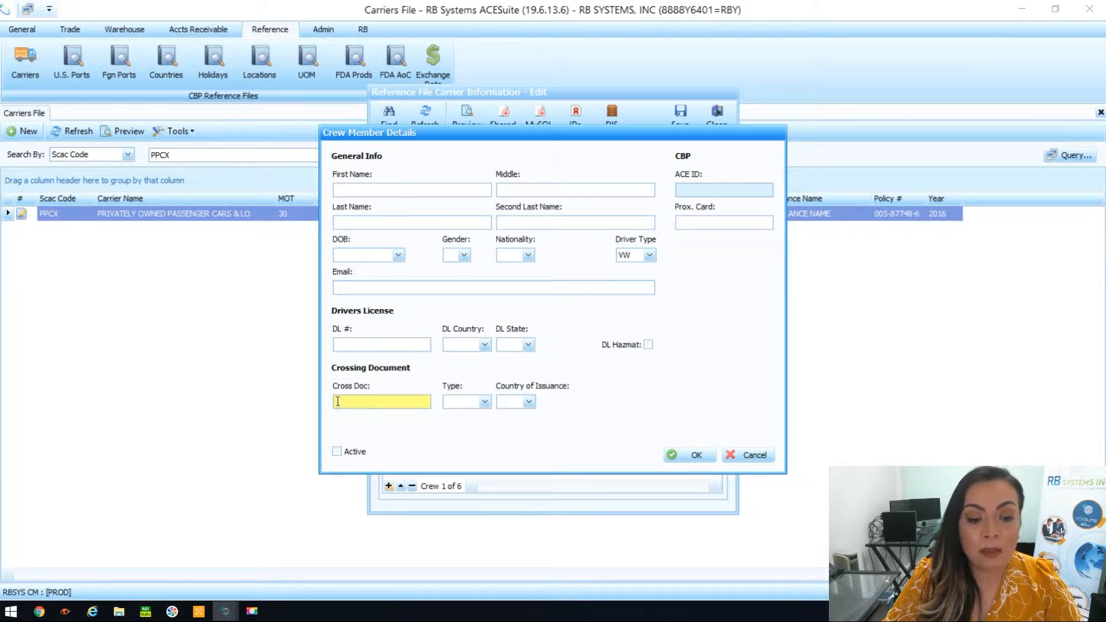
left_click(484, 401)
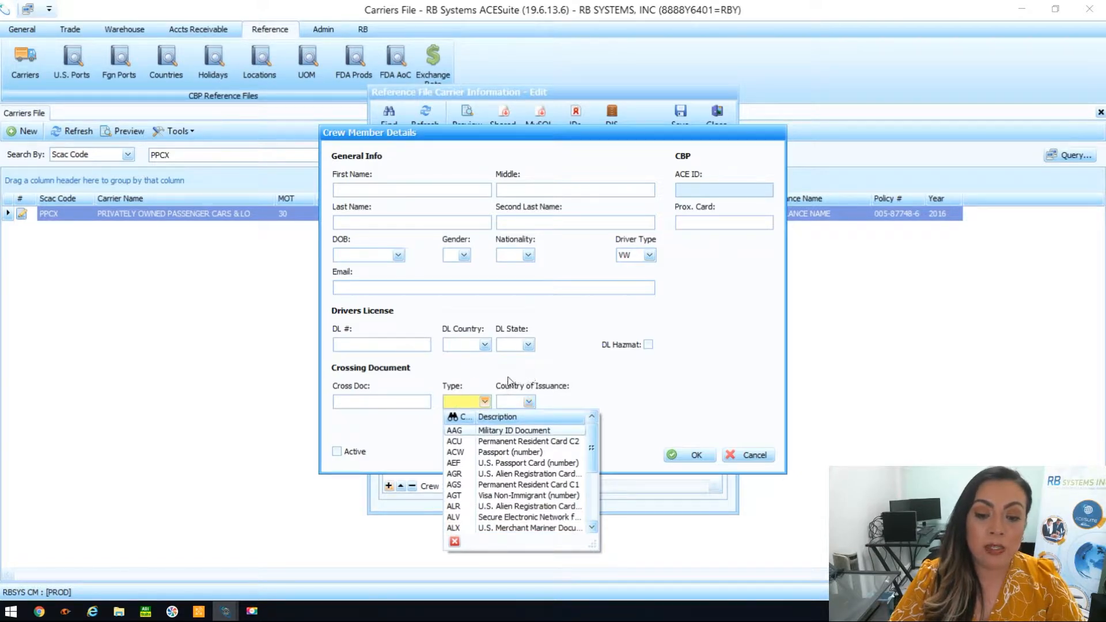
Enter crossing document number US1234669, leaving the document type unselected
left_click(473, 405)
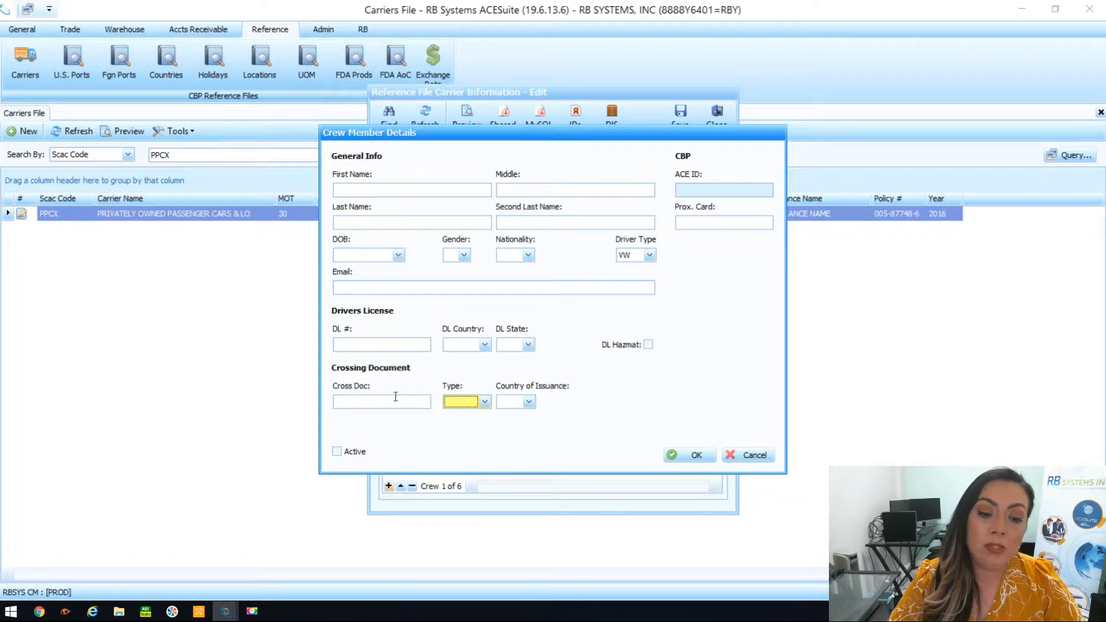
left_click(458, 405)
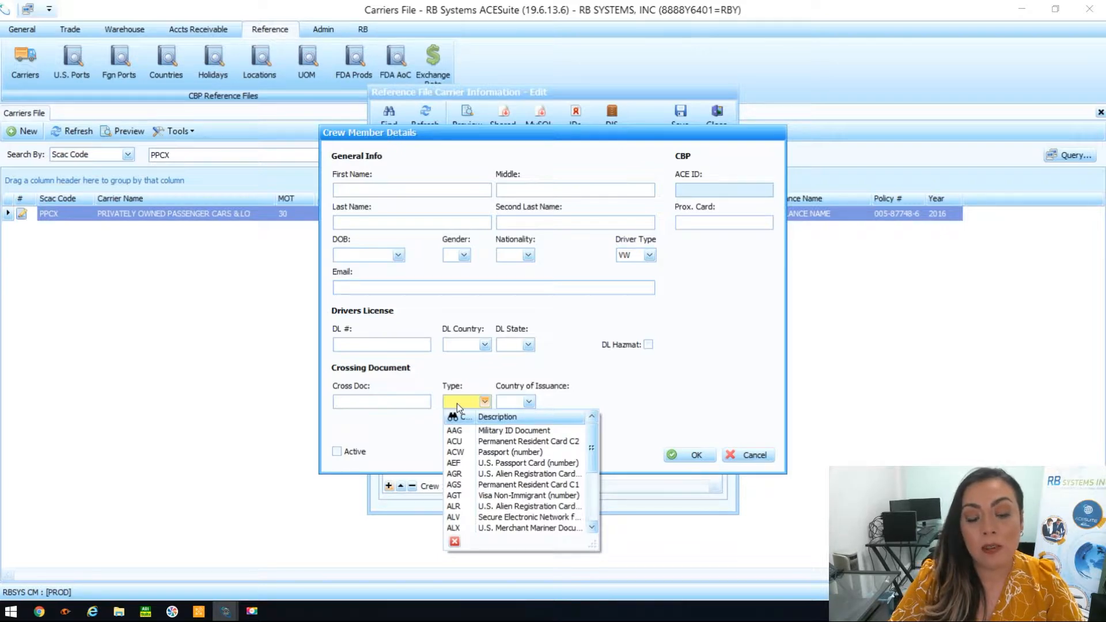
left_click(348, 406)
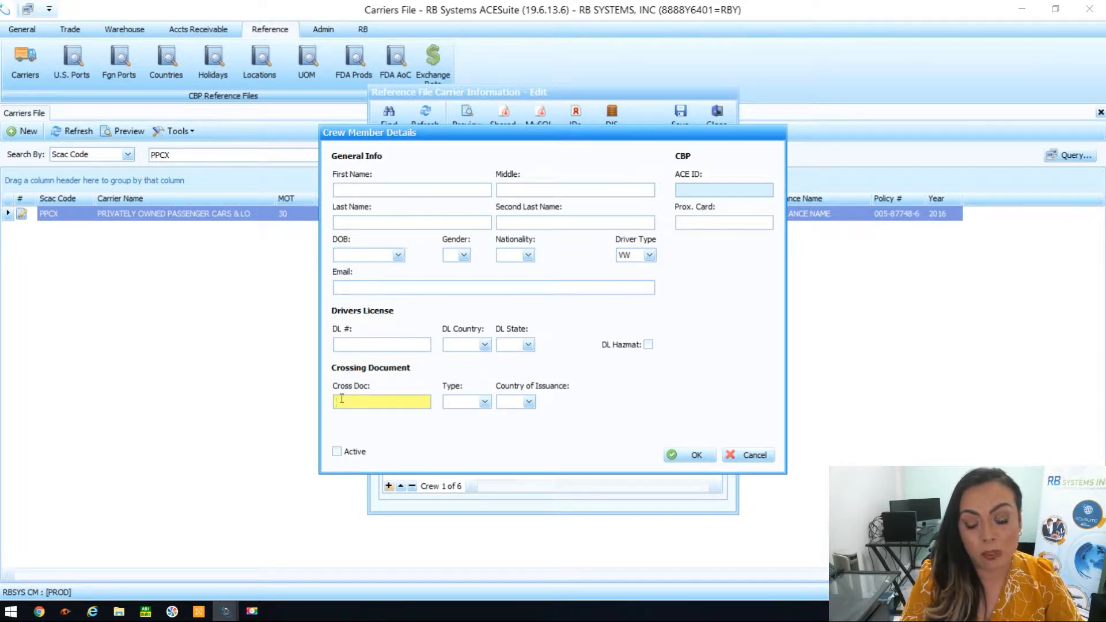
type("US")
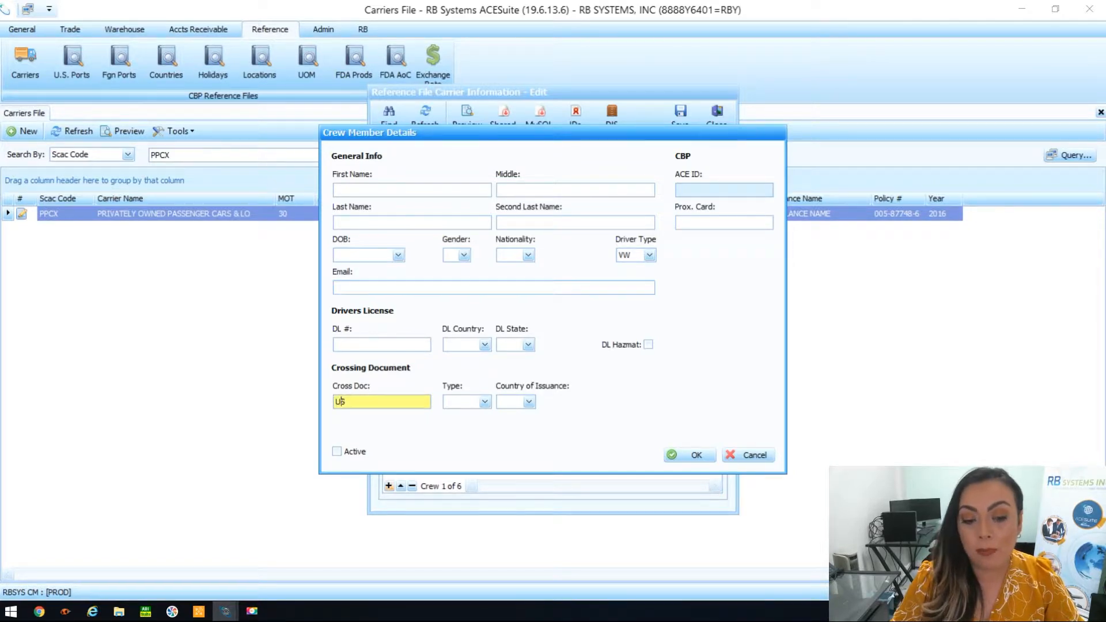
type("1234669")
left_click(483, 403)
scroll(515, 490, "down", 3)
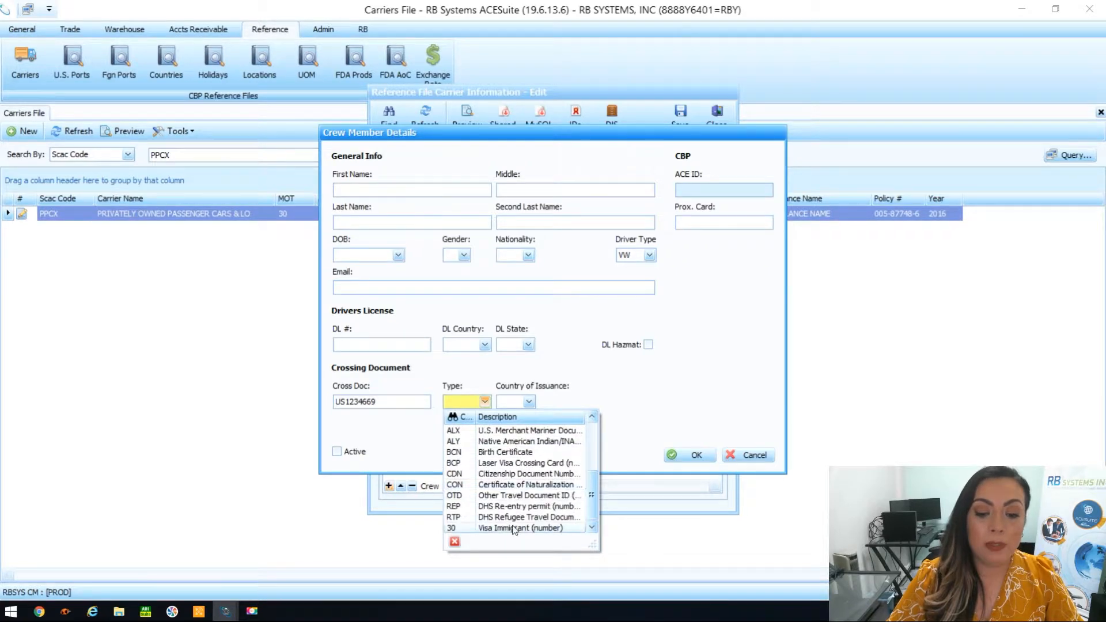
left_click(632, 395)
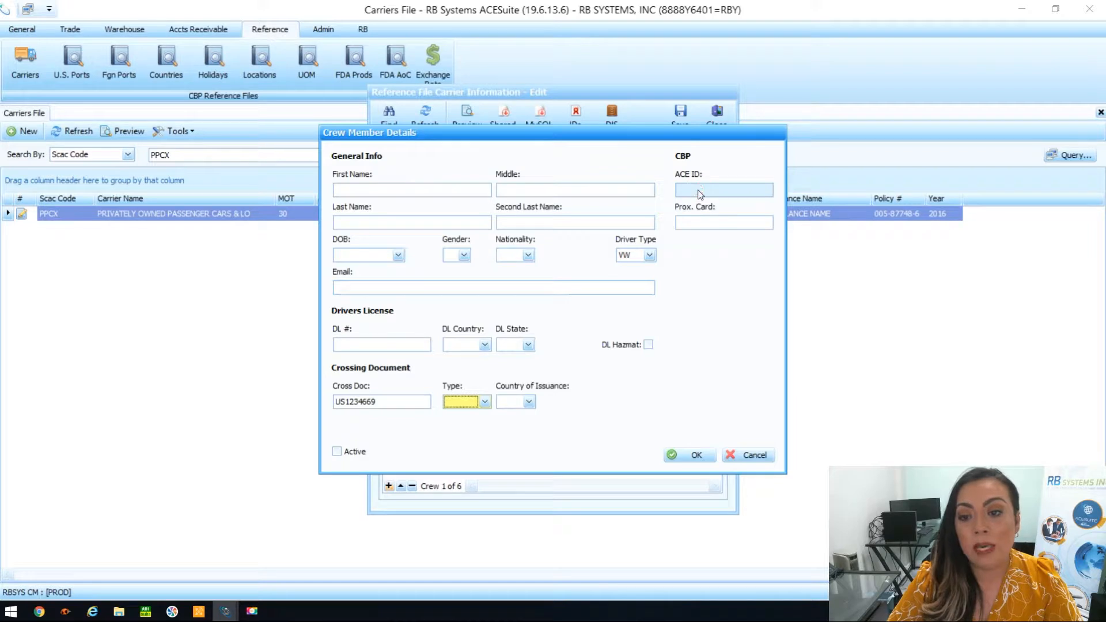
Cancel the unfinished crew member entry without saving
left_click(700, 222)
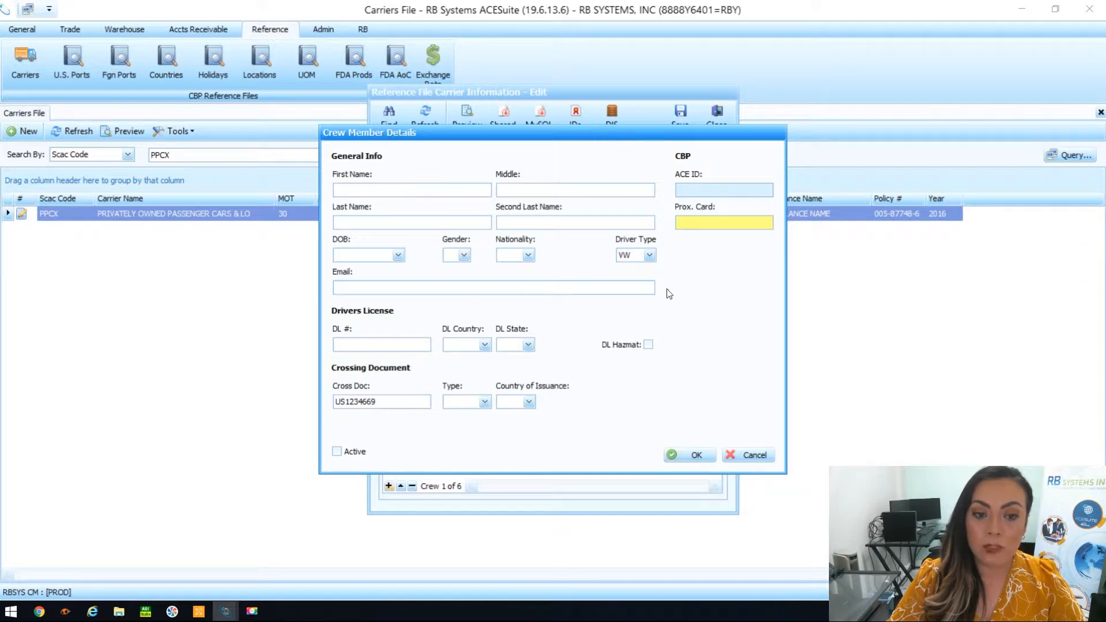
left_click(760, 457)
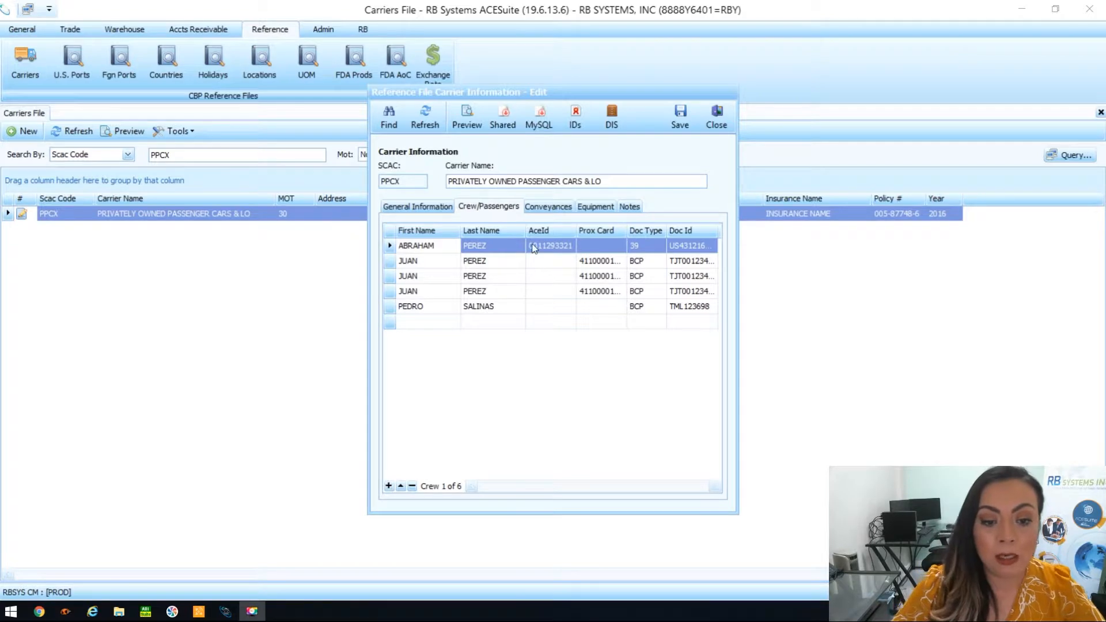
Show the PPCX conveyances list and start adding a new conveyance
left_click(544, 208)
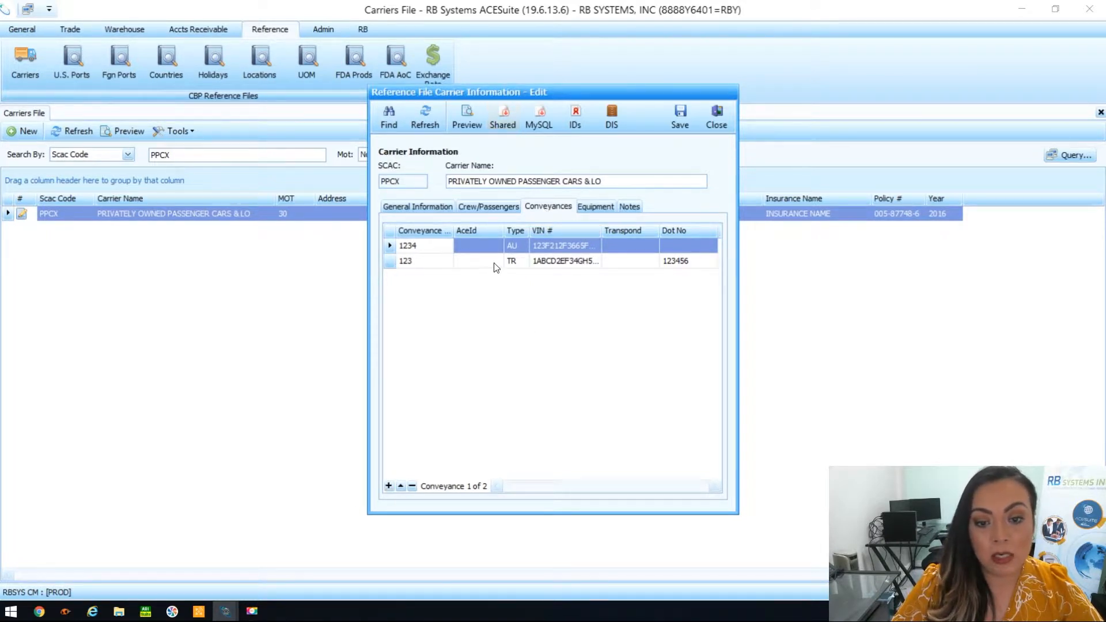
left_click(388, 486)
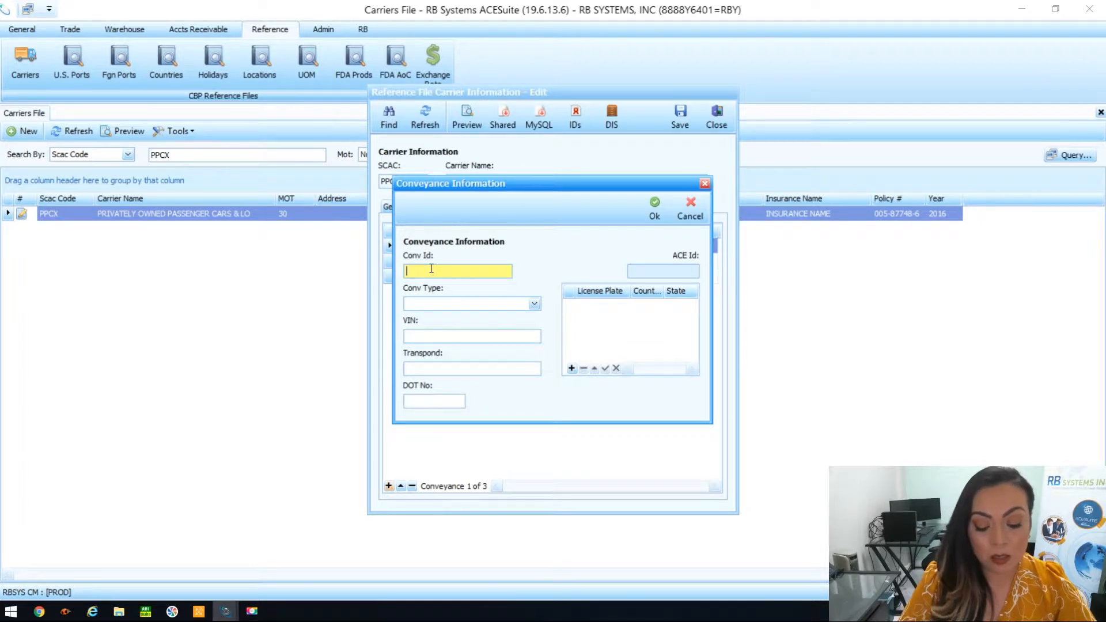
Enter TEST12 as the Conv Id and browse the conveyance type list
type("TEST1")
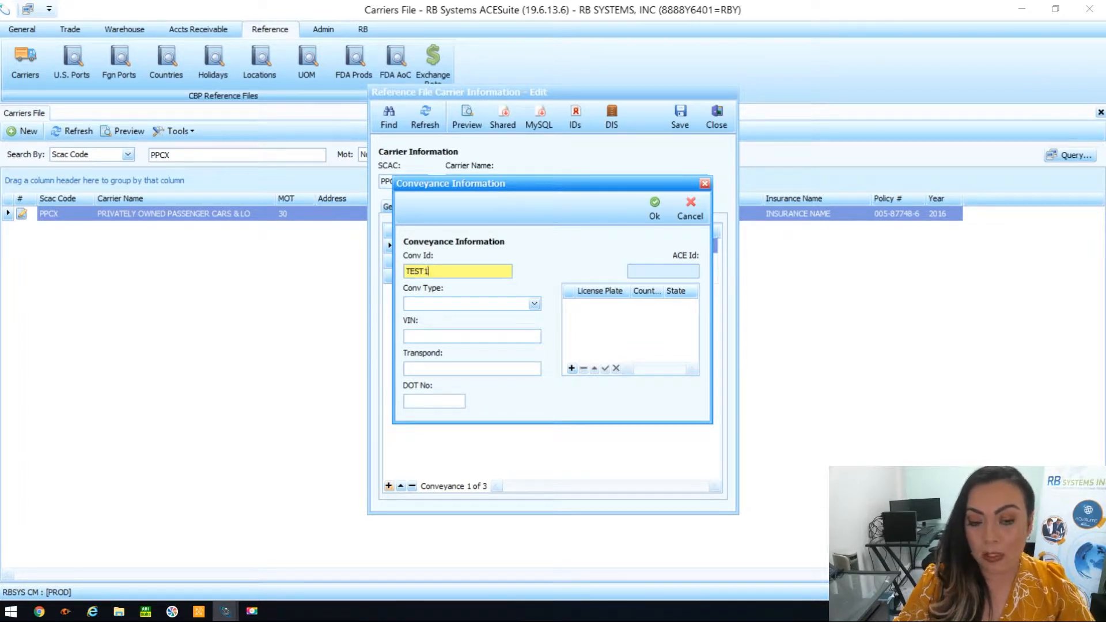
type("2")
left_click(442, 306)
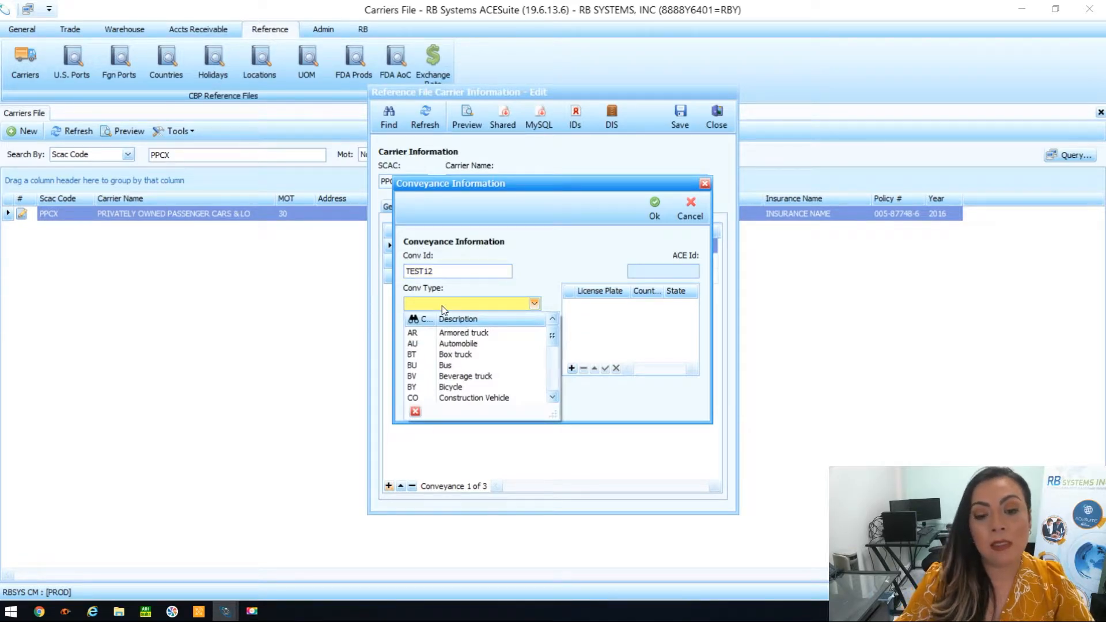
scroll(473, 357, "down", 3)
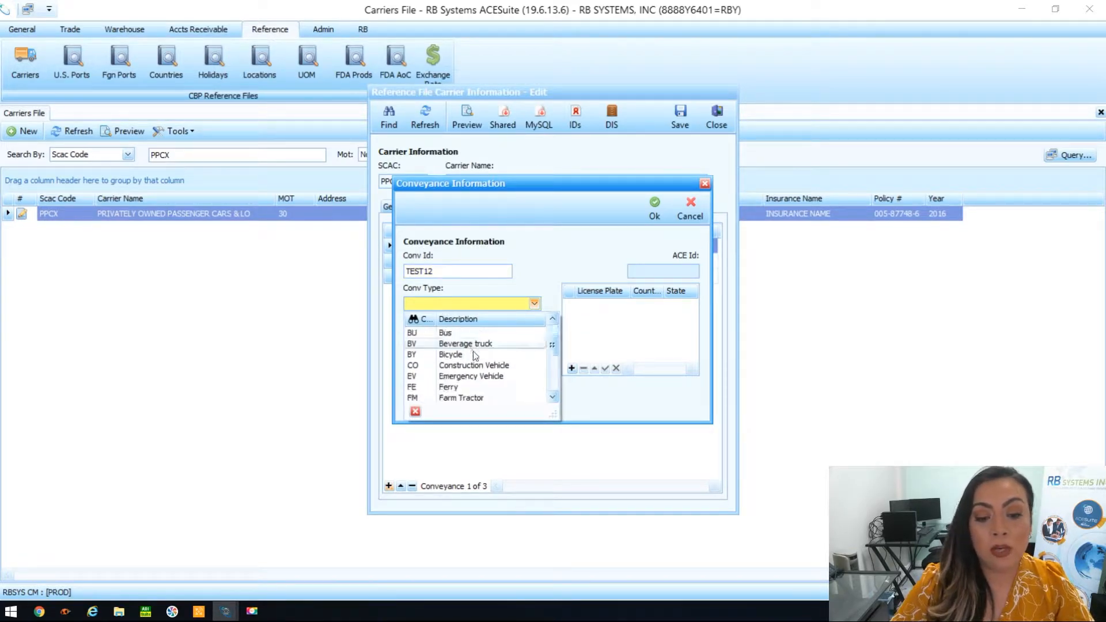
scroll(470, 382, "down", 2)
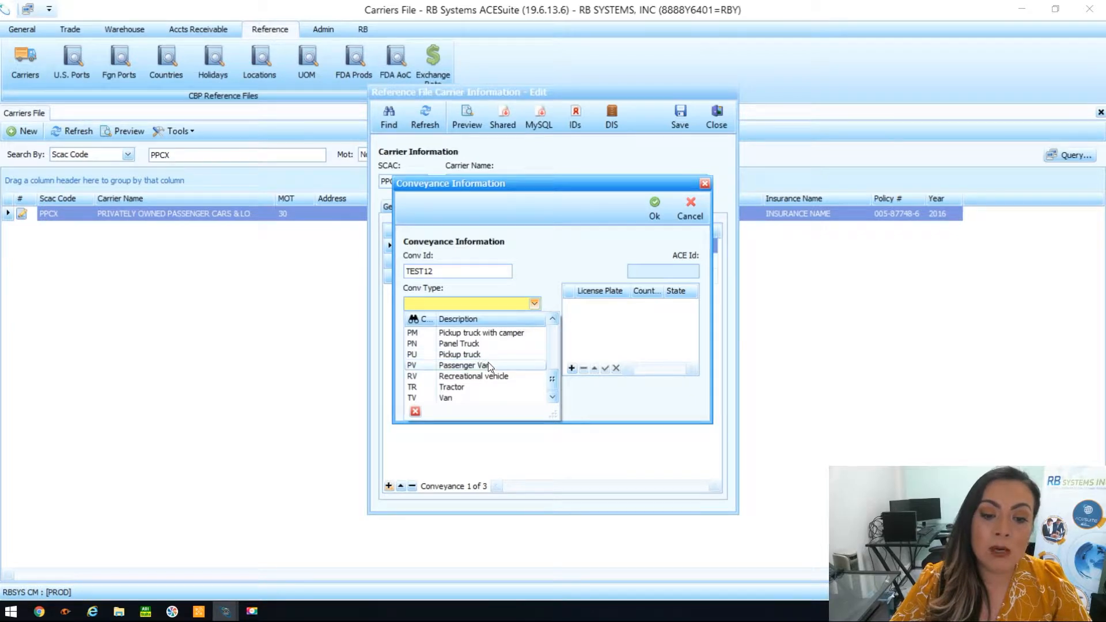
Set TEST12's conveyance type to Other, replacing the initial Box truck choice
scroll(489, 362, "up", 1)
scroll(490, 366, "up", 1)
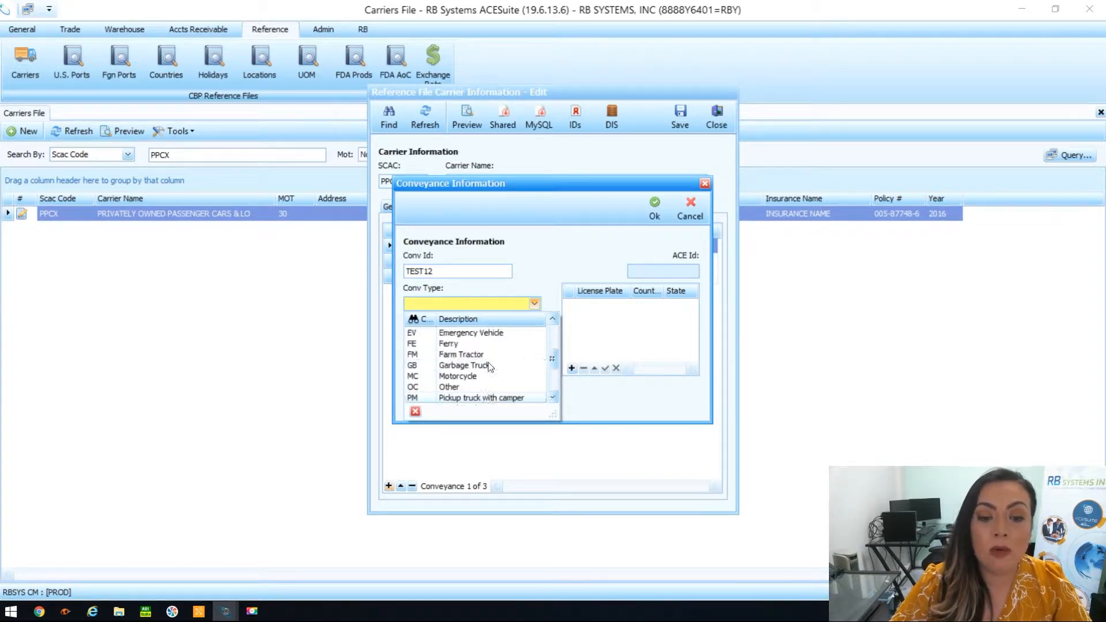
scroll(490, 366, "up", 1)
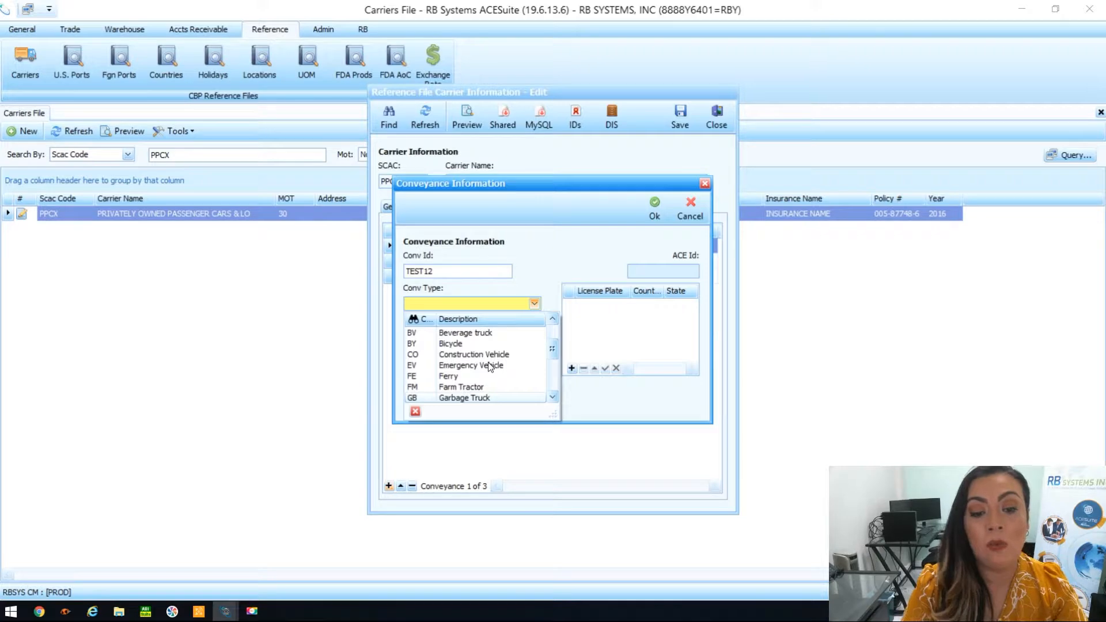
scroll(489, 362, "up", 2)
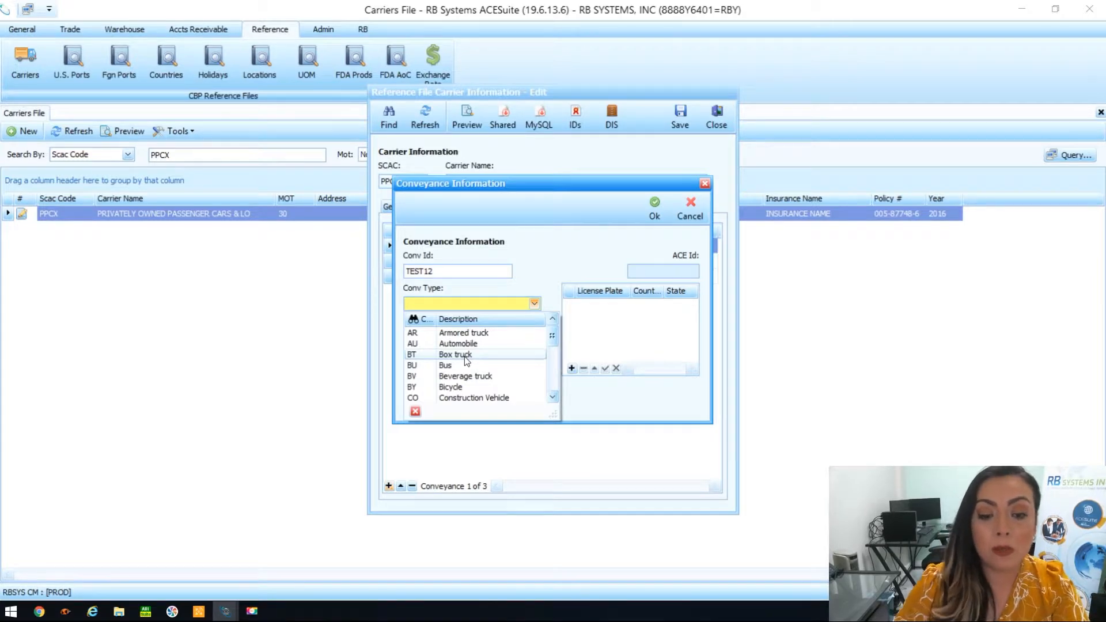
left_click(455, 354)
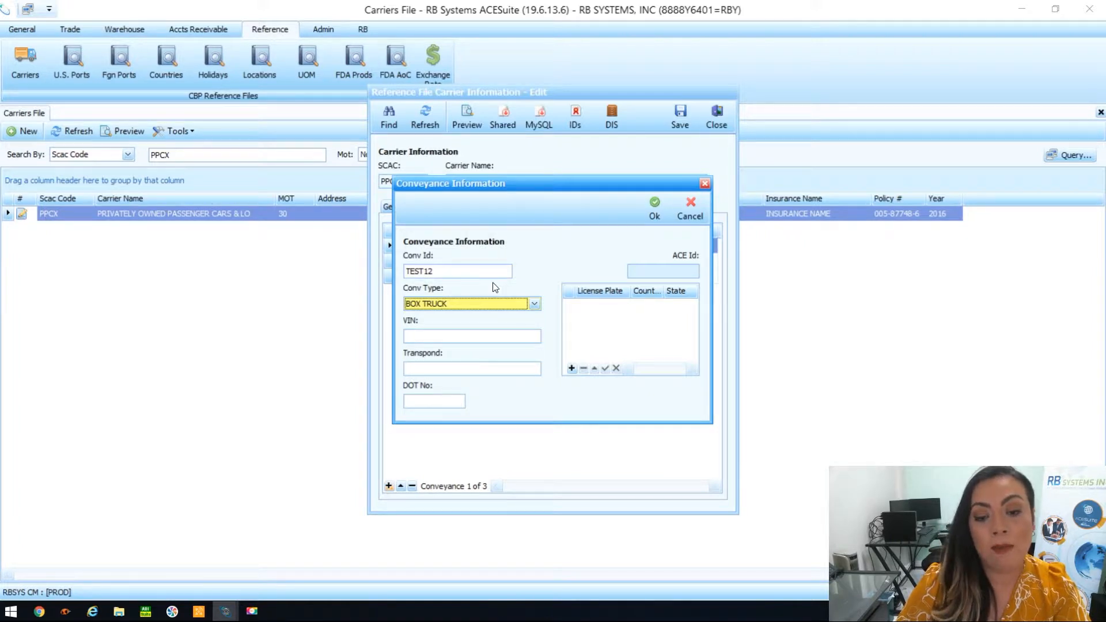
left_click(519, 309)
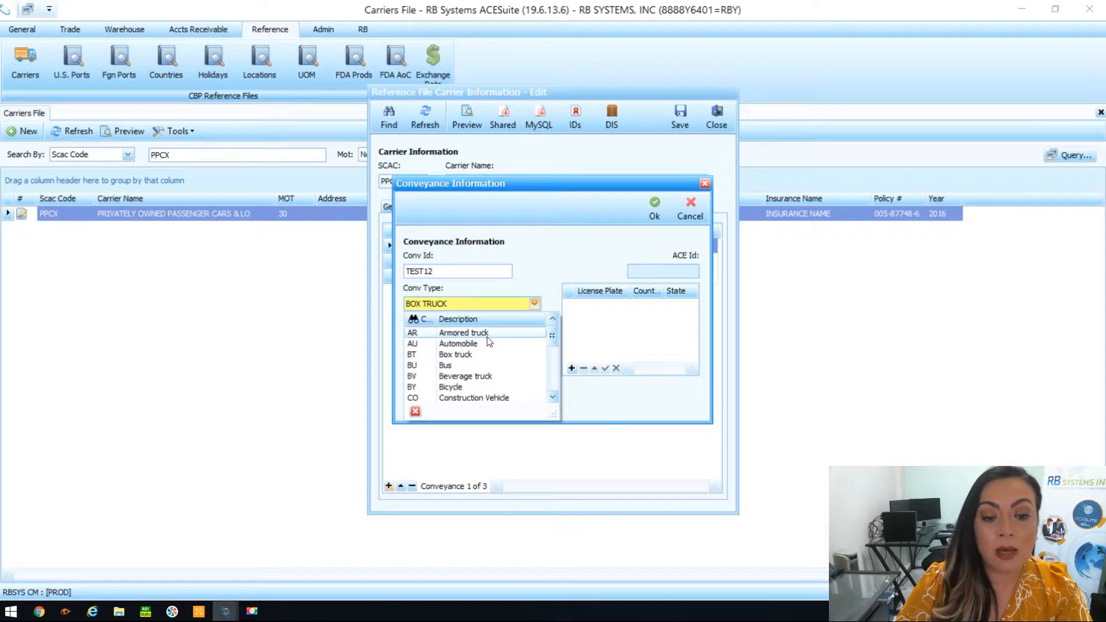
scroll(490, 354, "down", 2)
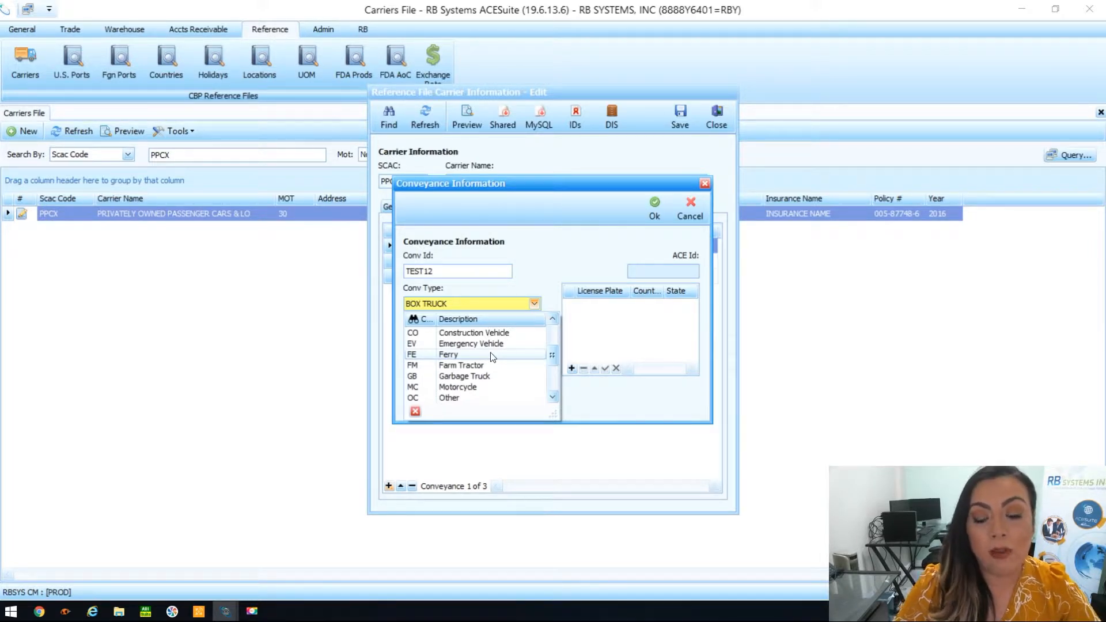
scroll(490, 352, "down", 2)
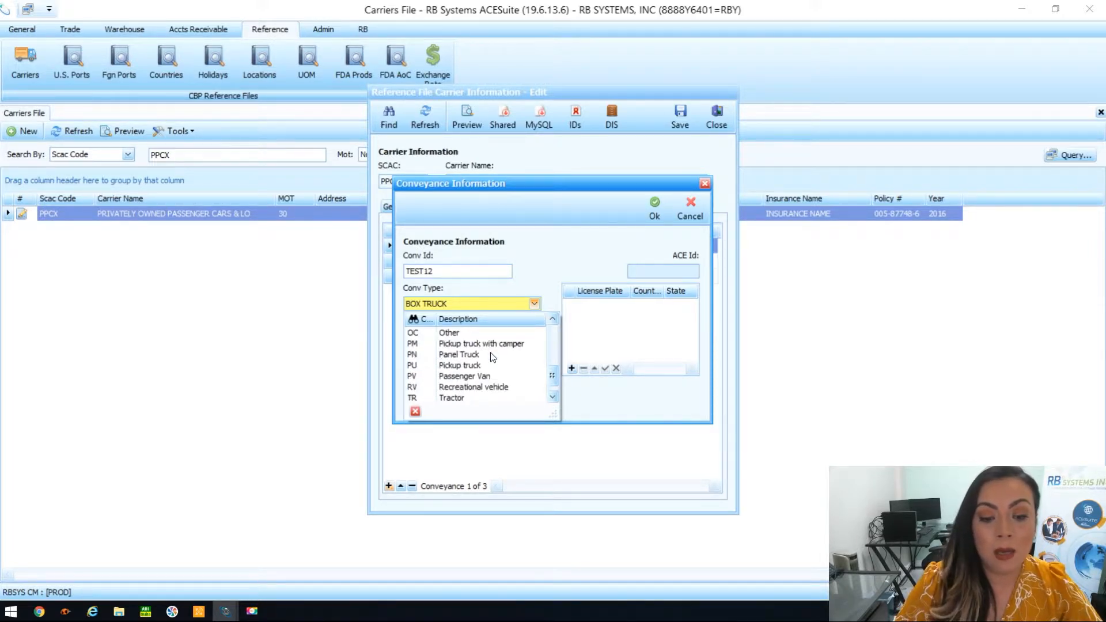
left_click(461, 333)
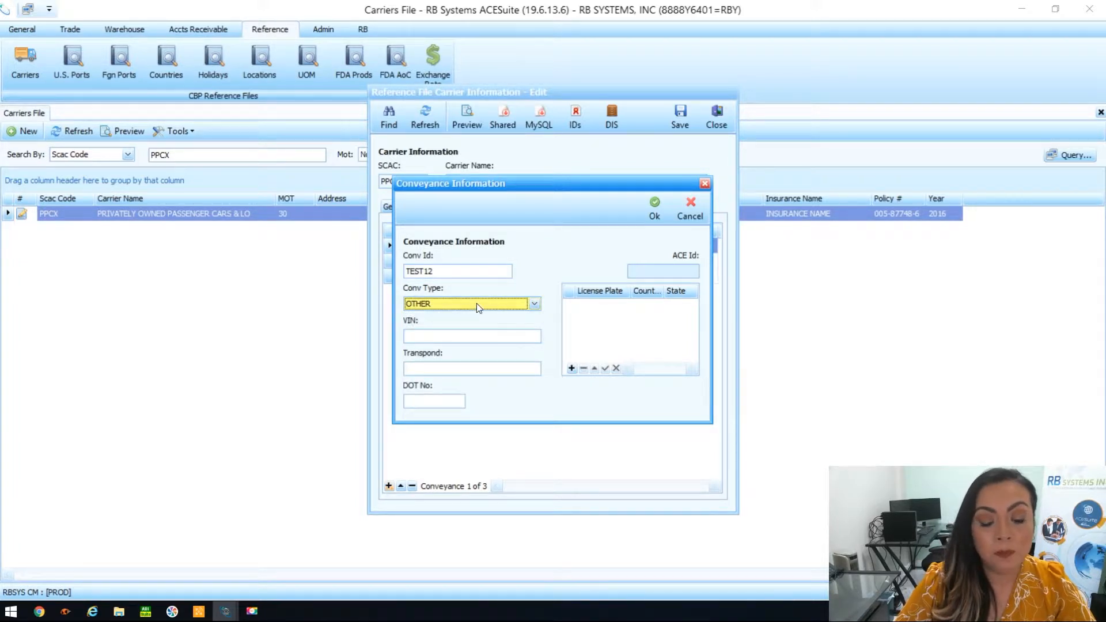
left_click(422, 338)
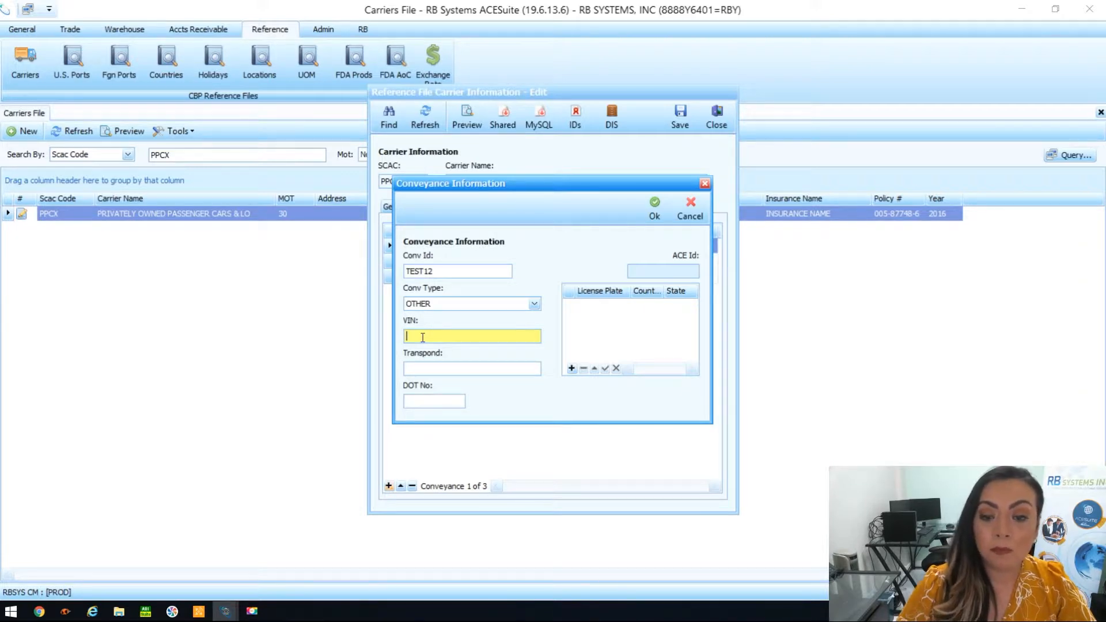
left_click(606, 307)
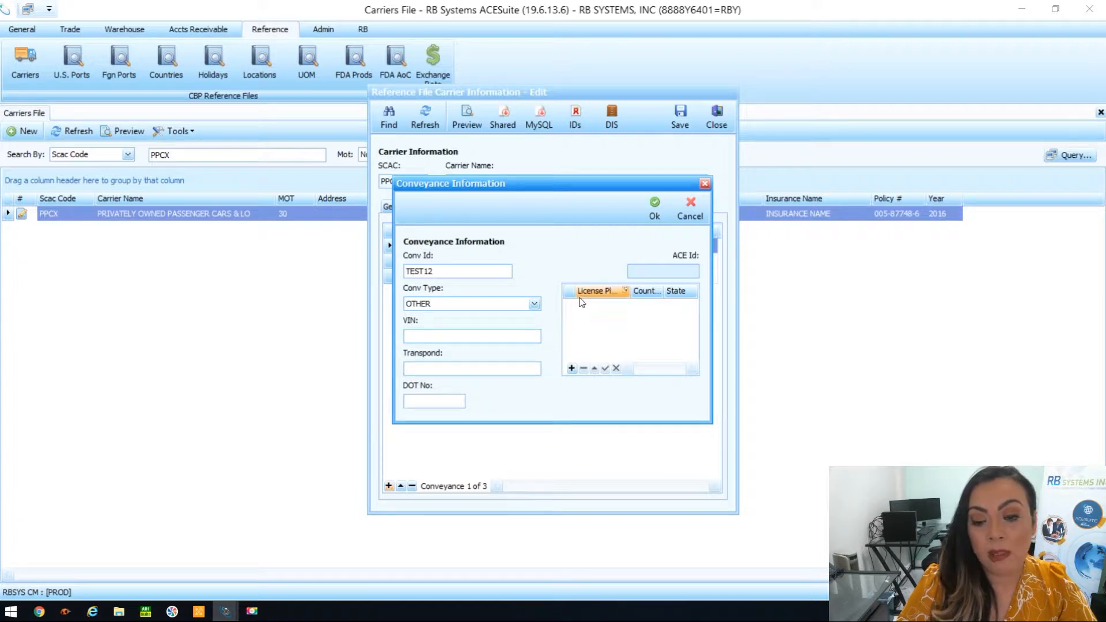
left_click(573, 368)
left_click(603, 306)
type("123FS3")
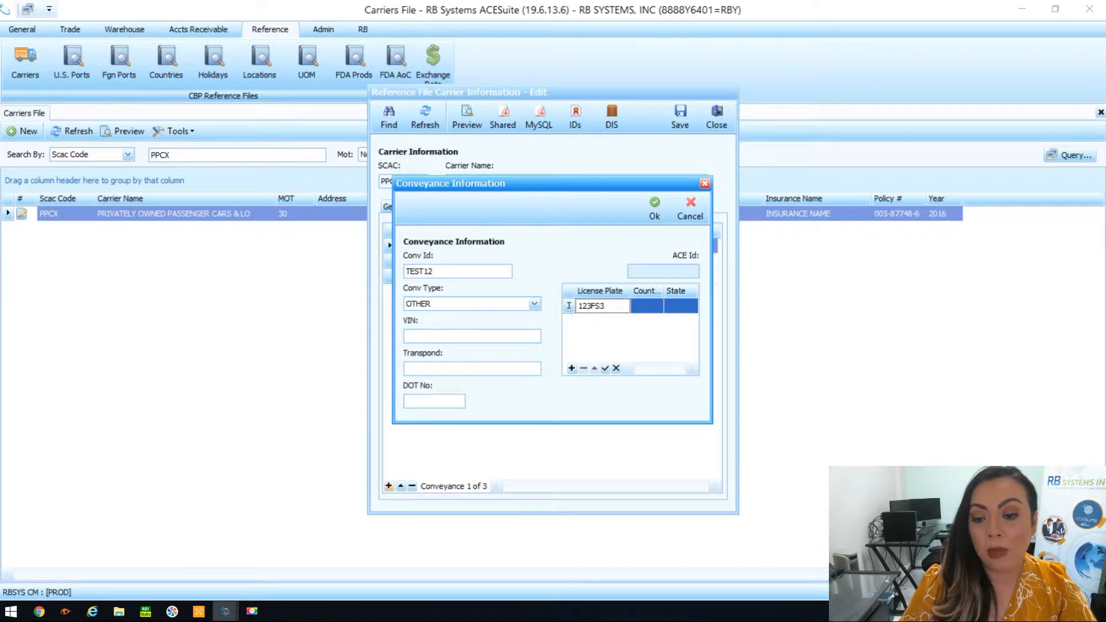
key("Tab")
type("US")
key("Return")
key("Tab")
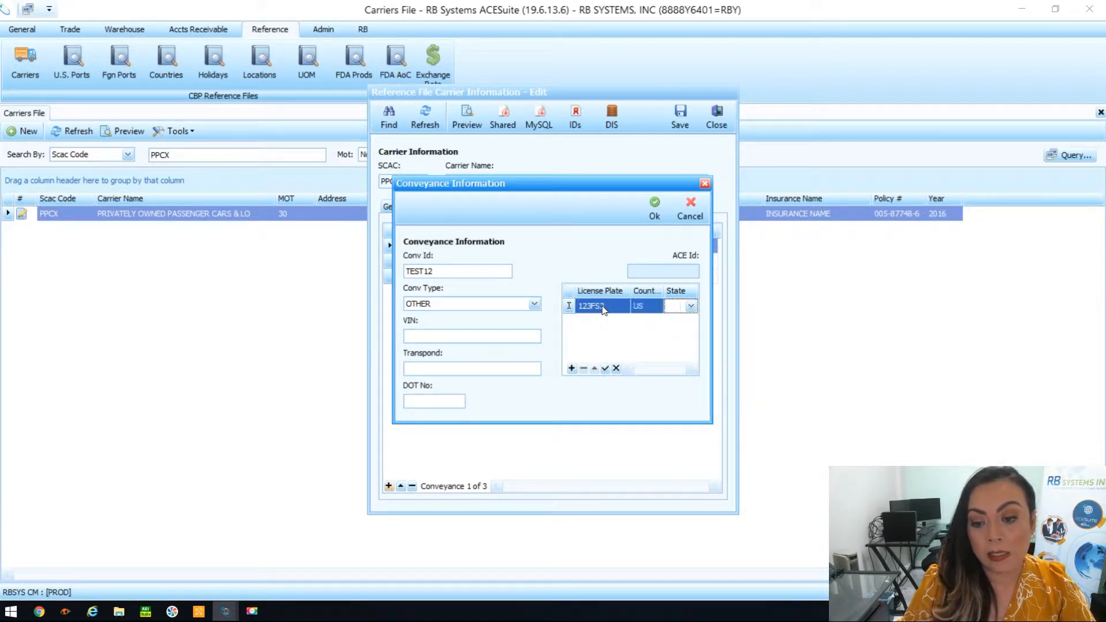
type("TX")
key("Return")
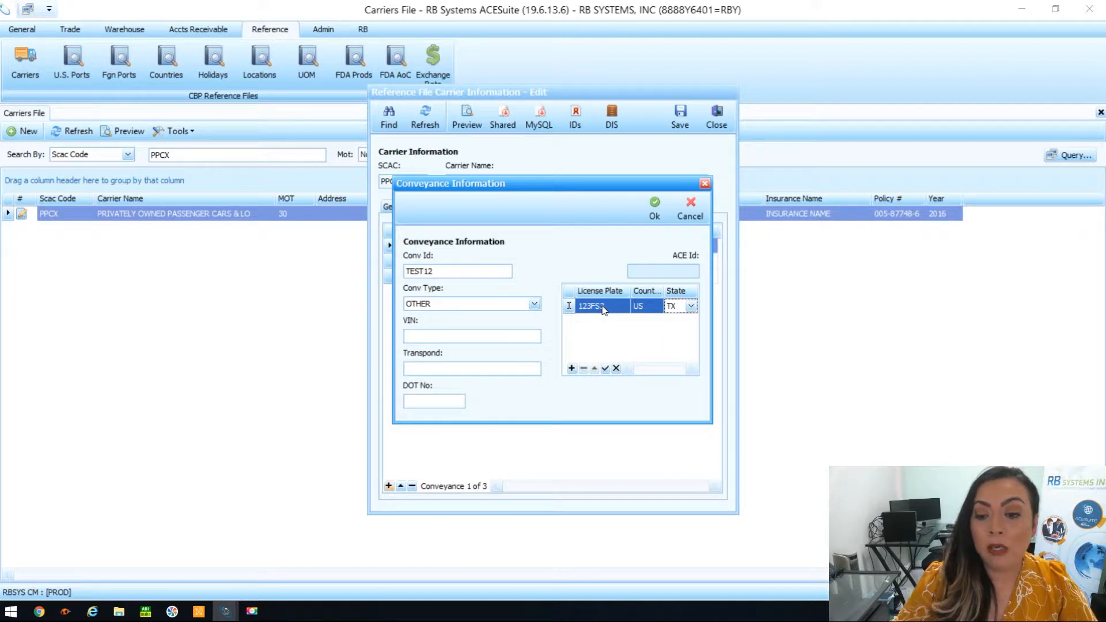
left_click(604, 370)
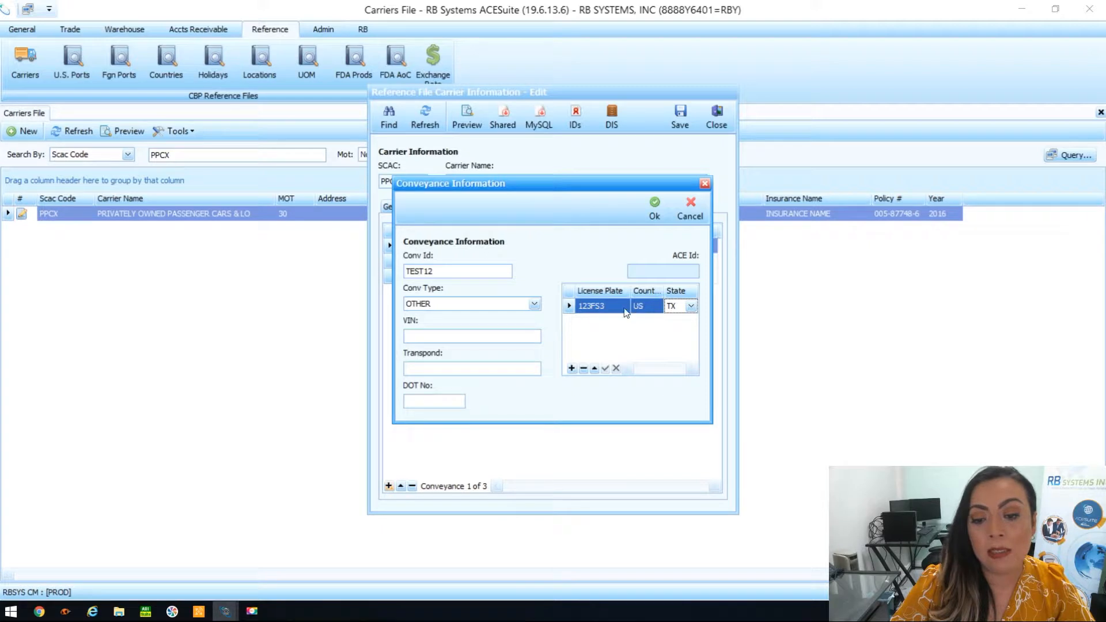
left_click(572, 369)
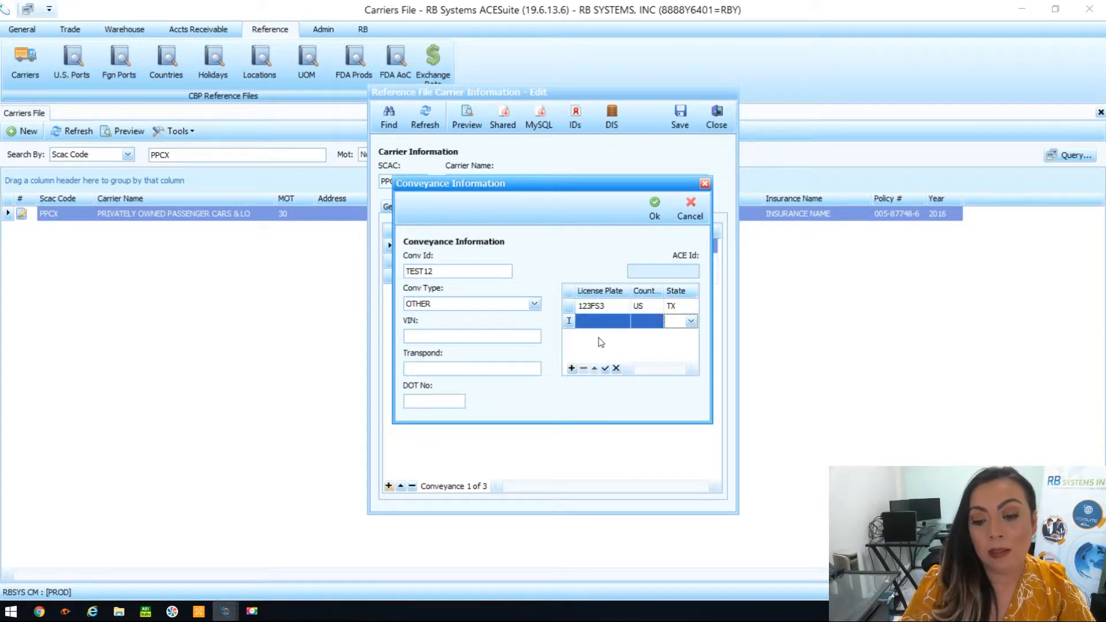
left_click(596, 321)
type("3662")
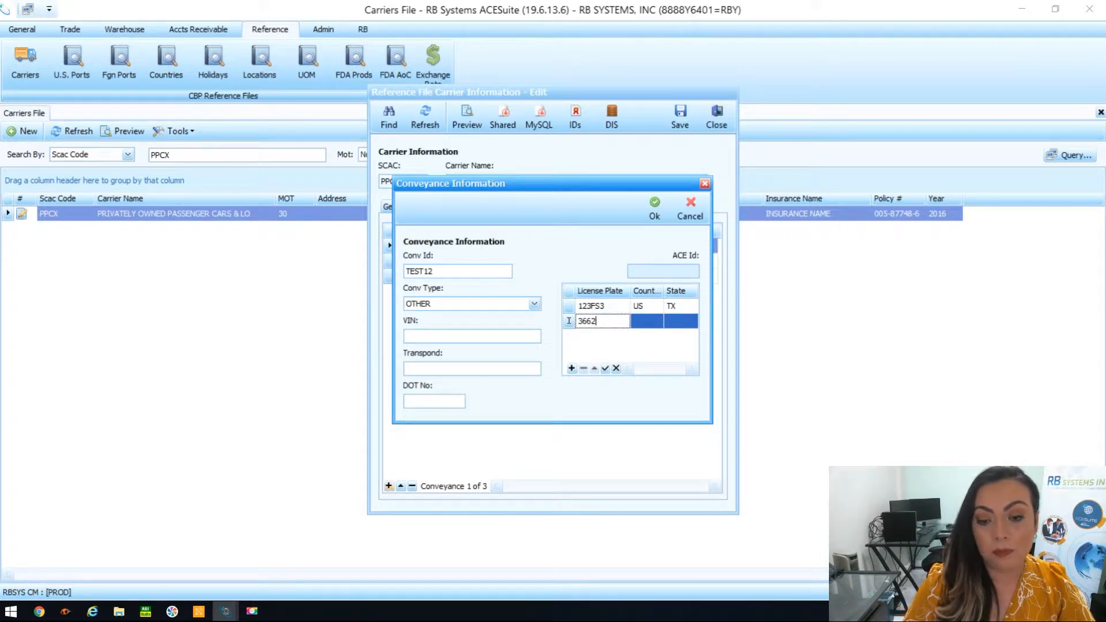
type("PO,")
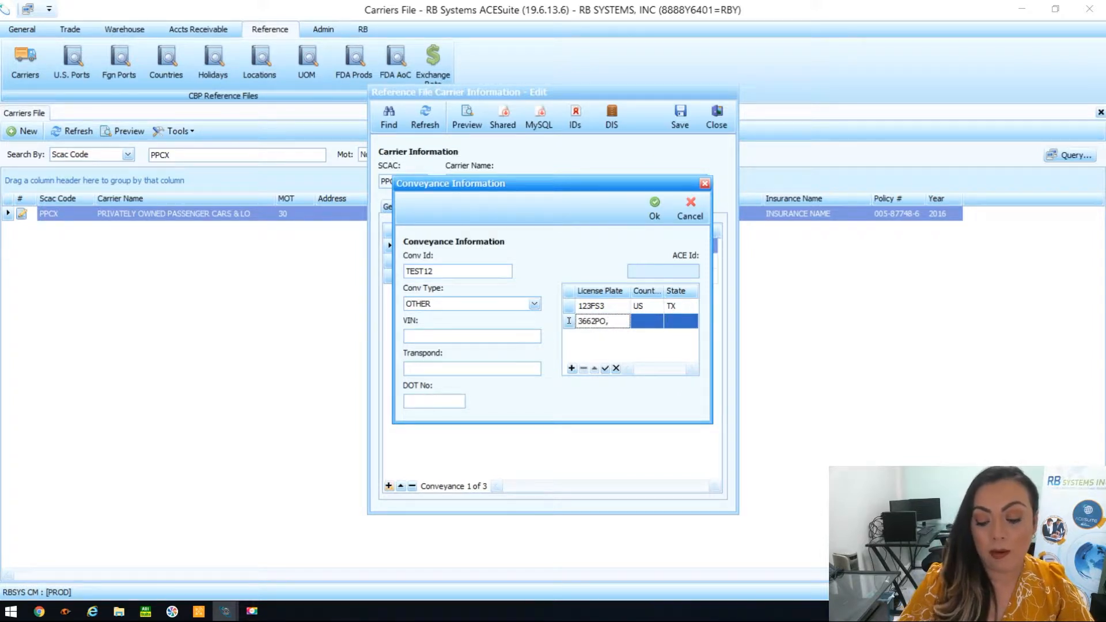
key("Tab")
type("MX")
key("Return")
key("Tab")
type("NLE")
key("Return")
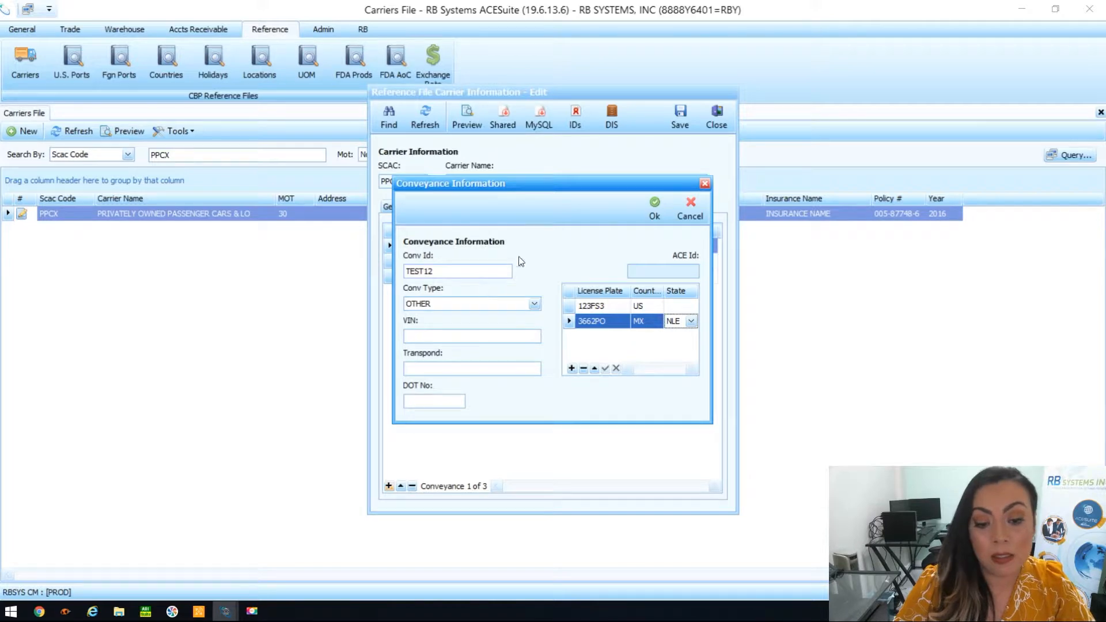
left_click(450, 402)
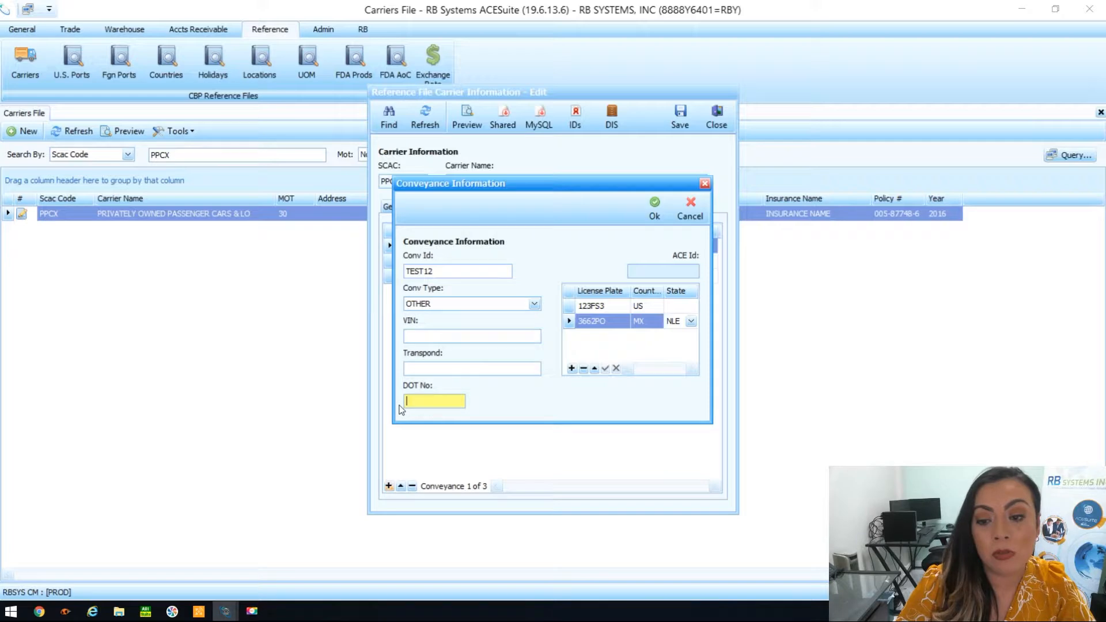
left_click(683, 207)
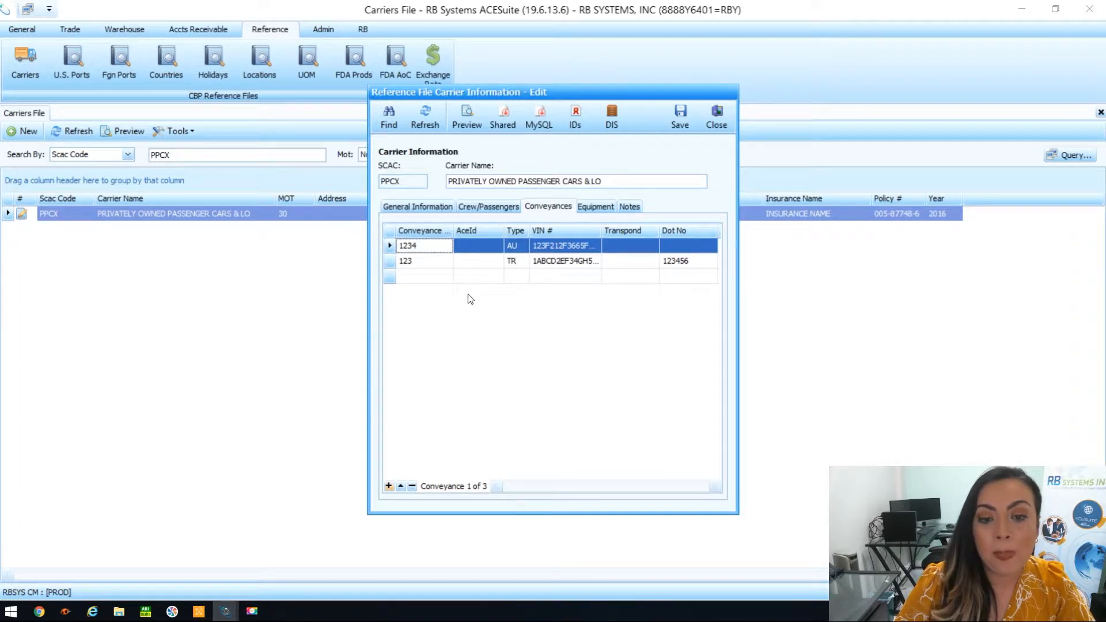
Show the PPCX carrier's Equipment records, which list 0 of 0
left_click(597, 207)
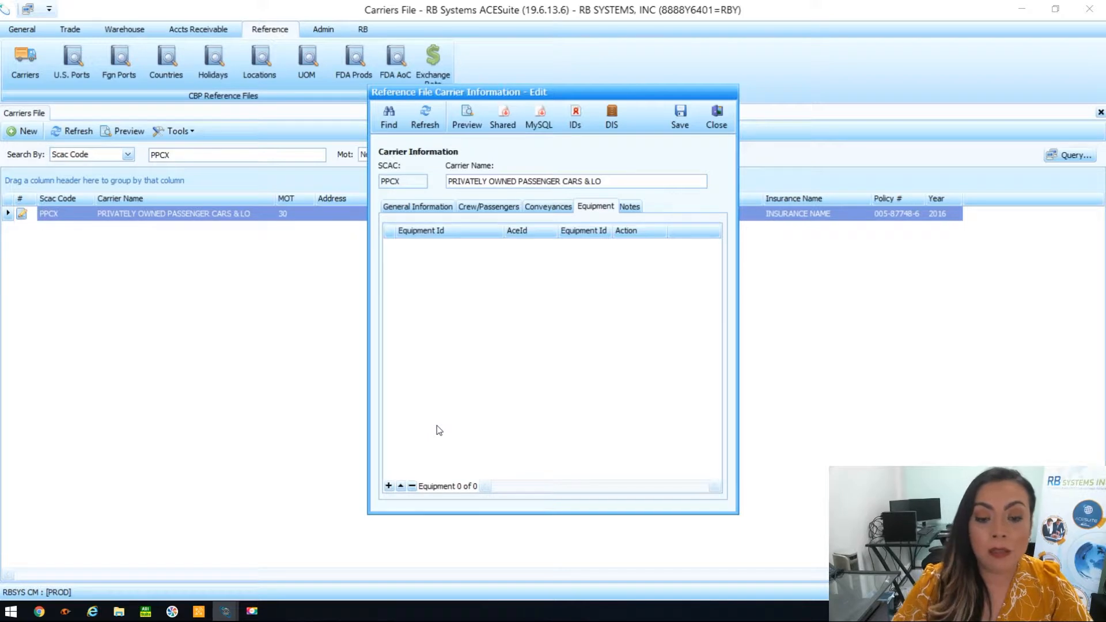
Start a new equipment record and browse the Equipment Type codes without picking one
left_click(389, 486)
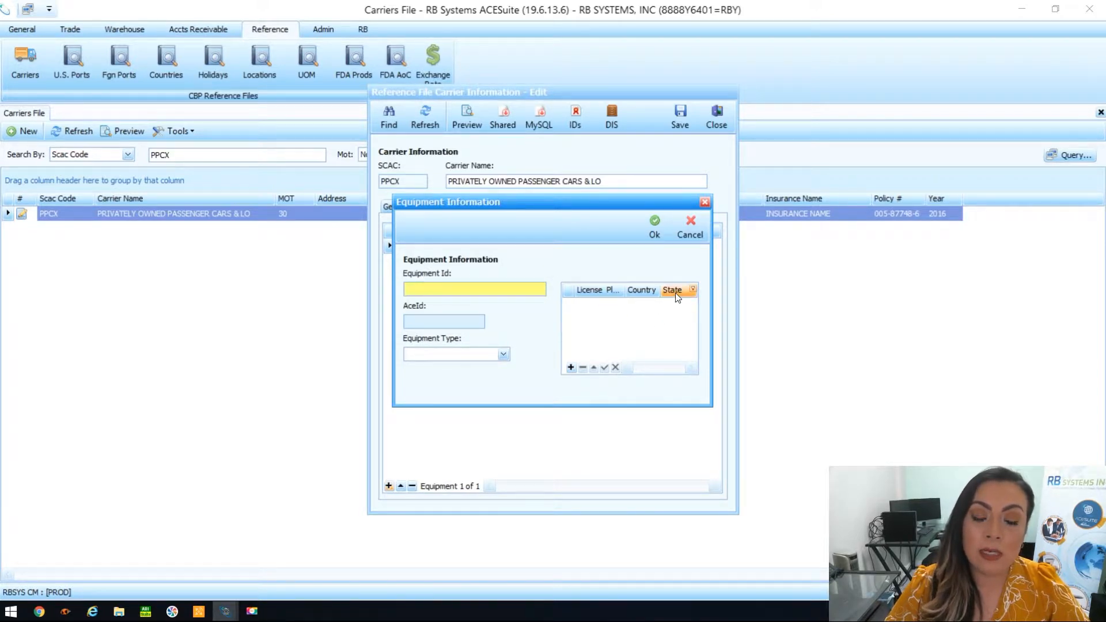
left_click(503, 354)
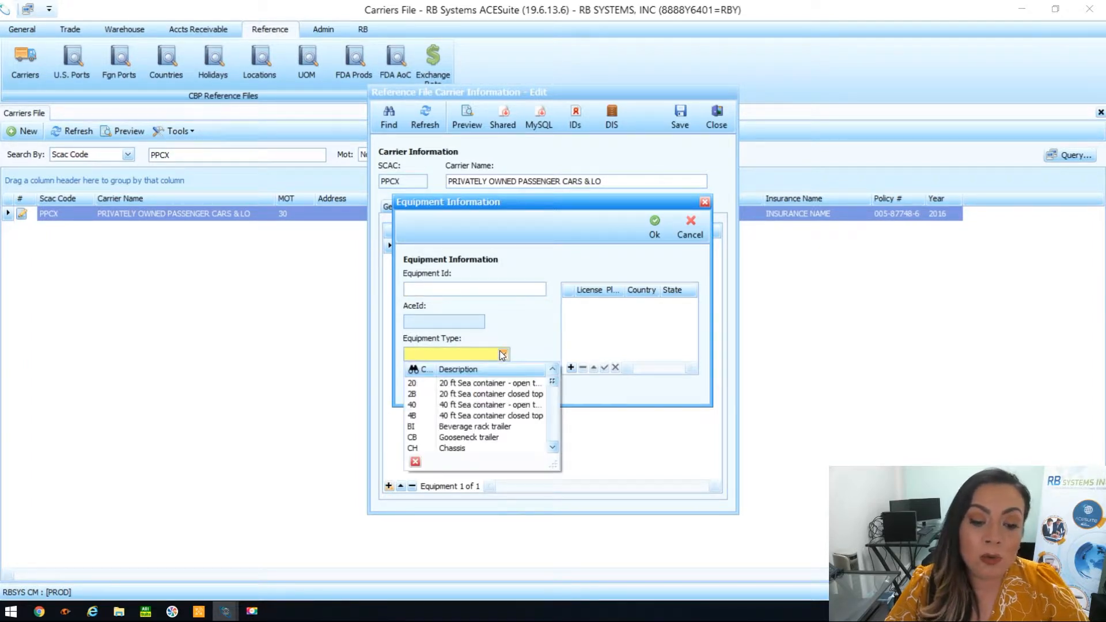
scroll(500, 414, "down", 2)
scroll(500, 413, "down", 6)
scroll(499, 413, "down", 2)
scroll(499, 413, "up", 8)
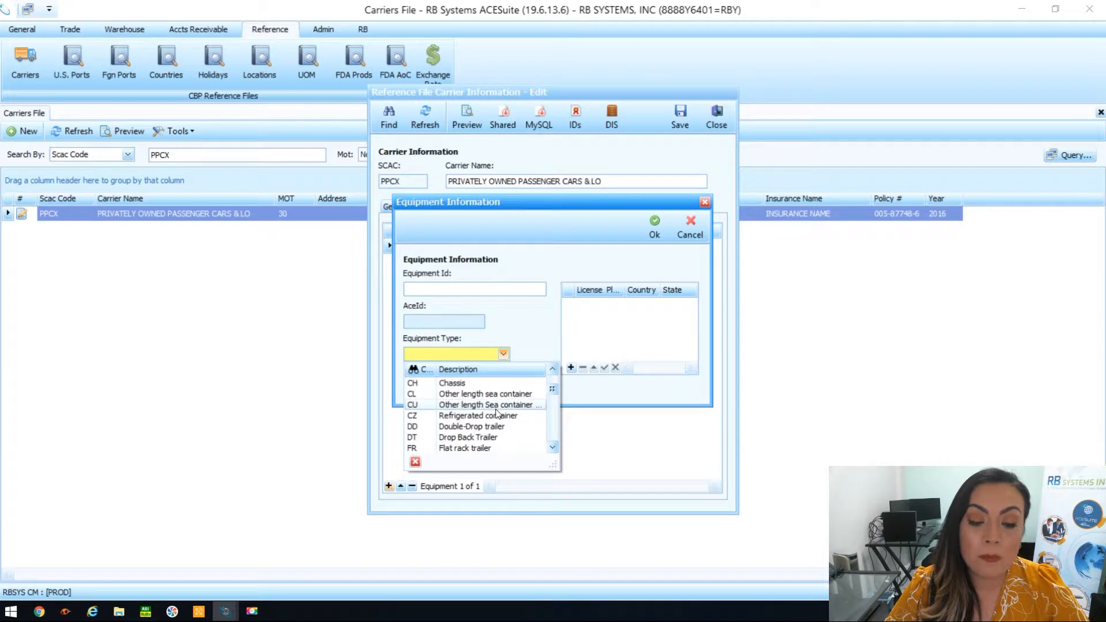
left_click(522, 330)
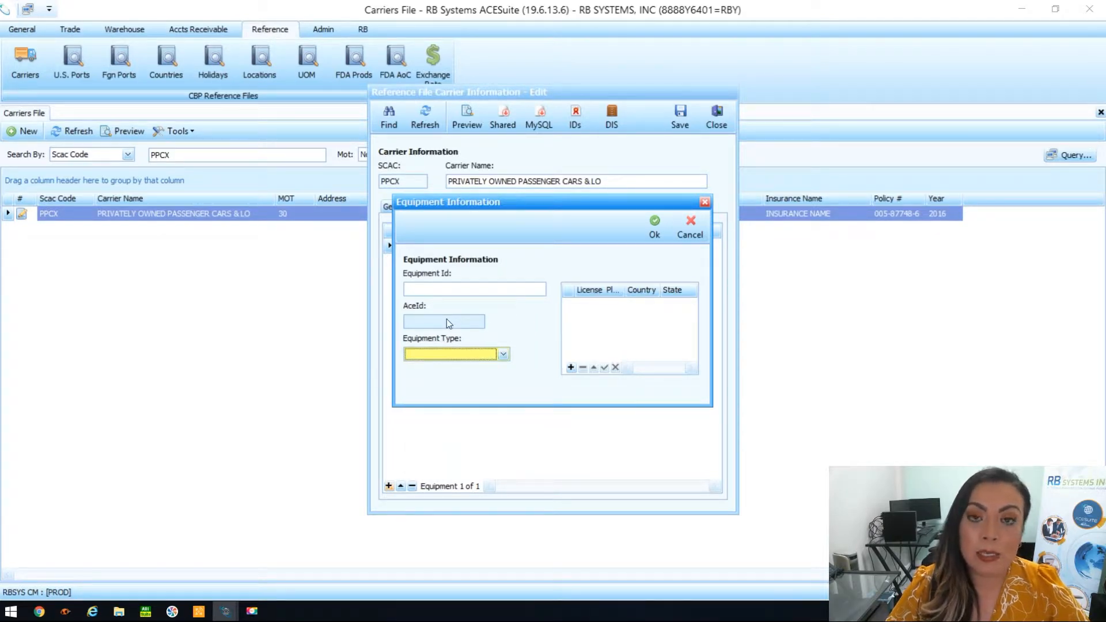
Cancel the new equipment record and go back to conveyances 1234 and 123
left_click(689, 231)
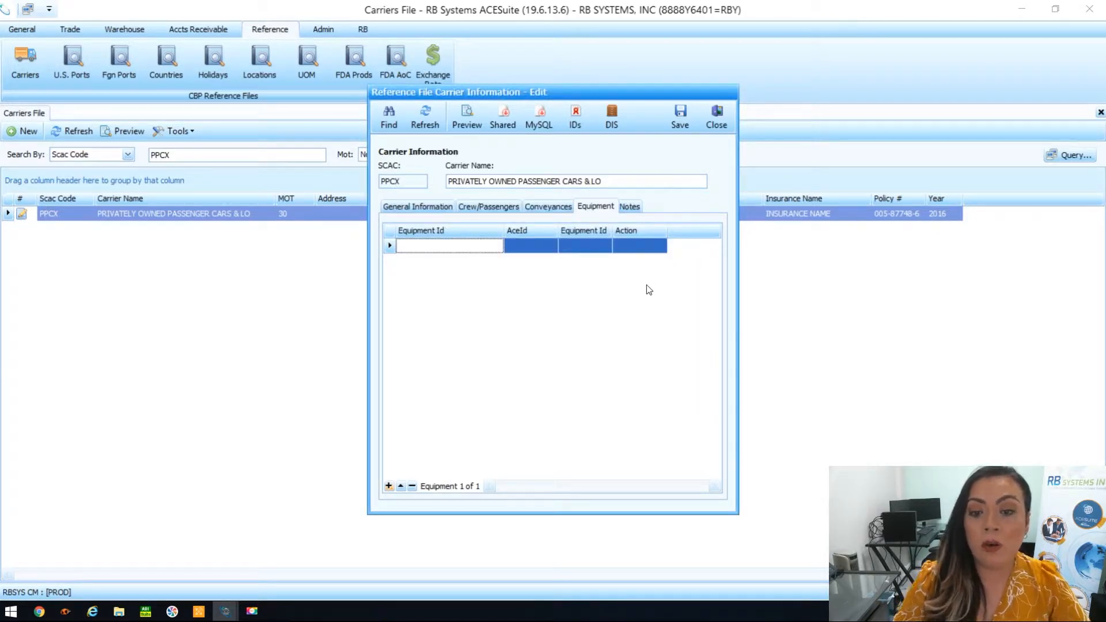
left_click(549, 208)
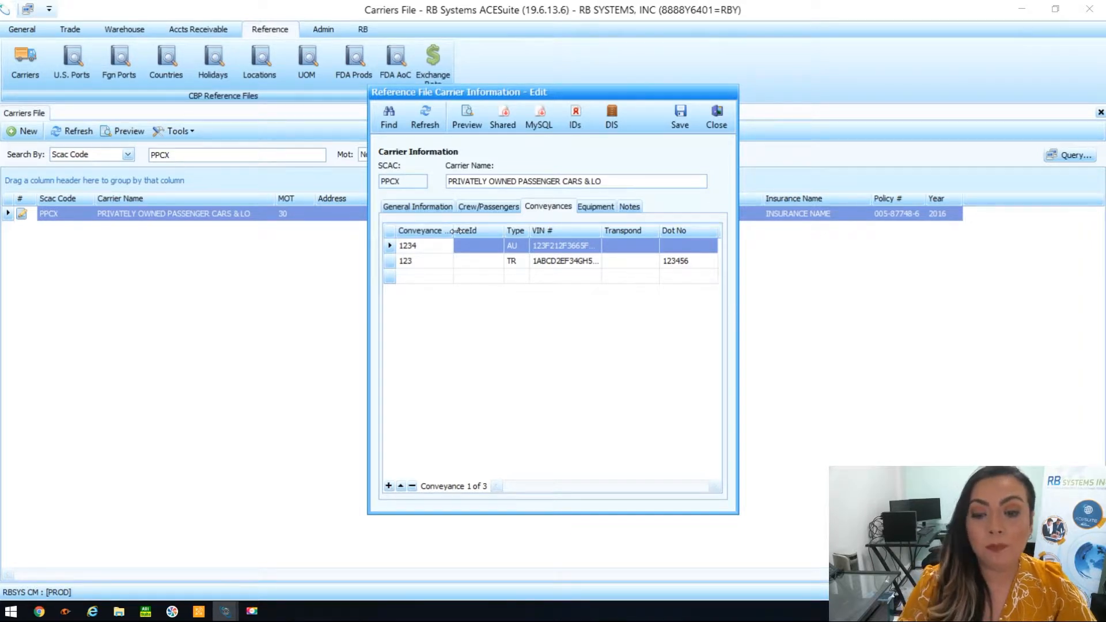
Review the carrier's Notes, General Information and Crew/Passengers tabs
left_click(631, 207)
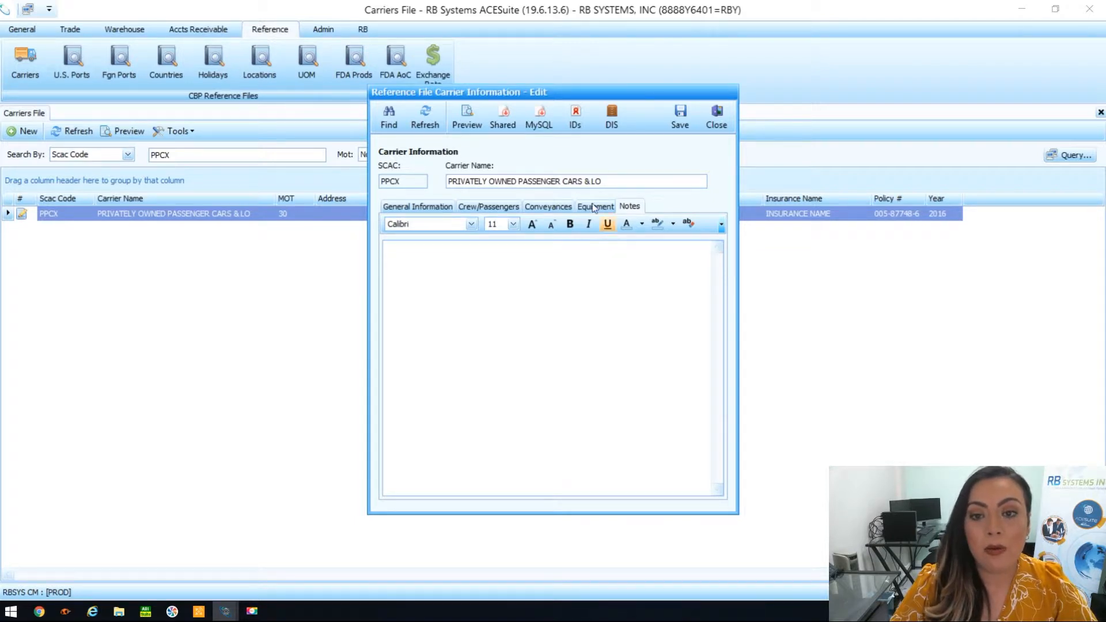
left_click(423, 207)
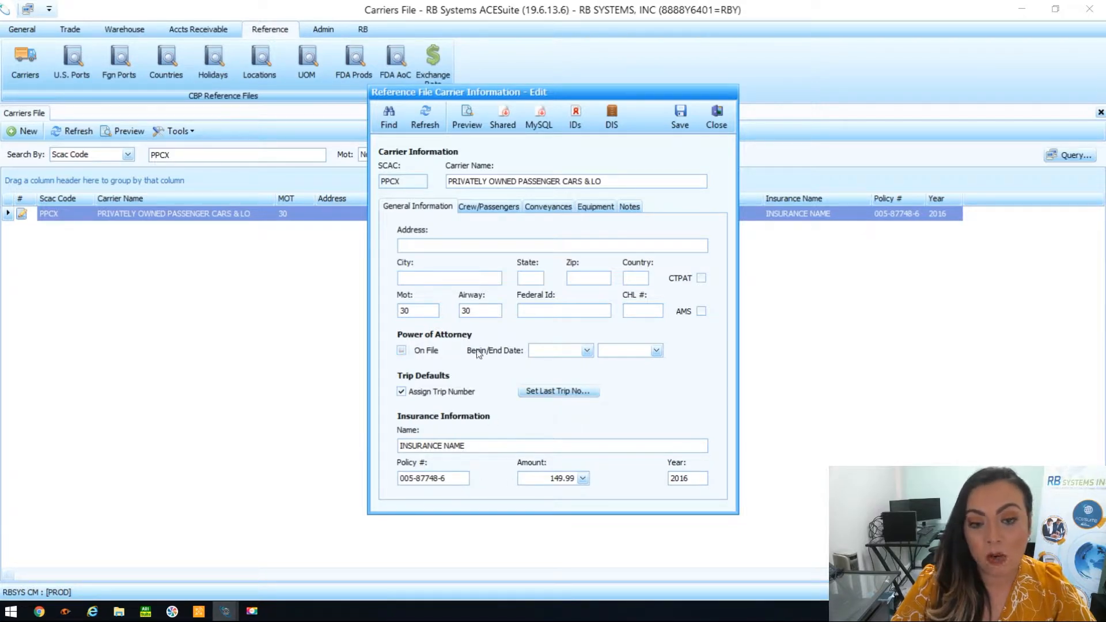
left_click(479, 207)
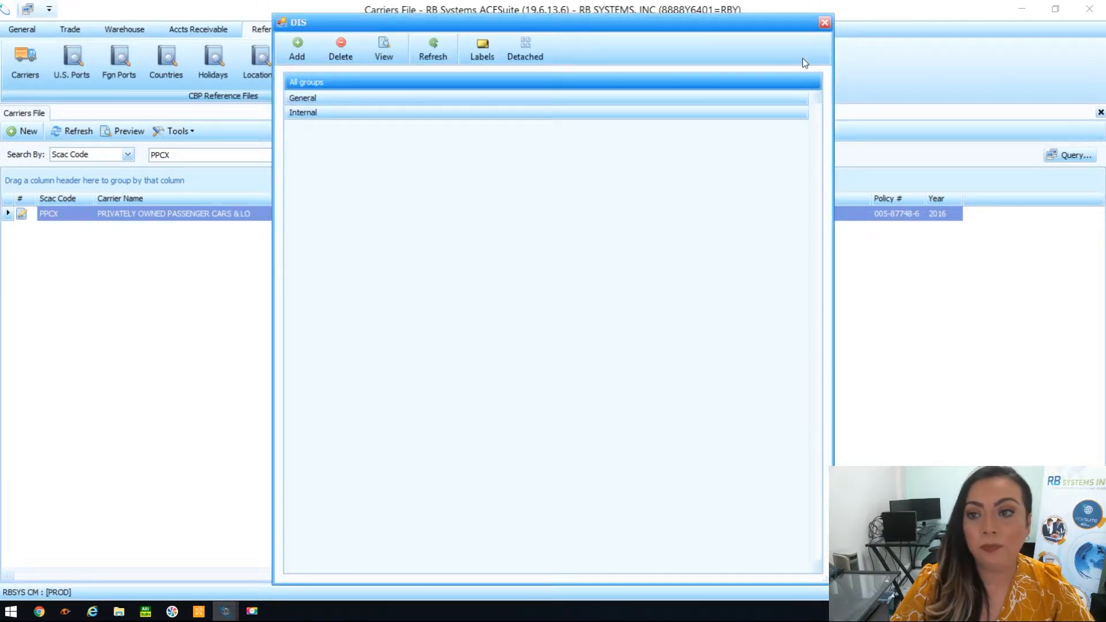
Close the document imaging window, then save and close the PPCX carrier record
left_click(825, 21)
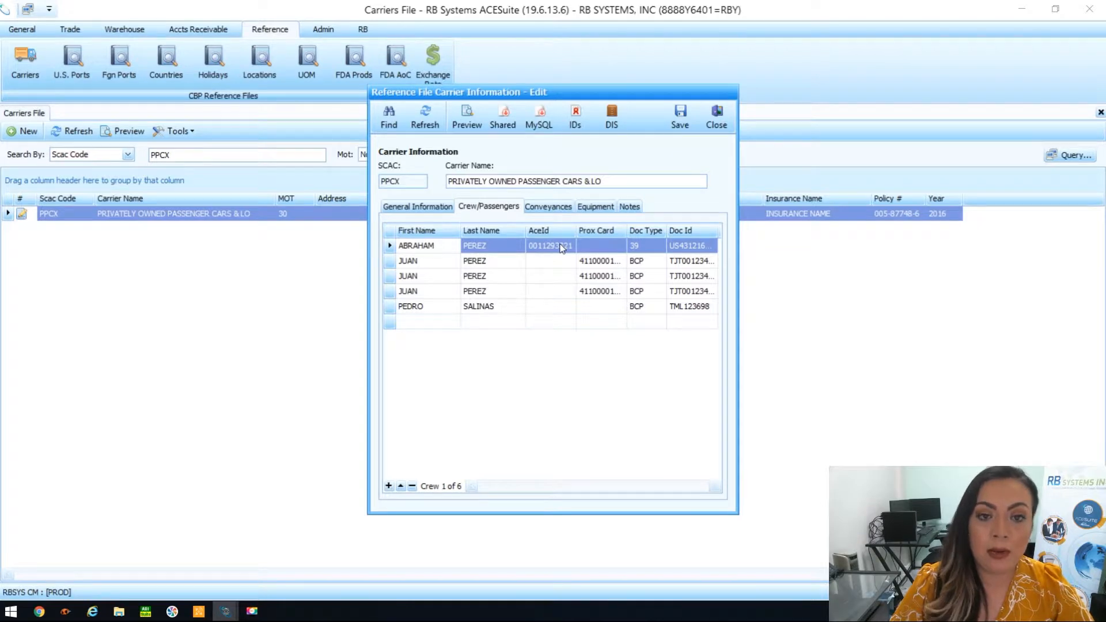
left_click(682, 119)
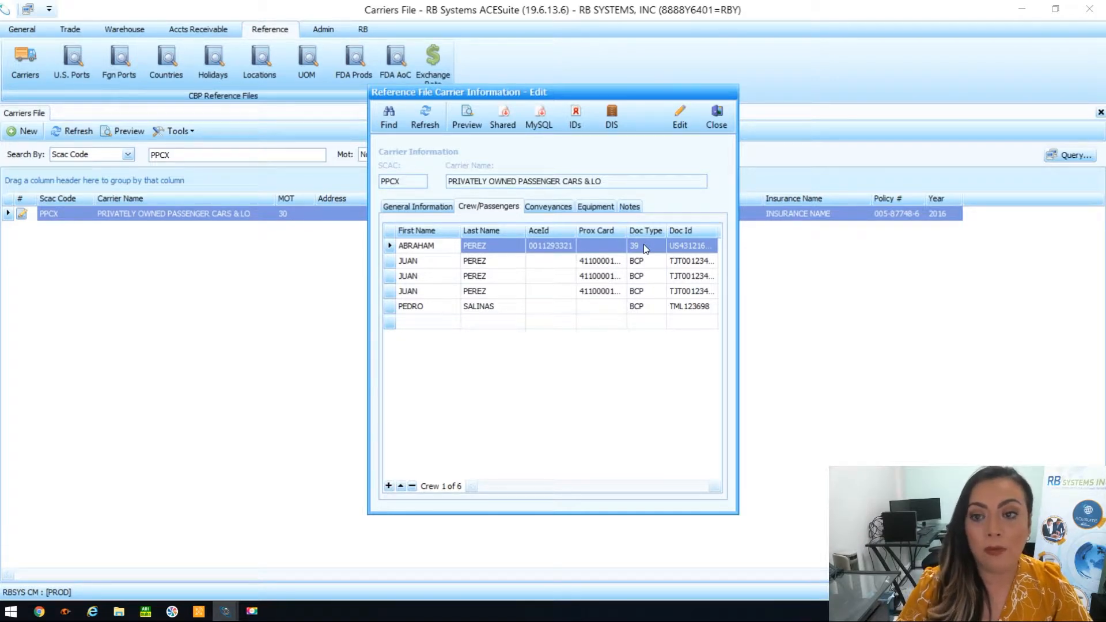
left_click(718, 125)
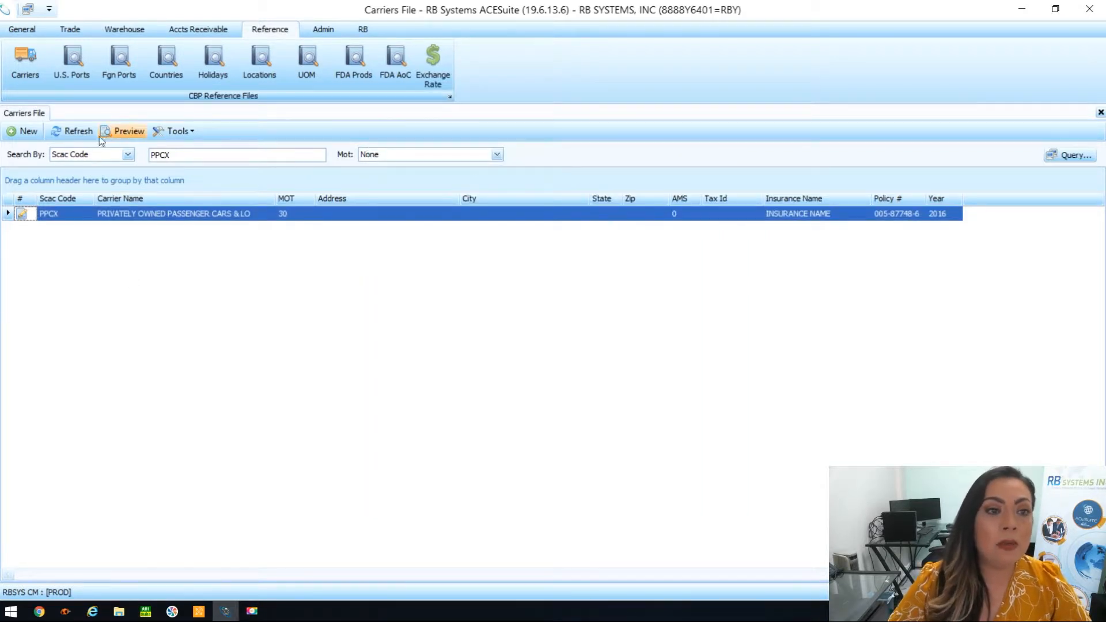
Open the Truck E-Manifest list from the Trade ribbon's E-mans command
left_click(69, 29)
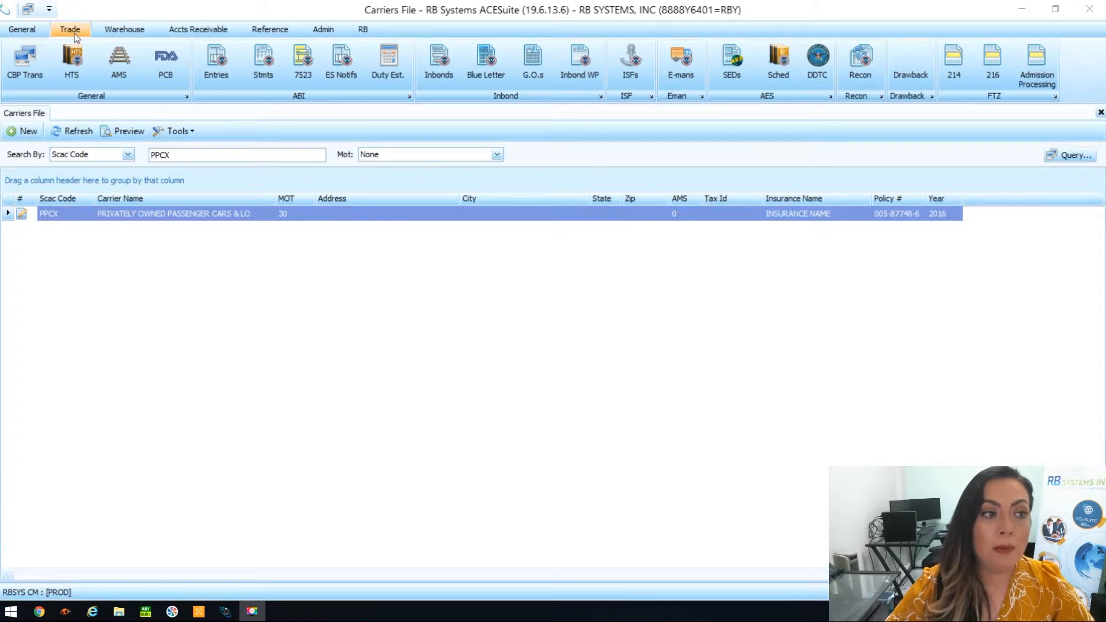
left_click(671, 55)
left_click(676, 55)
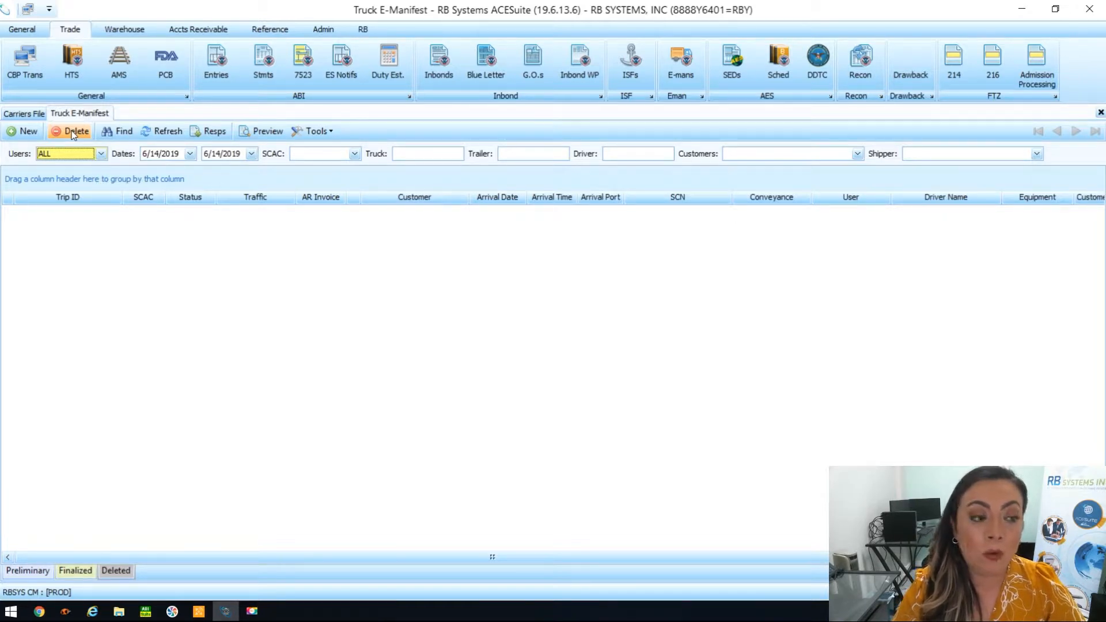
Open the e-manifest trip/shipment search, then close the trip and search windows
left_click(116, 132)
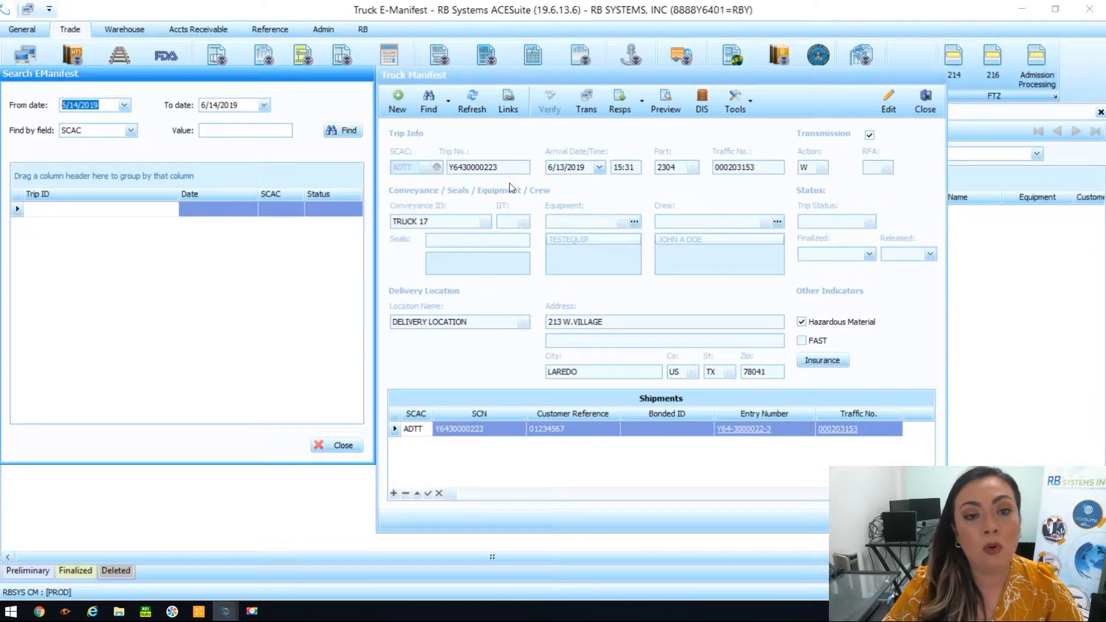
left_click(922, 105)
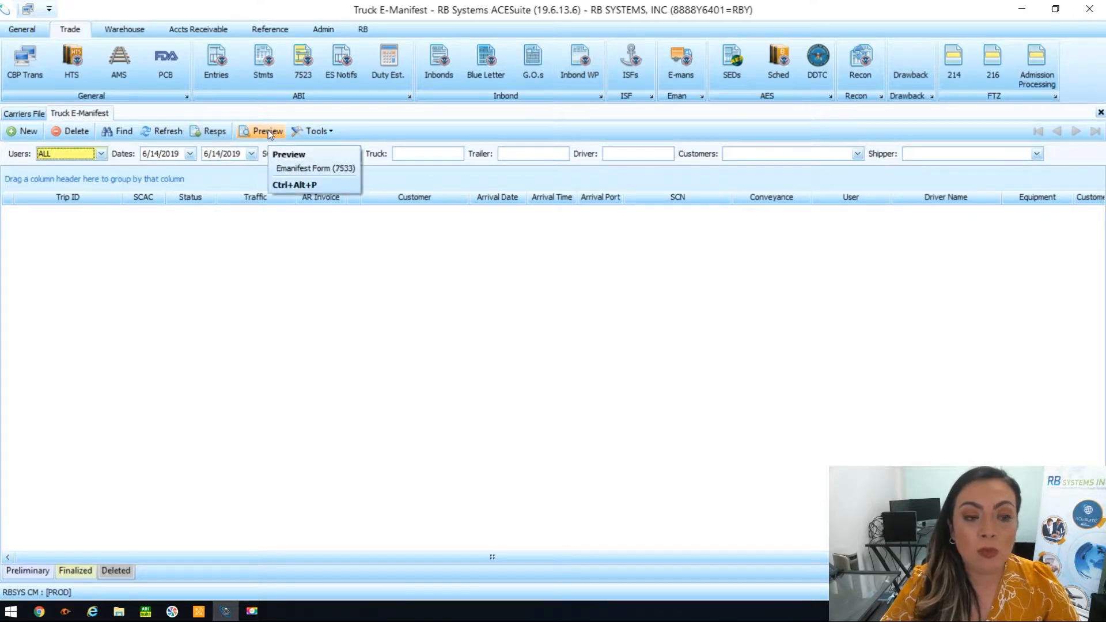
Show the Truck E-Manifest Tools options: filter settings, Excel export, audit, delivery locations, SCAC change
left_click(331, 133)
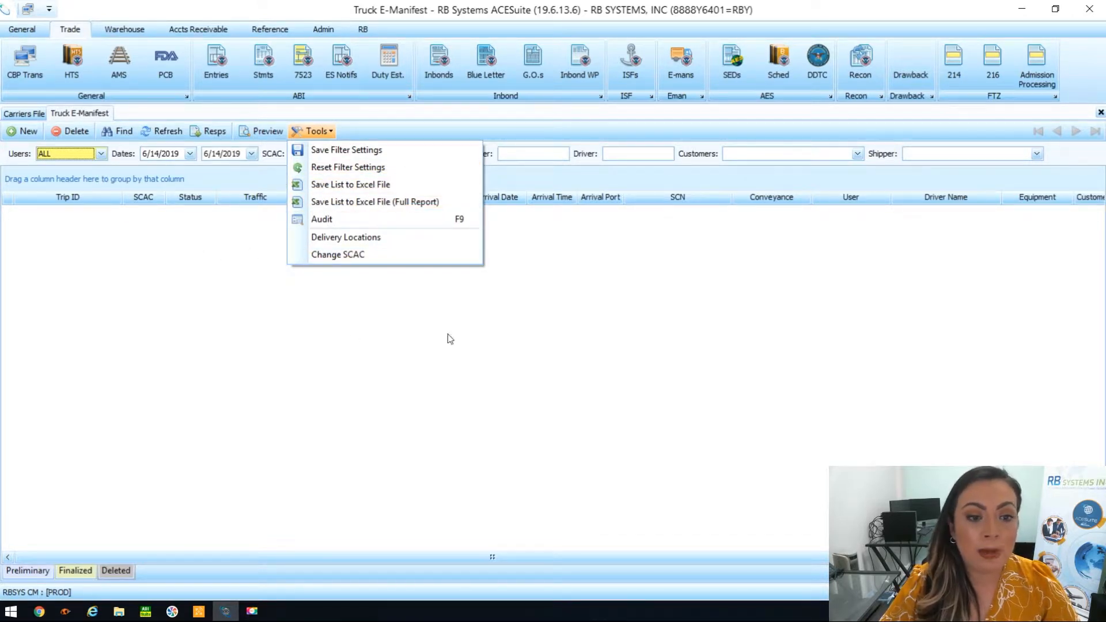
left_click(207, 258)
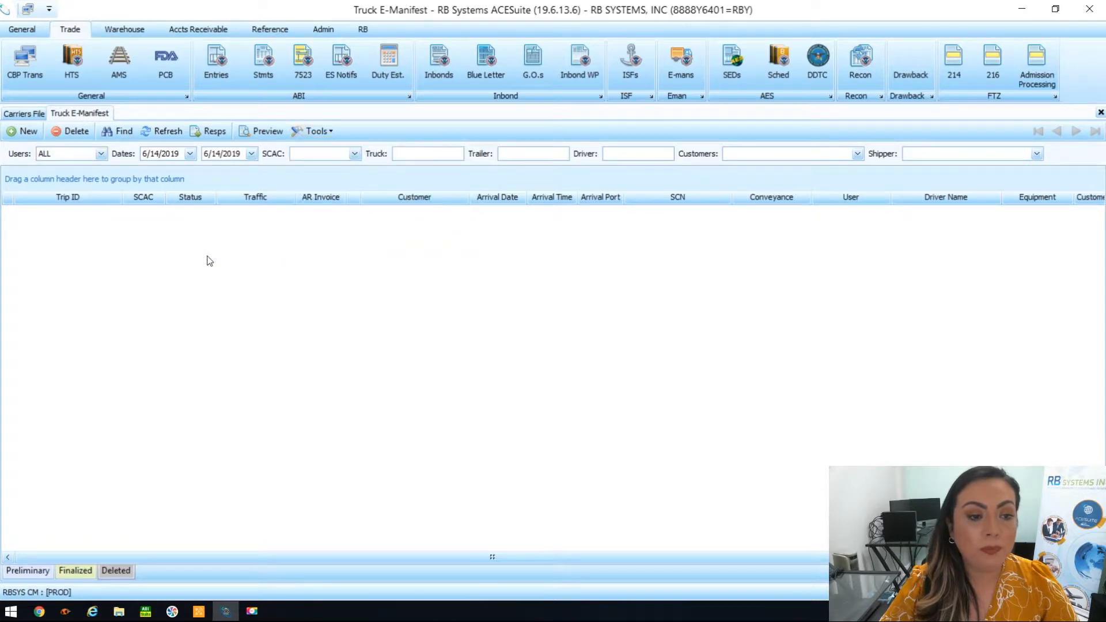
left_click(315, 131)
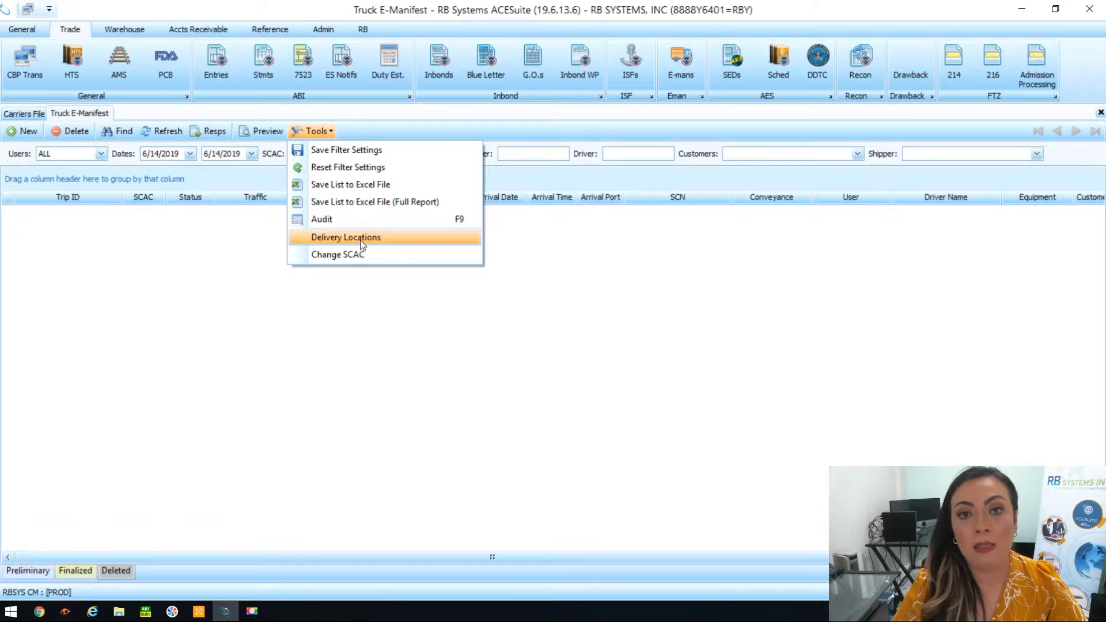
Review the saved delivery locations, add and discard a blank row, and close without saving
left_click(346, 238)
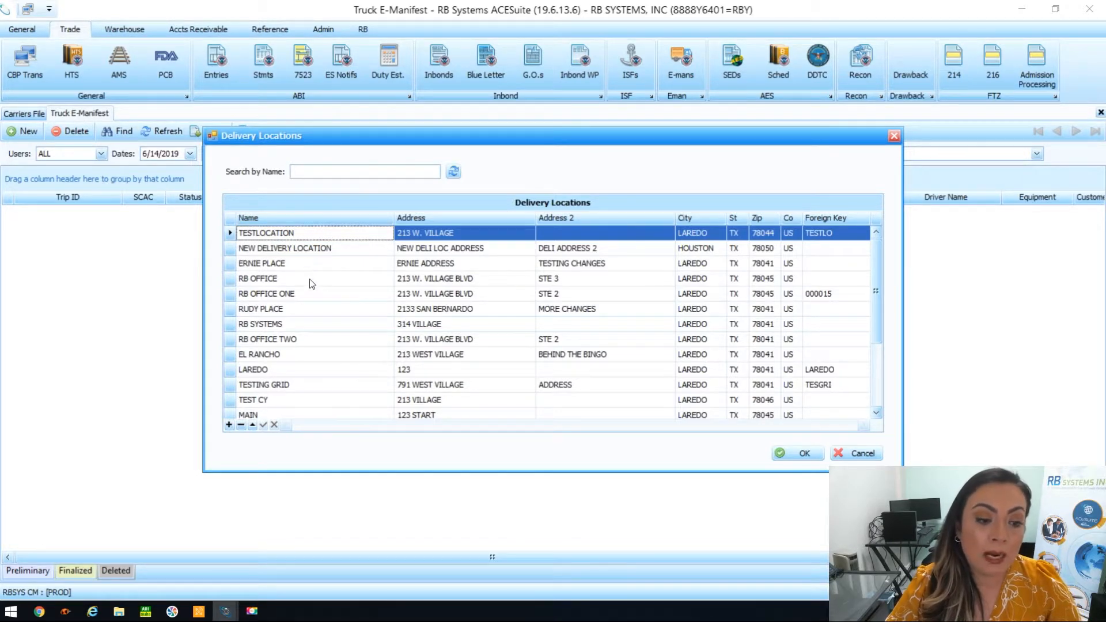
scroll(309, 279, "down", 2)
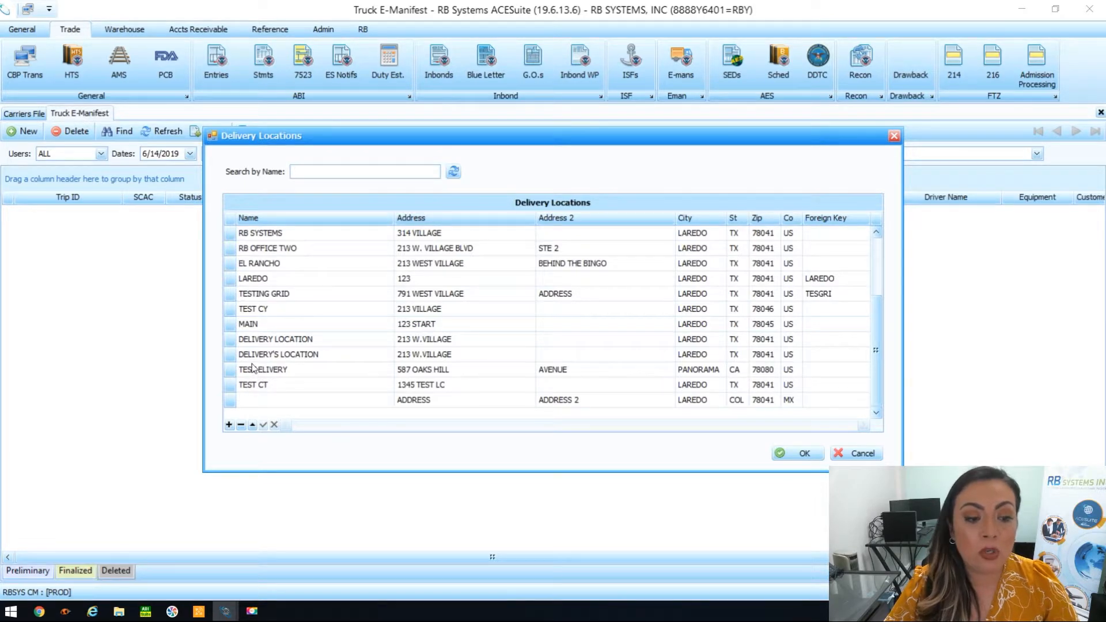
left_click(230, 425)
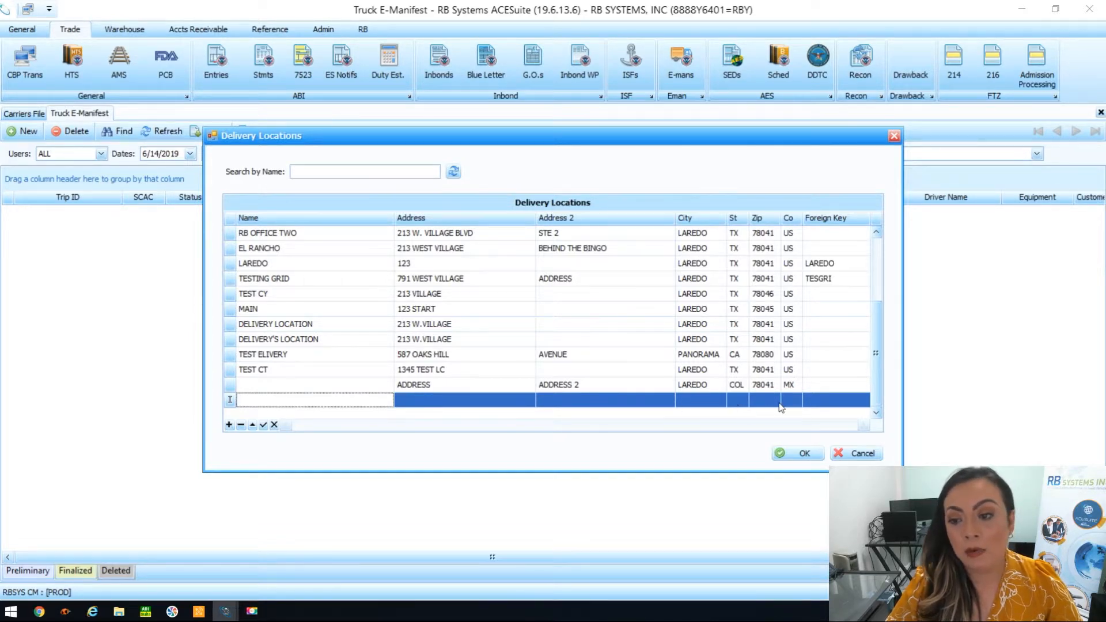
left_click(855, 399)
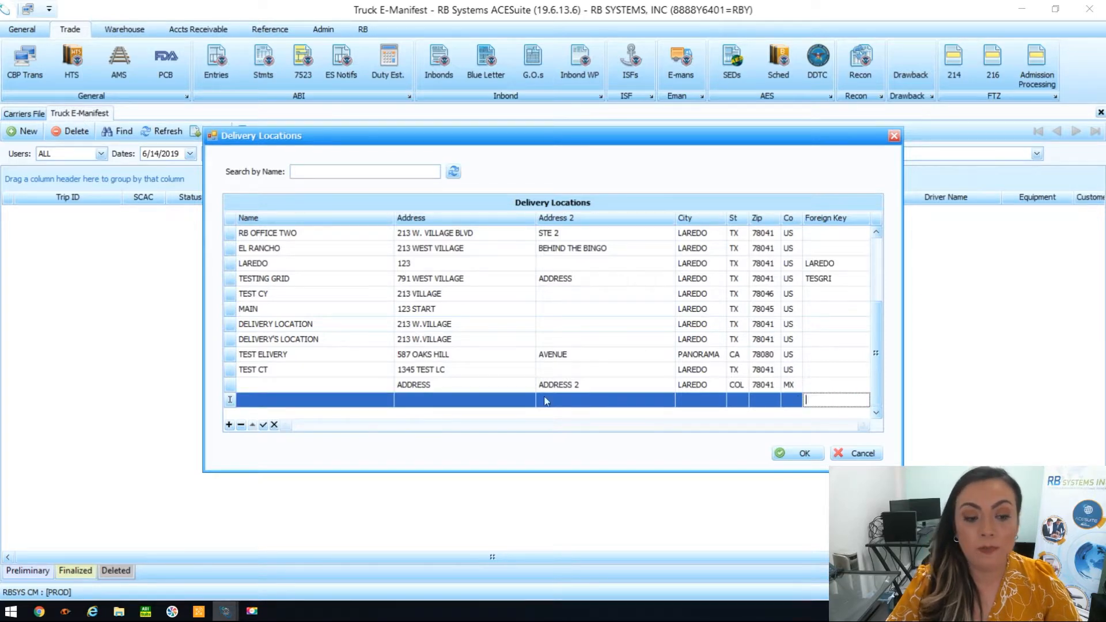
left_click(275, 424)
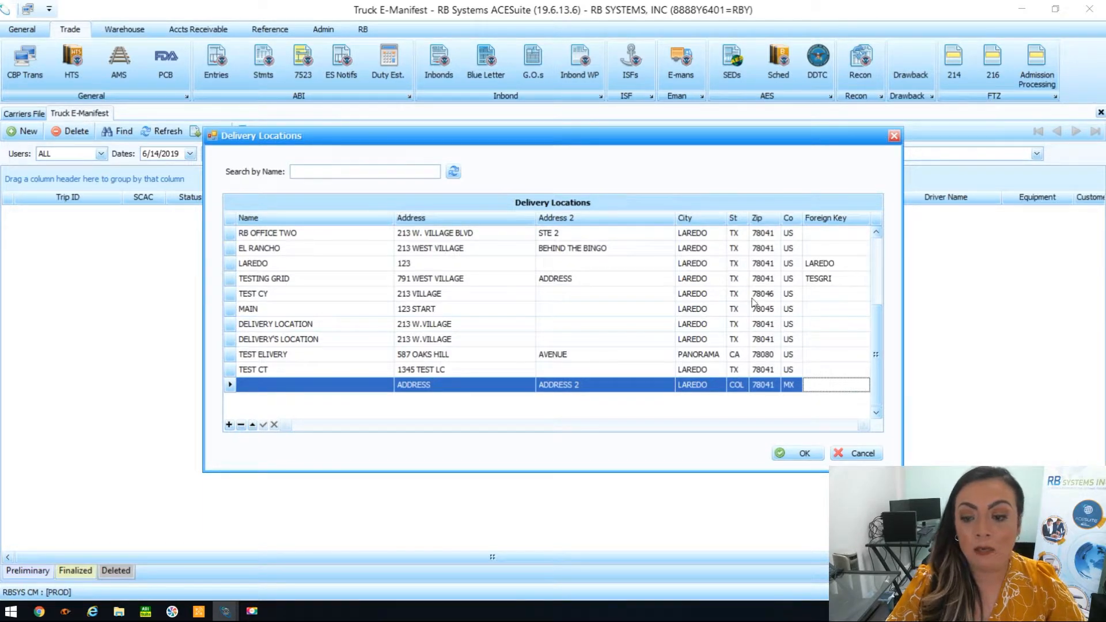
left_click(853, 454)
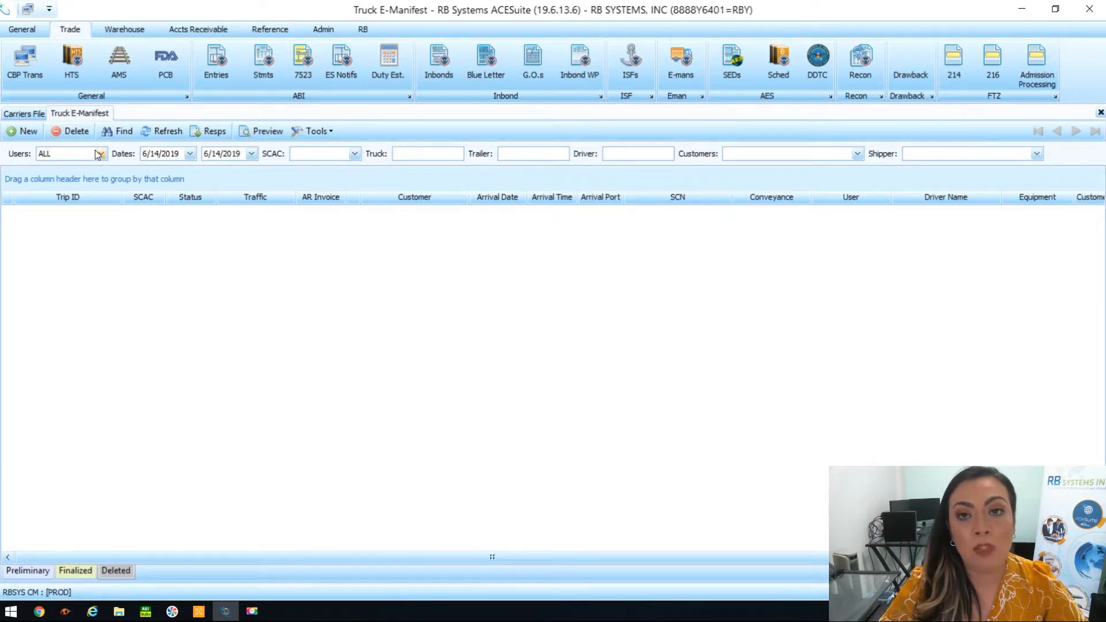
Change the start date of the range to 6/14/2018
left_click(175, 152)
type("2018")
key("Tab")
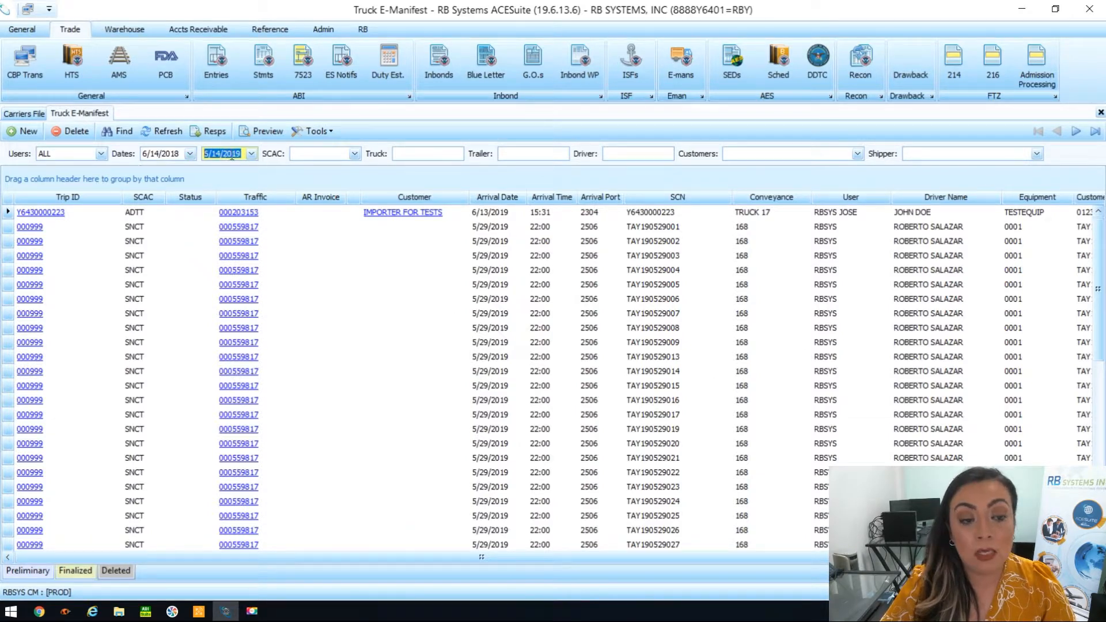
Filter the trips by carrier SCAC PPCX, then clear the SCAC filter
left_click(326, 154)
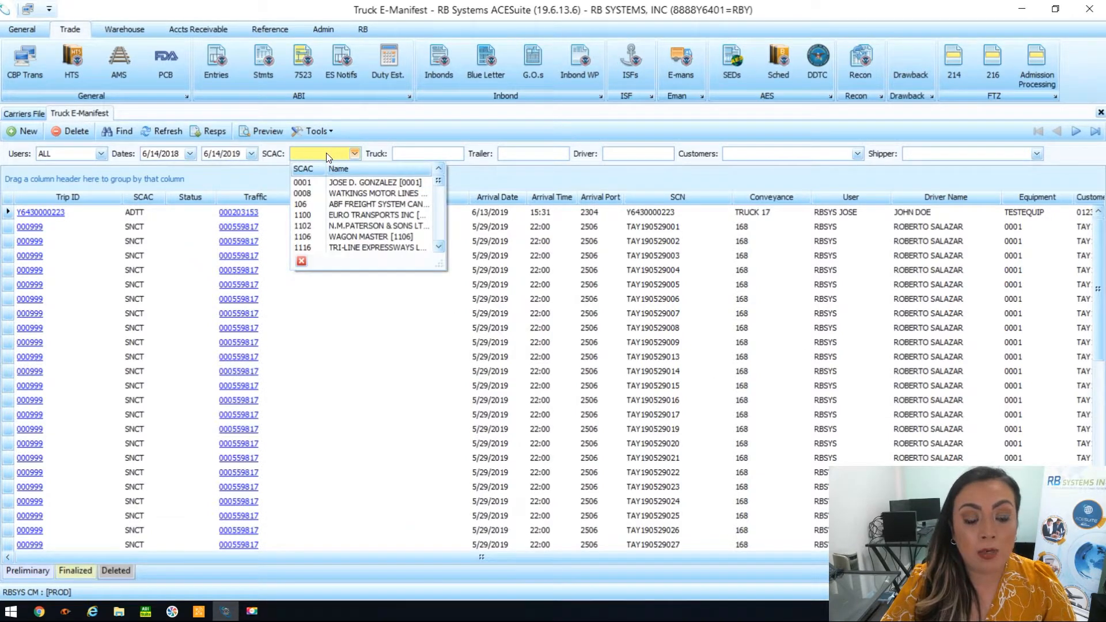
type("PPCX")
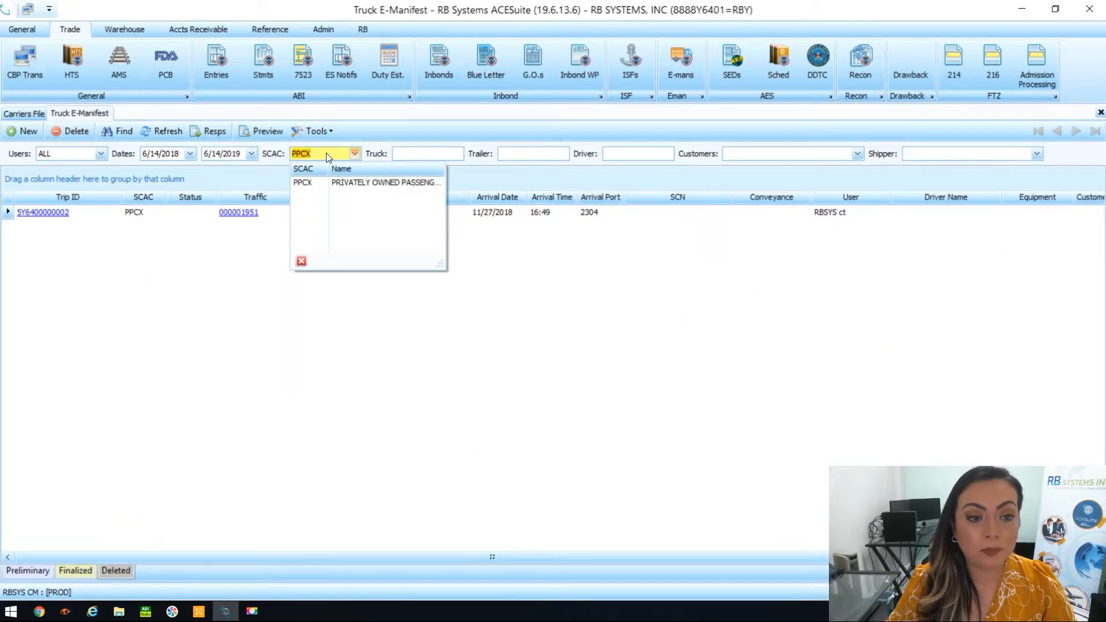
key("Return")
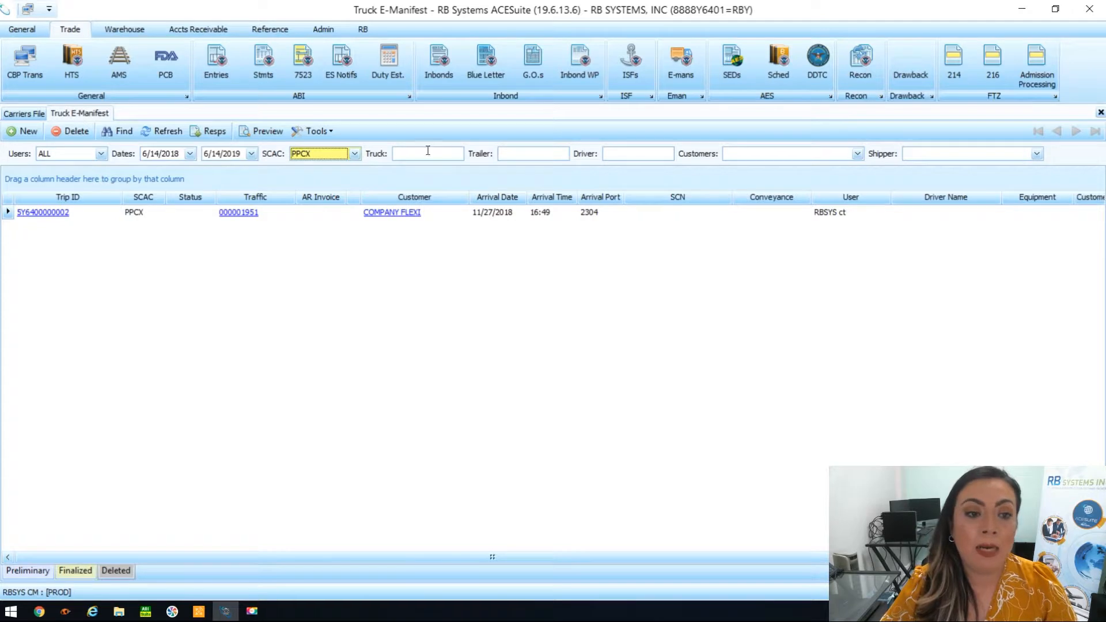
left_click(324, 153)
left_click(323, 153)
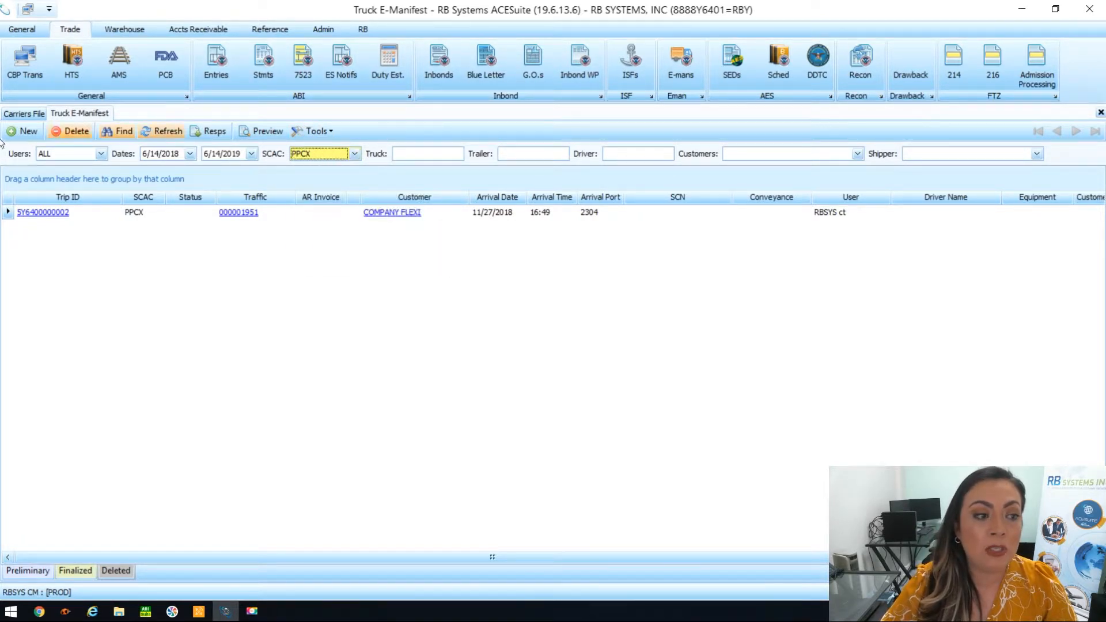
left_click(313, 154)
left_click(314, 154)
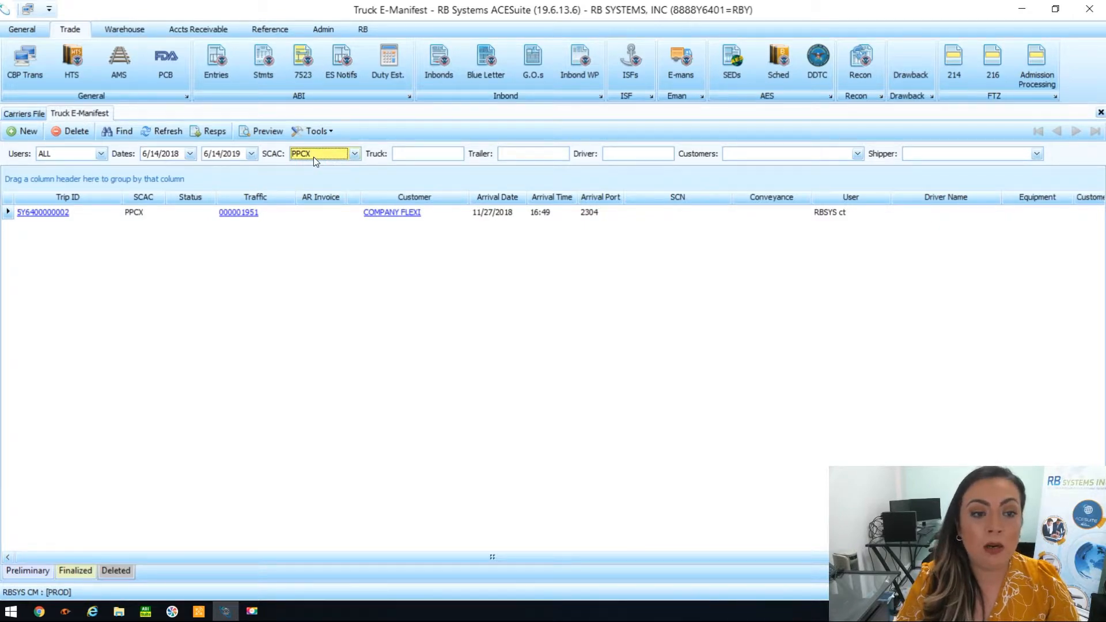
key("Delete")
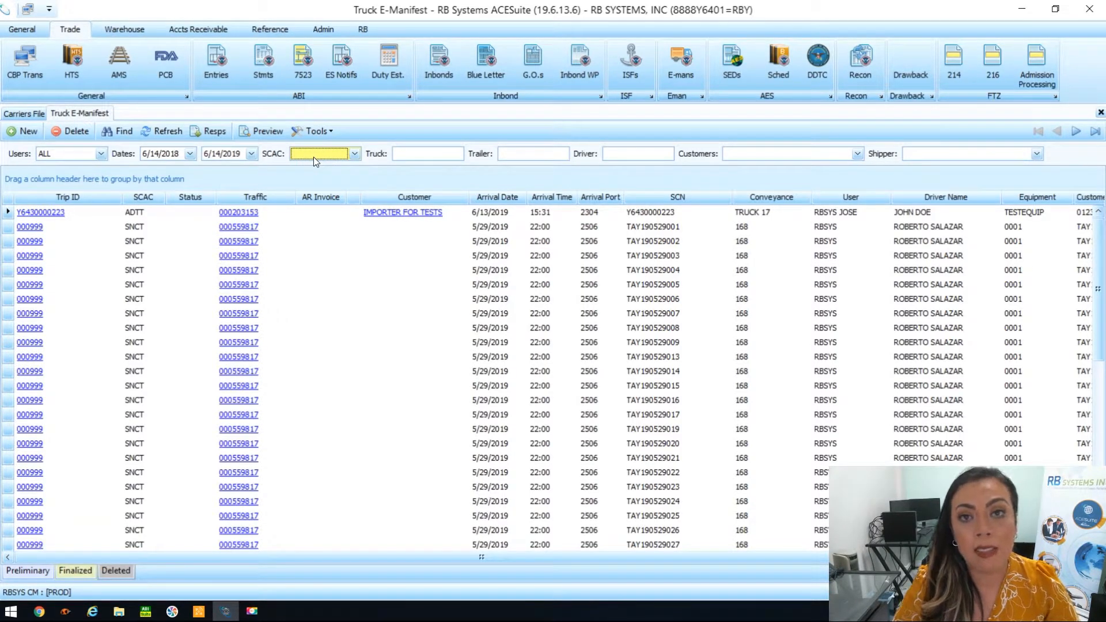
left_click(423, 153)
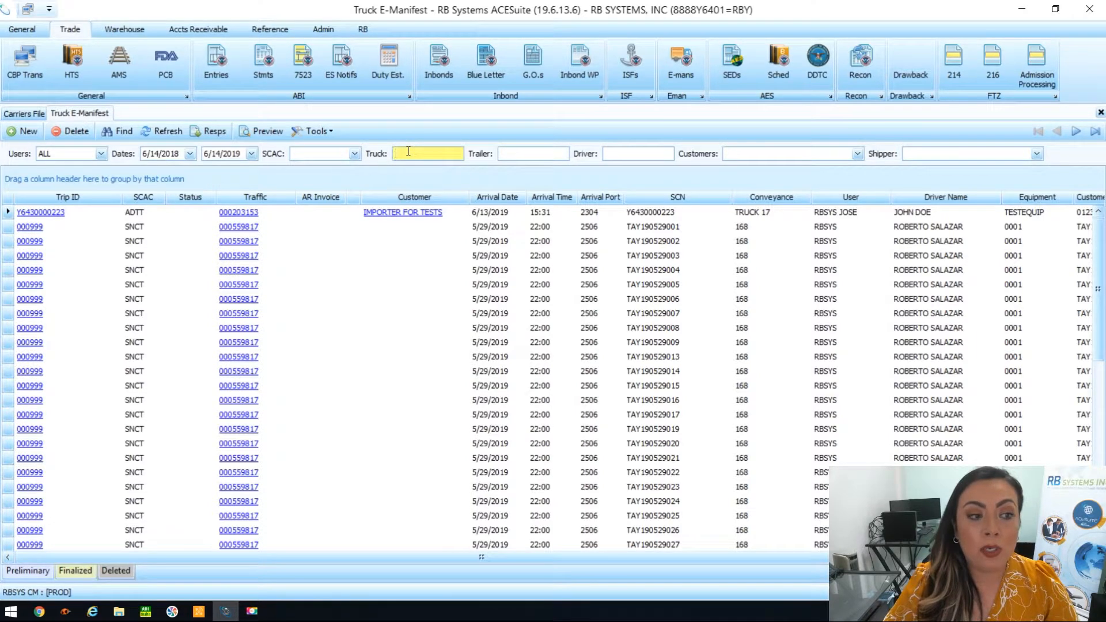
left_click(526, 158)
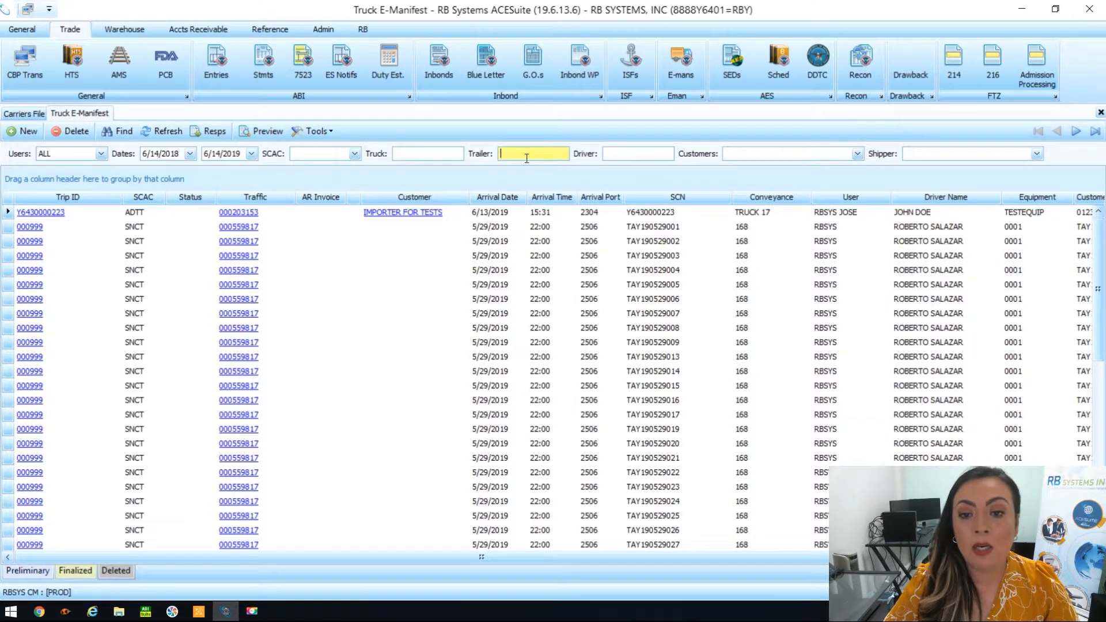
left_click(672, 156)
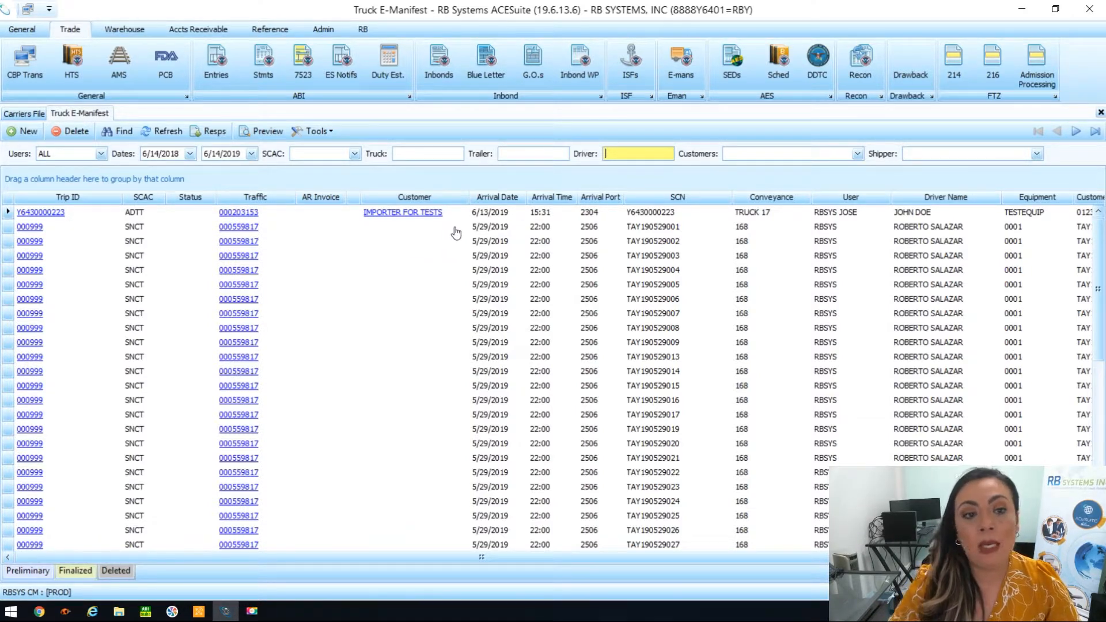
left_click(323, 132)
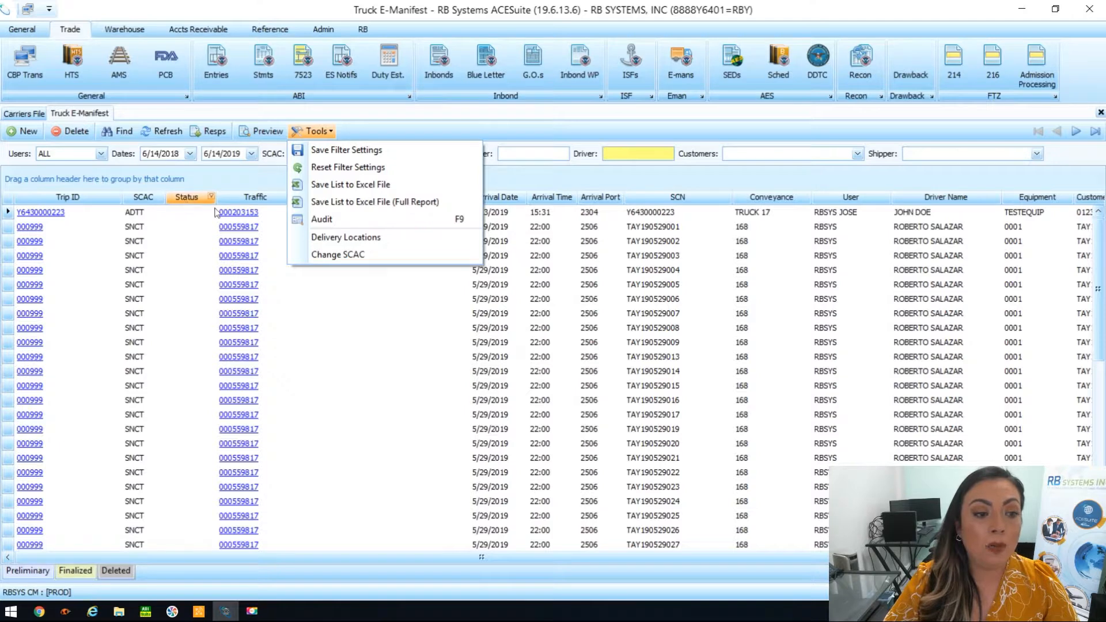
left_click_drag(224, 199, 131, 178)
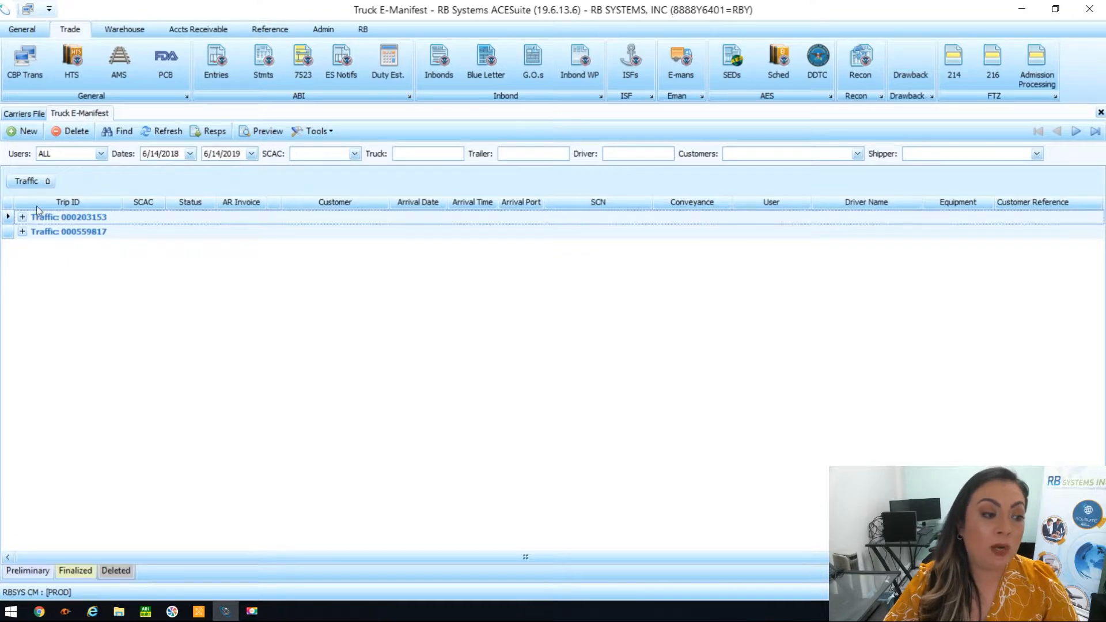
Ungroup the trips, placing Traffic after AR Invoice and Customer after Arrival Port
left_click_drag(32, 181, 289, 202)
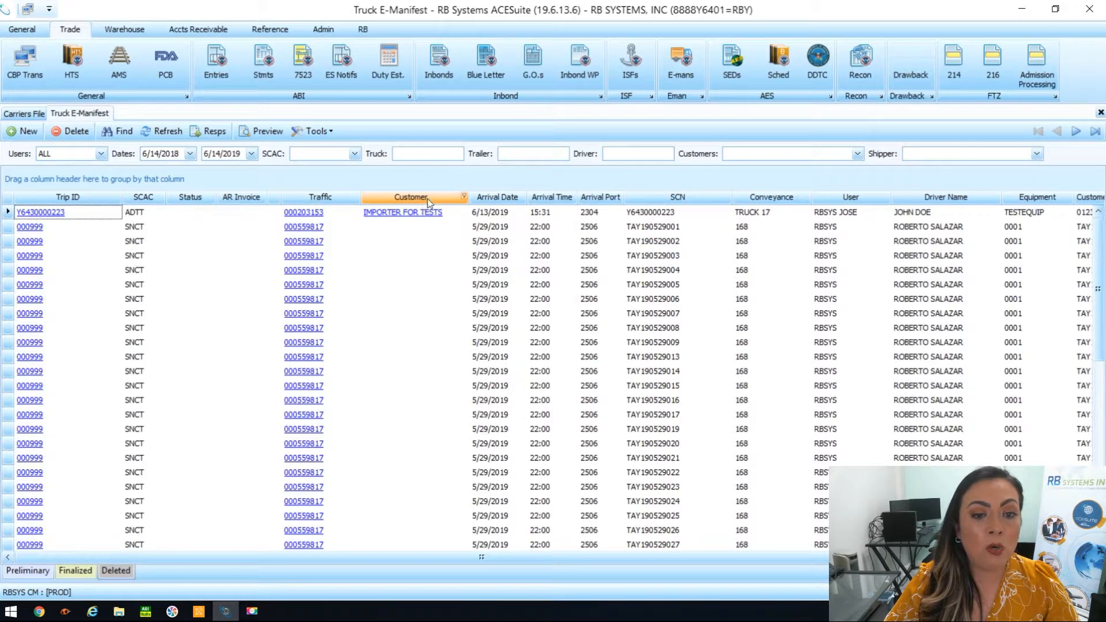
left_click_drag(428, 198, 196, 179)
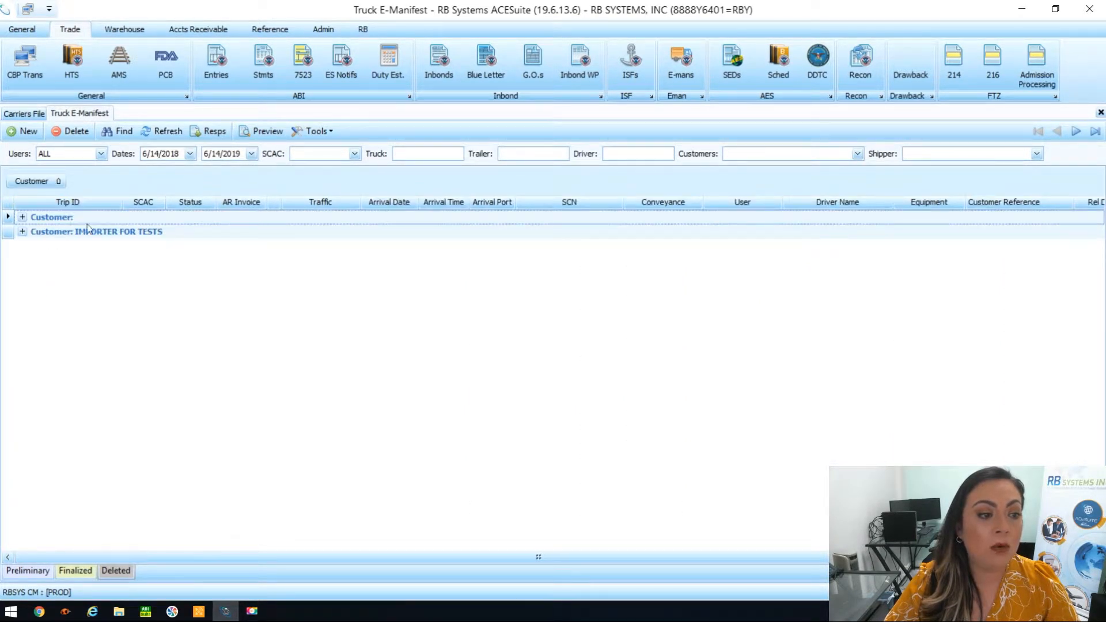
left_click_drag(29, 181, 507, 212)
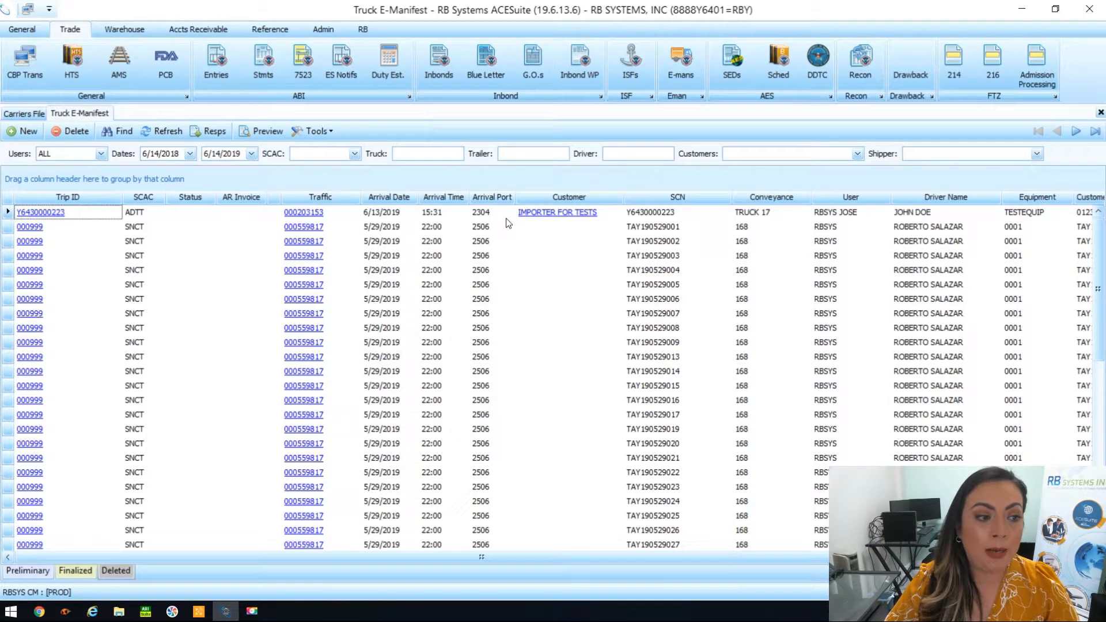
Hide the Customer column via the Column Chooser, then restore it after AR Invoice
right_click(577, 199)
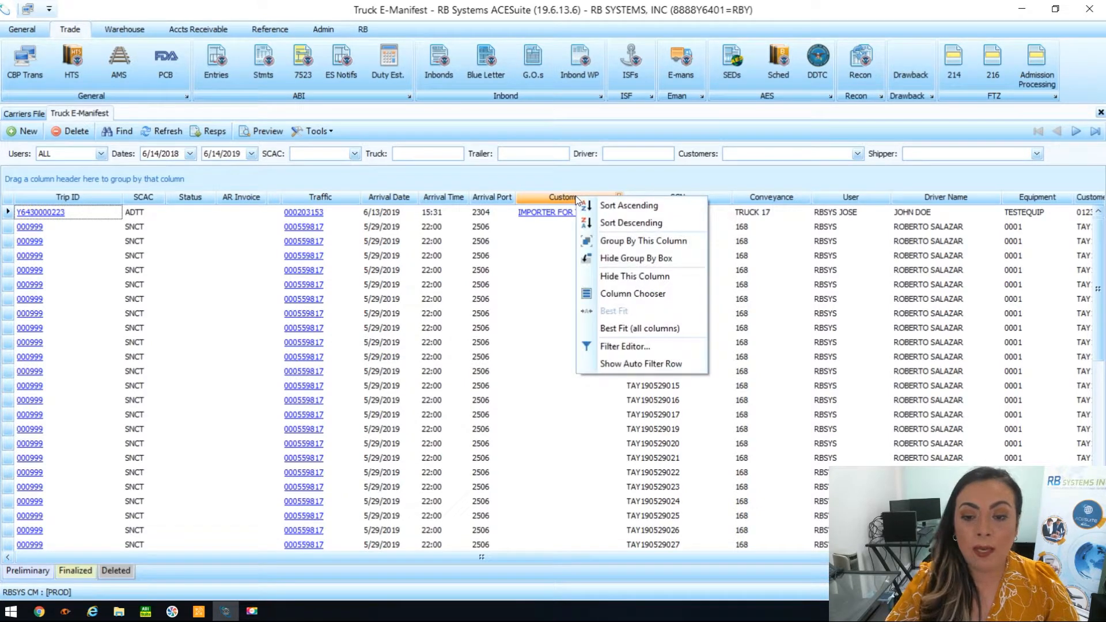
left_click(596, 296)
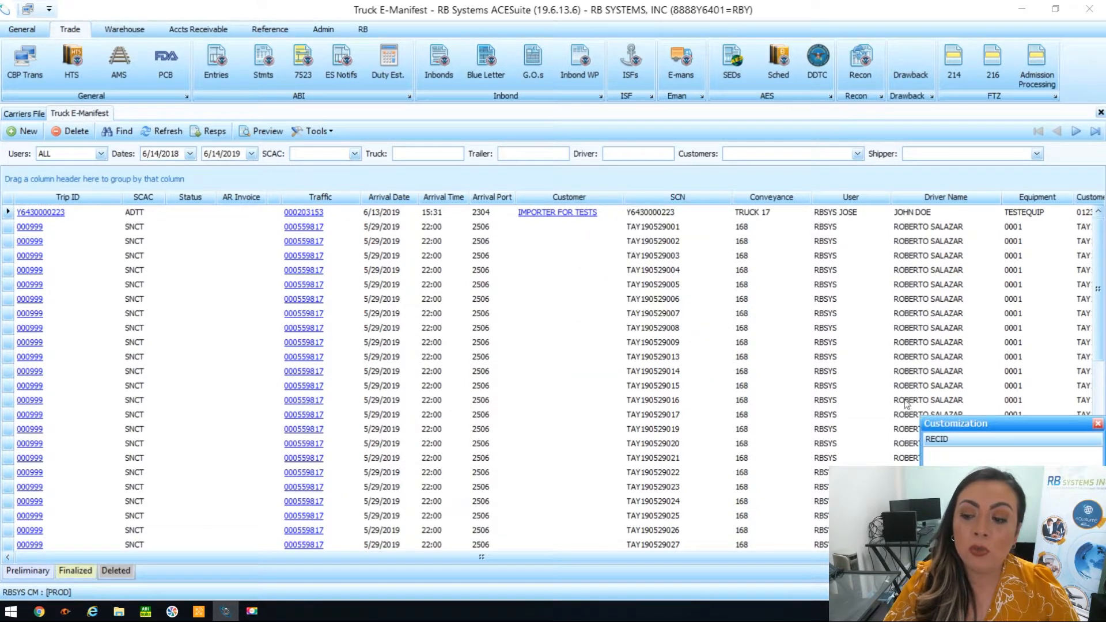
left_click_drag(1023, 430, 765, 255)
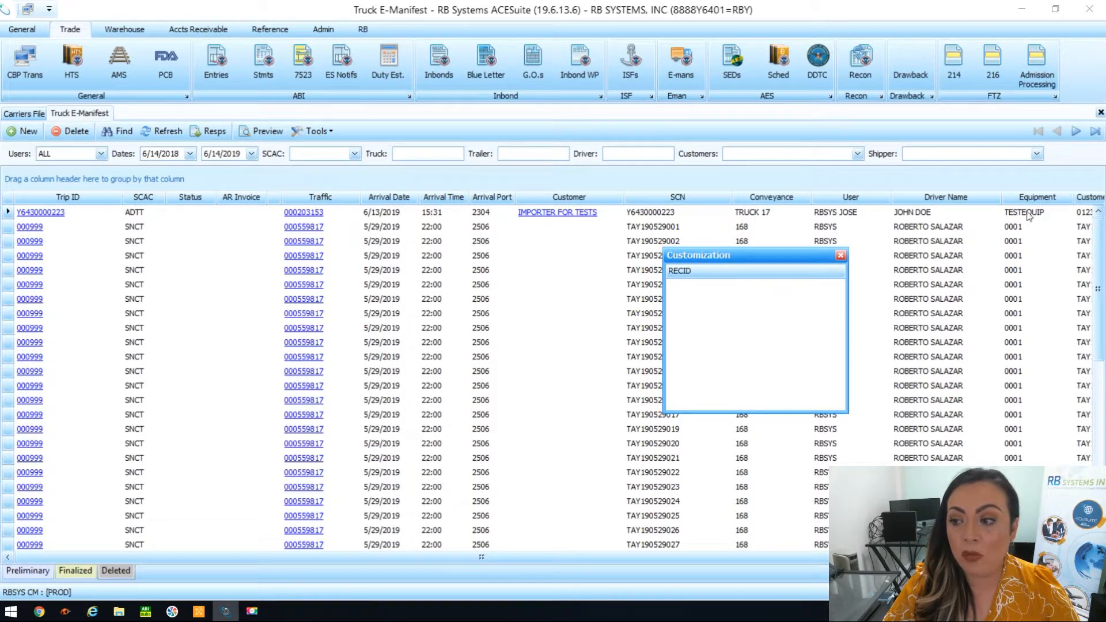
left_click_drag(554, 202, 735, 314)
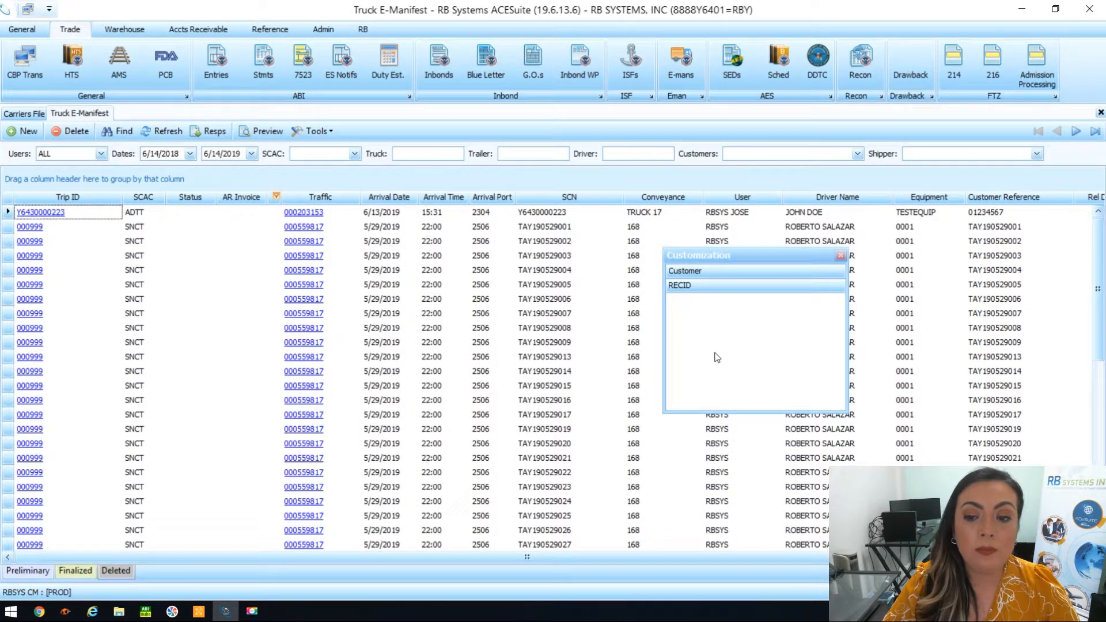
left_click_drag(700, 272, 305, 217)
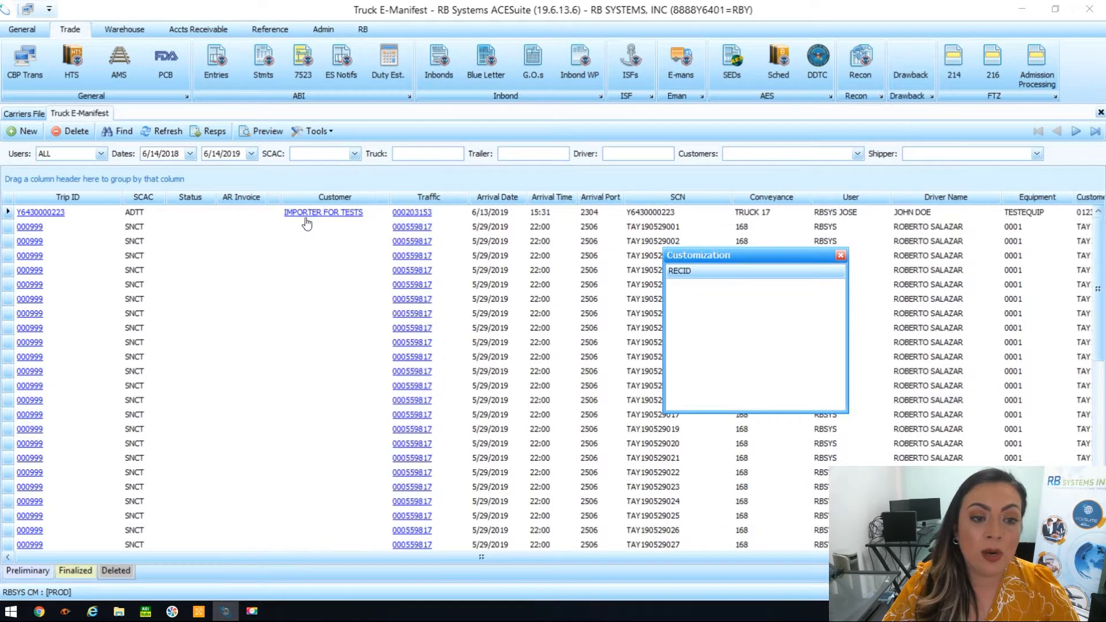
left_click(841, 256)
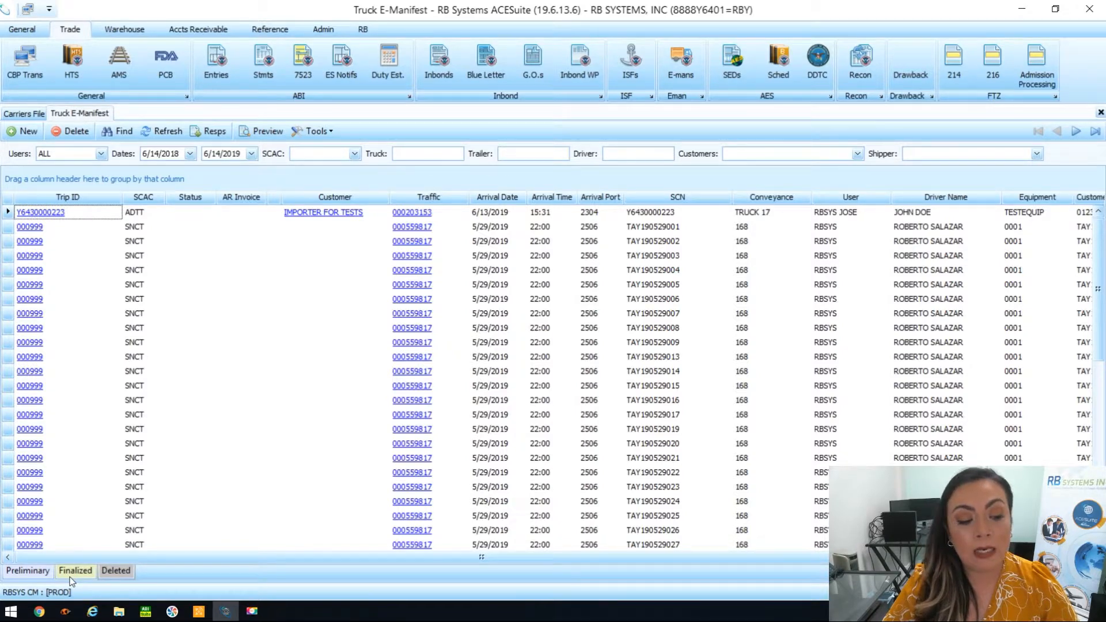
left_click(111, 576)
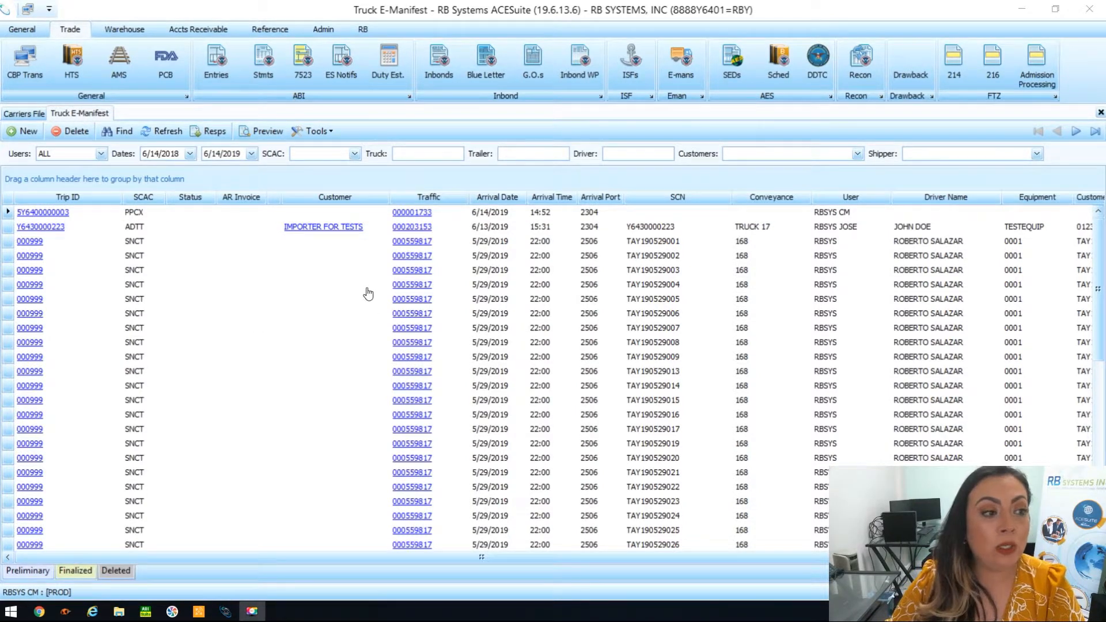
Start a new e-manifest trip with SCAC PPCX, leaving the trip number blank
left_click(16, 130)
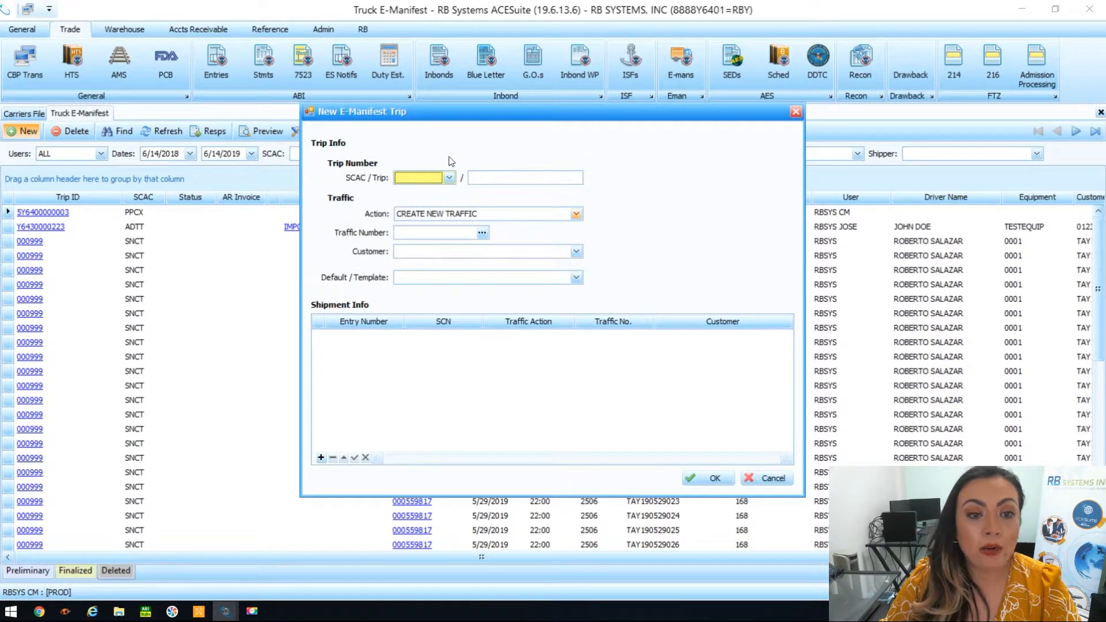
left_click(409, 180)
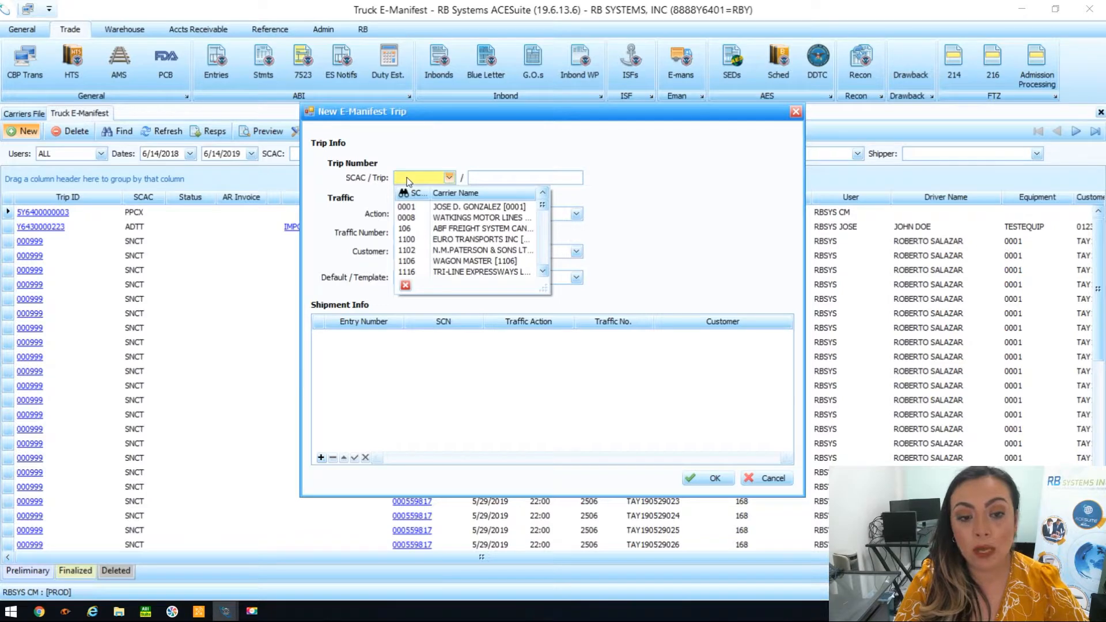
type("PPCX")
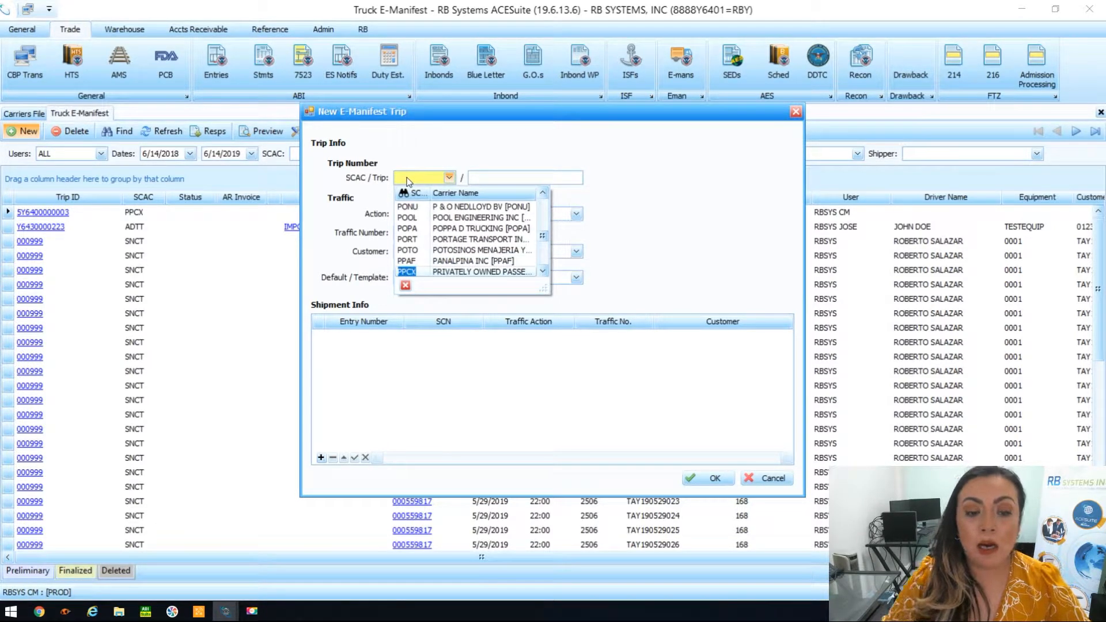
key("Return")
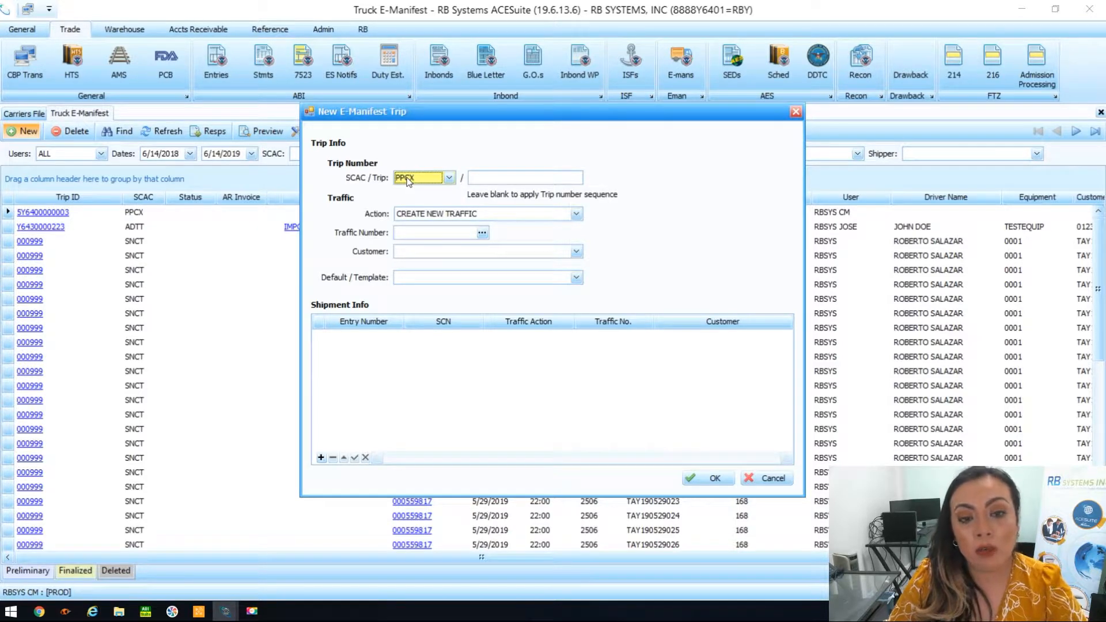
left_click(510, 178)
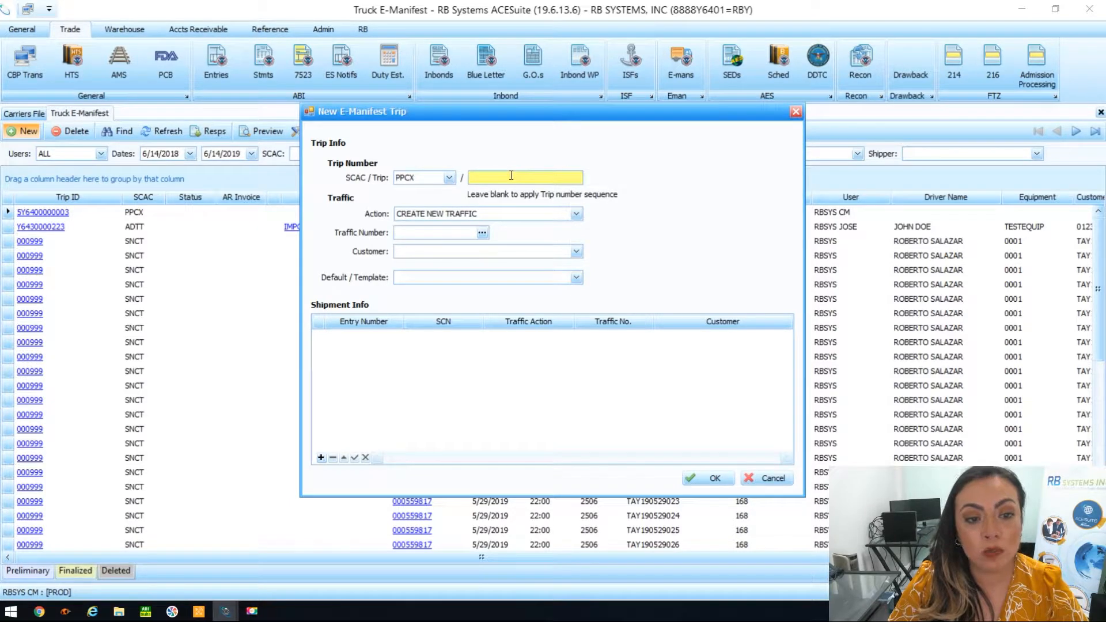
left_click(493, 215)
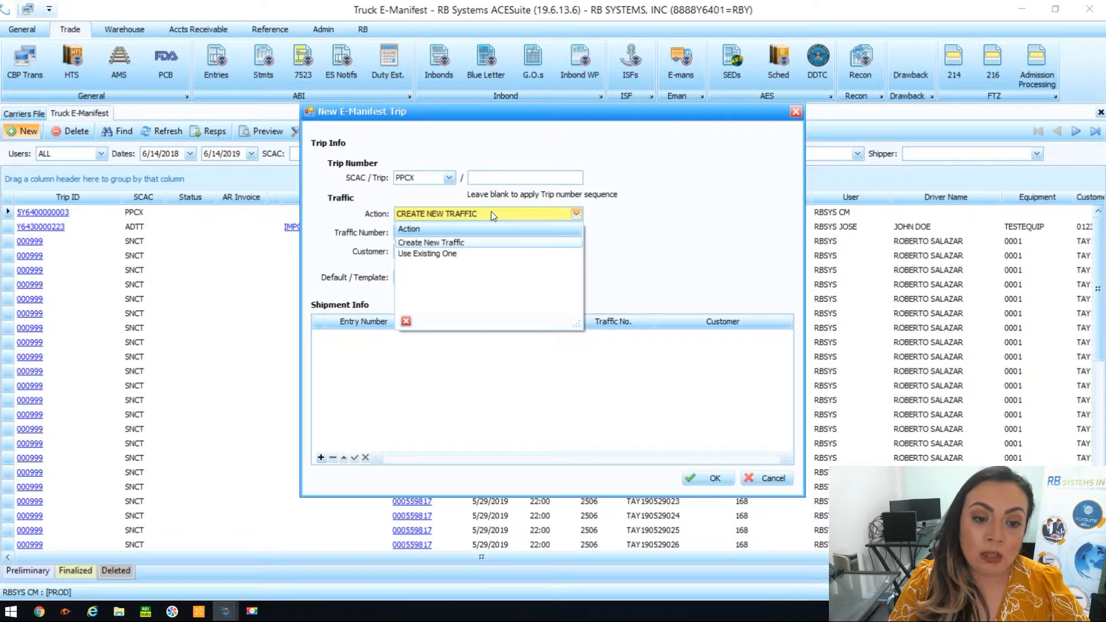
Set the action to Use Existing One and pick traffic 000001747 from the traffic list
left_click(456, 255)
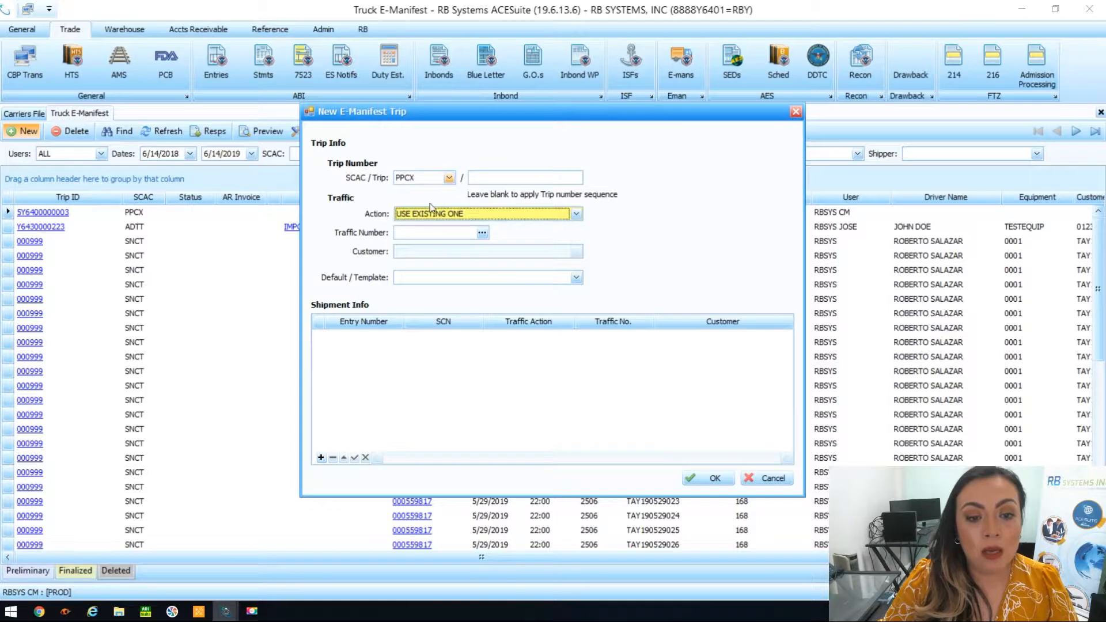
left_click(415, 239)
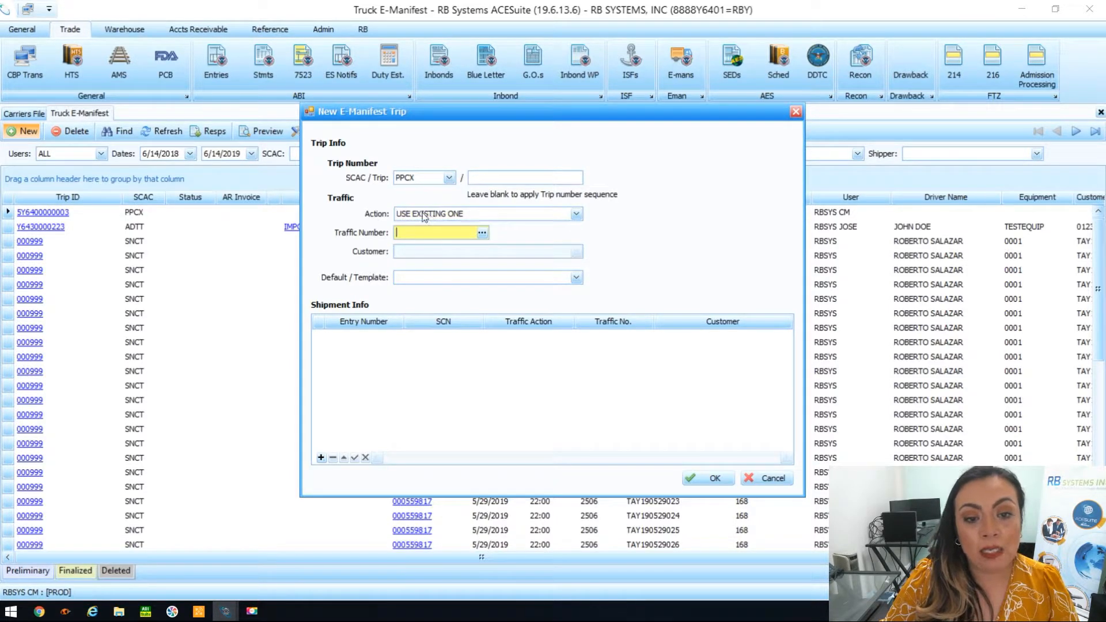
left_click(482, 233)
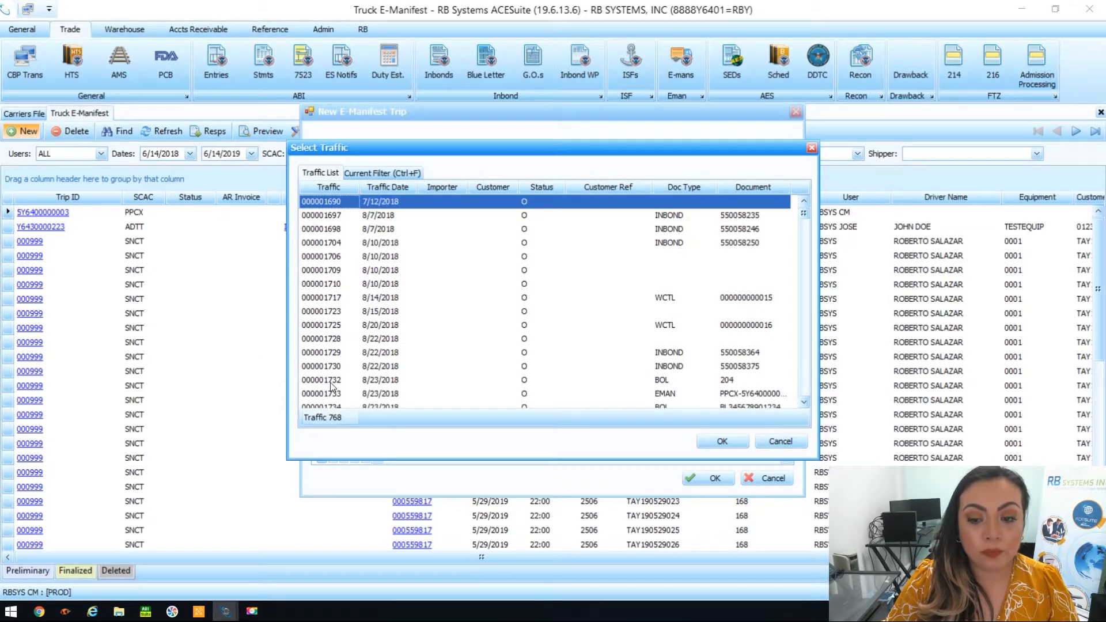
scroll(330, 383, "down", 3)
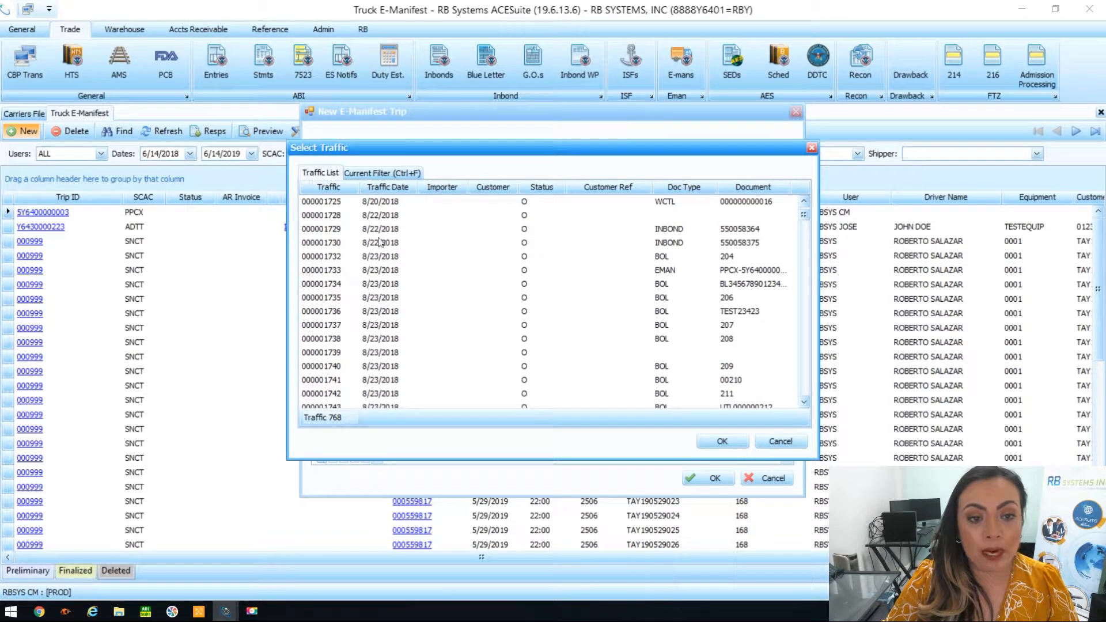
left_click(397, 176)
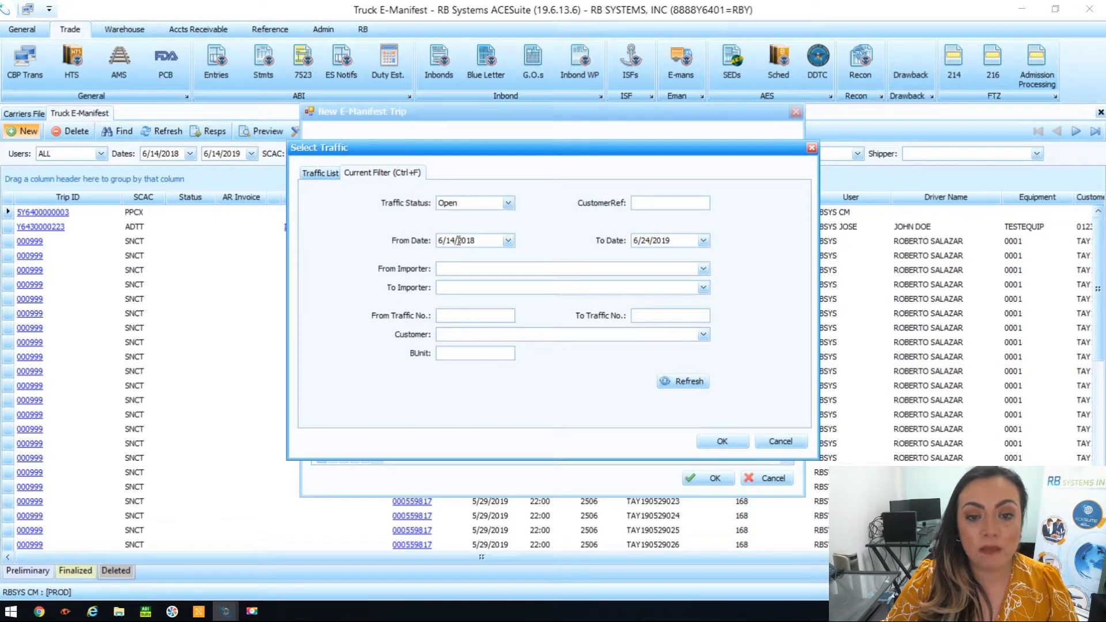
left_click(326, 174)
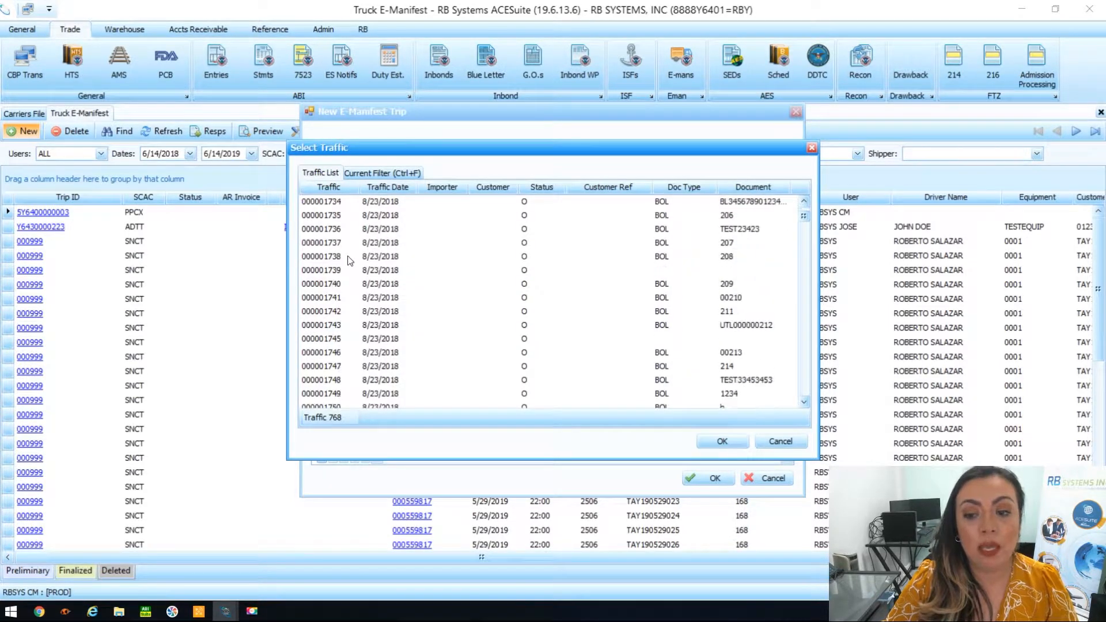
scroll(348, 261, "down", 1)
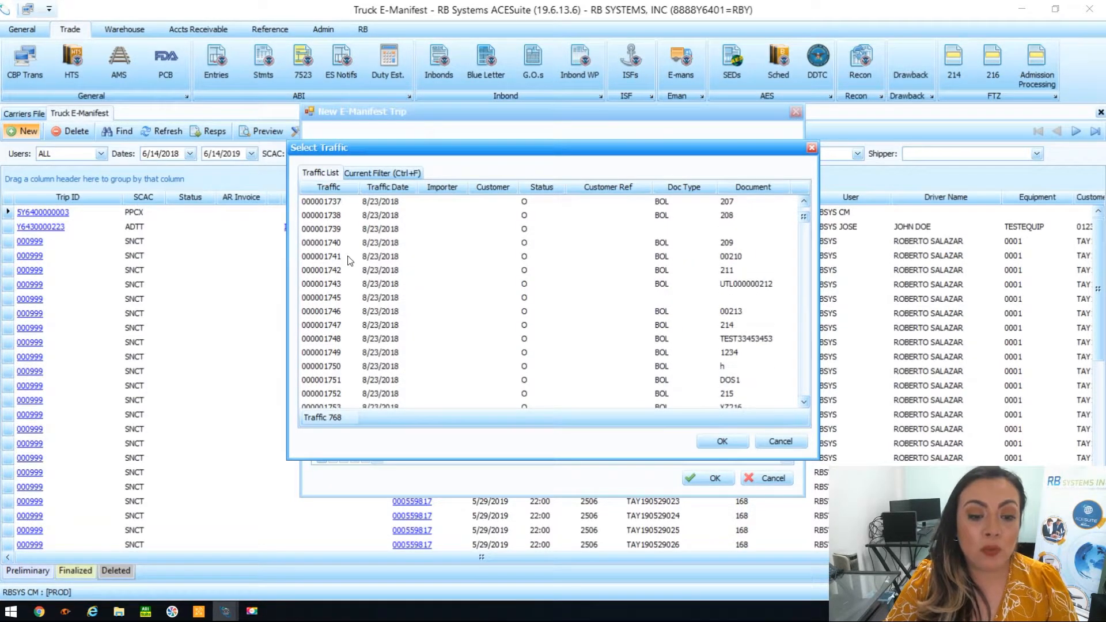
left_click(330, 369)
left_click(320, 327)
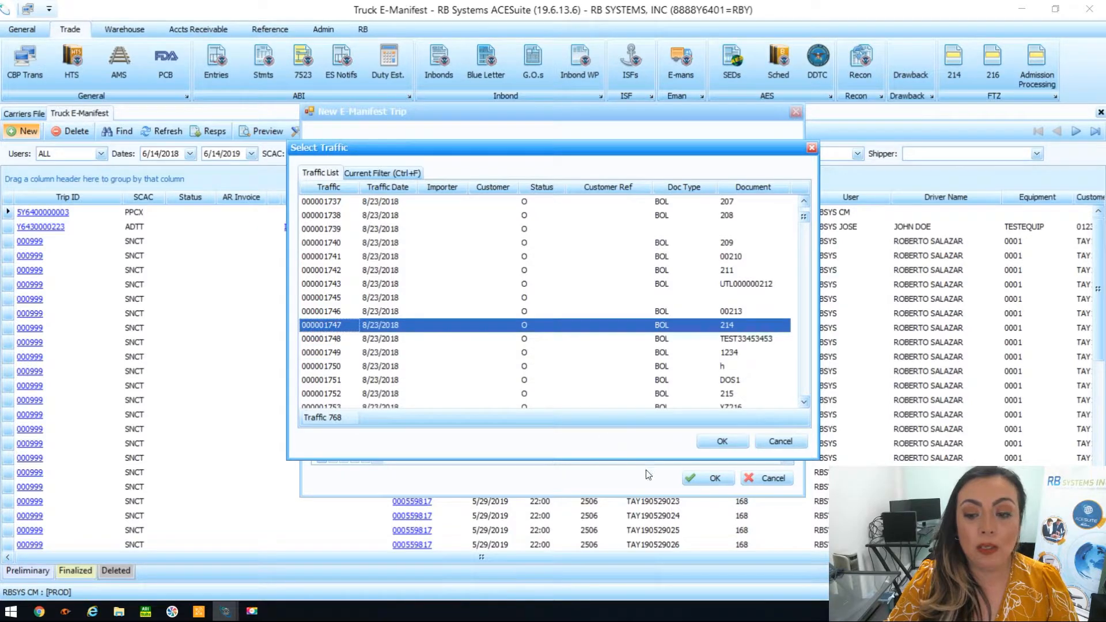
left_click(735, 442)
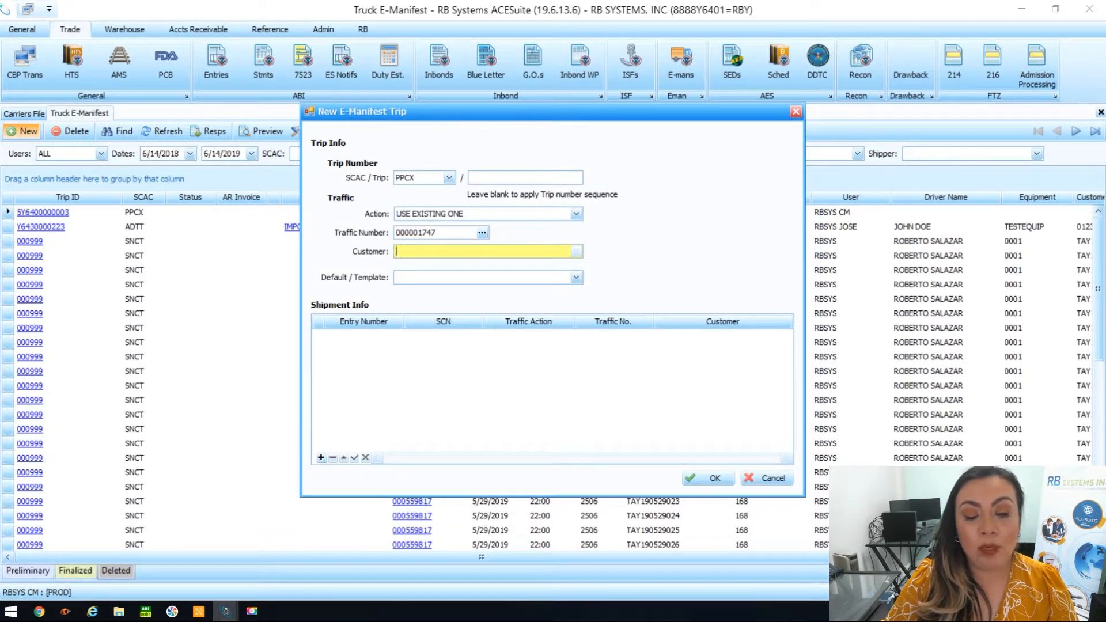
key("Tab")
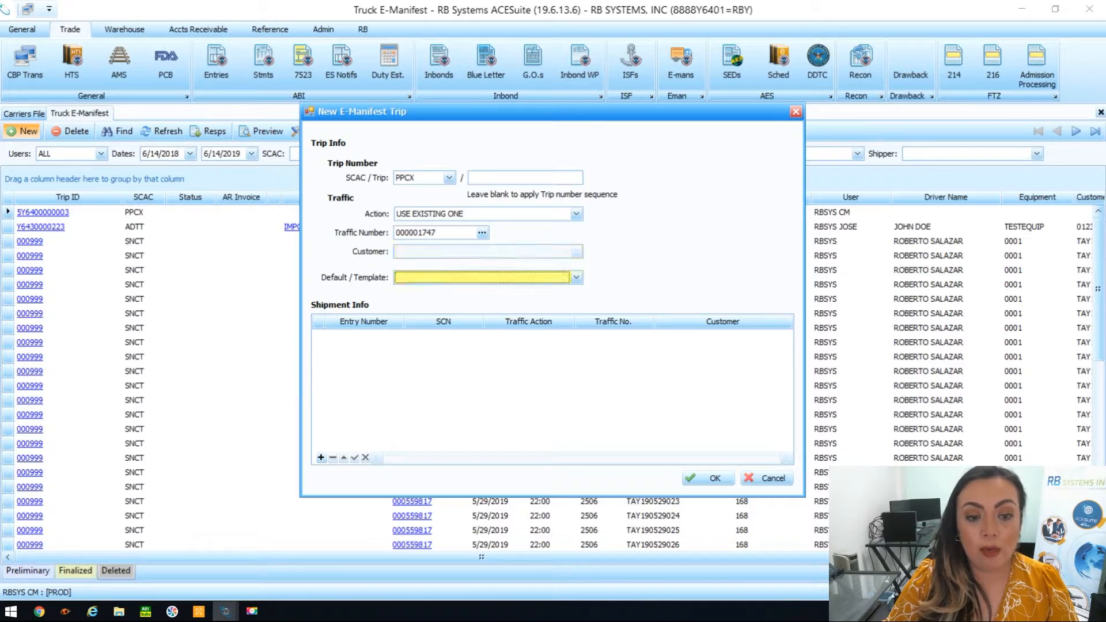
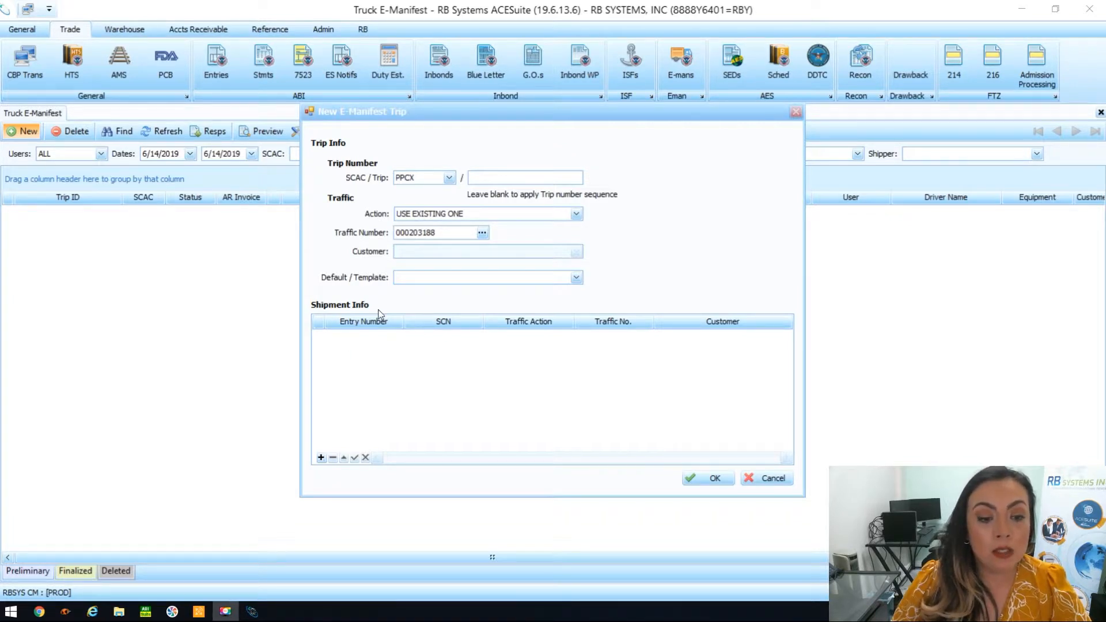
left_click(321, 458)
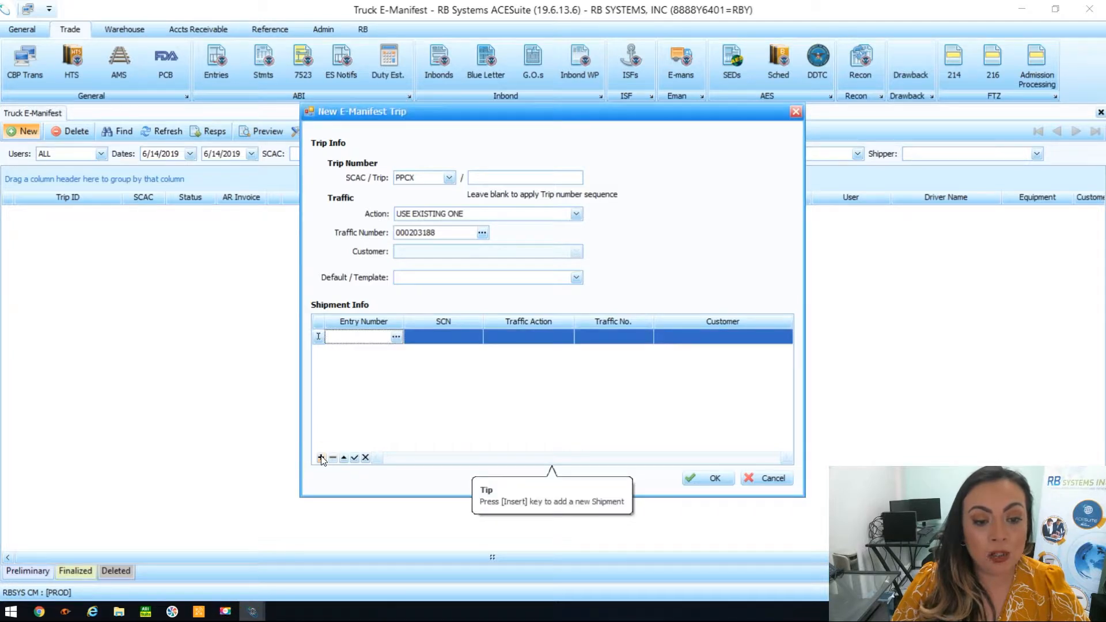
left_click(396, 337)
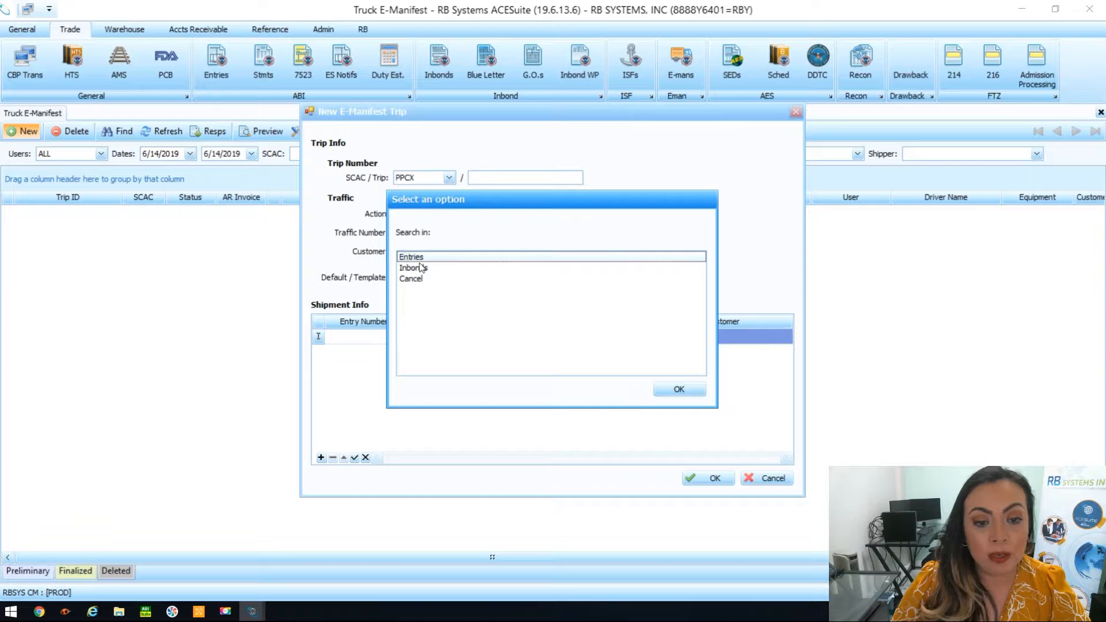
left_click(671, 389)
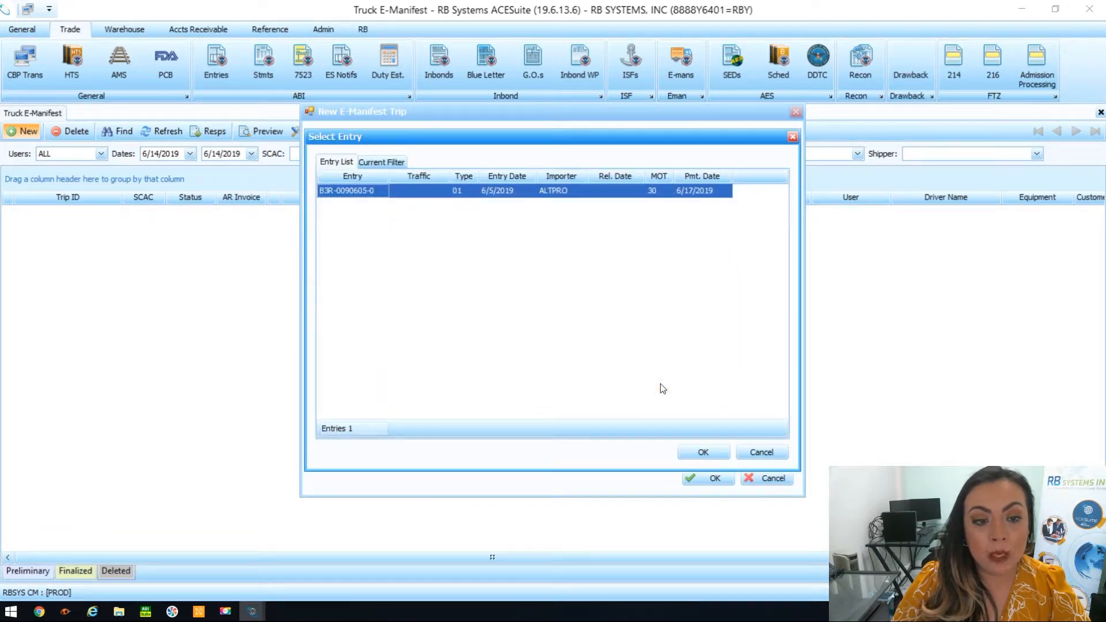
left_click(380, 162)
type("5/1/2019")
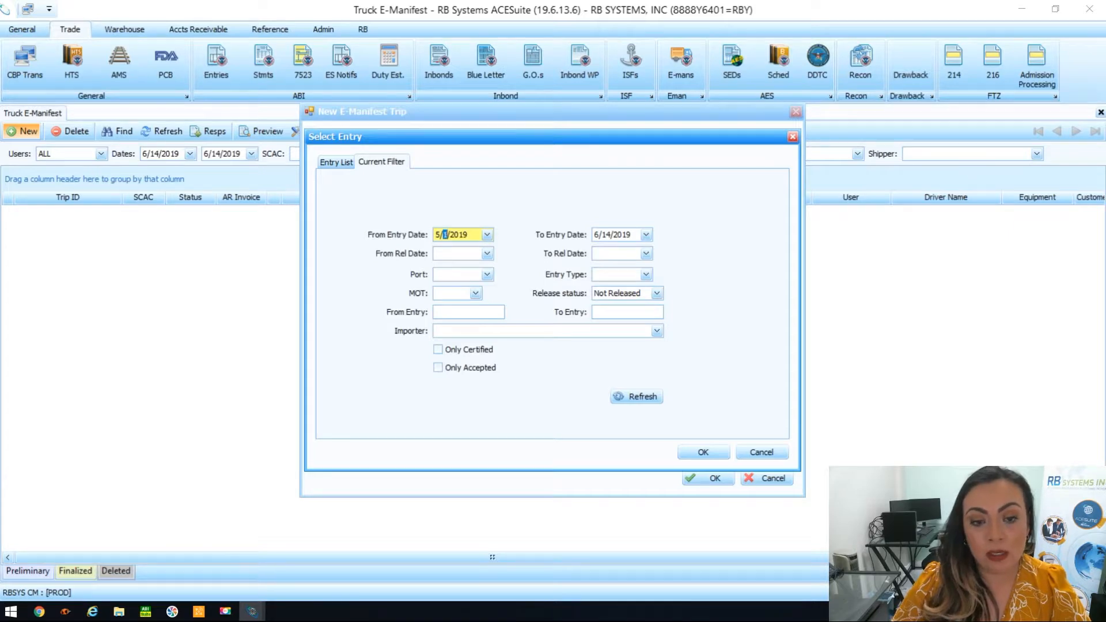
left_click(622, 398)
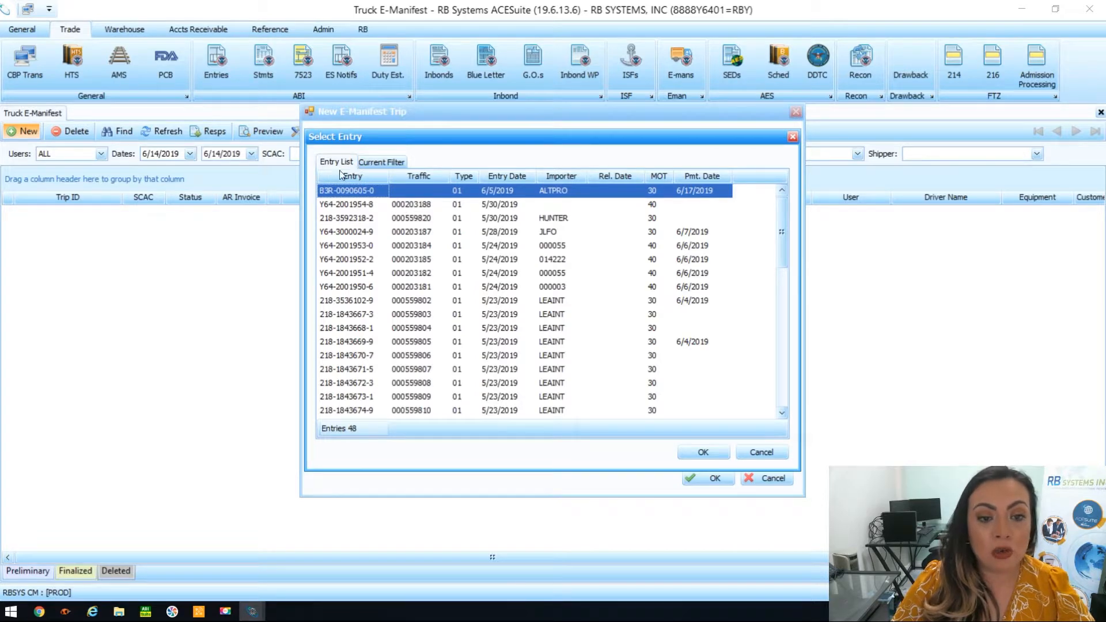
left_click(416, 207)
left_click(700, 452)
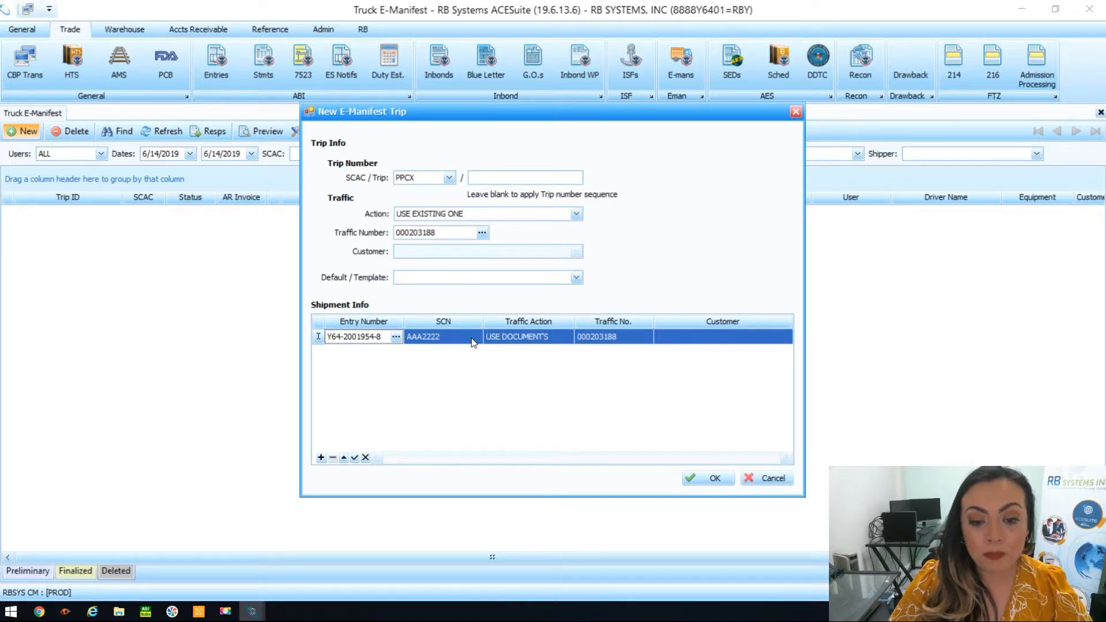
left_click(355, 459)
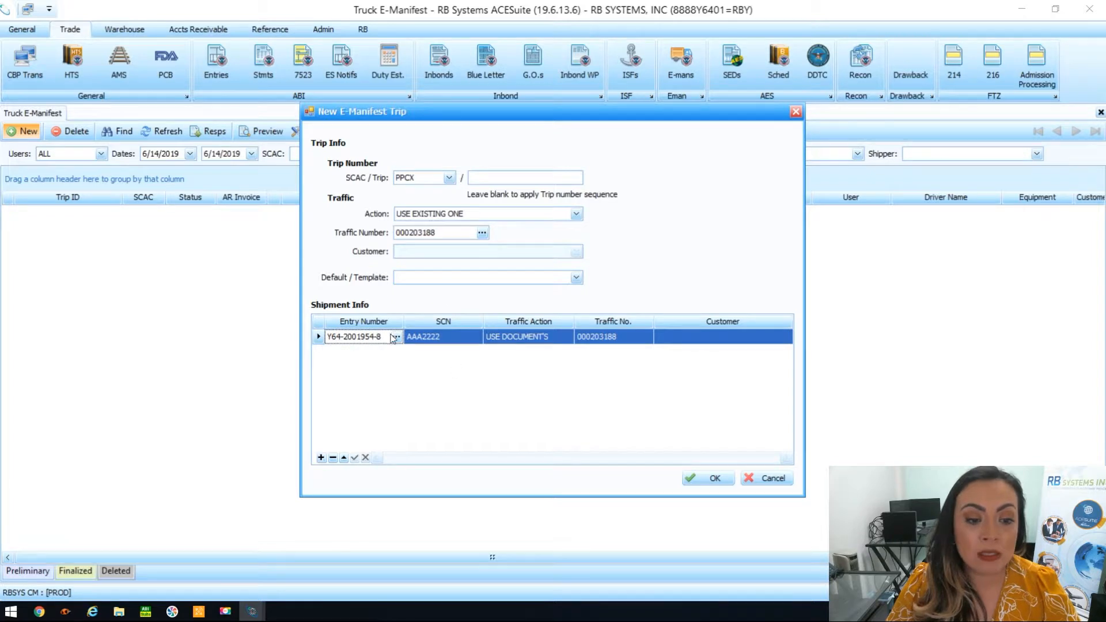
Try a second row with inbond 550059016, discard it, and confirm the trip to create the manifest
left_click(320, 458)
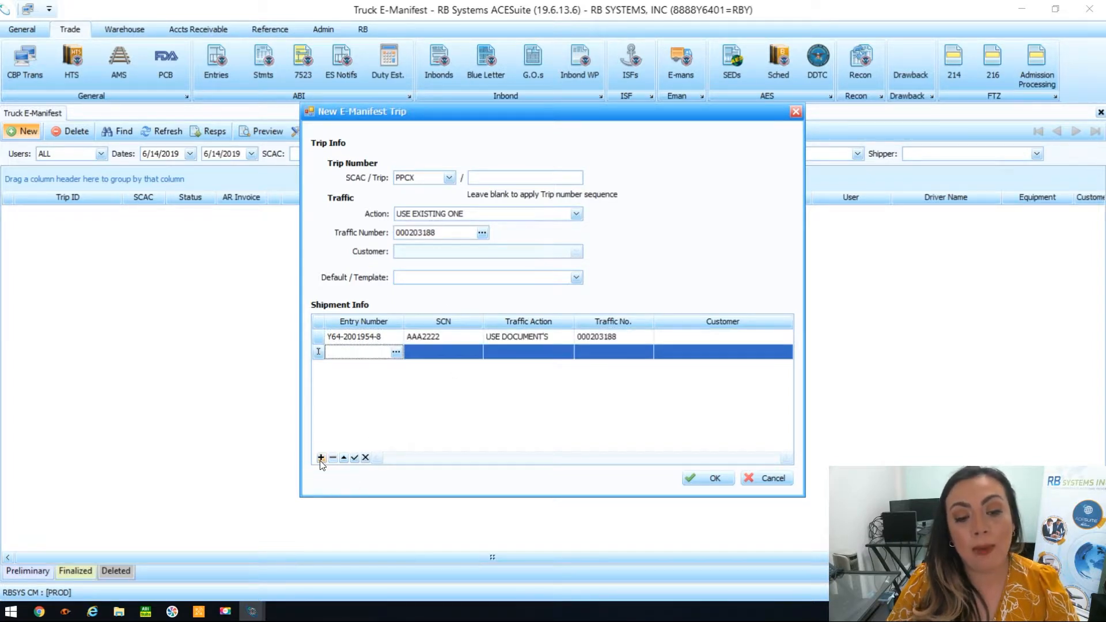
left_click(396, 352)
left_click(411, 268)
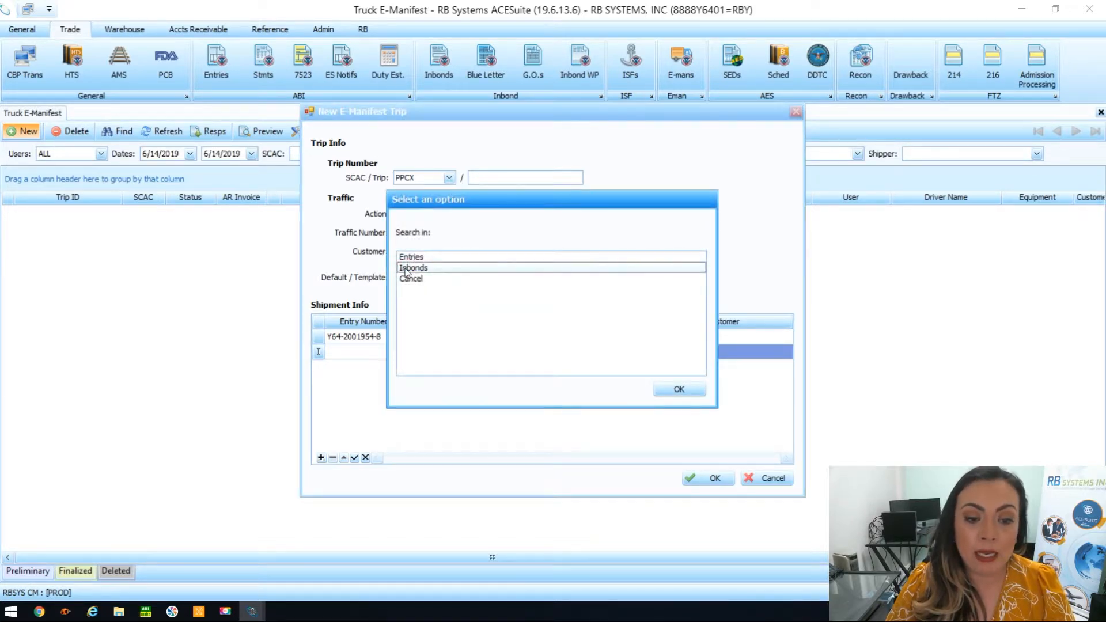
left_click(680, 390)
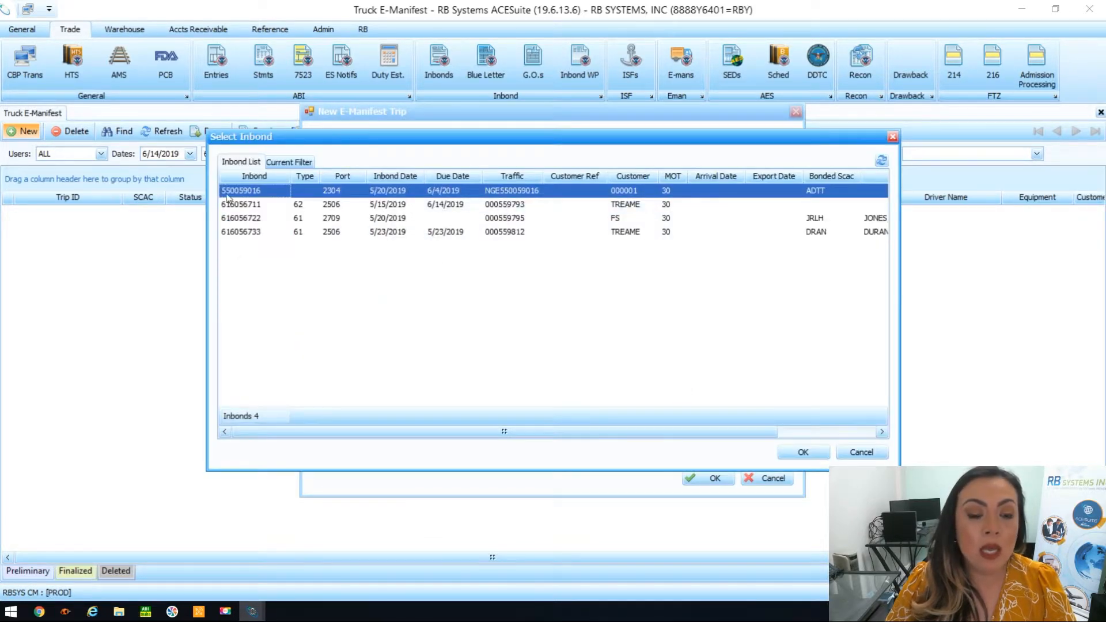
left_click(288, 162)
left_click(240, 162)
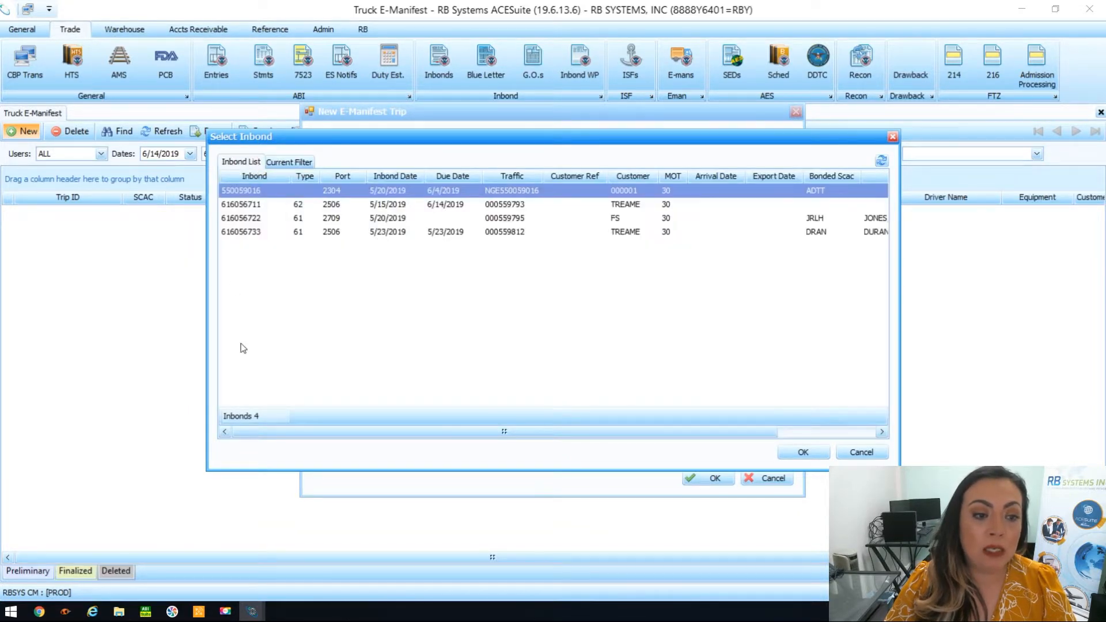
left_click(814, 452)
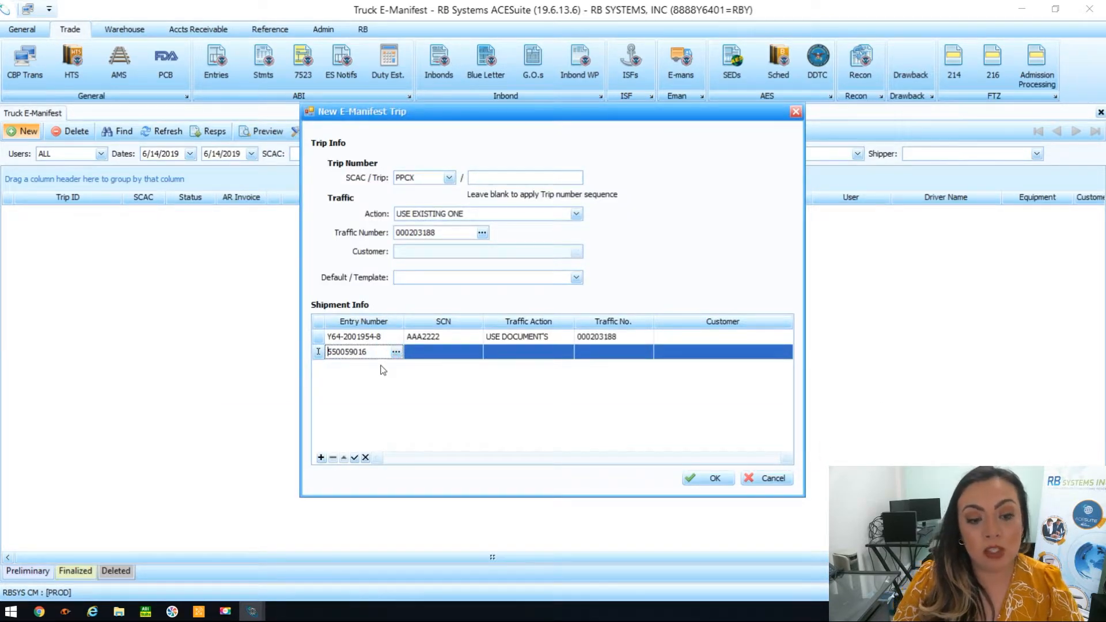
left_click(365, 458)
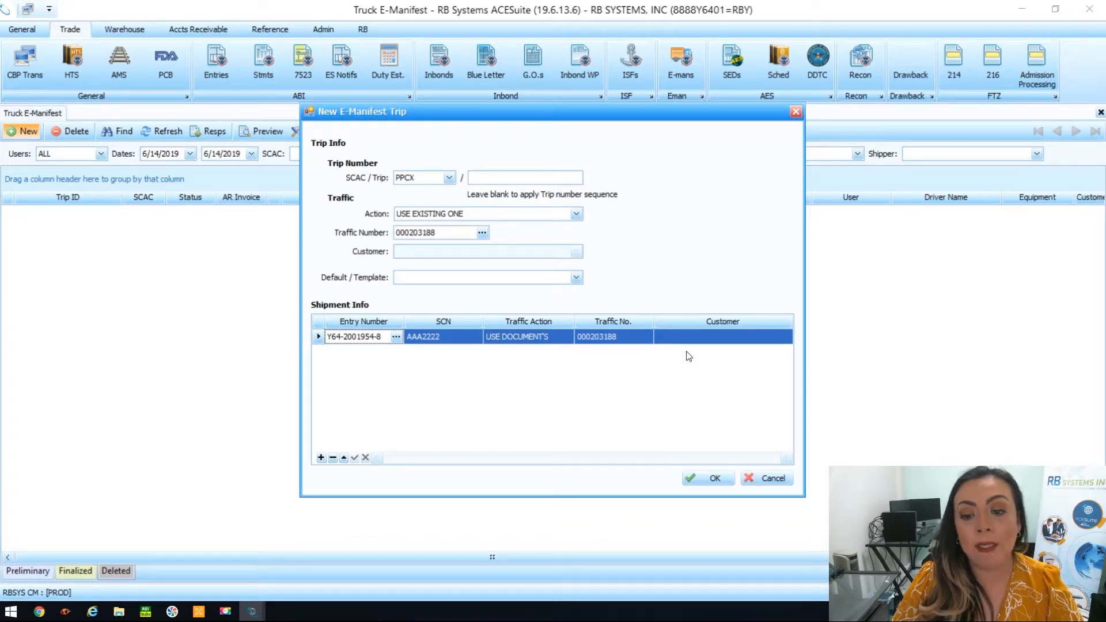
left_click(714, 479)
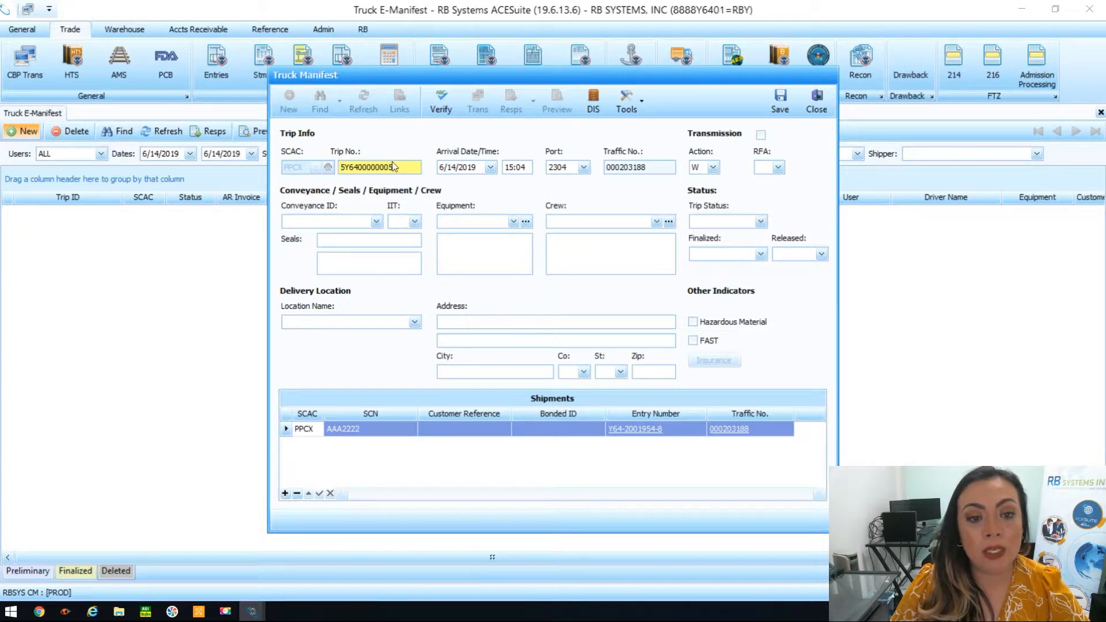
left_click_drag(398, 167, 306, 157)
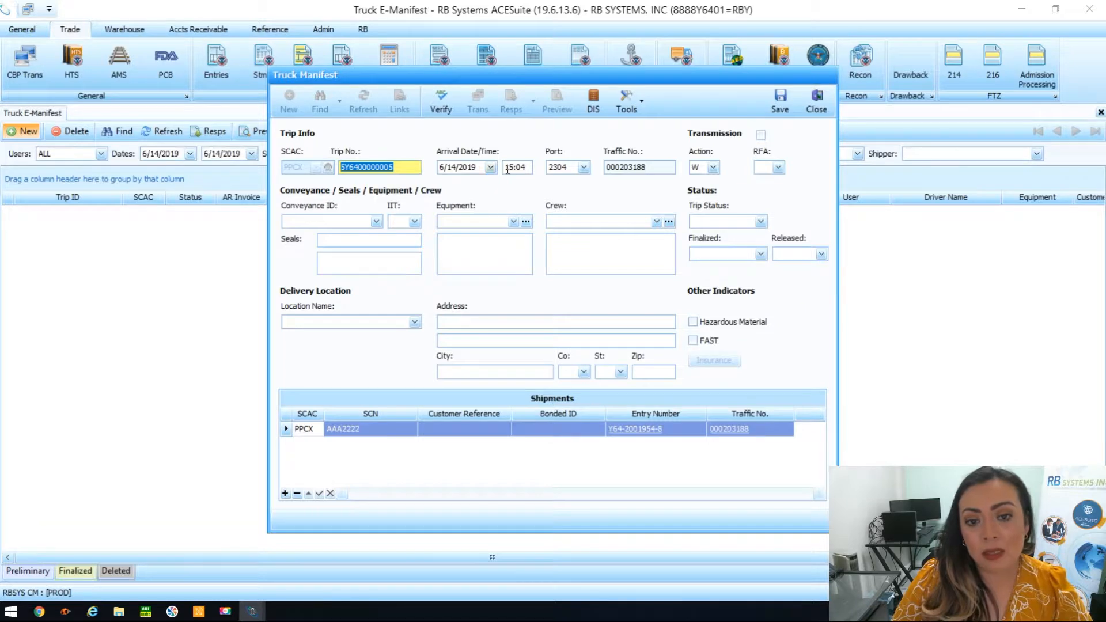
mouse_move(519, 169)
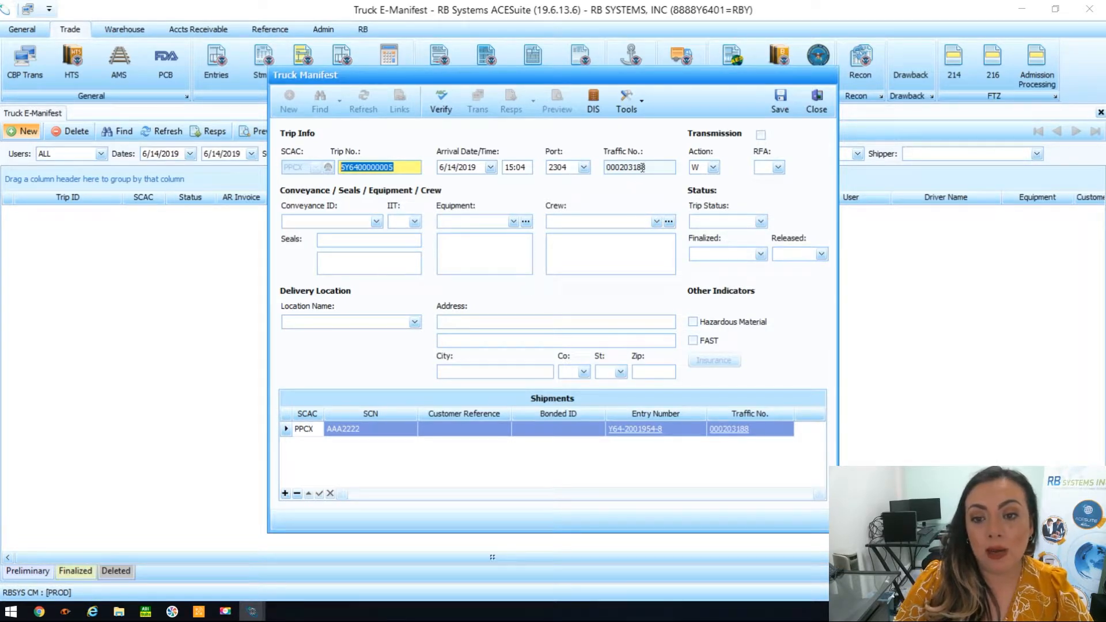
left_click(714, 167)
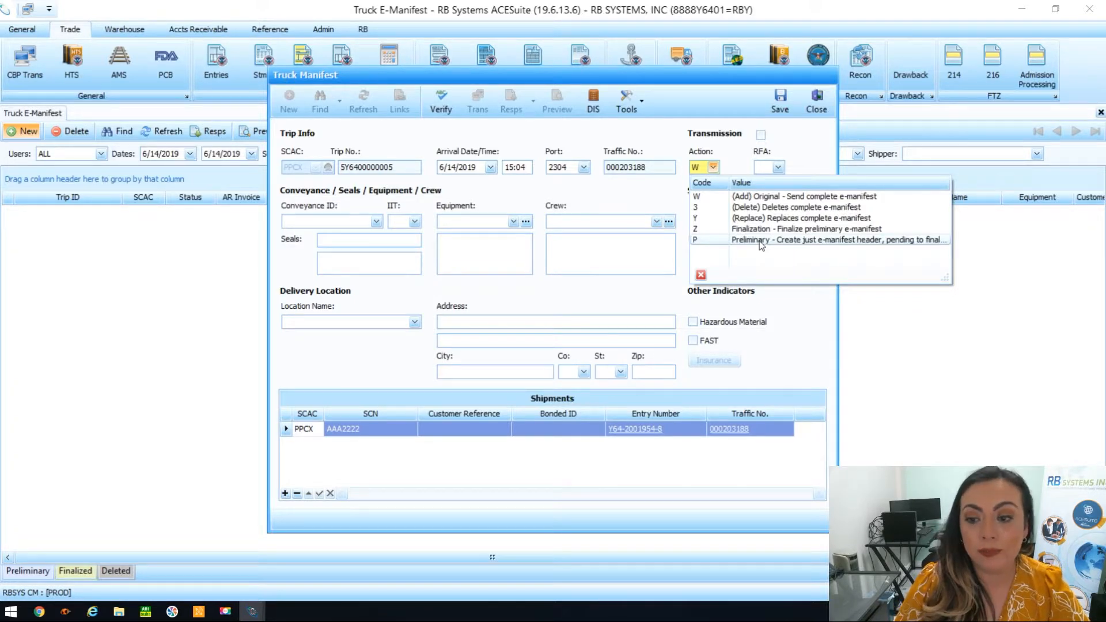
left_click(729, 196)
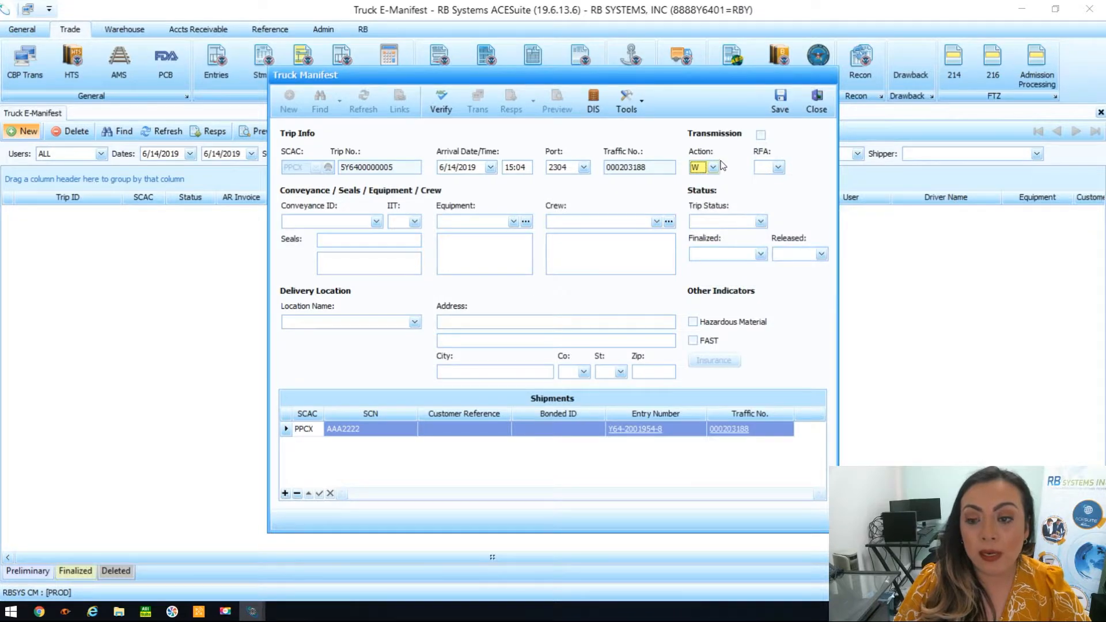
left_click(761, 169)
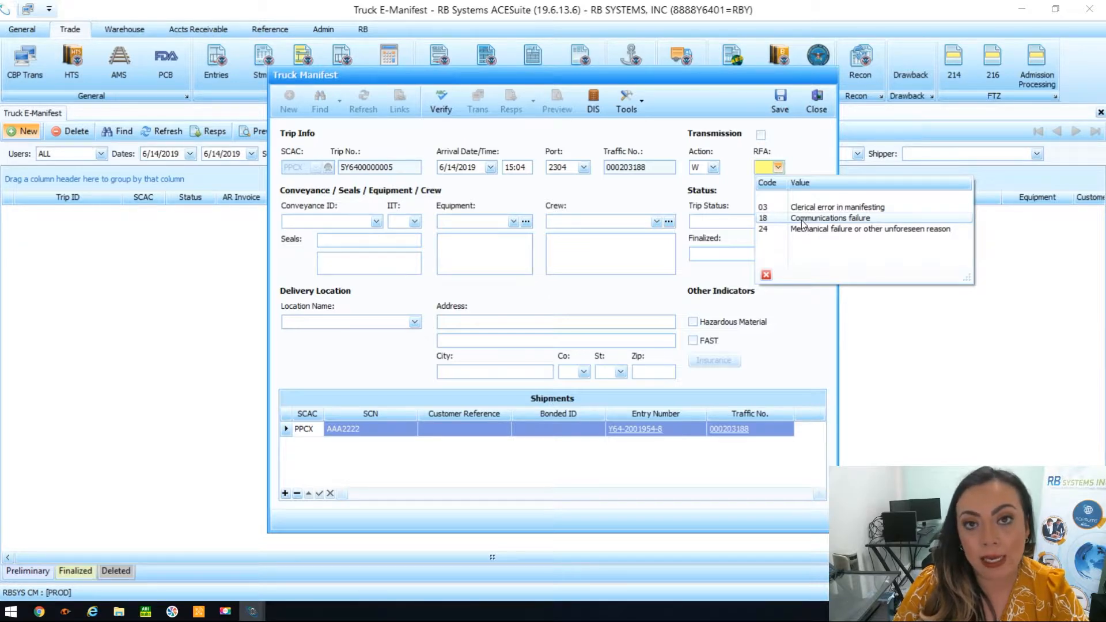
left_click(738, 166)
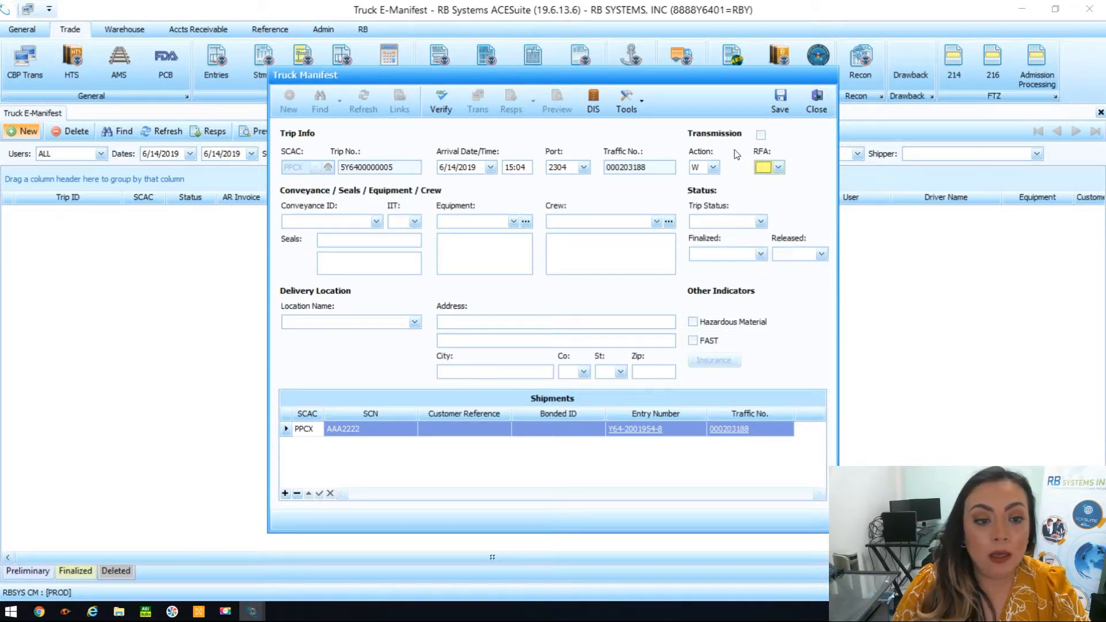
left_click(312, 220)
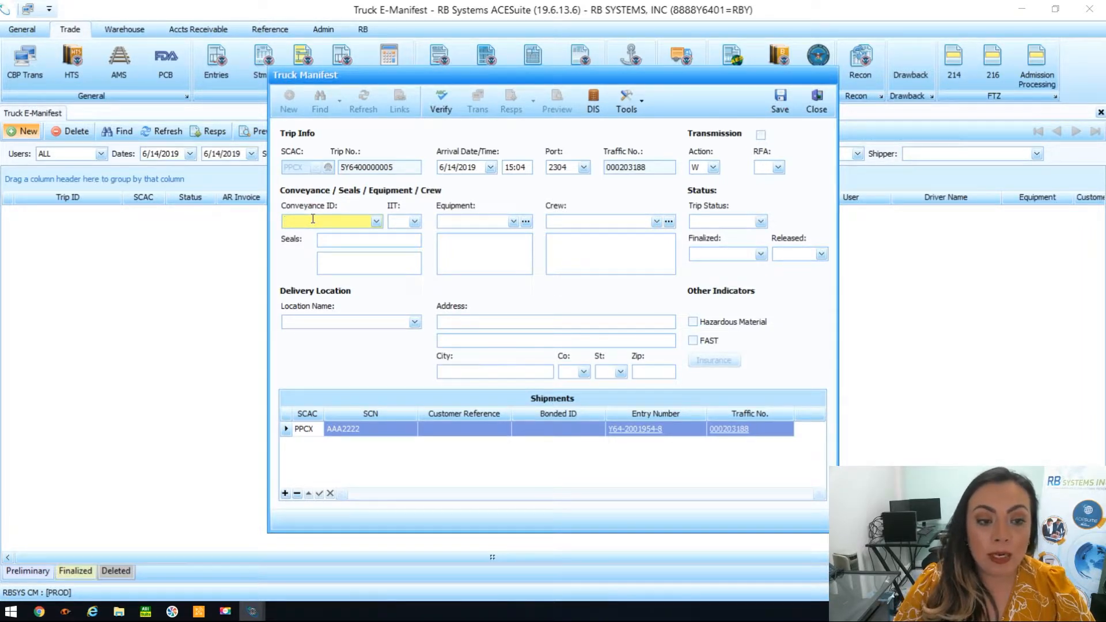
Replace the stray conveyance text with conveyance ID 1234 and view the IIT codes
type("DS")
key("BackSpace")
key("BackSpace")
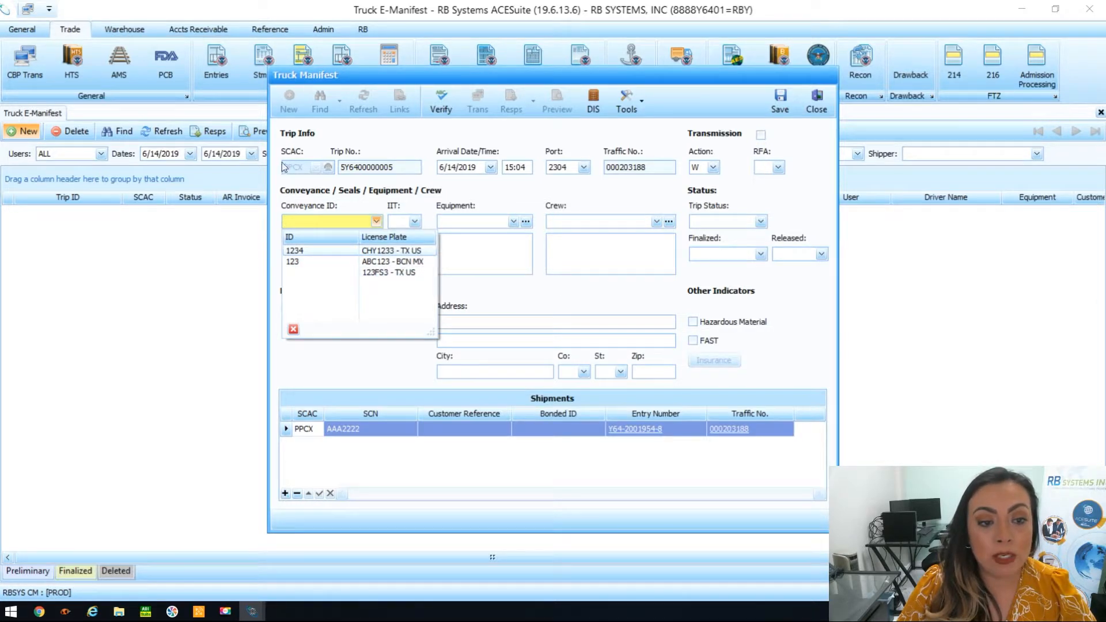
left_click(312, 251)
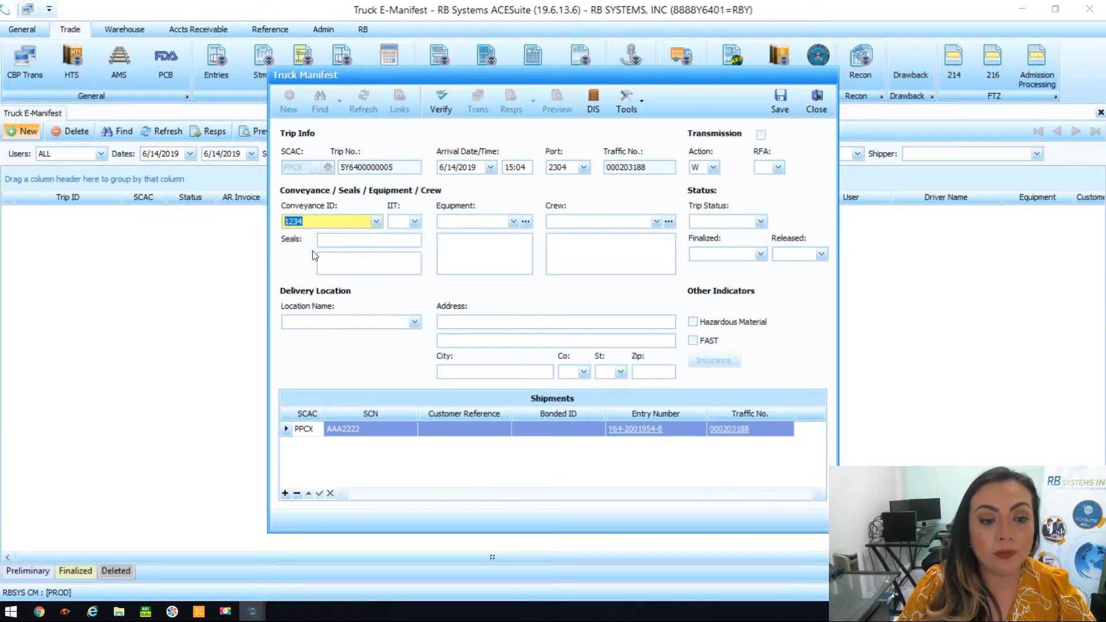
key("Tab")
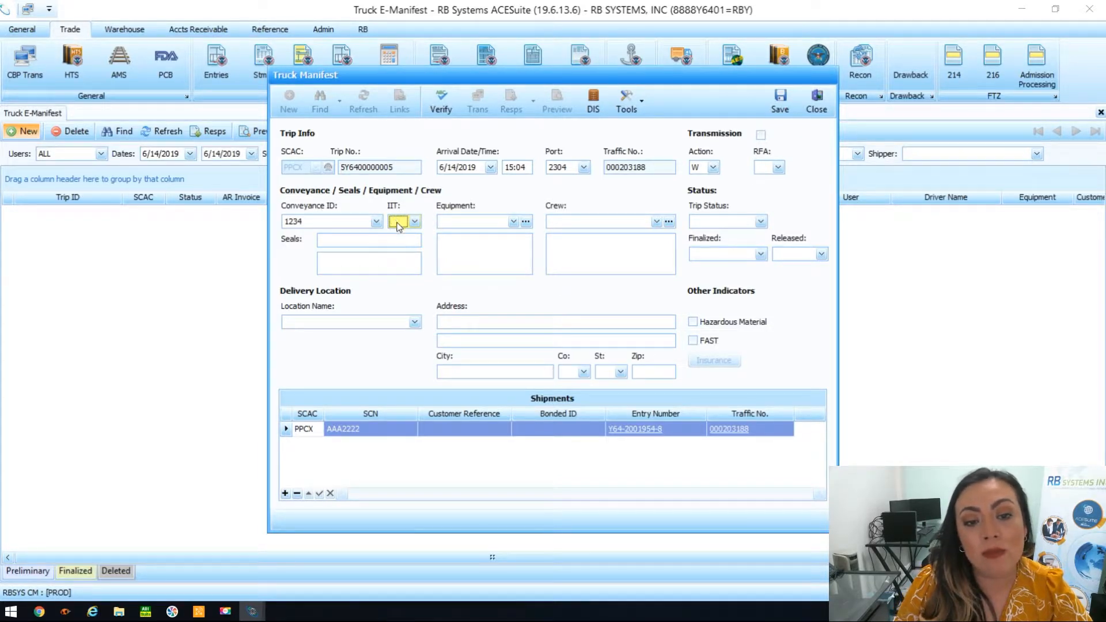
left_click(414, 221)
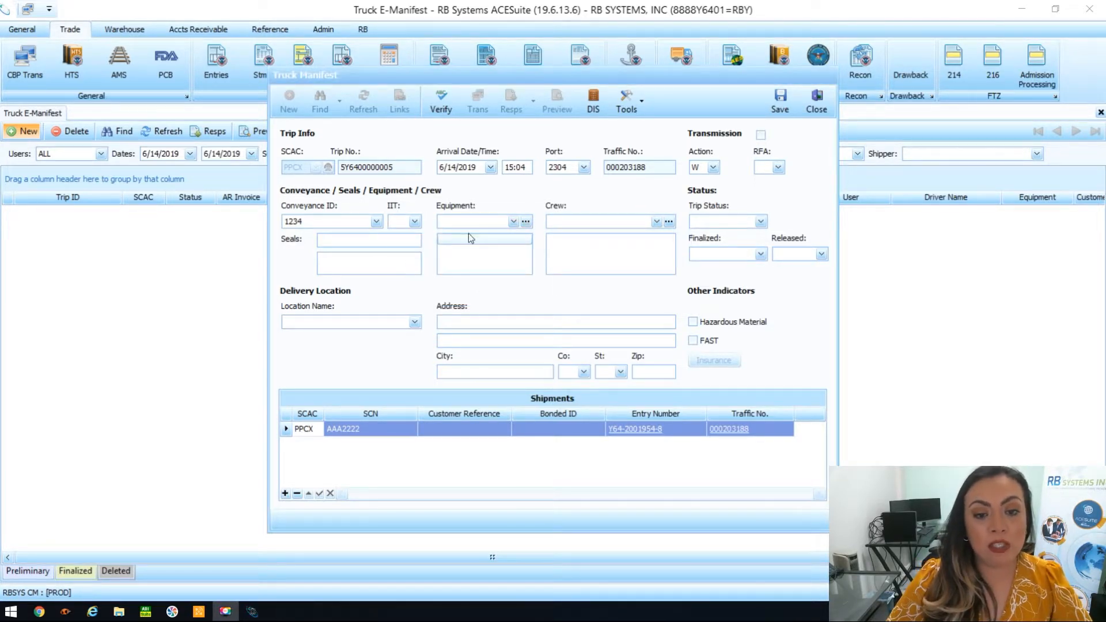
left_click(460, 221)
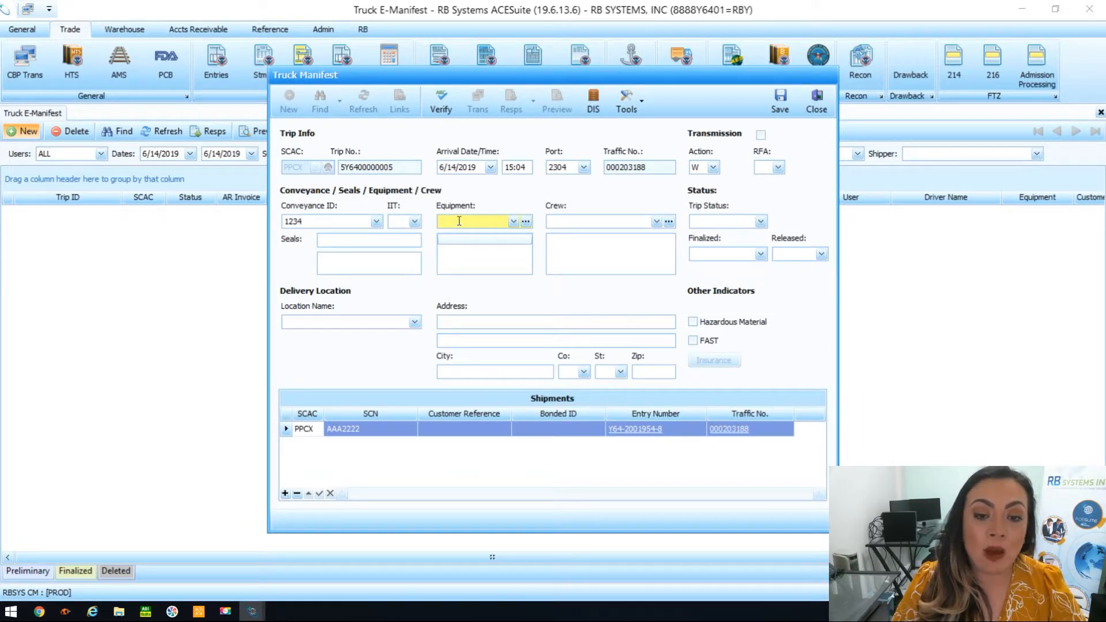
left_click(512, 221)
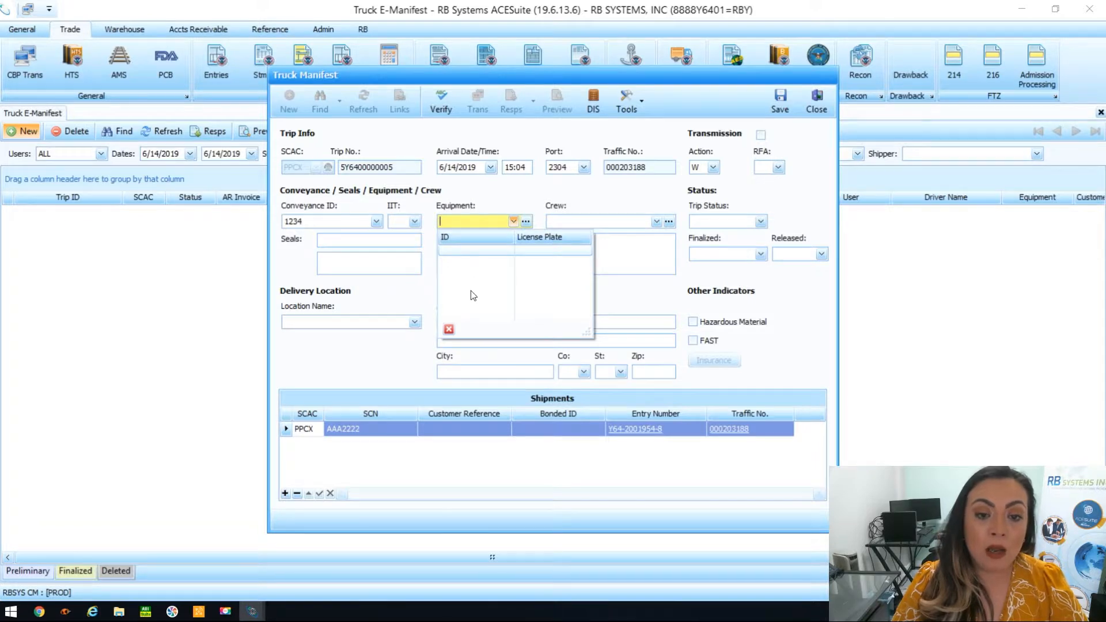
left_click(526, 221)
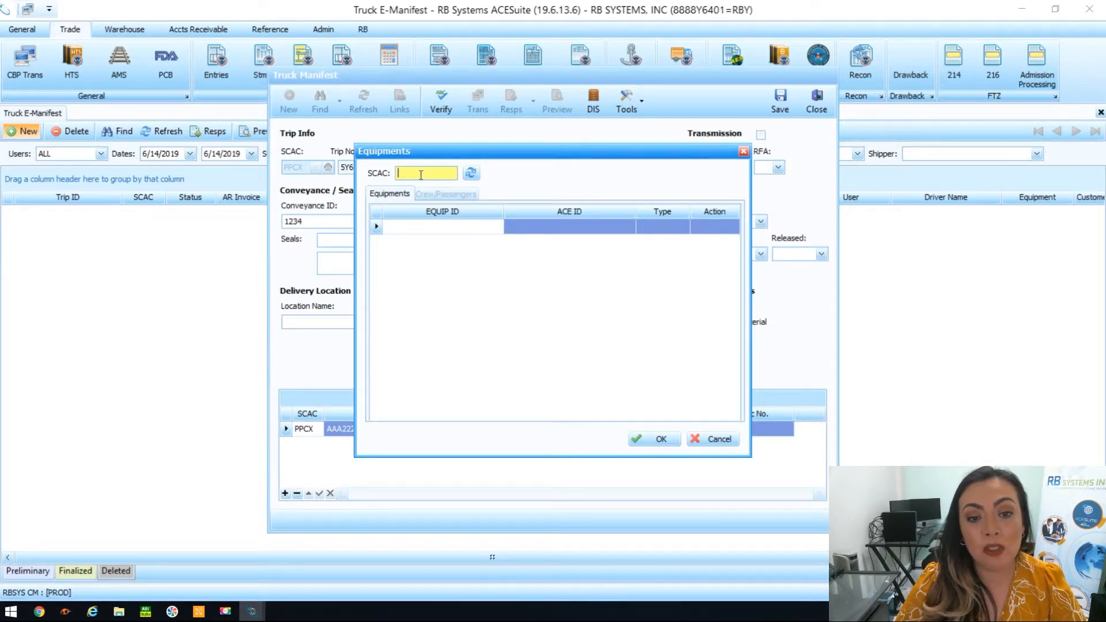
left_click(727, 439)
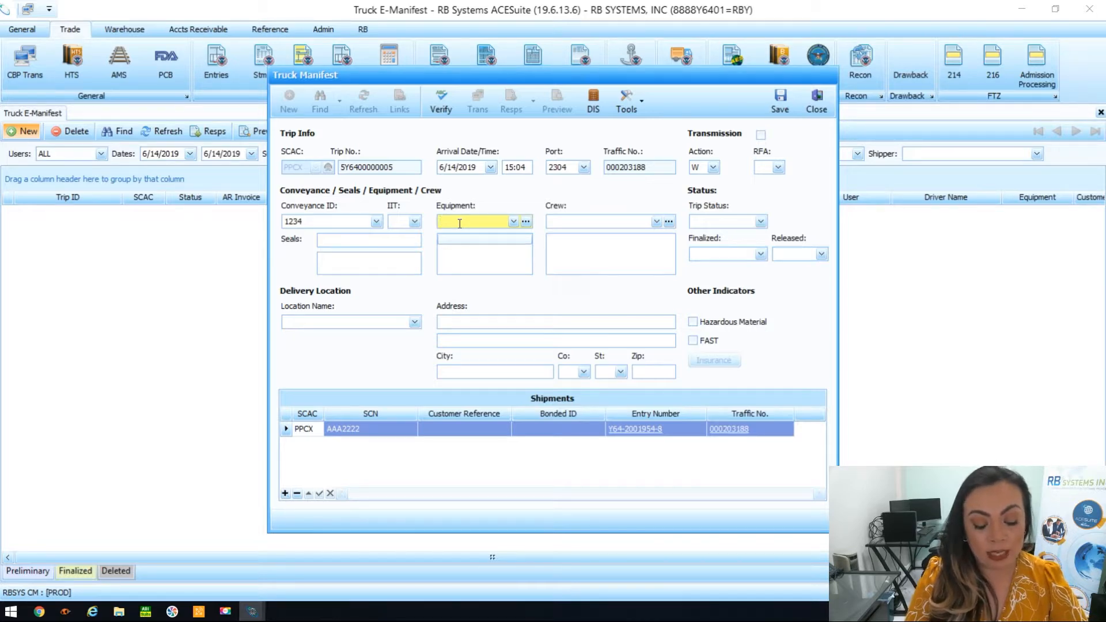
Create new equipment 2345 with equipment type SEMI-TRUCK TRAILER
type("2345")
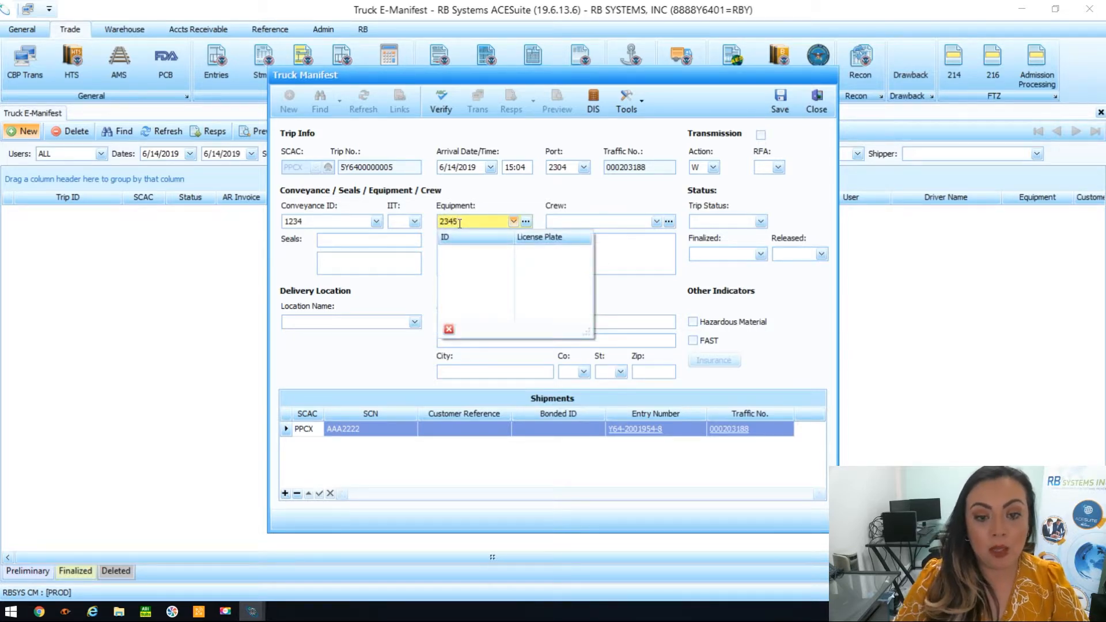
key("Tab")
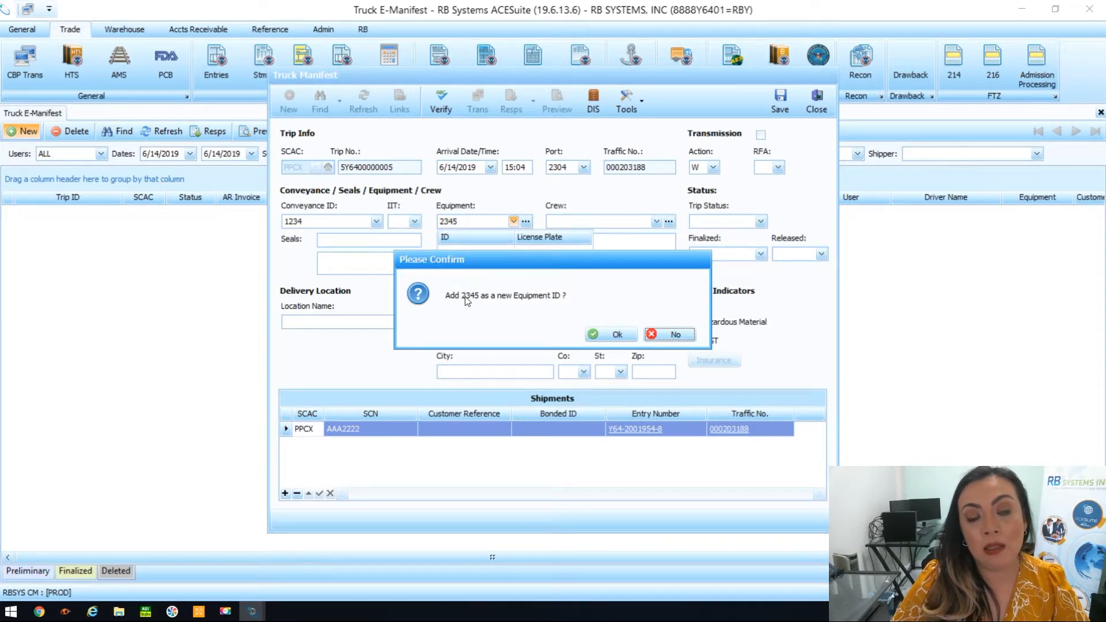
left_click(608, 338)
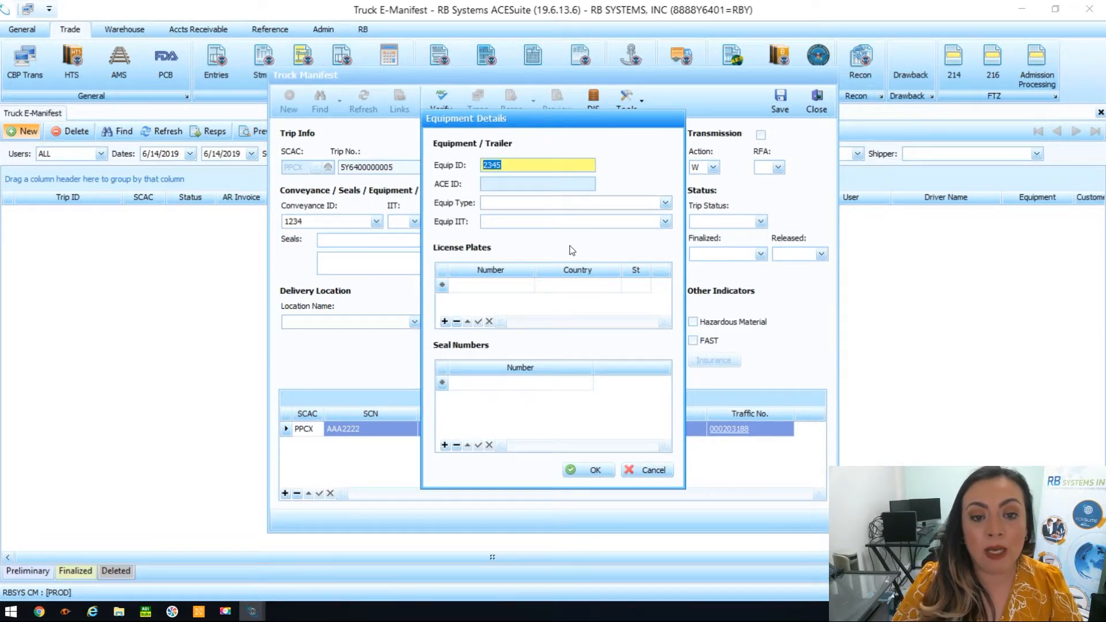
left_click(503, 200)
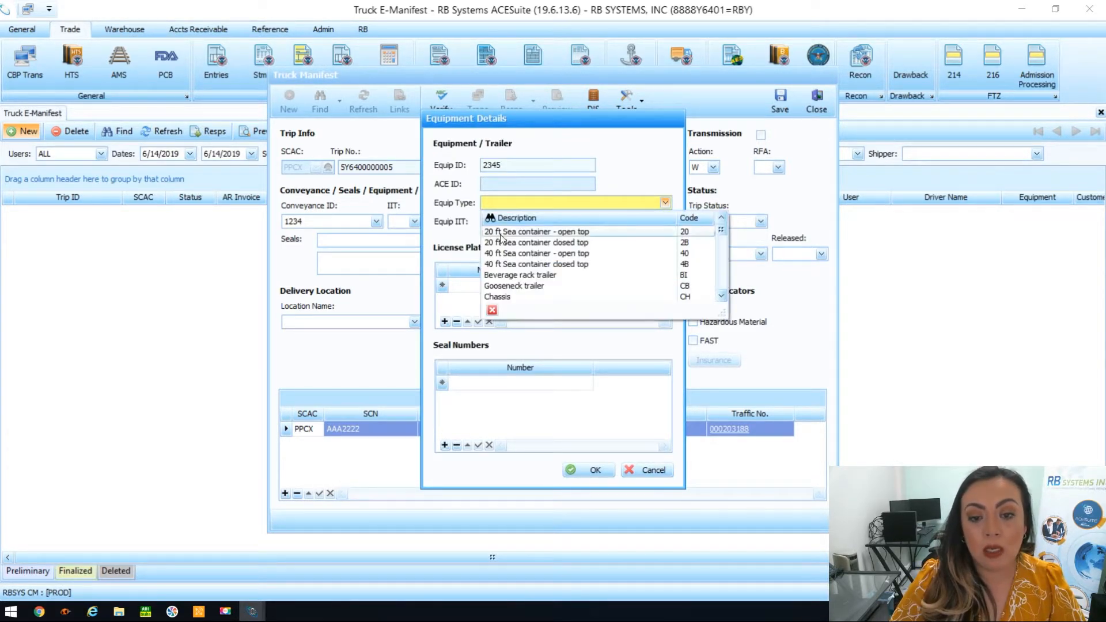
scroll(539, 297, "down", 1)
scroll(538, 266, "down", 2)
scroll(531, 278, "up", 2)
scroll(532, 279, "down", 1)
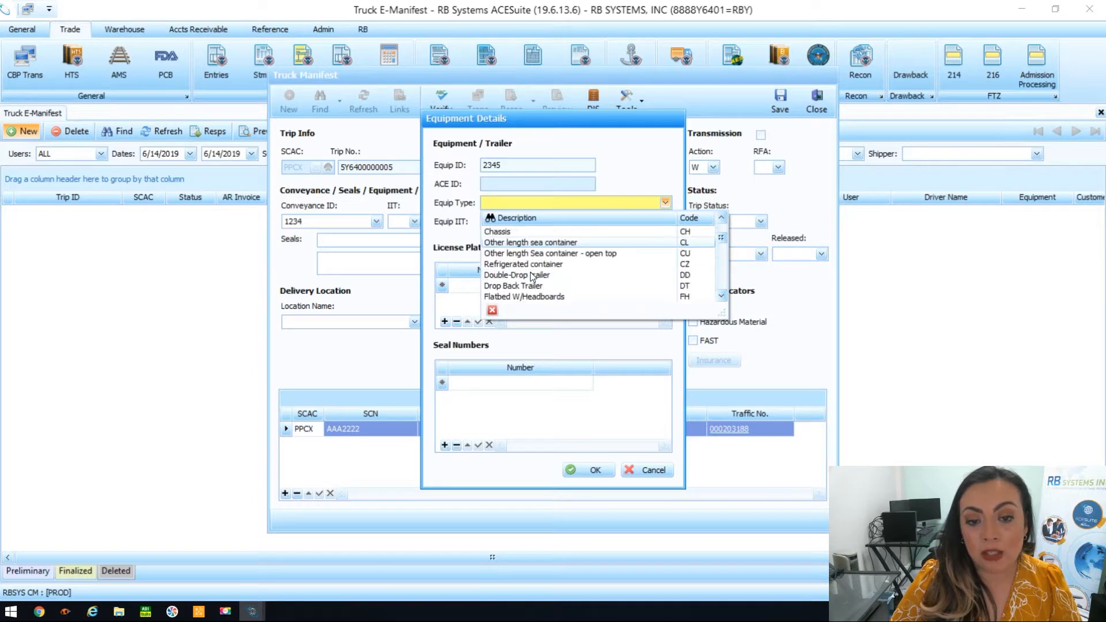
scroll(531, 277, "down", 3)
scroll(531, 276, "down", 6)
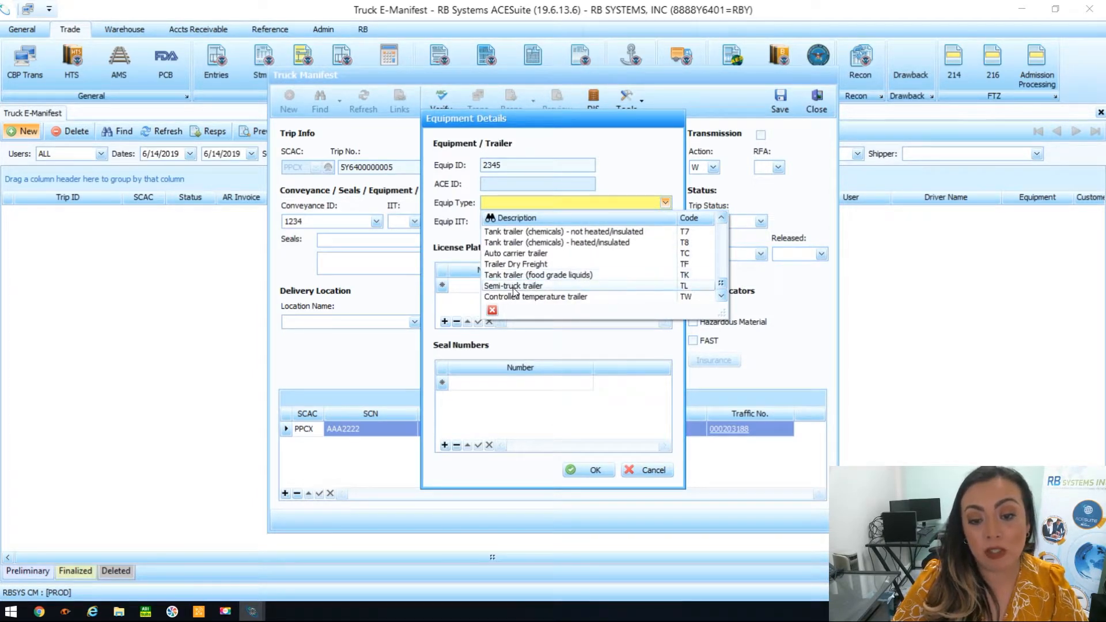
left_click(514, 286)
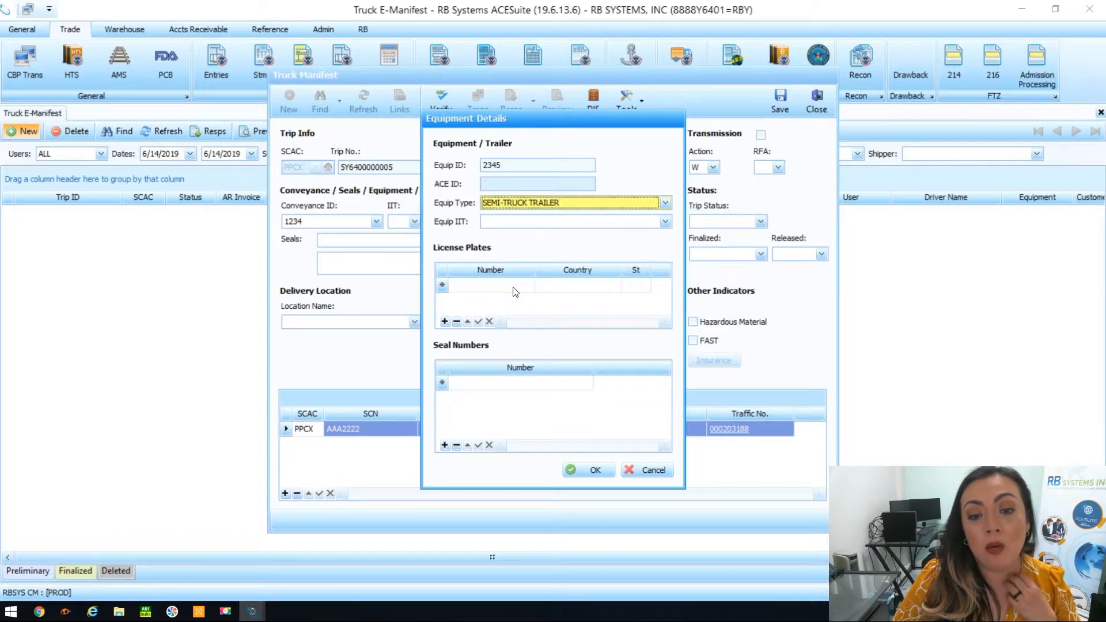
left_click(502, 223)
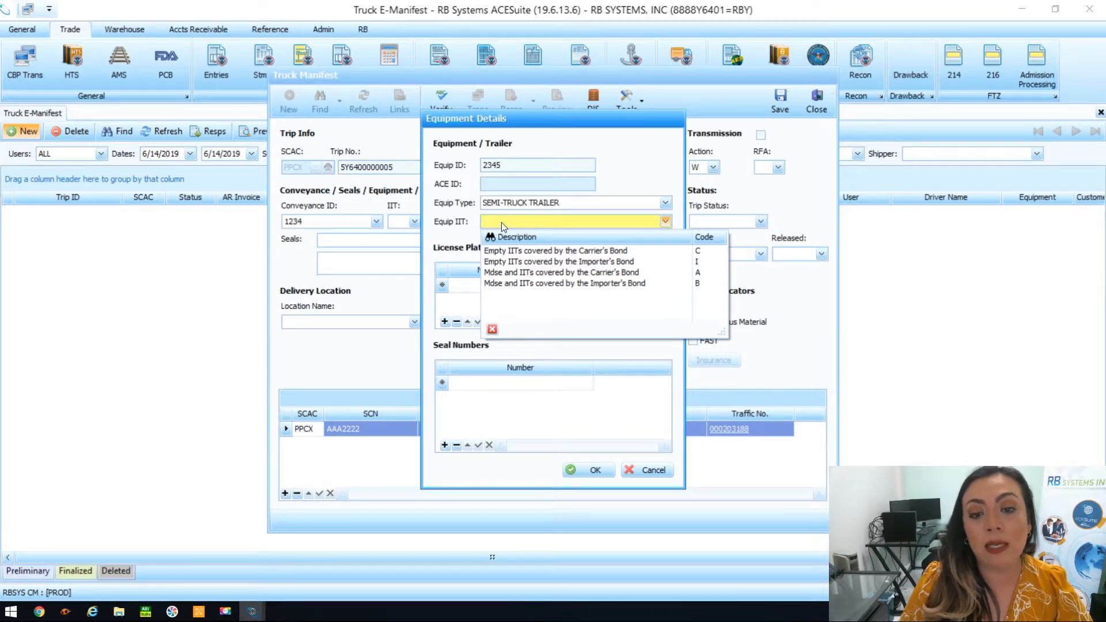
left_click(503, 223)
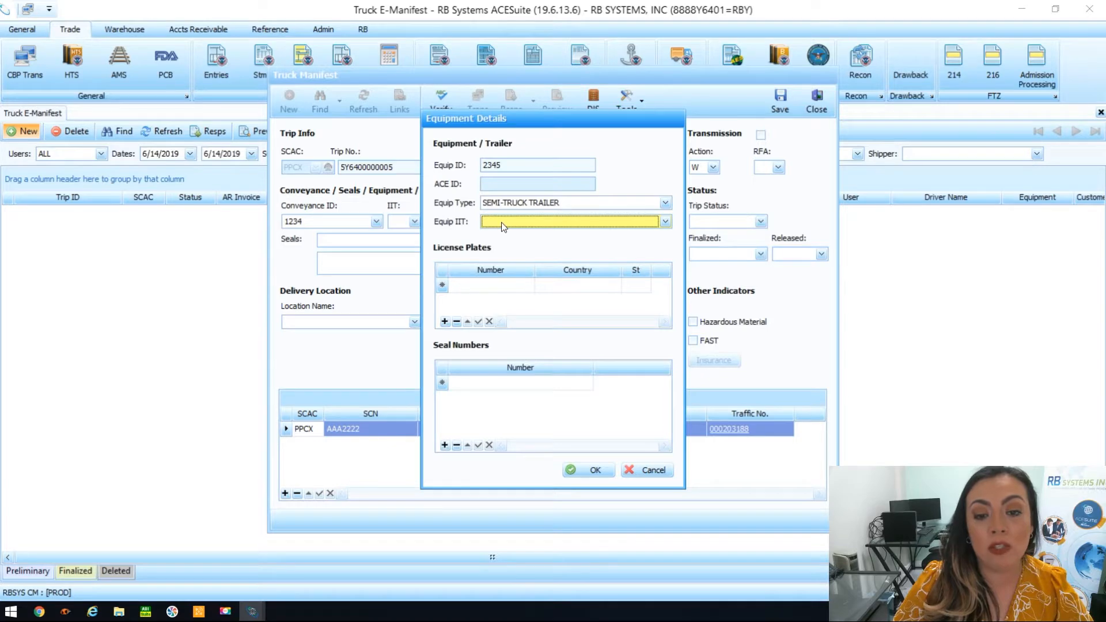
left_click(444, 321)
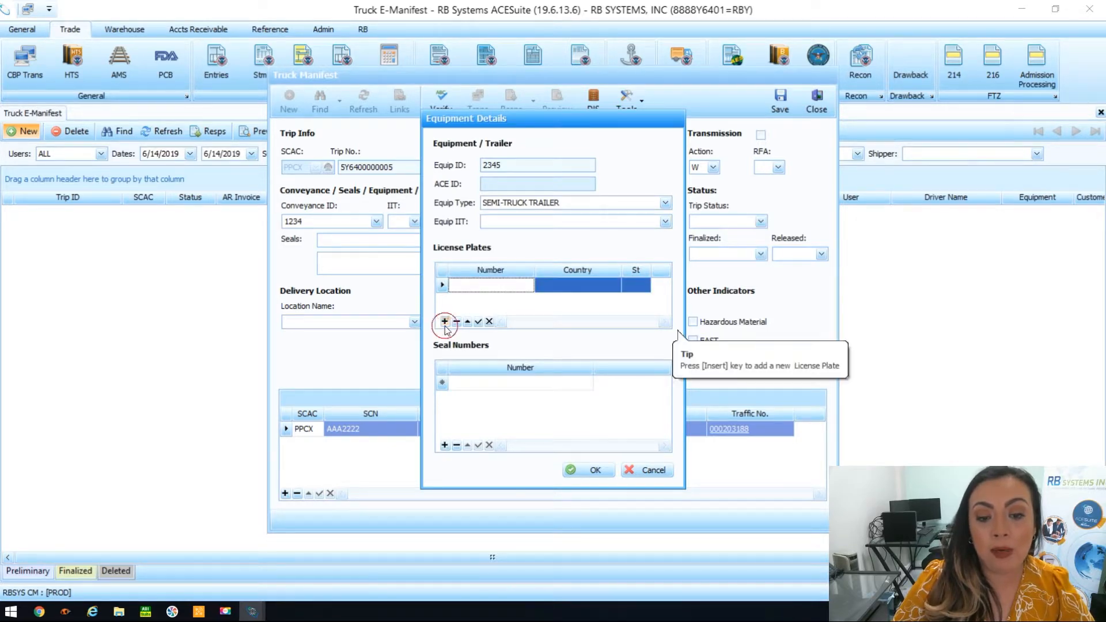
type("1")
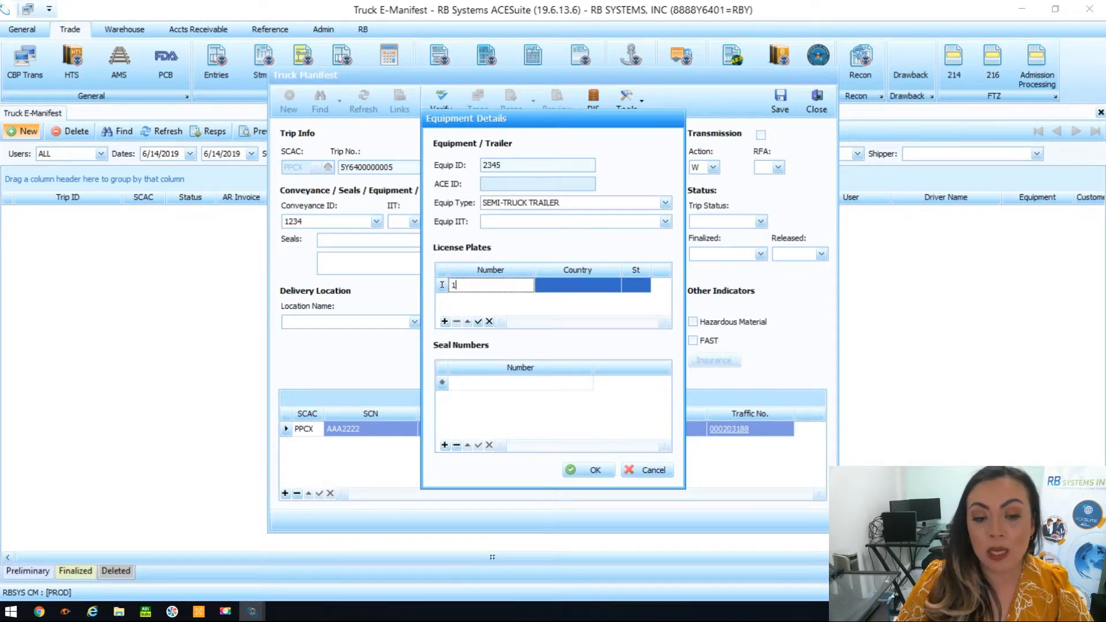
type("23RFS")
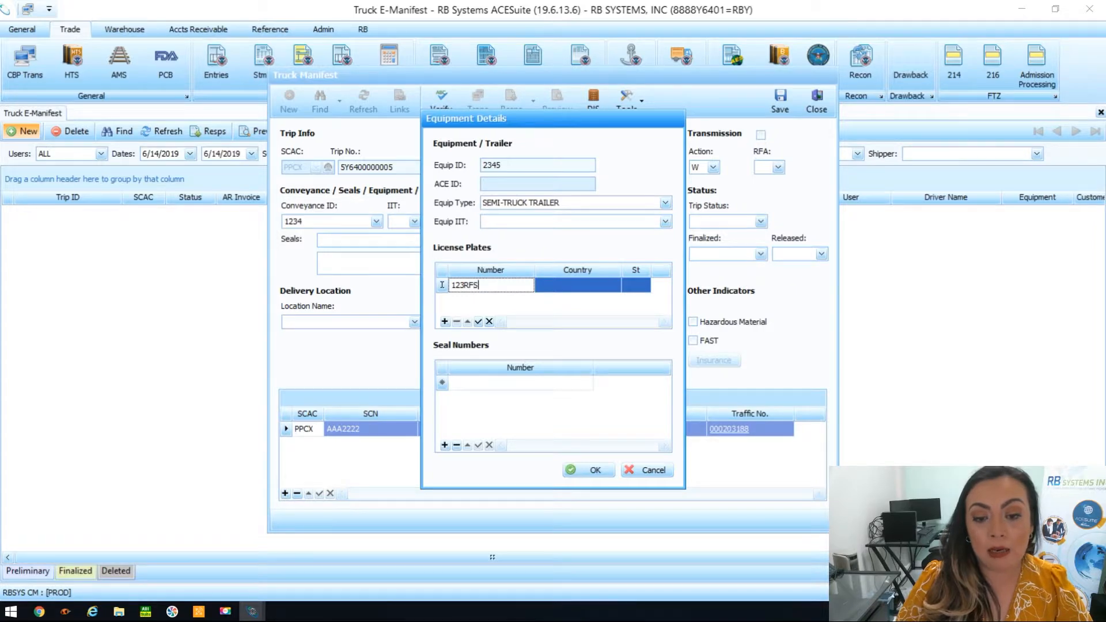
key("Tab")
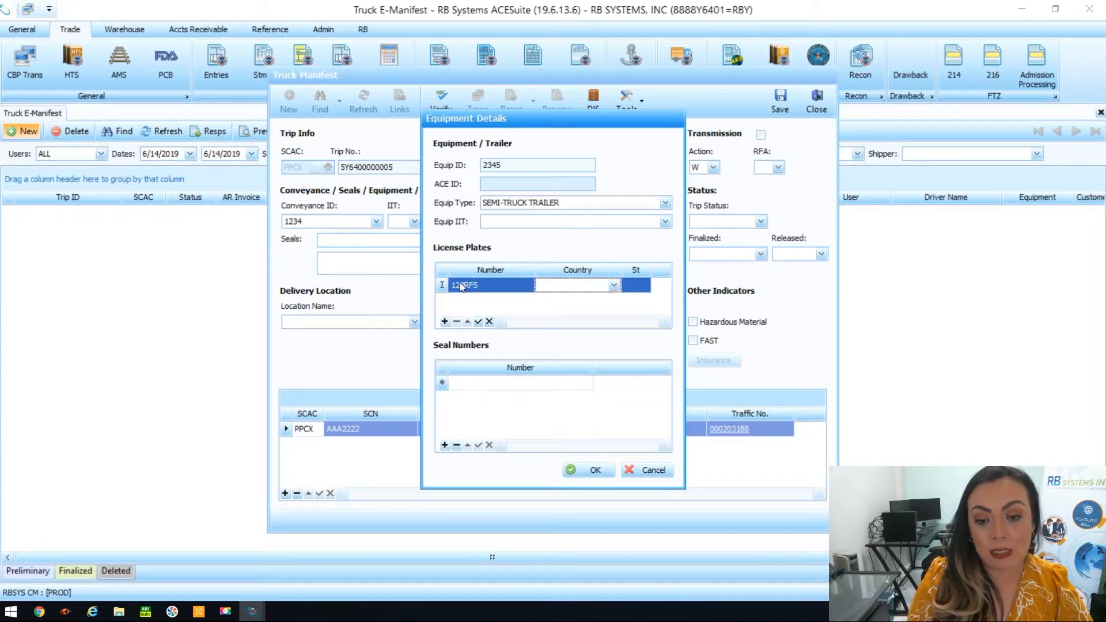
type("USA")
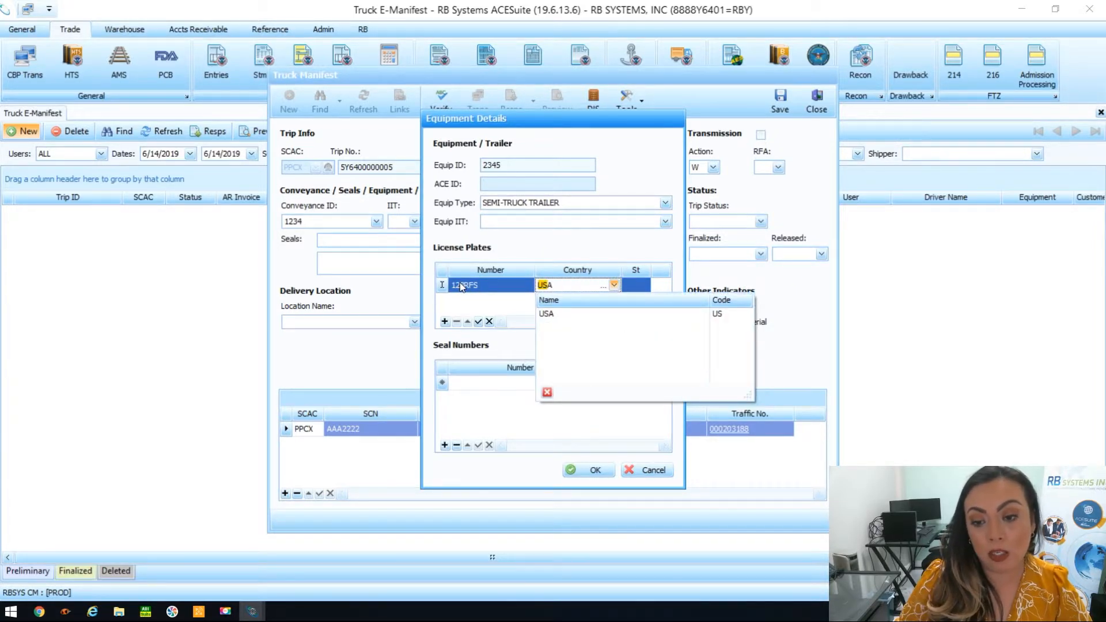
key("Return")
key("Tab")
type("TX")
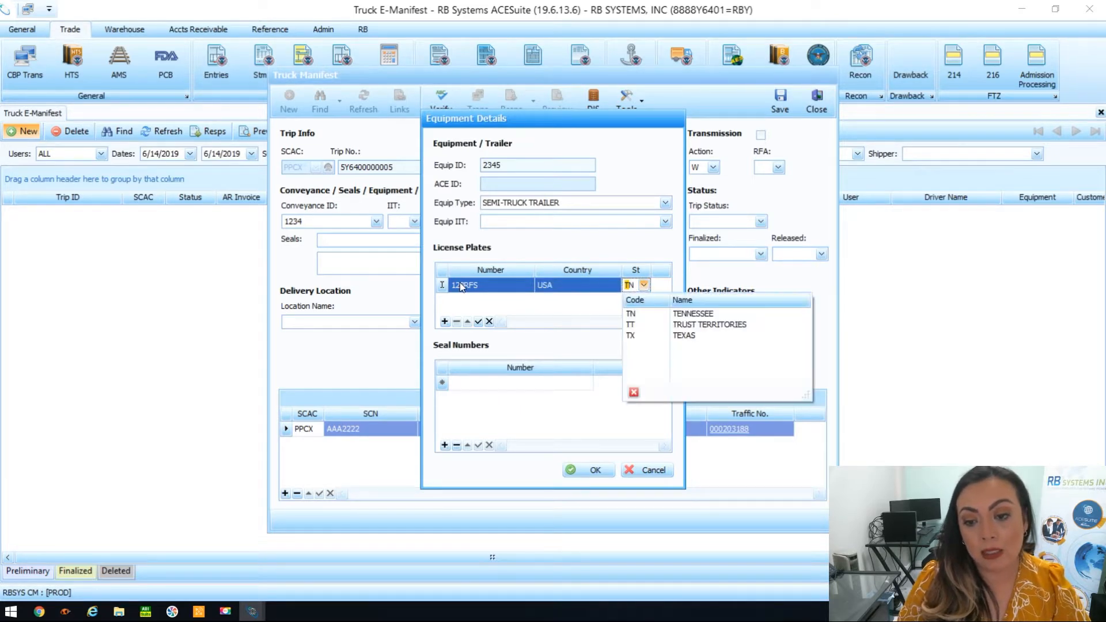
key("Return")
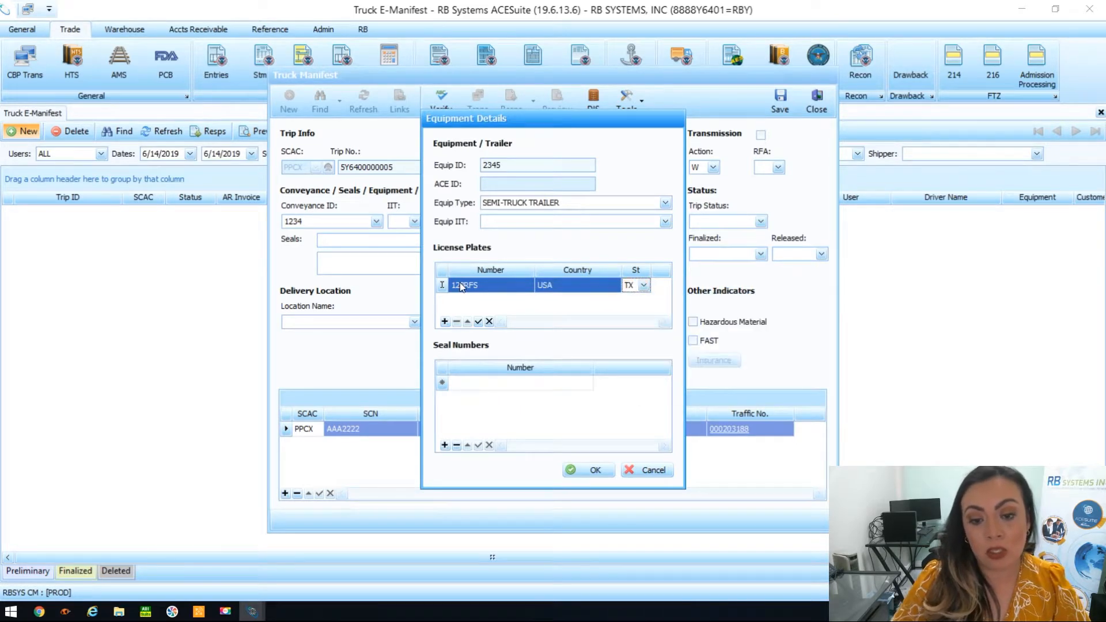
left_click(477, 322)
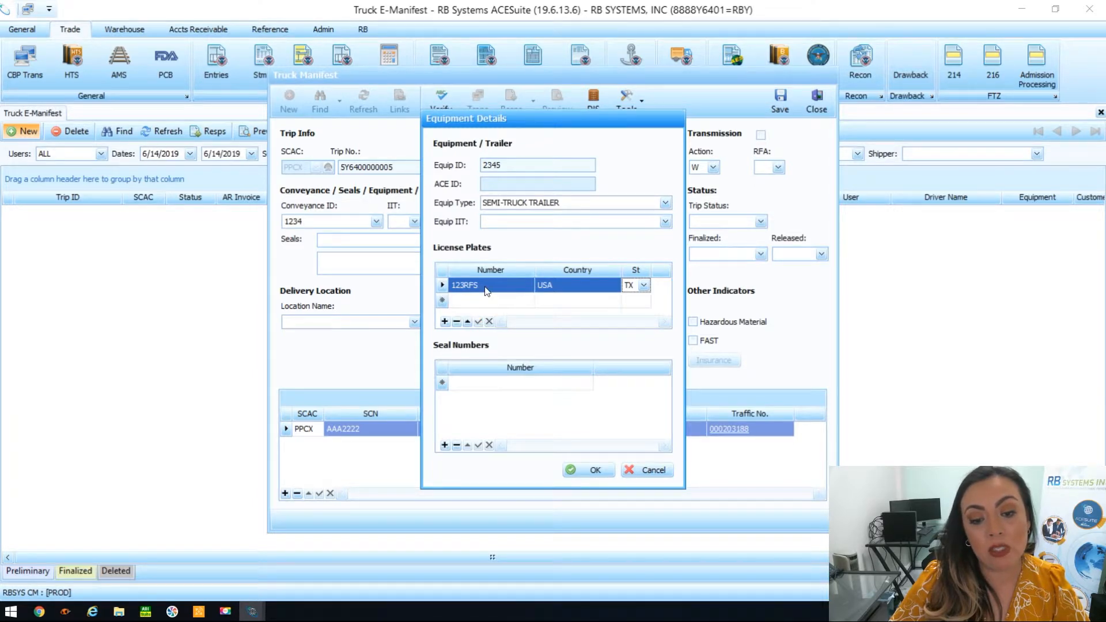
left_click(467, 384)
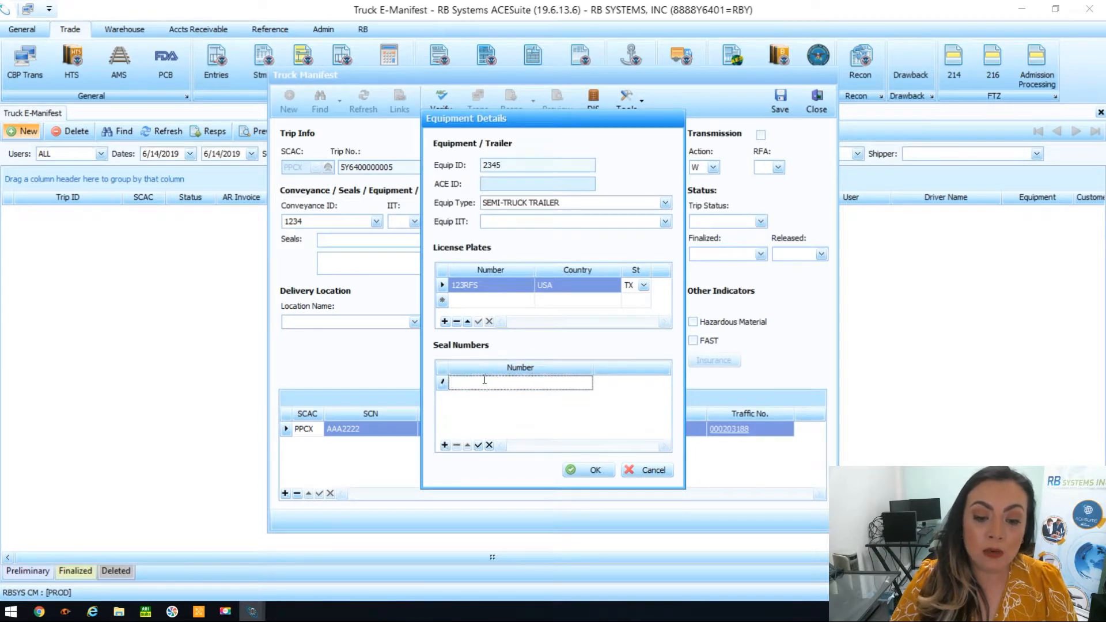
left_click(489, 445)
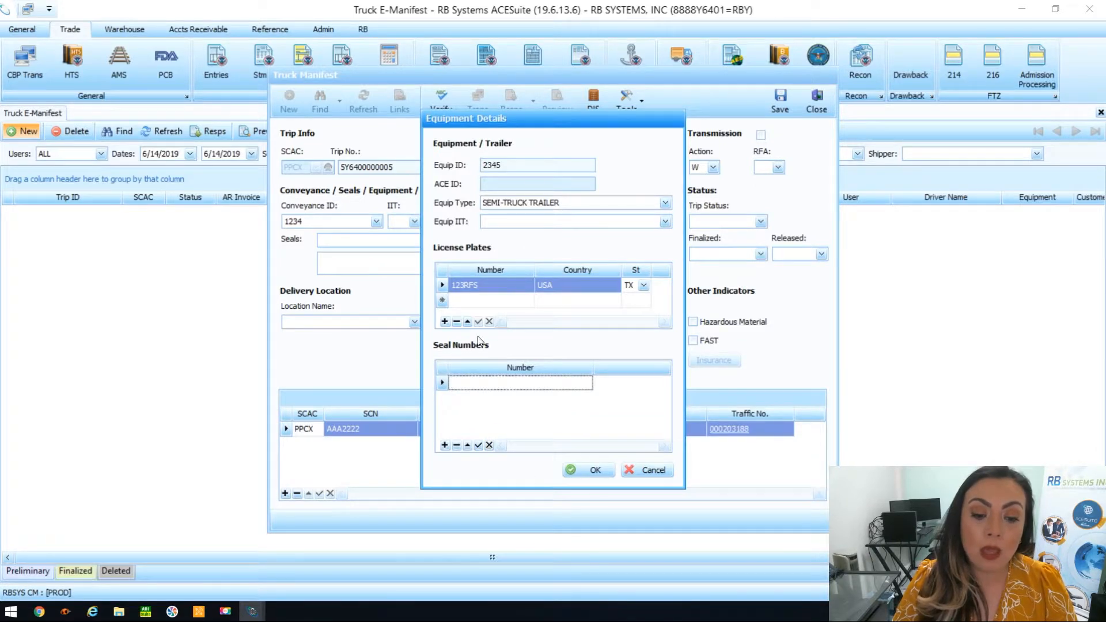
Save equipment 2345's details to the manifest
left_click(593, 470)
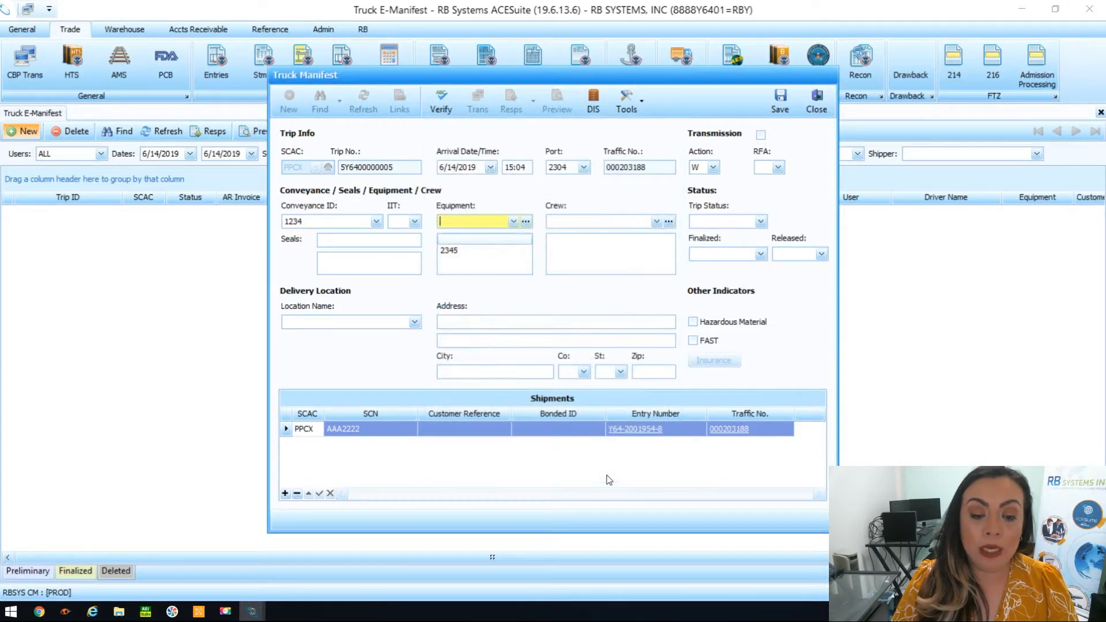
double_click(448, 251)
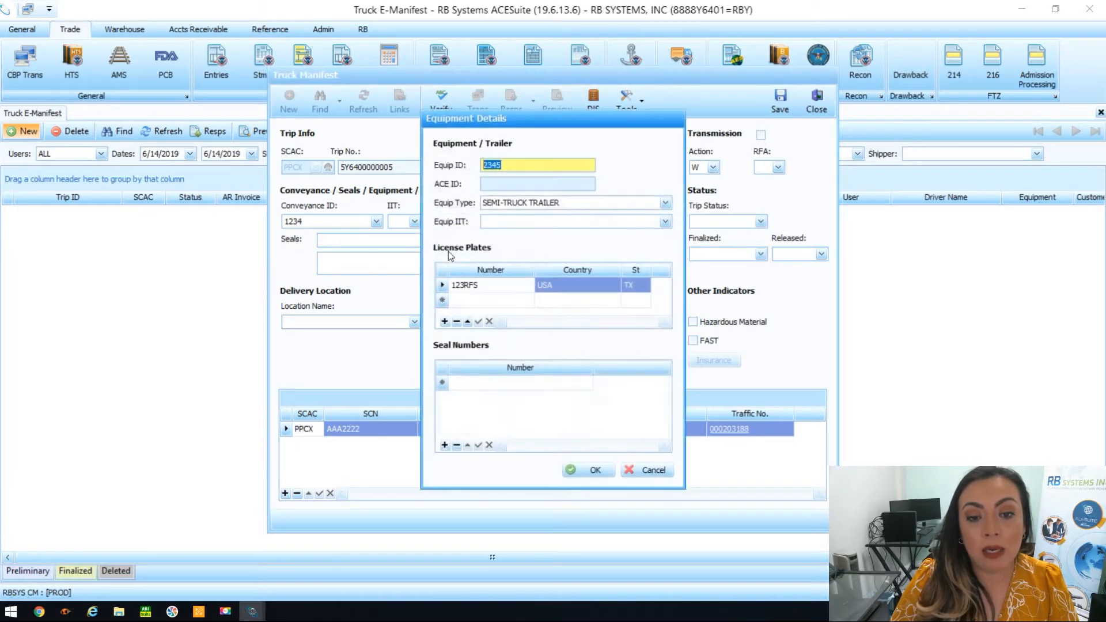
left_click(655, 475)
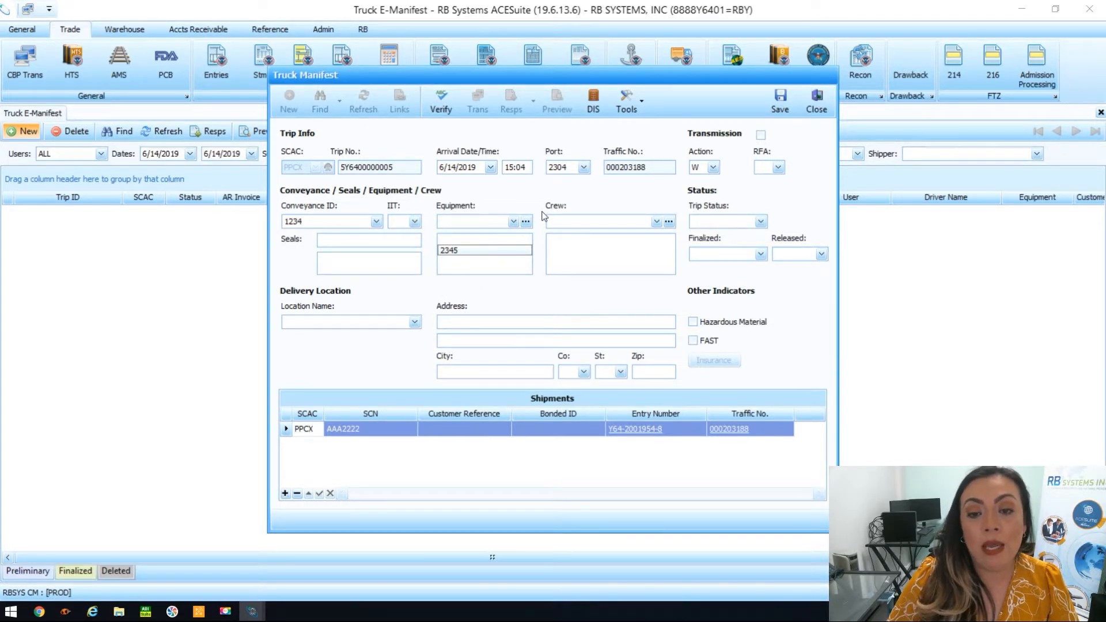
Add a crew member to the trip from the Crew dropdown
left_click(558, 223)
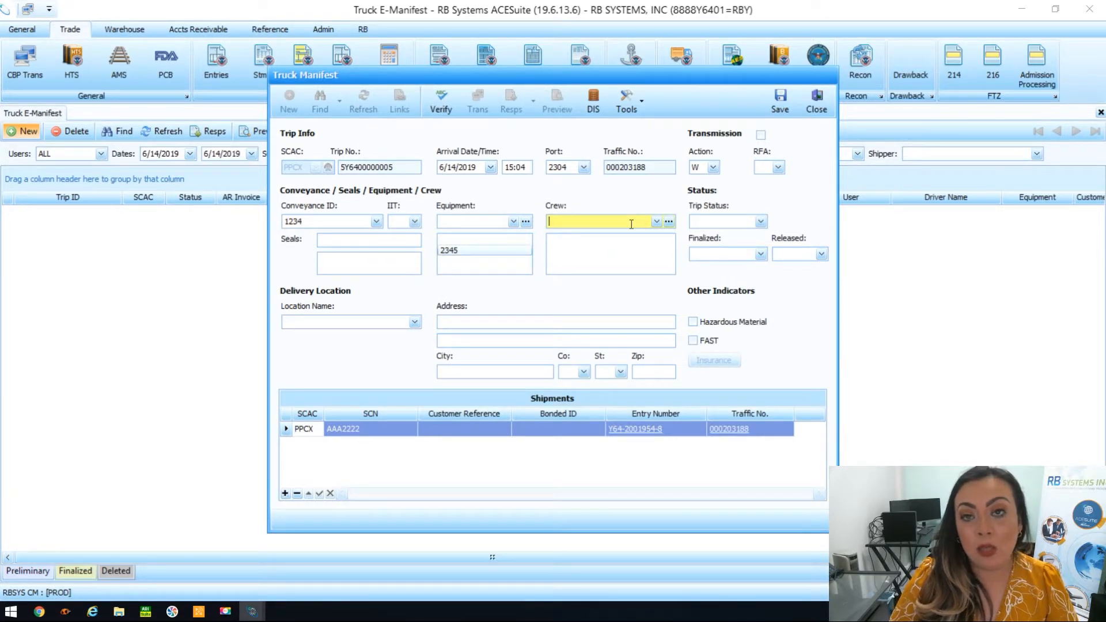
key("Tab")
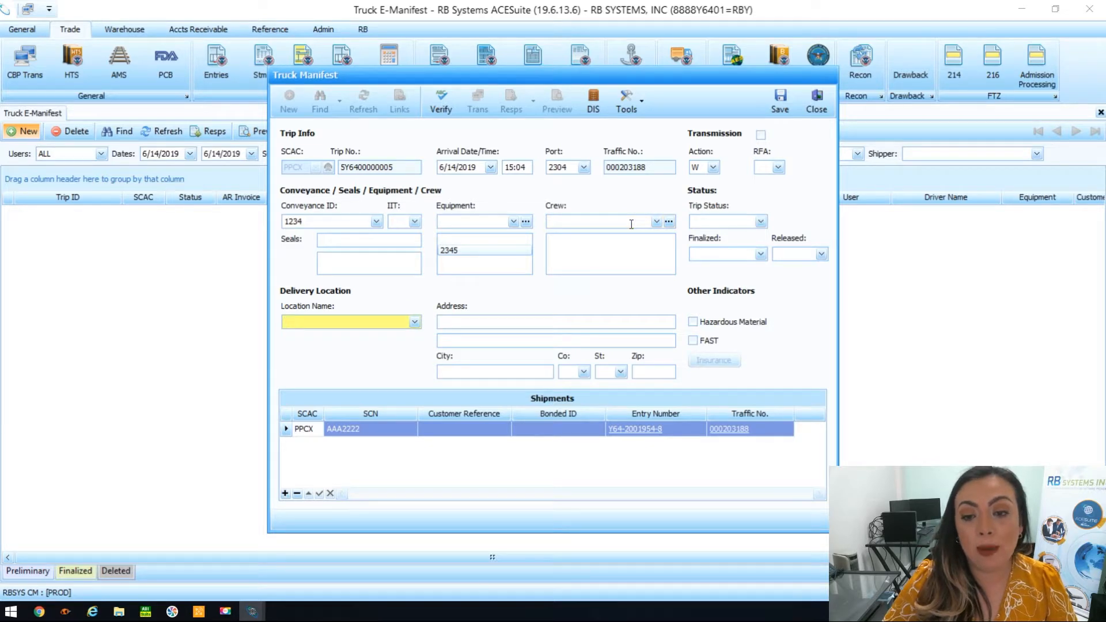
left_click(632, 224)
left_click(656, 223)
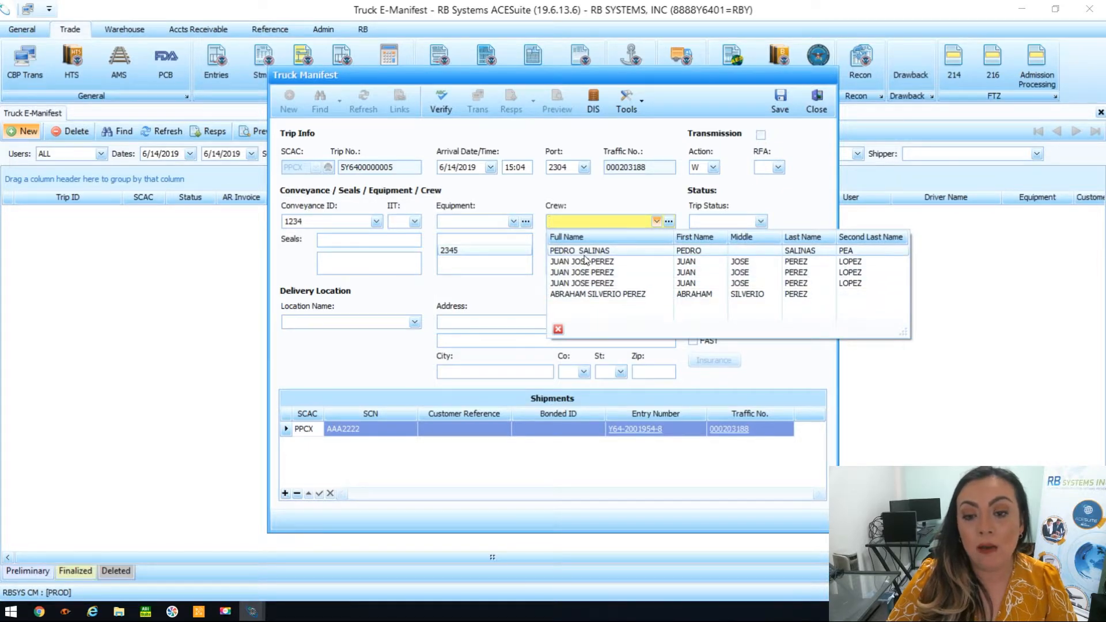
left_click(562, 263)
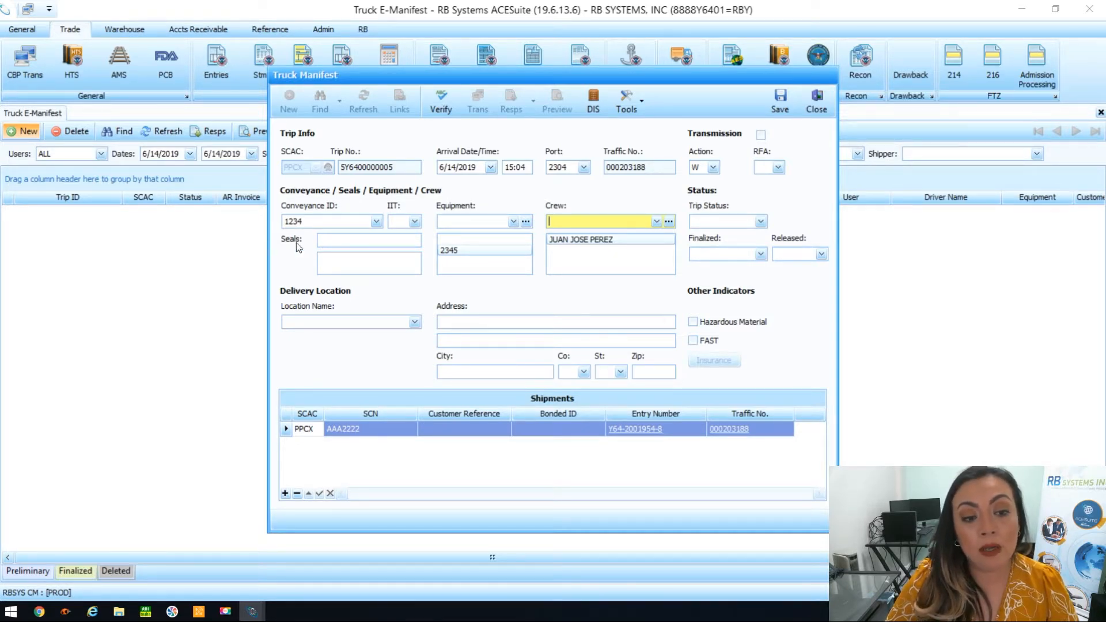
Check the trip status, finalized and released date fields, leaving them unchanged
left_click(718, 226)
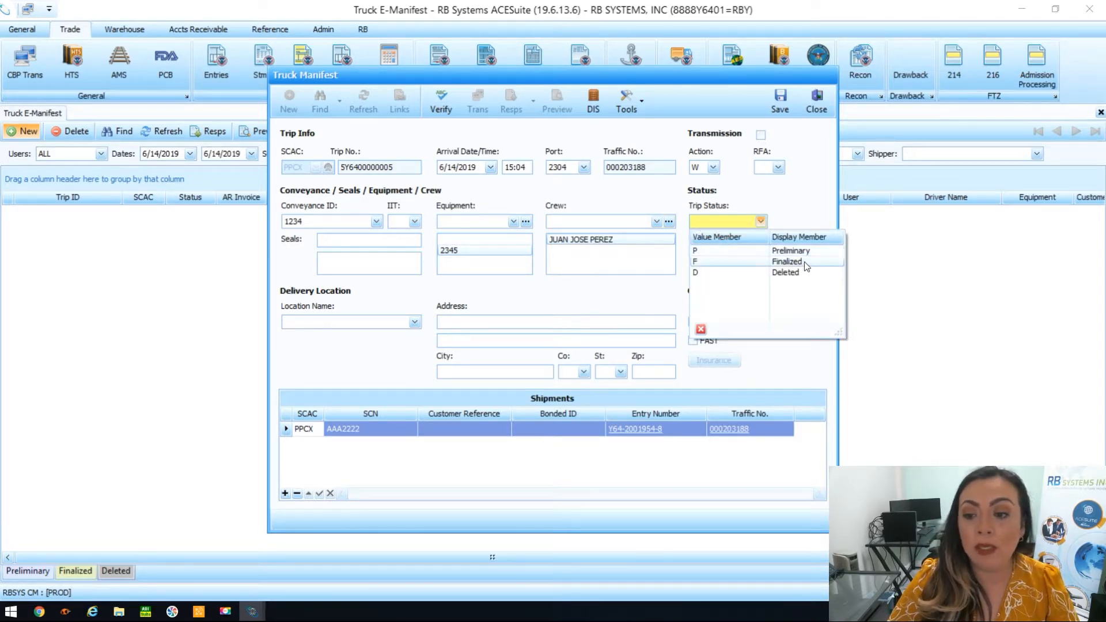
left_click(742, 252)
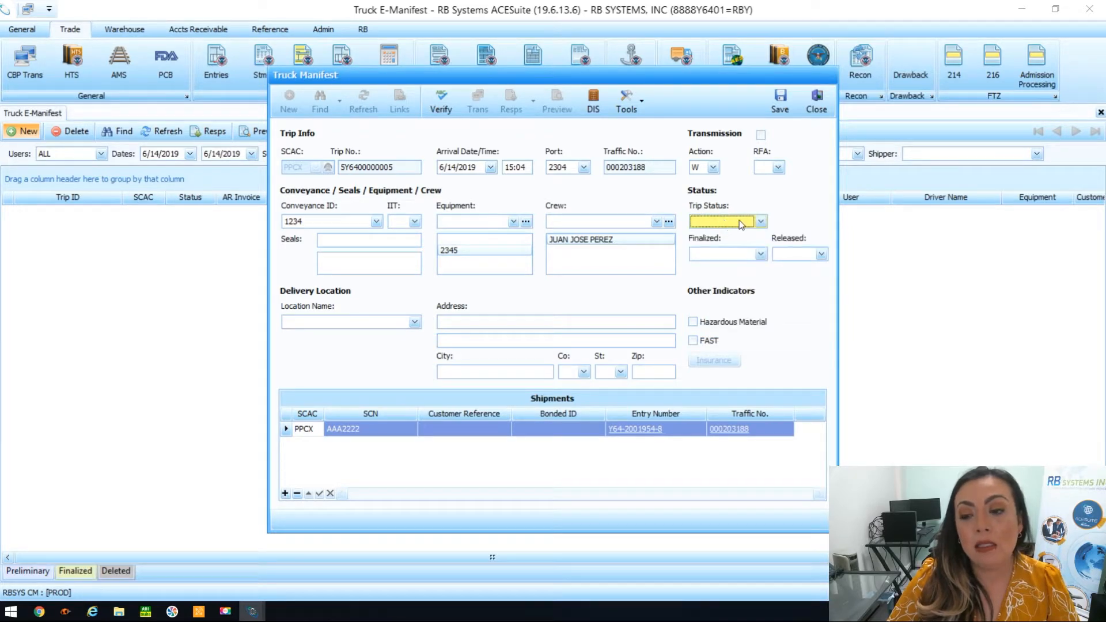
left_click(731, 252)
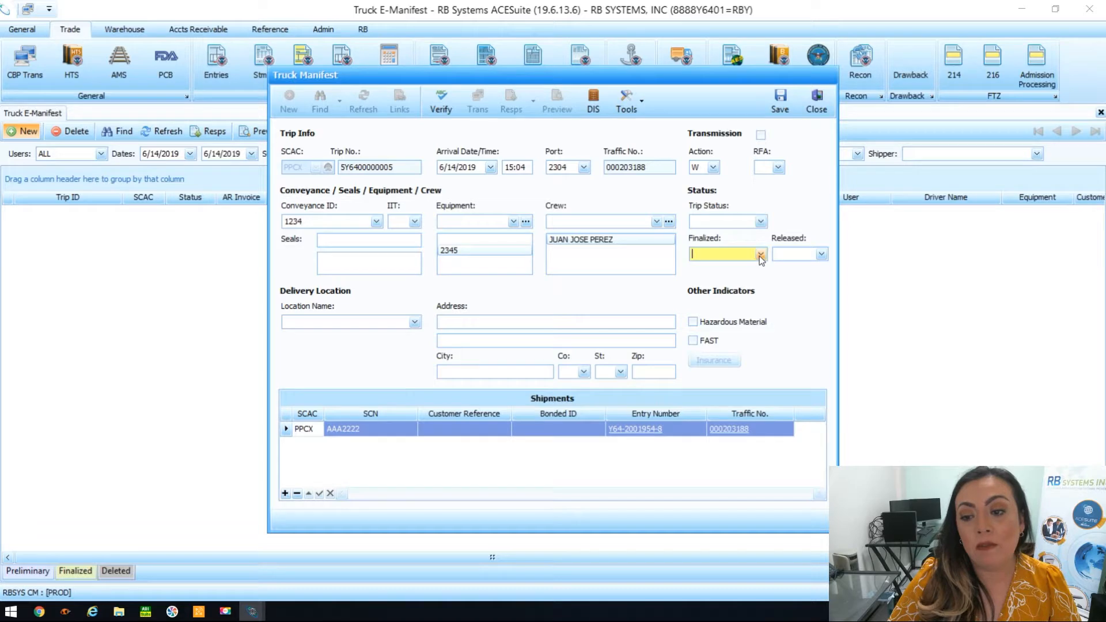
left_click(761, 255)
left_click(760, 254)
left_click(808, 254)
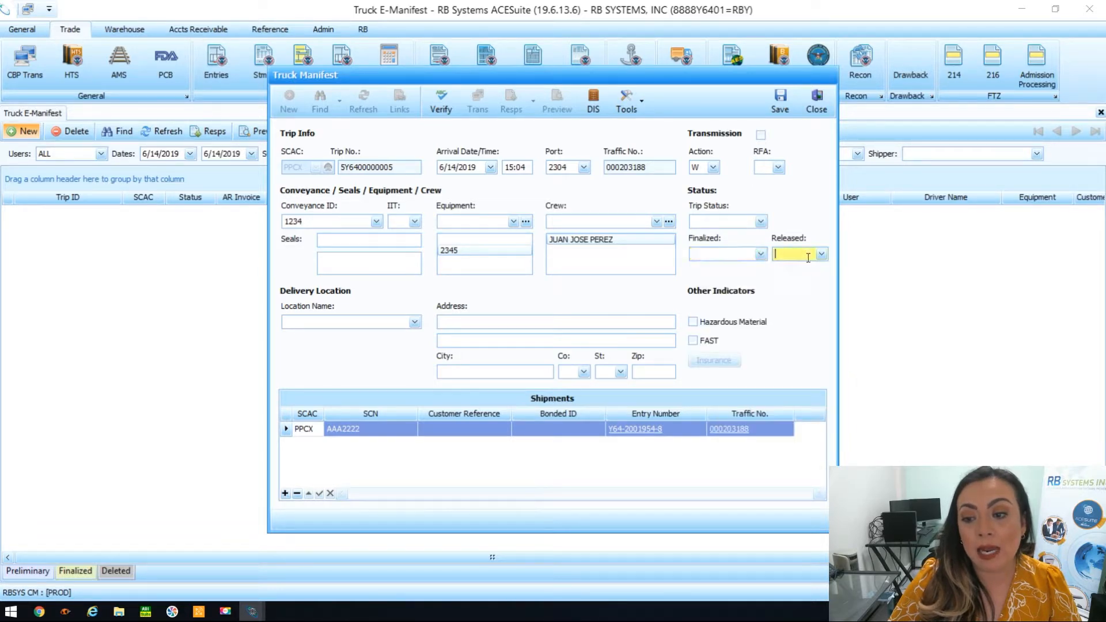
left_click(822, 254)
left_click(821, 254)
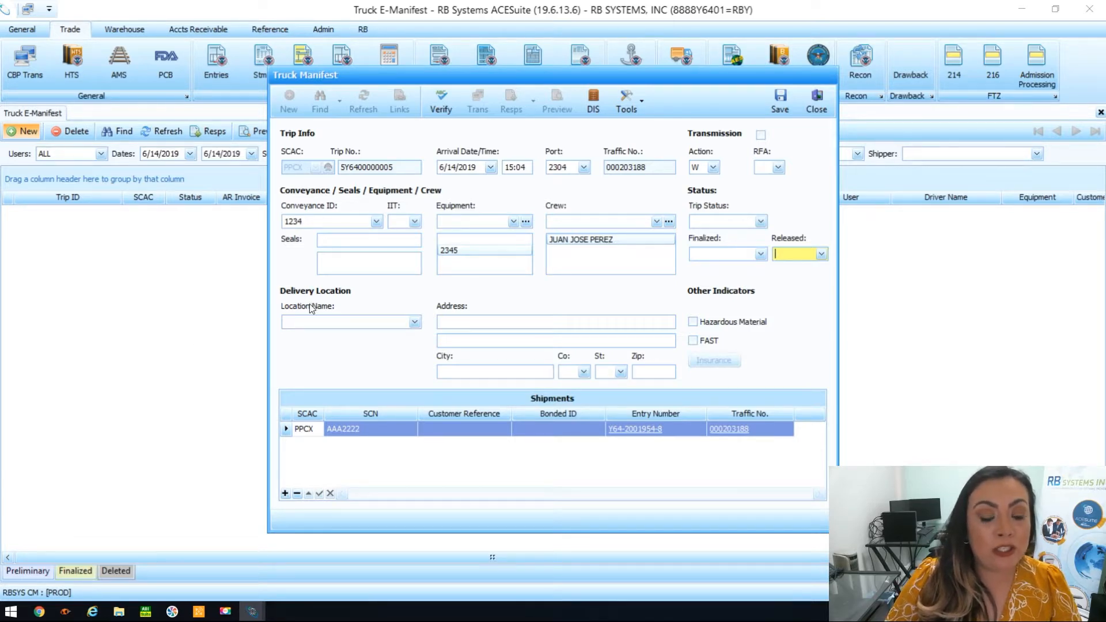
left_click(288, 321)
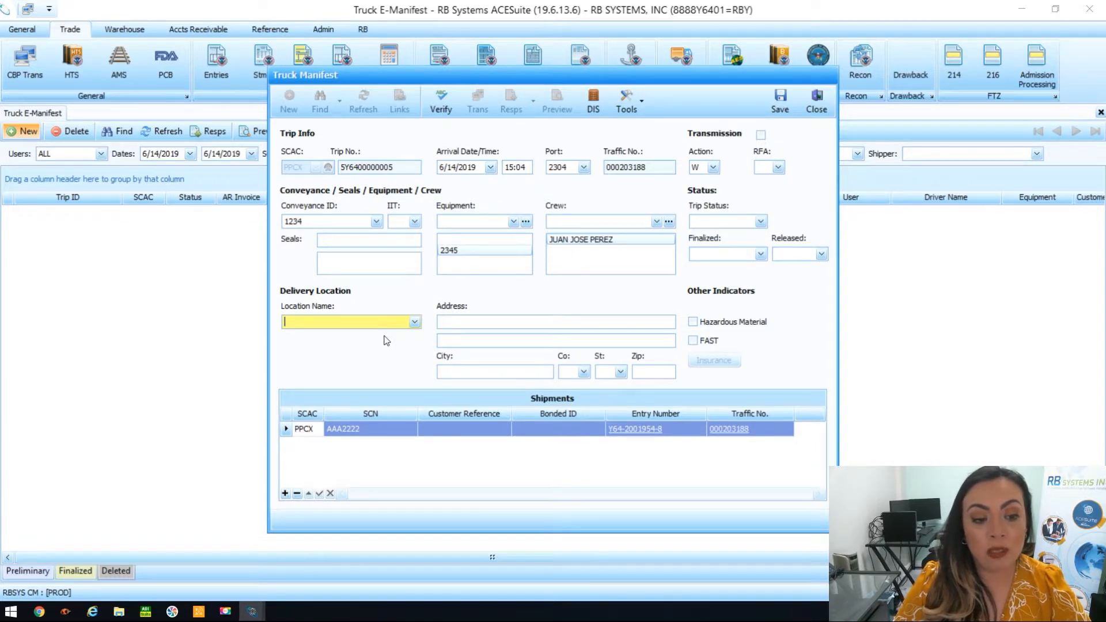
left_click(415, 322)
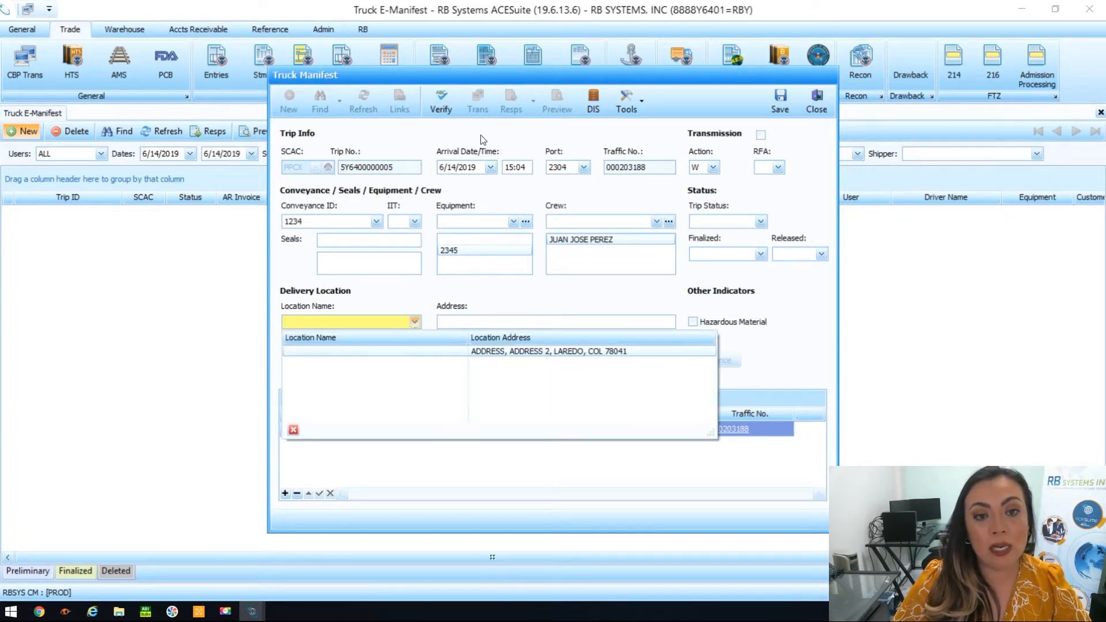
left_click_drag(447, 73, 620, 96)
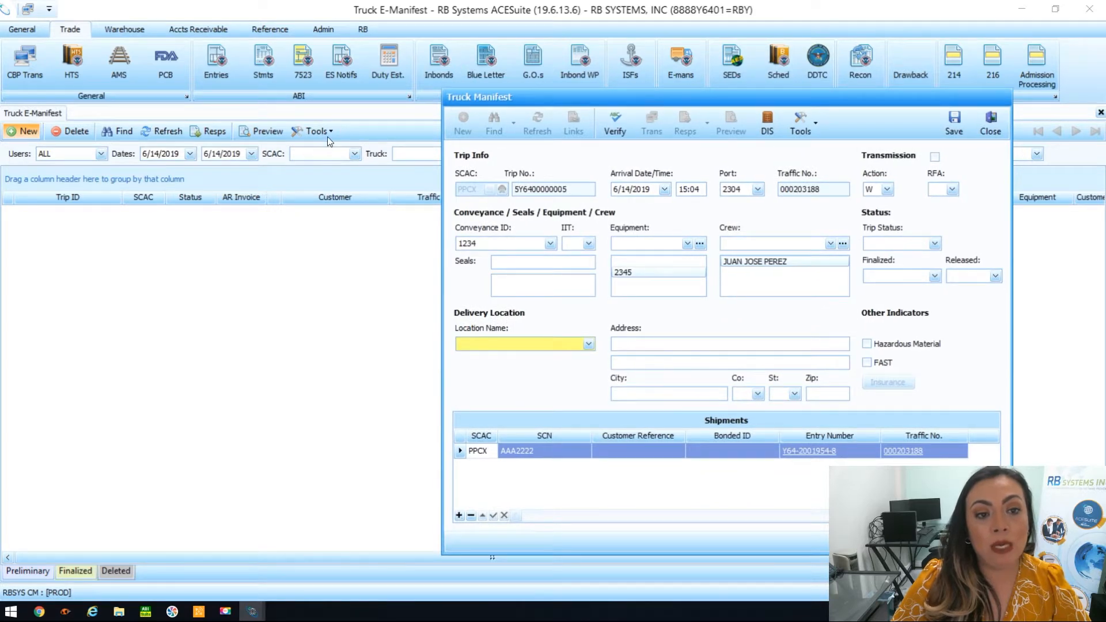
left_click_drag(535, 102, 403, 72)
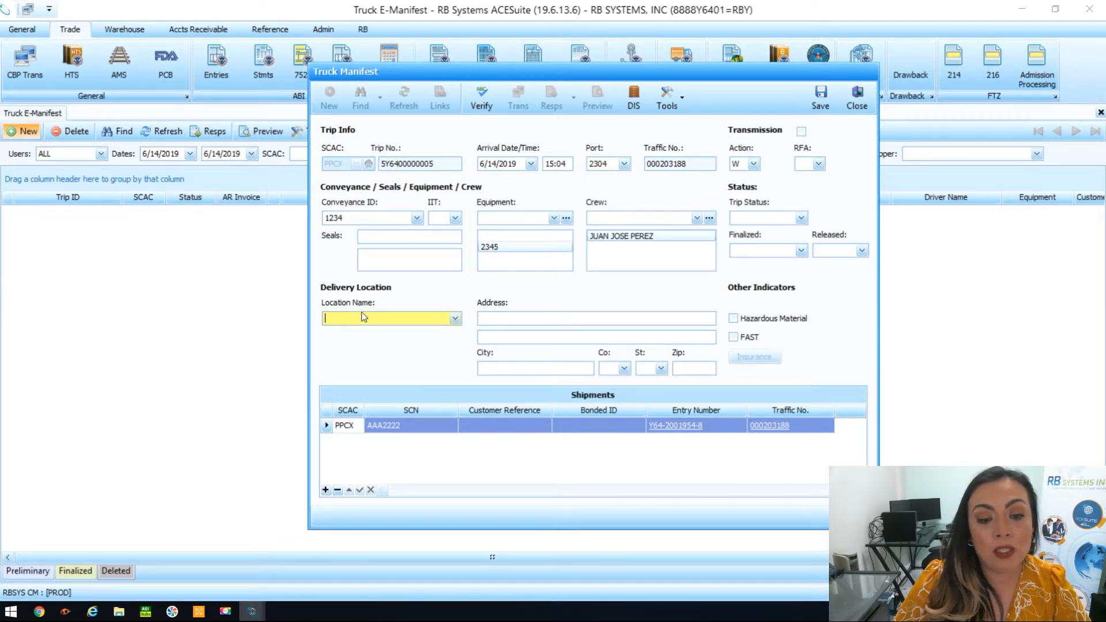
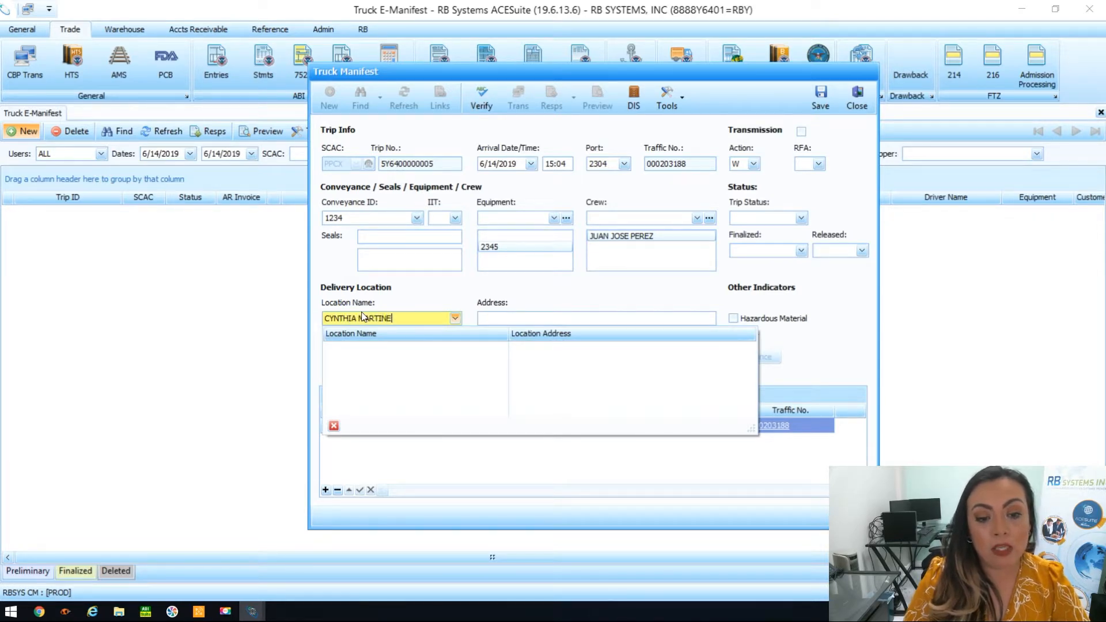
Add a new delivery location under the contact's name with street address 123 W Village
left_click(535, 319)
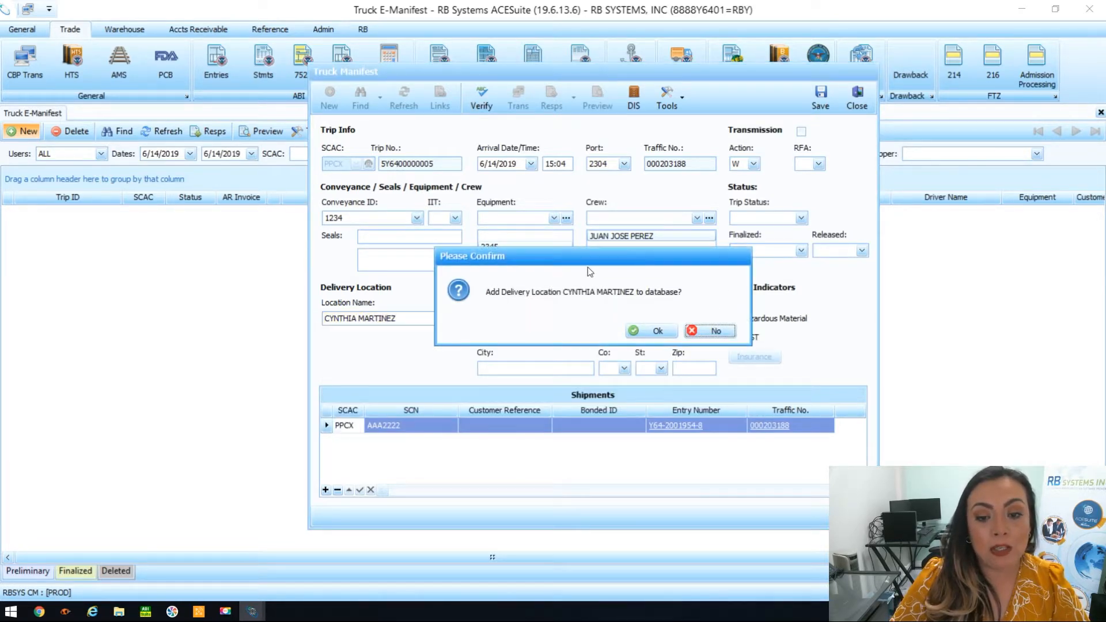
left_click(639, 328)
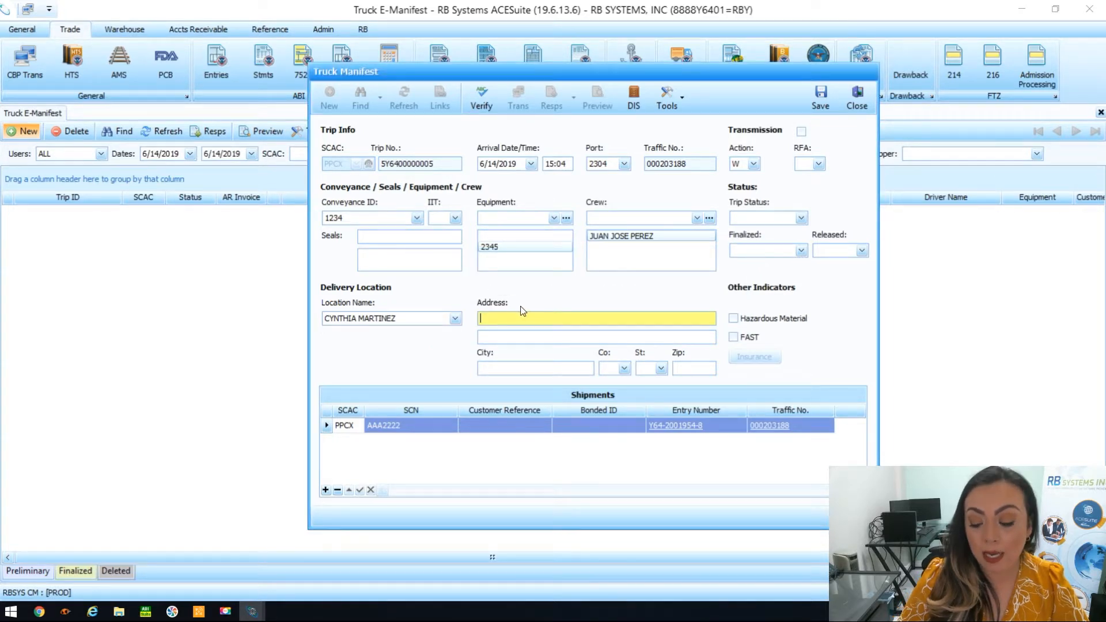
type("123 WE")
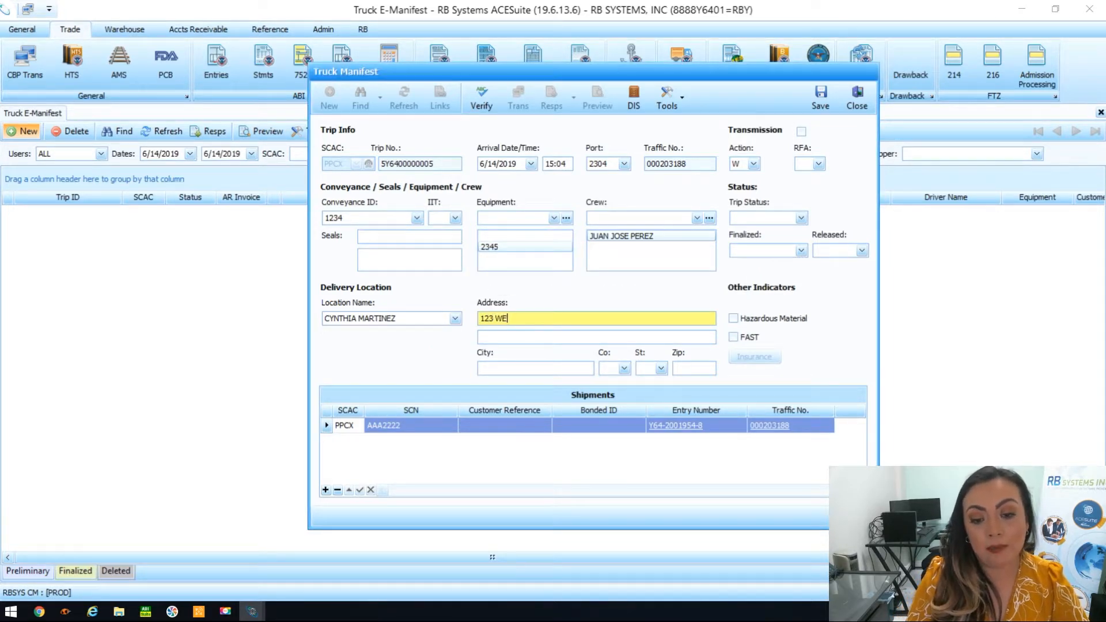
key("BackSpace")
type("VILLAGE")
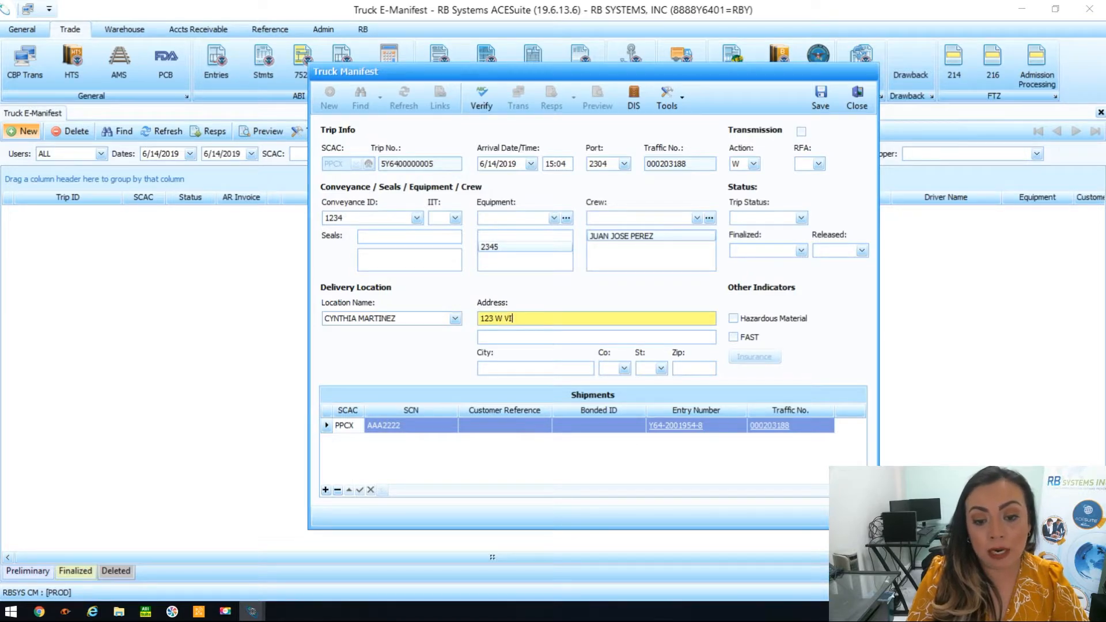
key("Tab")
key("Tab")
Complete the address with Laredo, US, TX, 78041, and tick Hazardous Material and FAST
type("LAREDO")
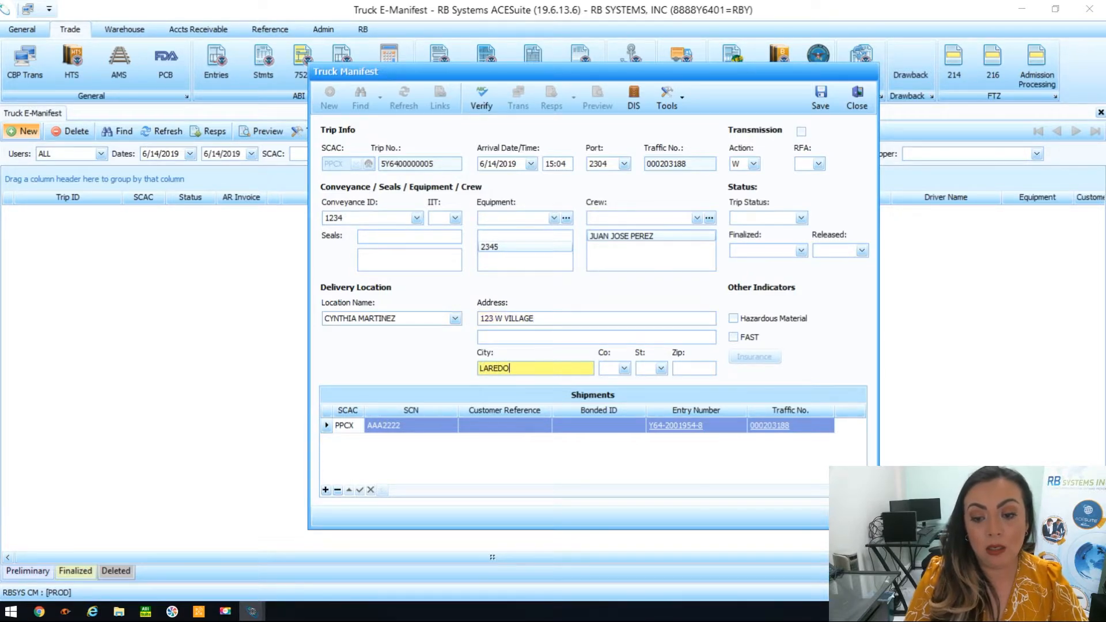
key("Tab")
type("U")
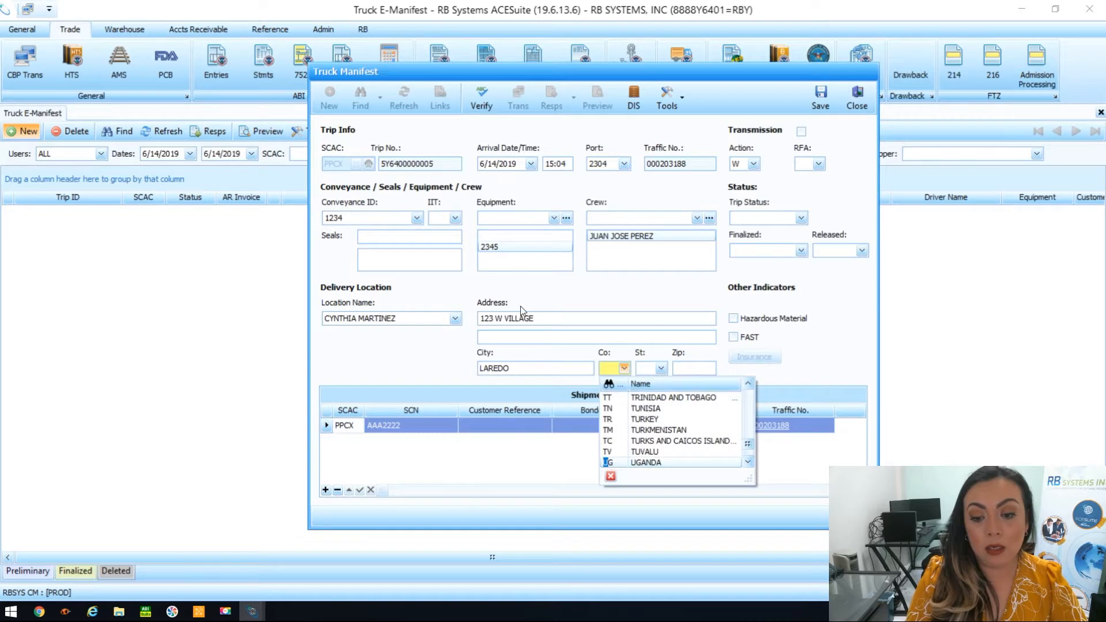
type("S")
key("Return")
key("Tab")
type("TX")
key("Tab")
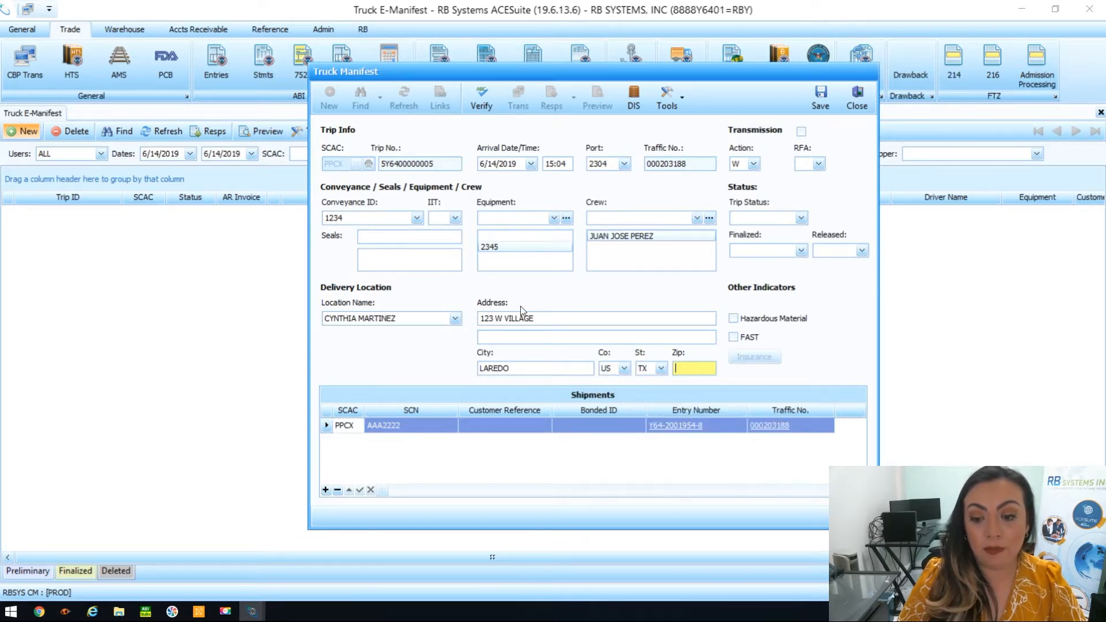
type("78041")
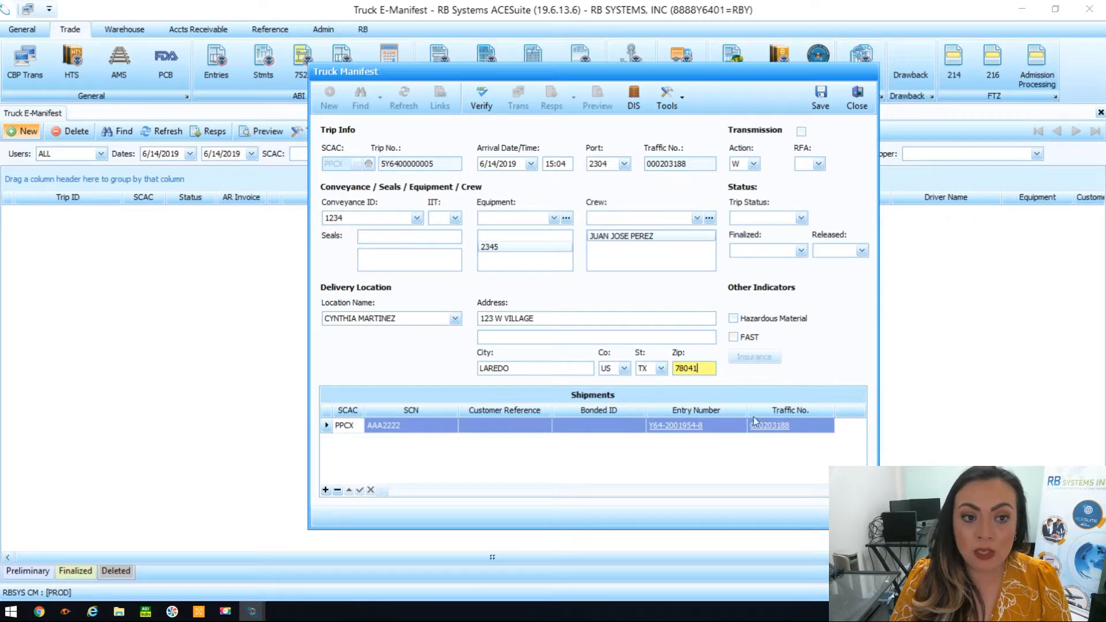
left_click(734, 319)
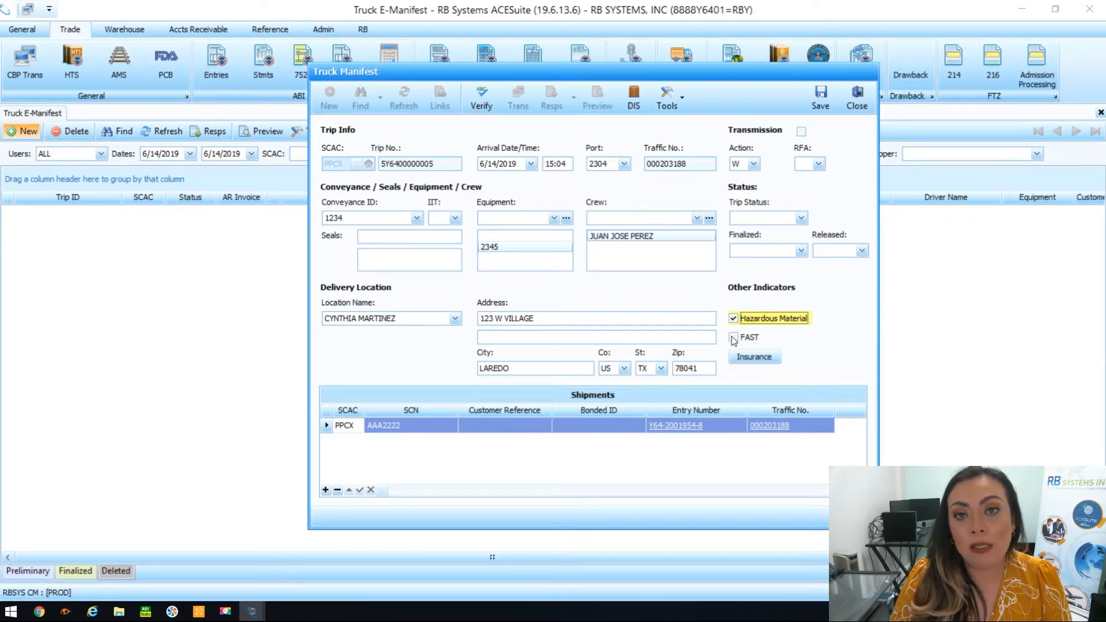
left_click(733, 338)
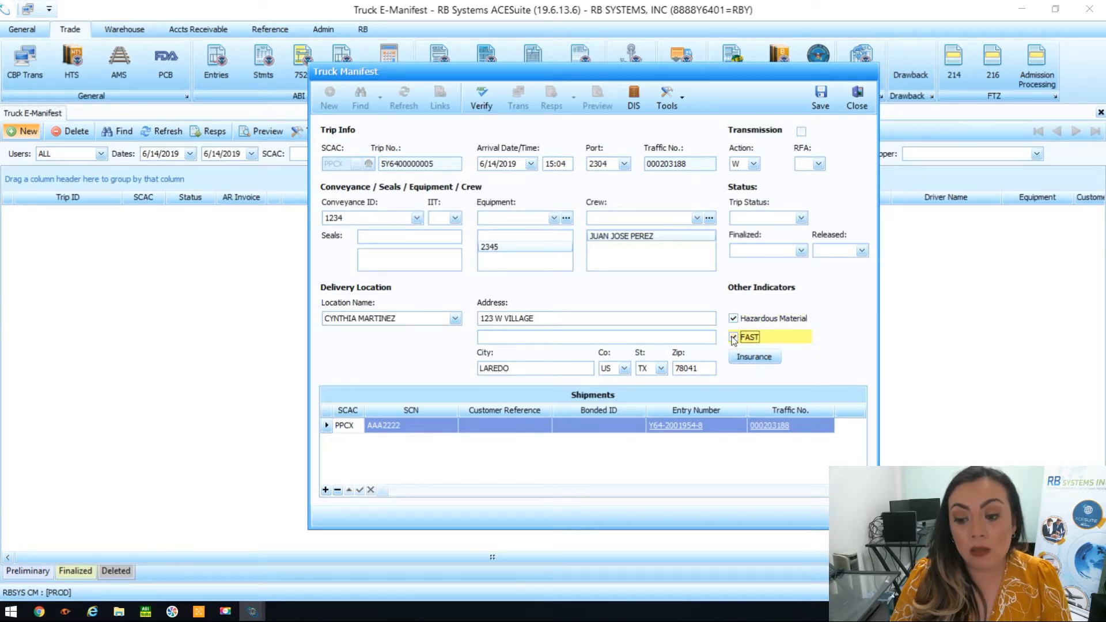
Review the hazmat insurance details, then clear both the FAST and Hazardous Material indicators
left_click(733, 338)
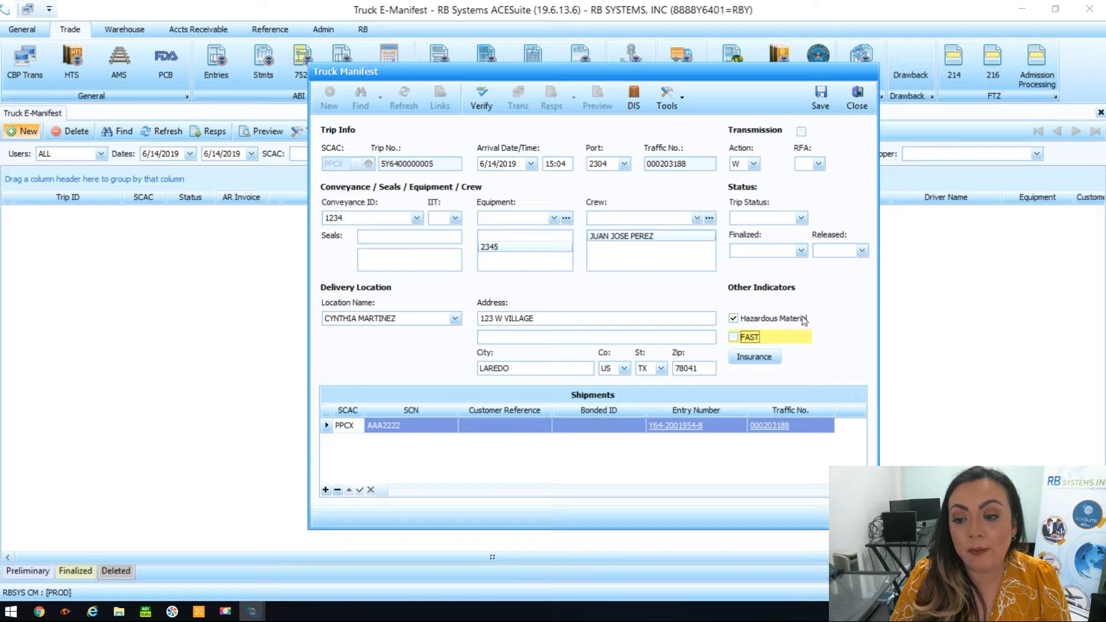
left_click(771, 359)
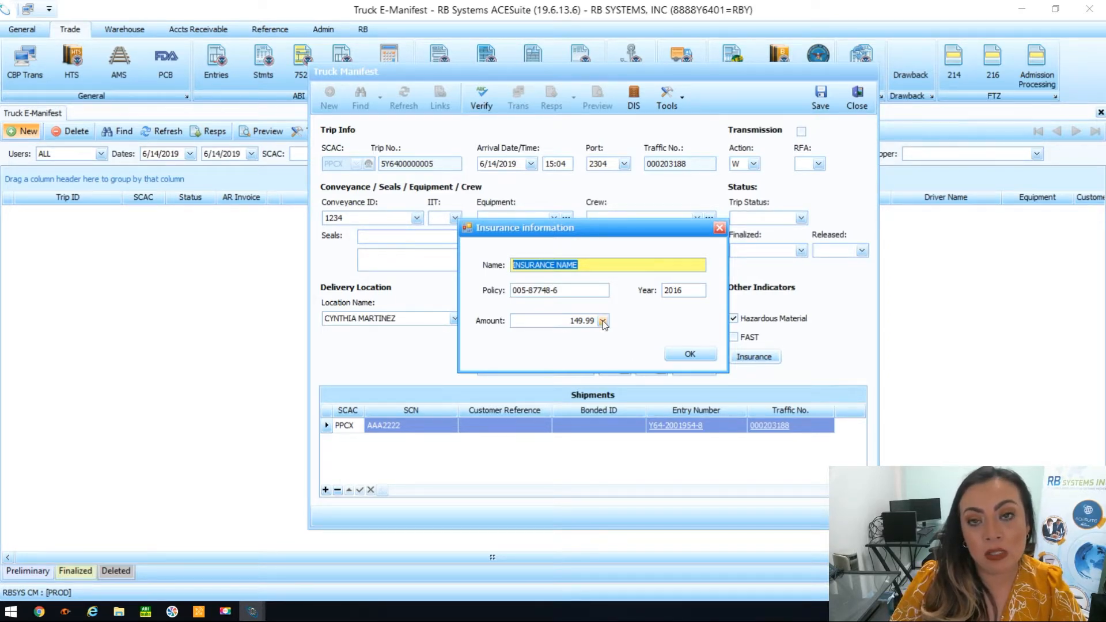
left_click(679, 350)
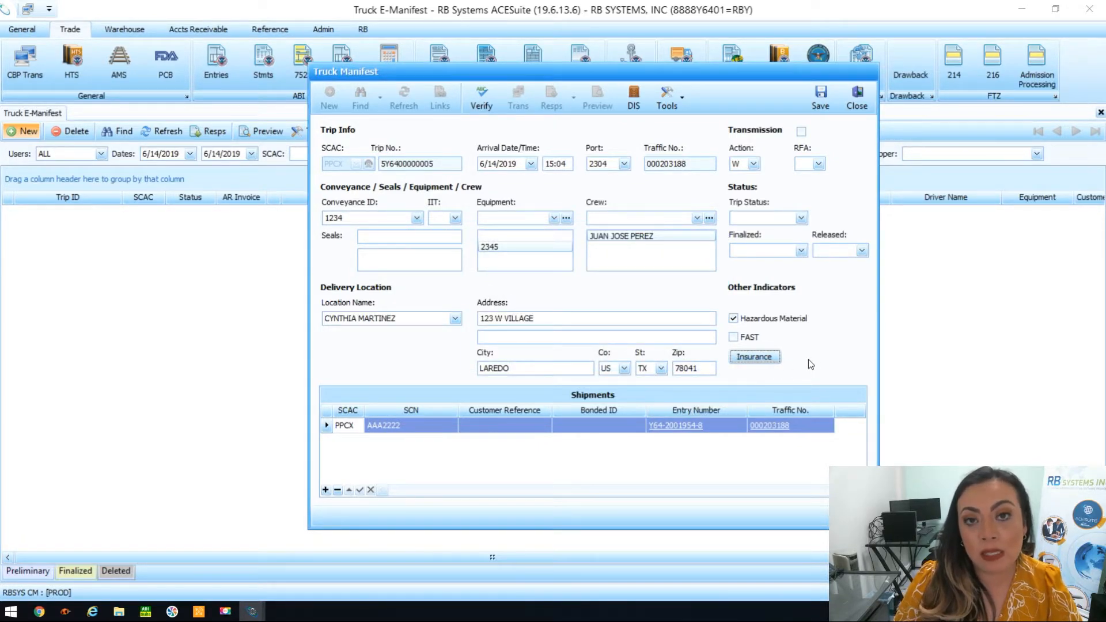
left_click(762, 357)
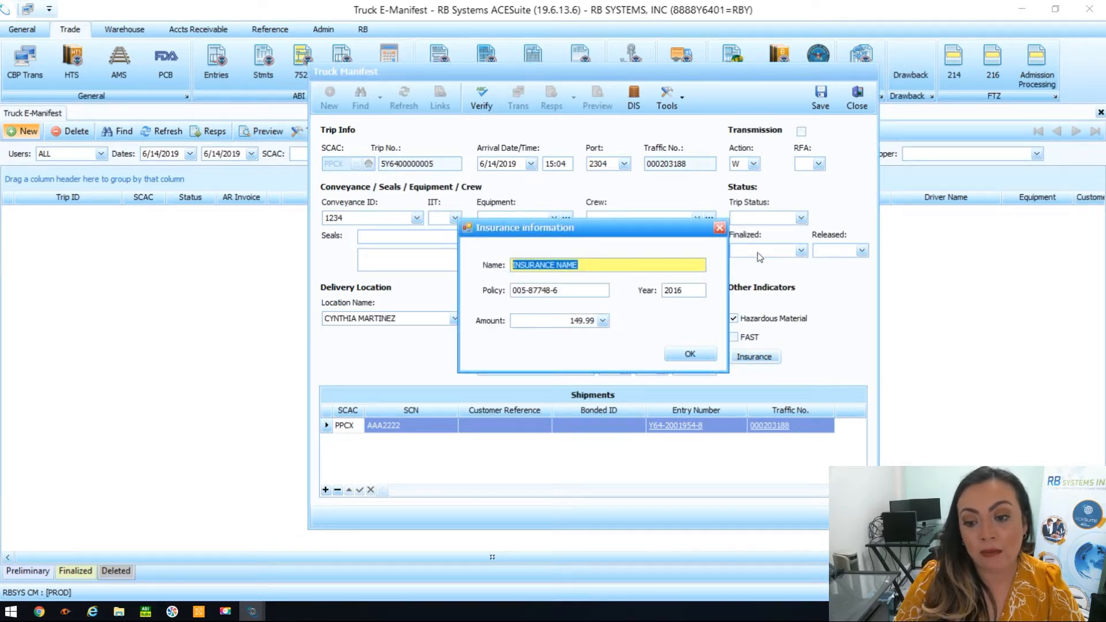
left_click(719, 228)
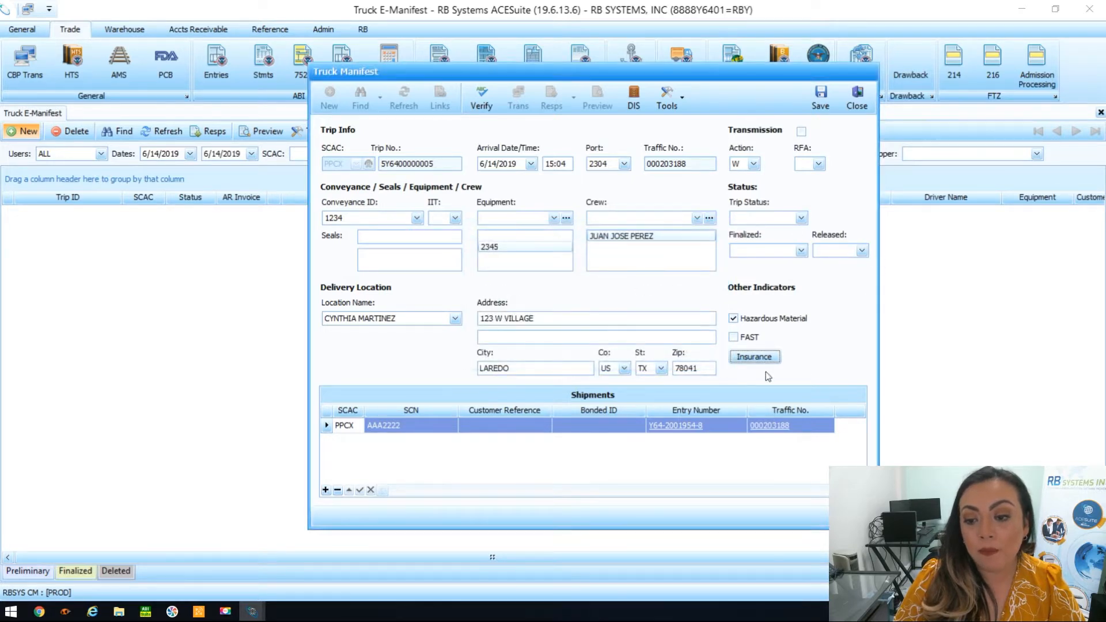
left_click(734, 338)
left_click(734, 338)
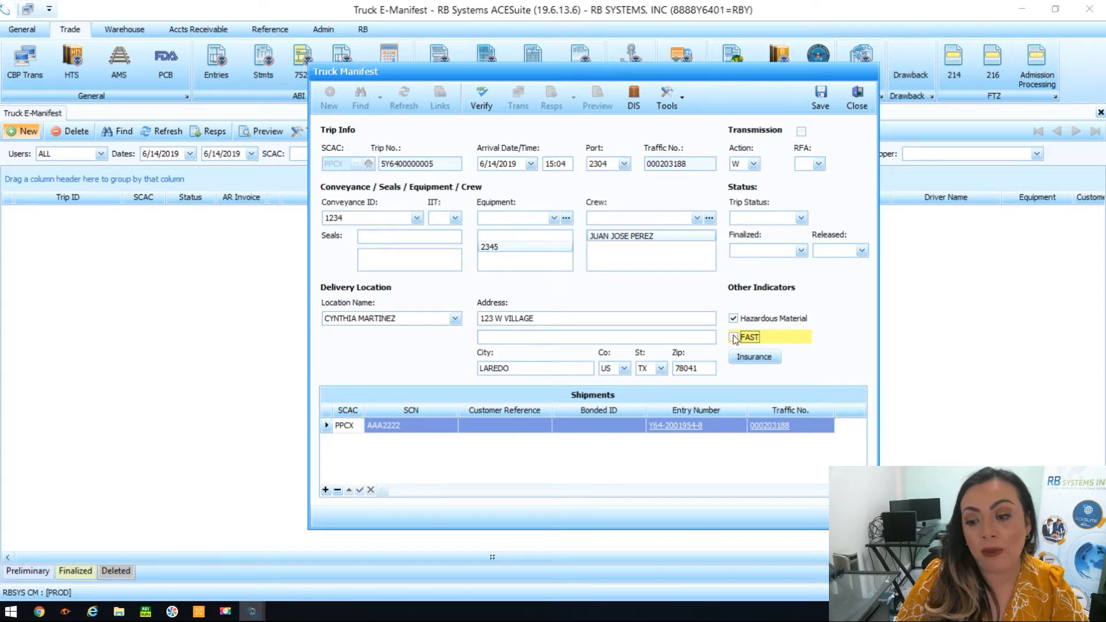
left_click(734, 318)
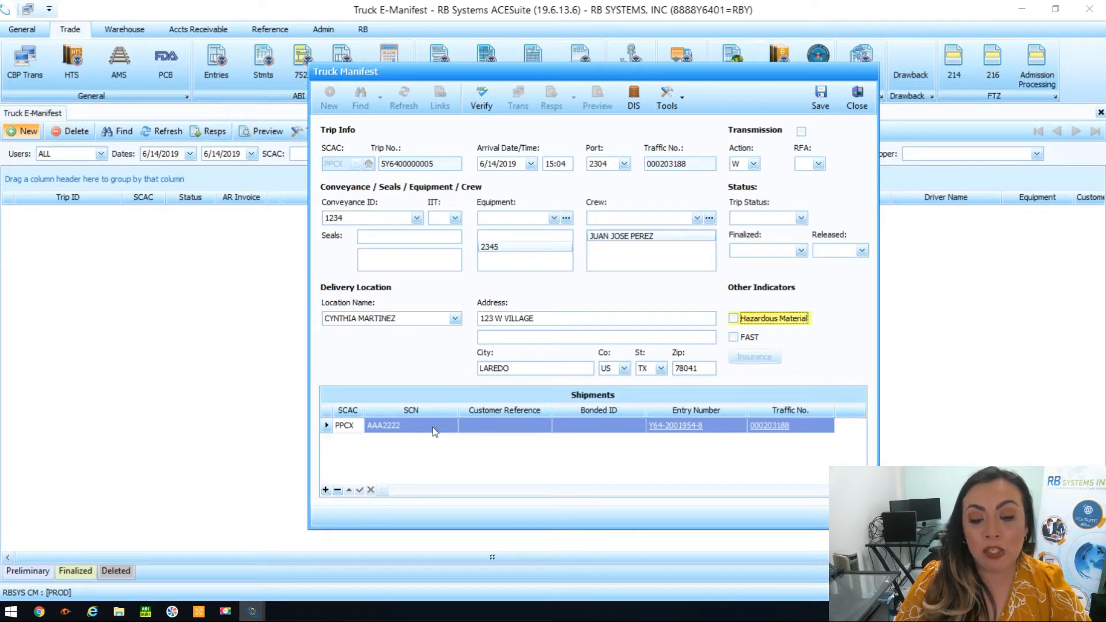
Open shipment AAA2222's detail window and show its bill of lading type choices
double_click(377, 429)
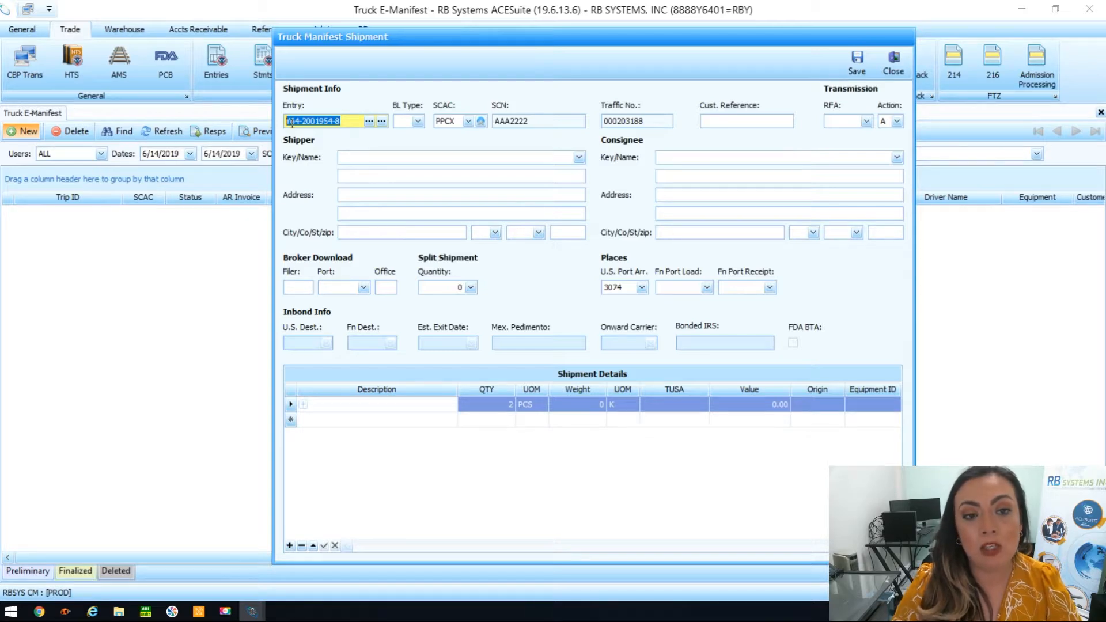
left_click(405, 122)
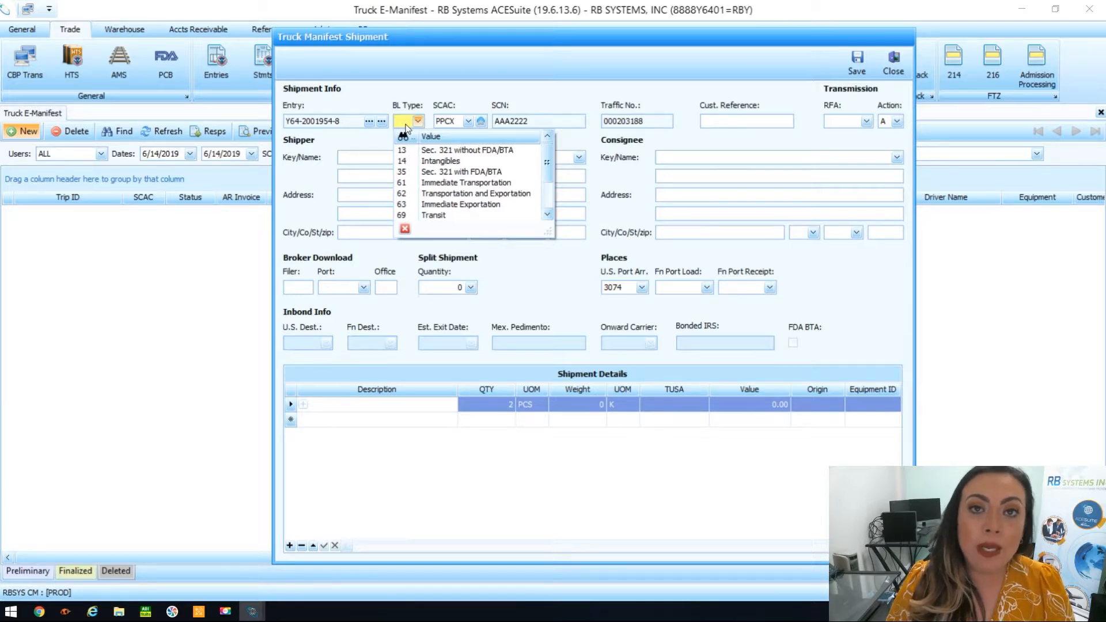
Browse the BL Type list leaving it blank, and check the SCAC list keeping PPCX
left_click(406, 124)
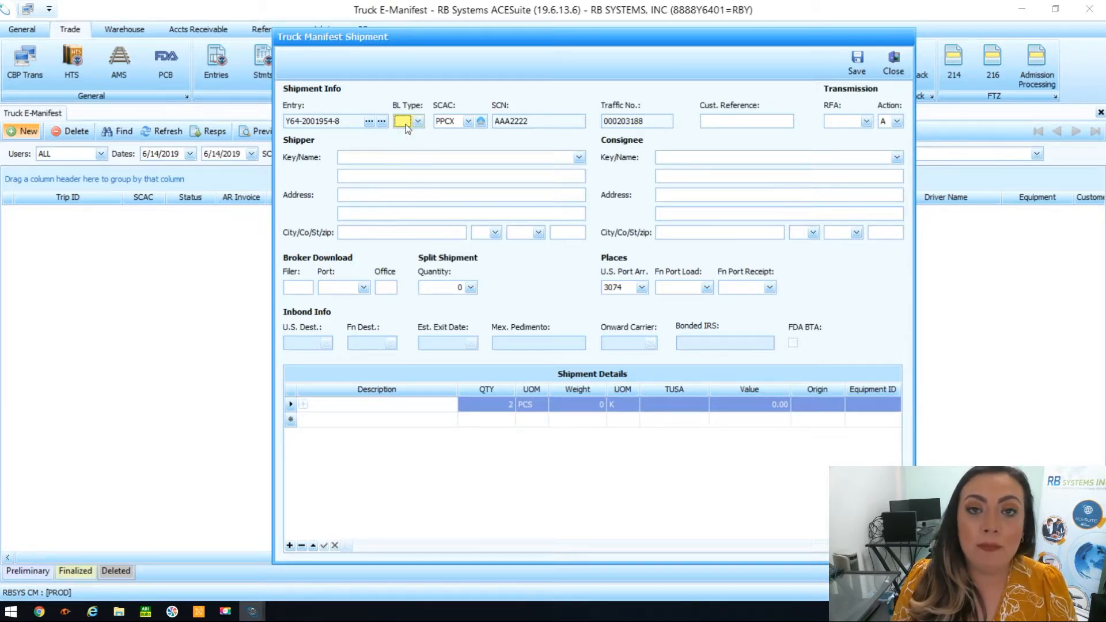
left_click(416, 118)
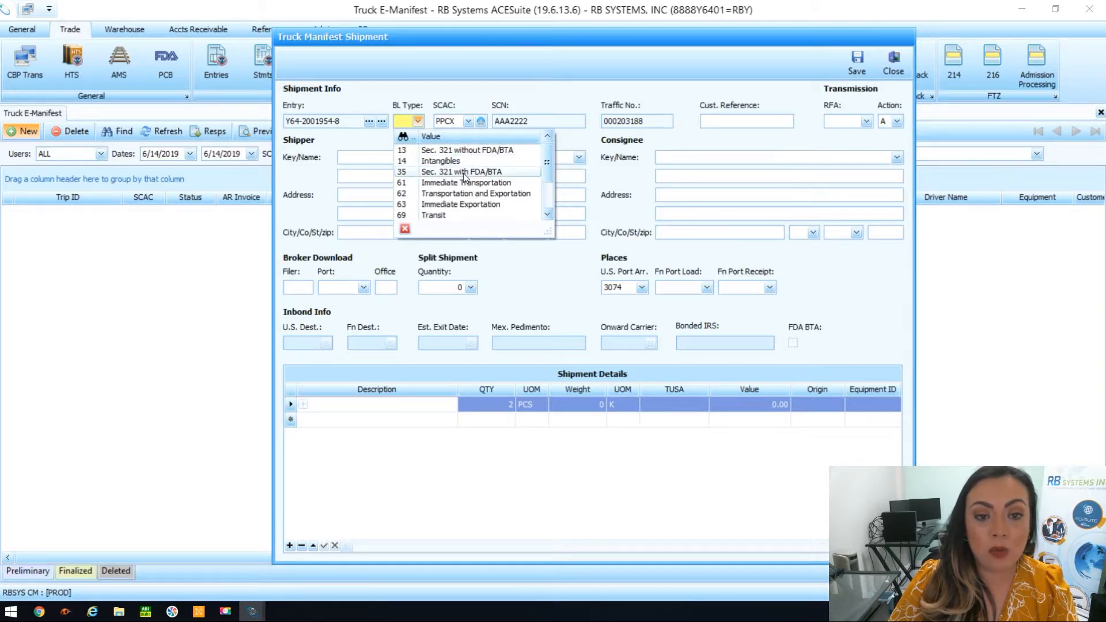
scroll(469, 190, "down", 1)
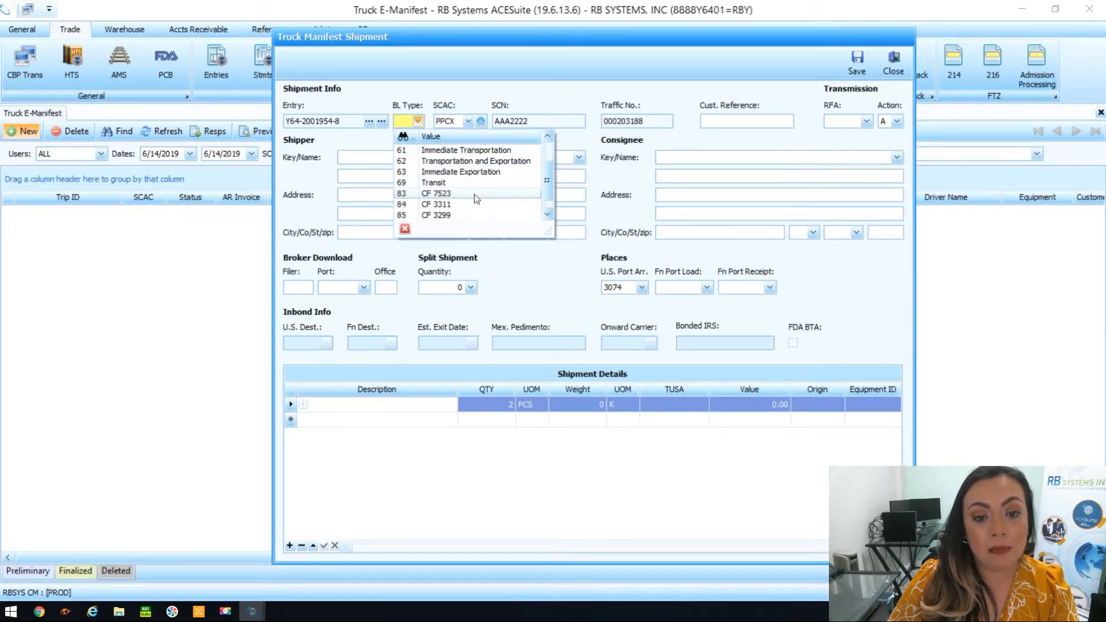
scroll(474, 193, "down", 1)
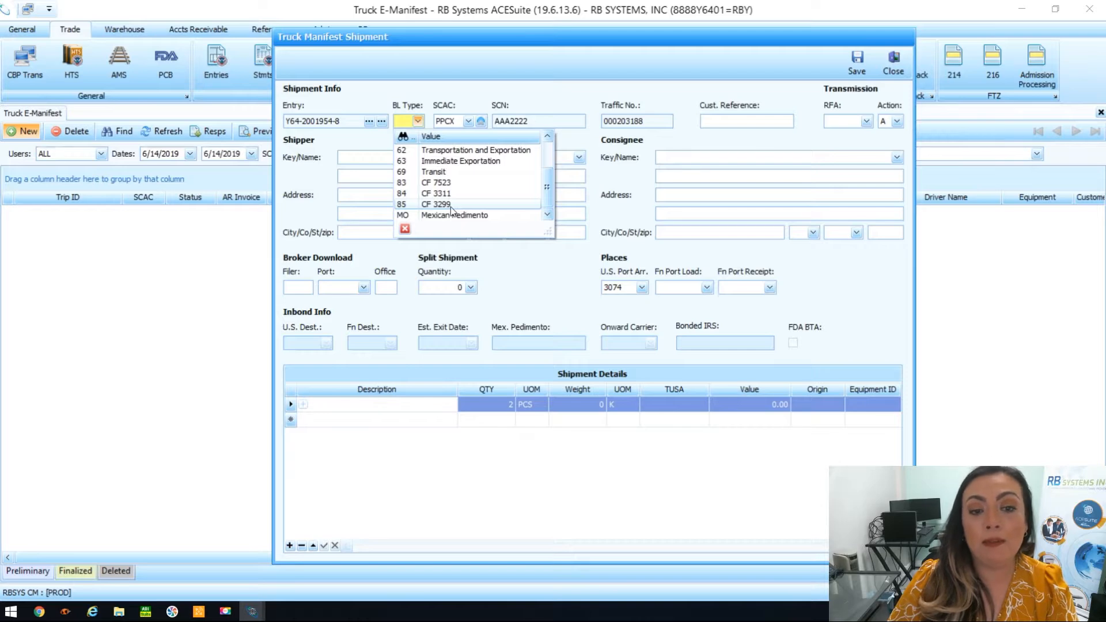
scroll(450, 206, "up", 2)
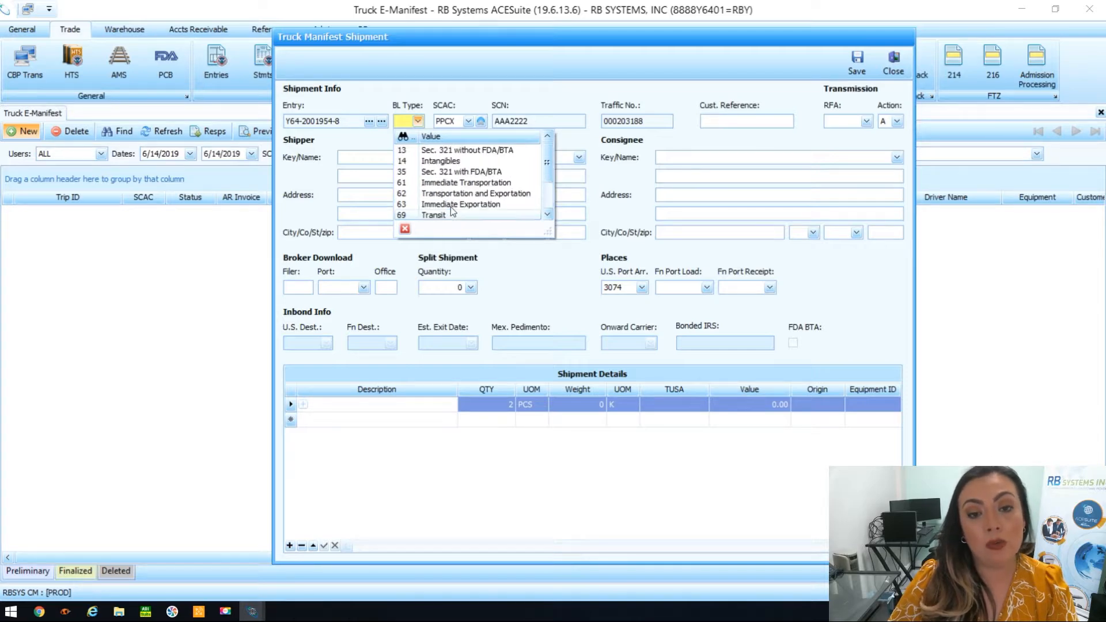
left_click(401, 122)
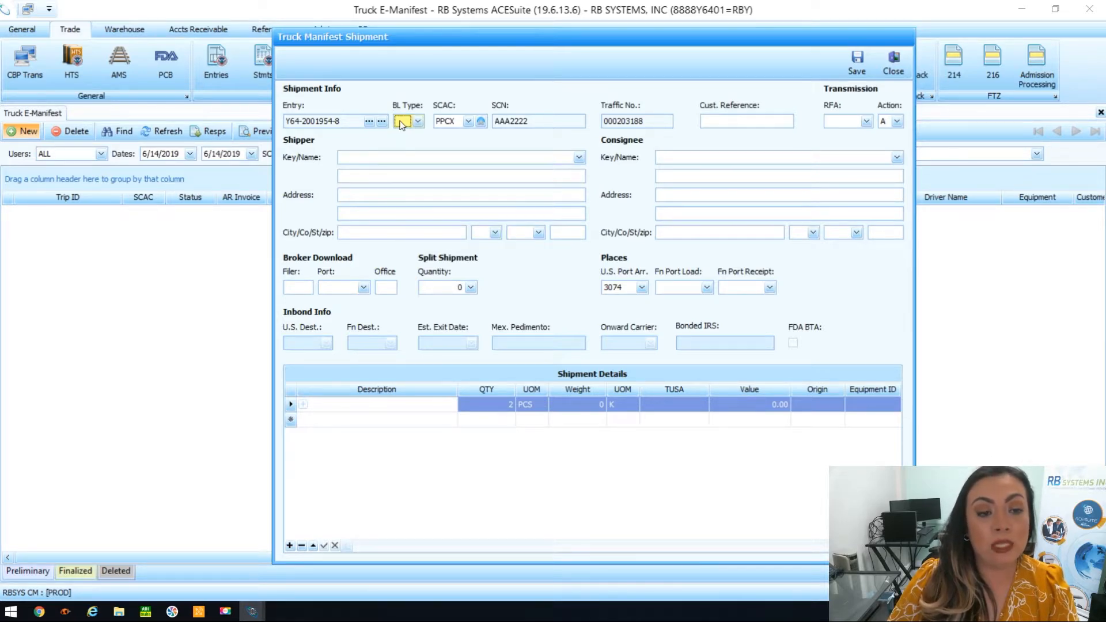
left_click(443, 123)
left_click(442, 122)
Enter TEST 123 as the Cust. Reference for shipment AAA2222
left_click(529, 121)
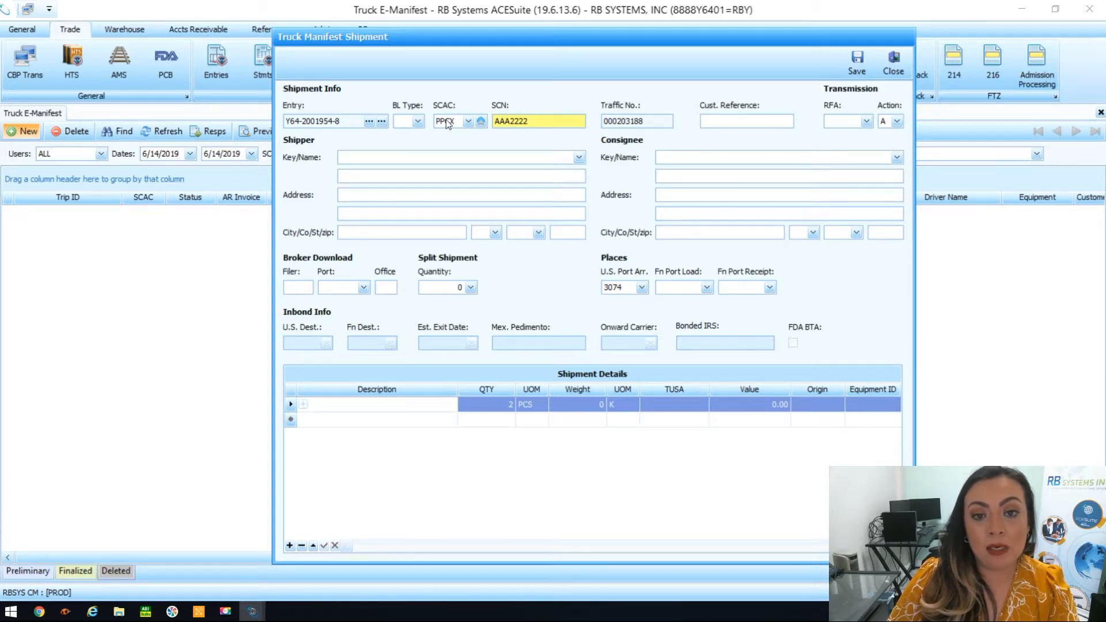
double_click(521, 121)
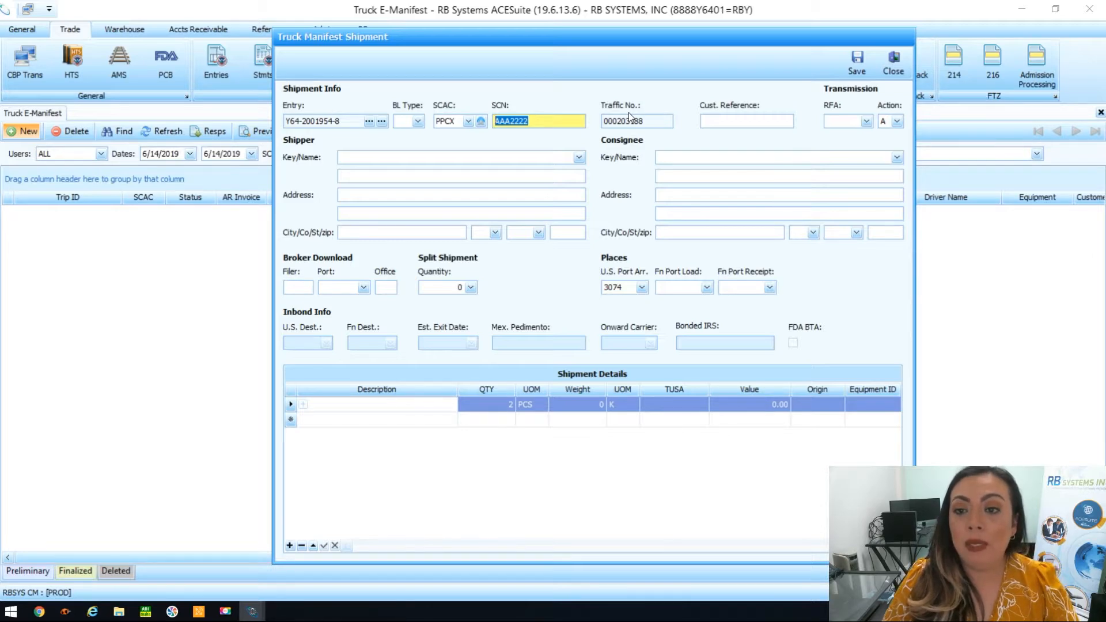
left_click(730, 122)
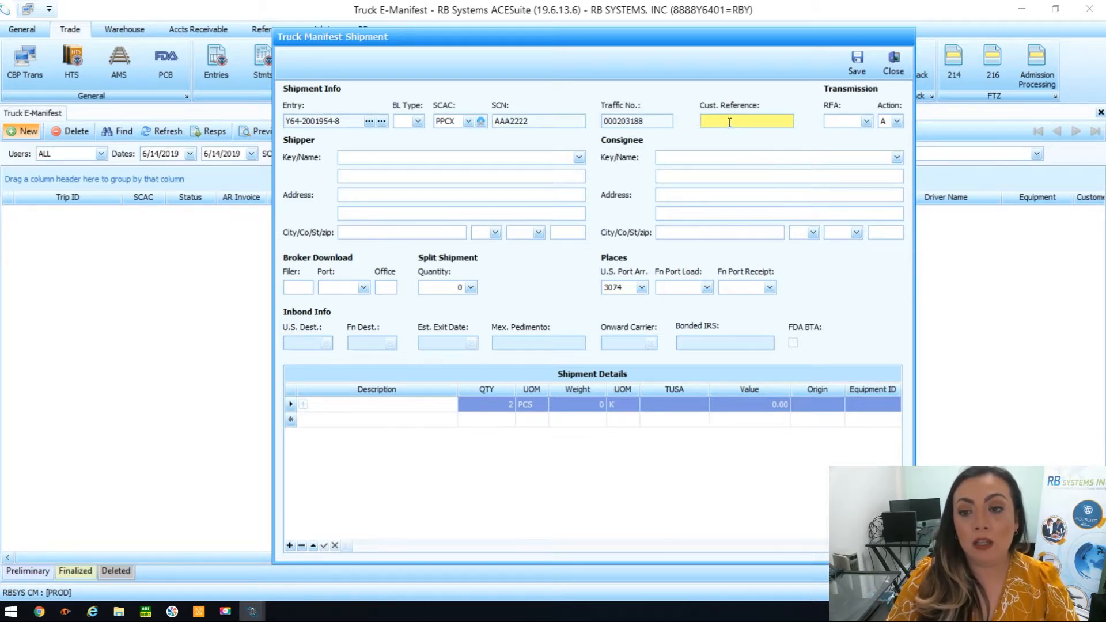
type("TEST 123")
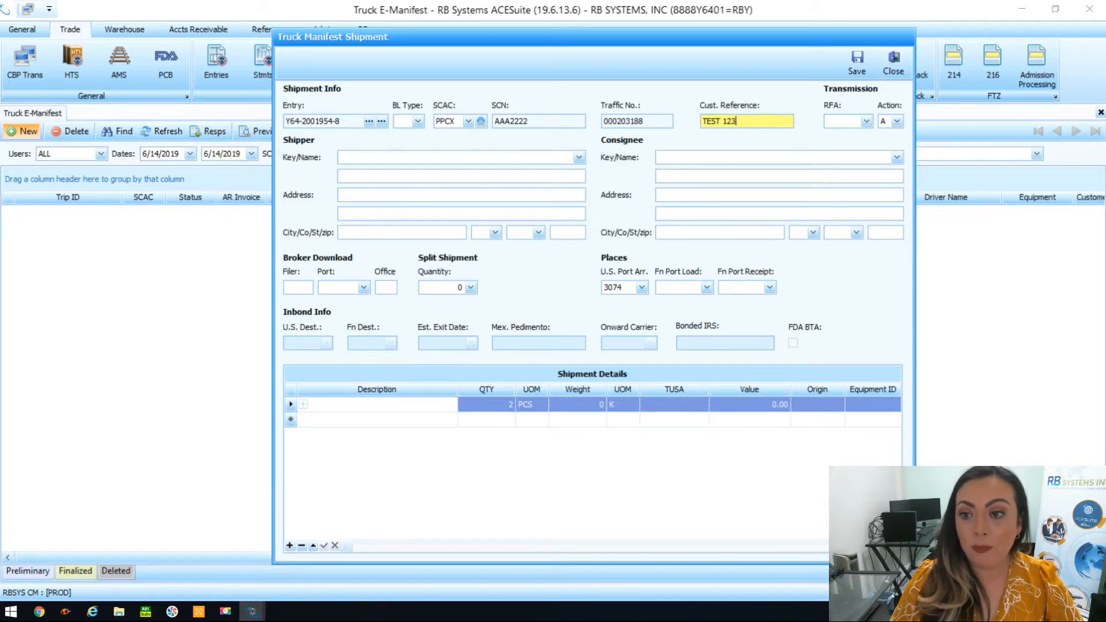
key("Tab")
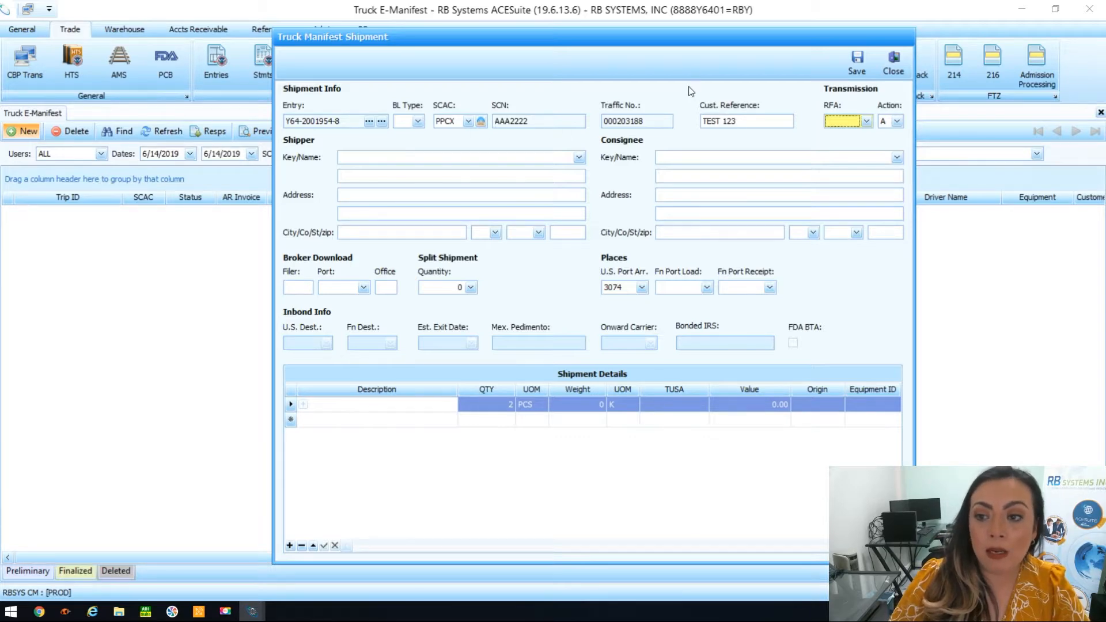
Leave the RFA code blank and keep the transmission action as A - Add
left_click(866, 122)
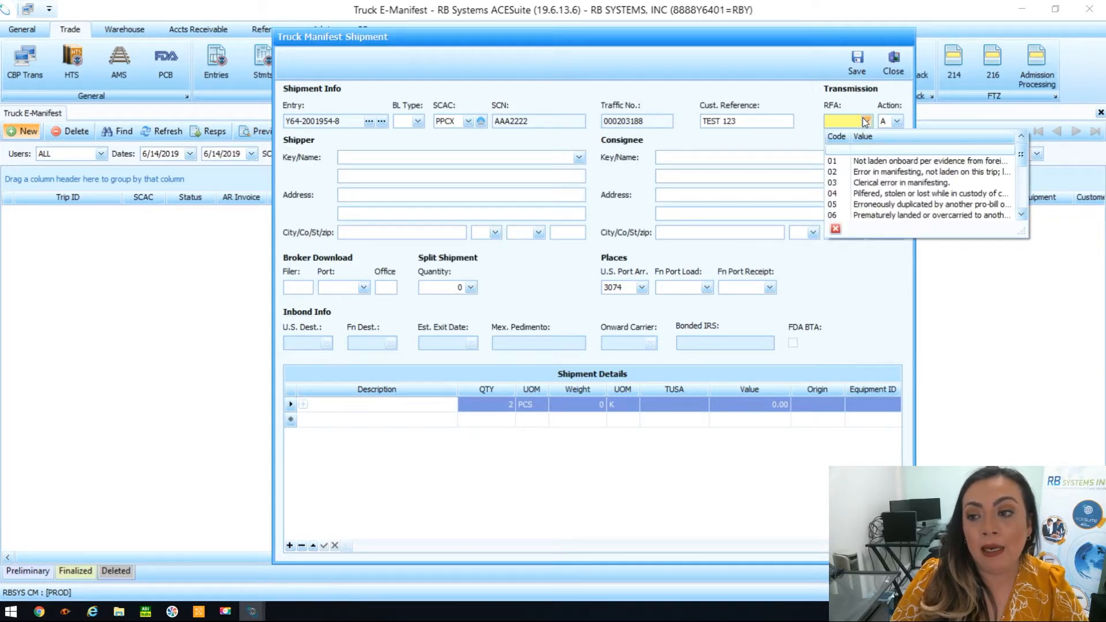
left_click(896, 121)
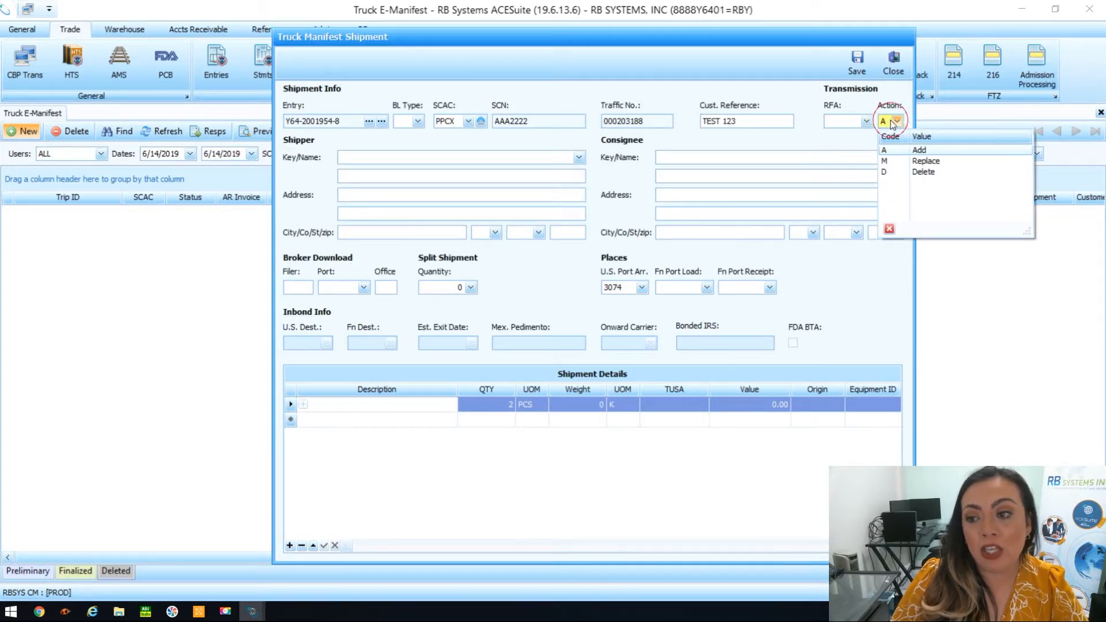
left_click(917, 150)
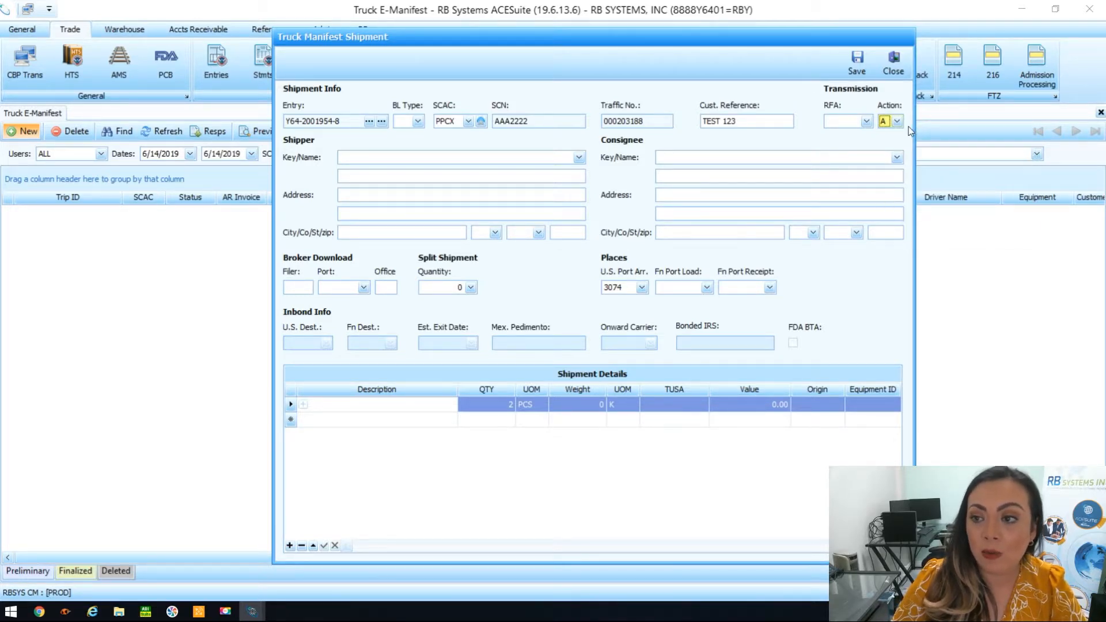
left_click(362, 155)
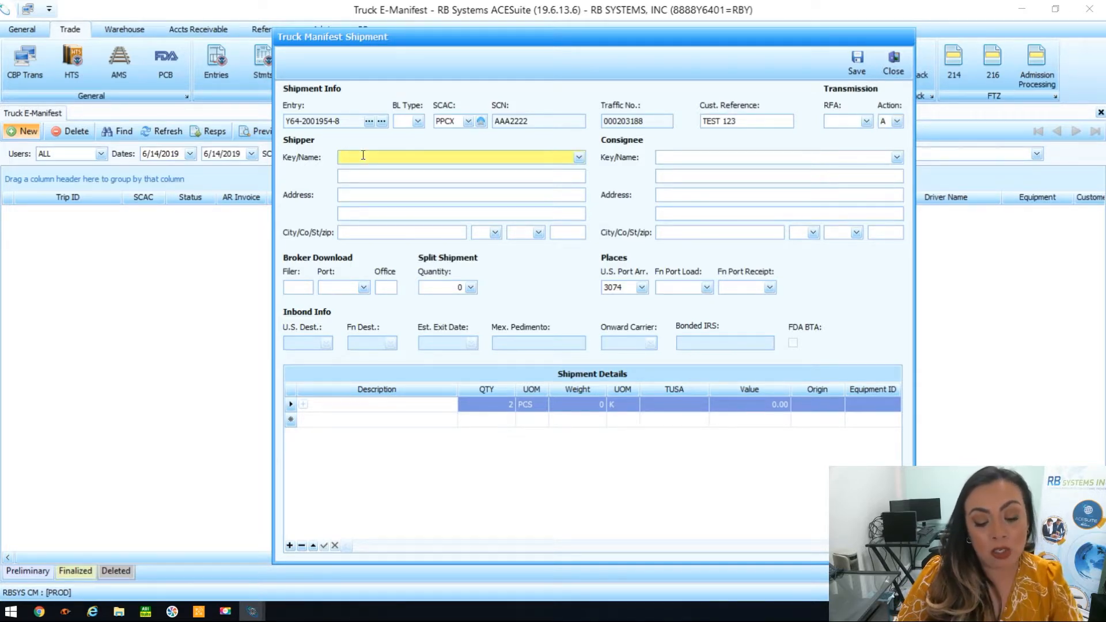
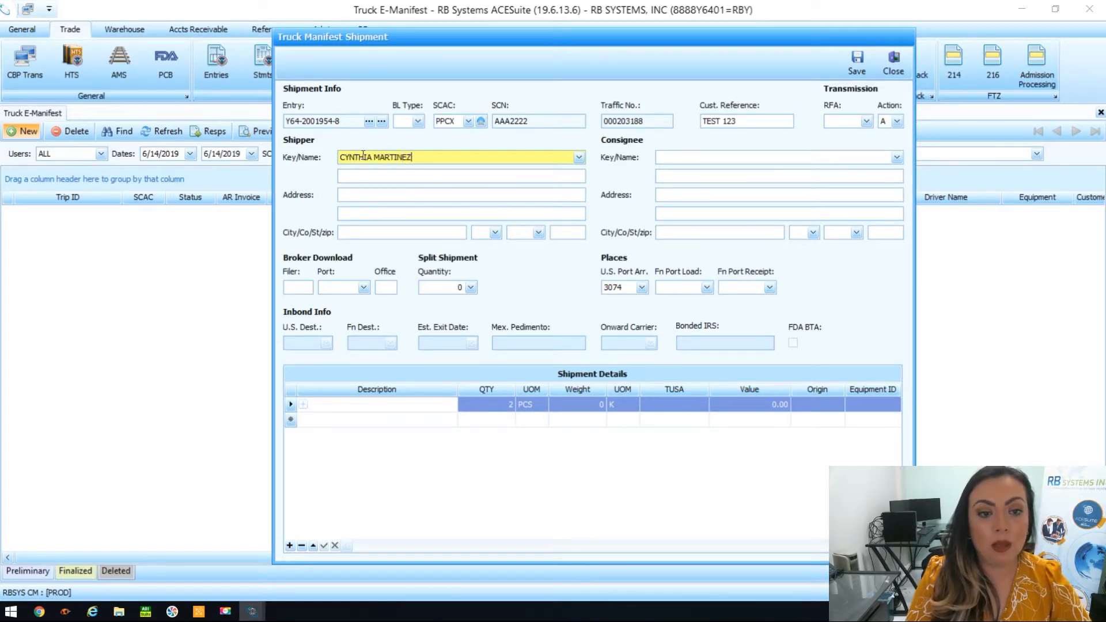
Replace the typed contact name with shipper SHIPPER NAME [SHIP] (Texas, US address), then search consignee CONS
key("Tab")
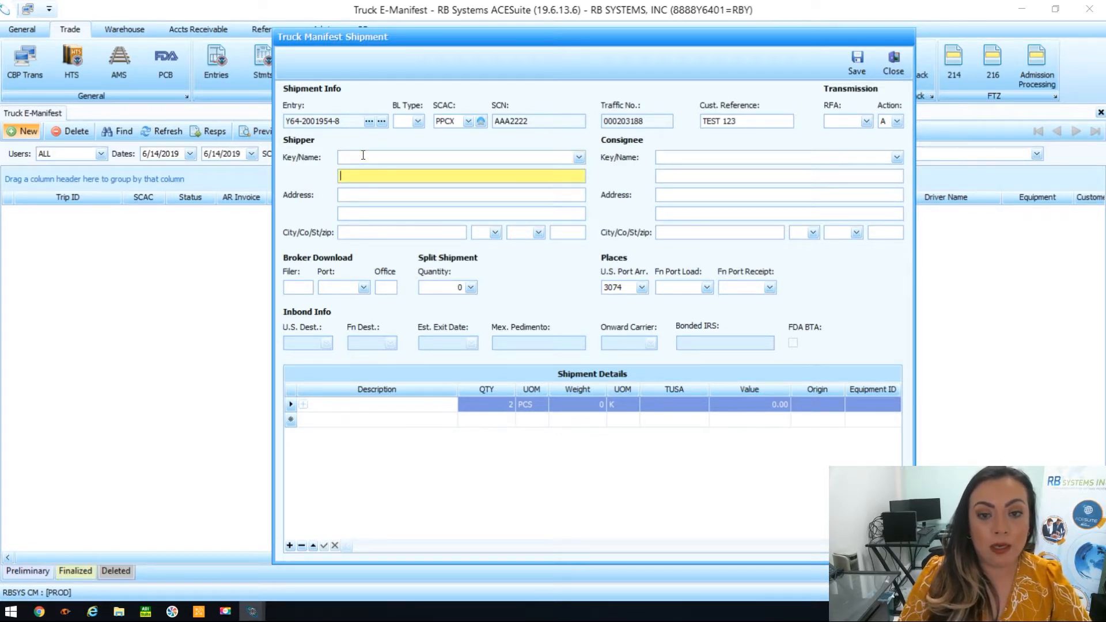
left_click(363, 155)
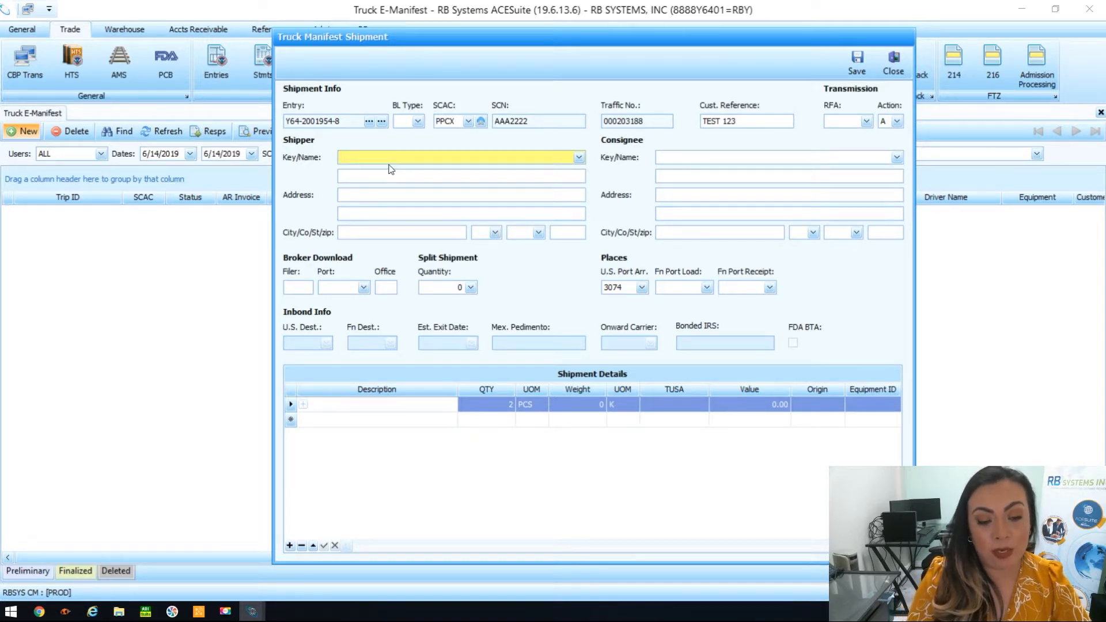
type("SHIPPER 003 [S003")
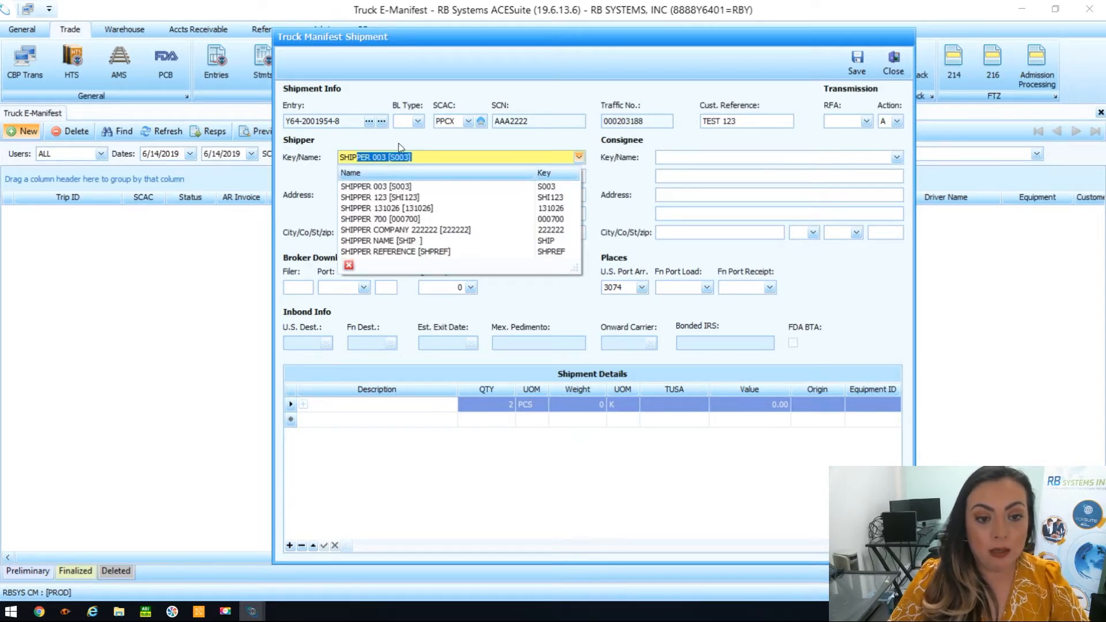
left_click(376, 241)
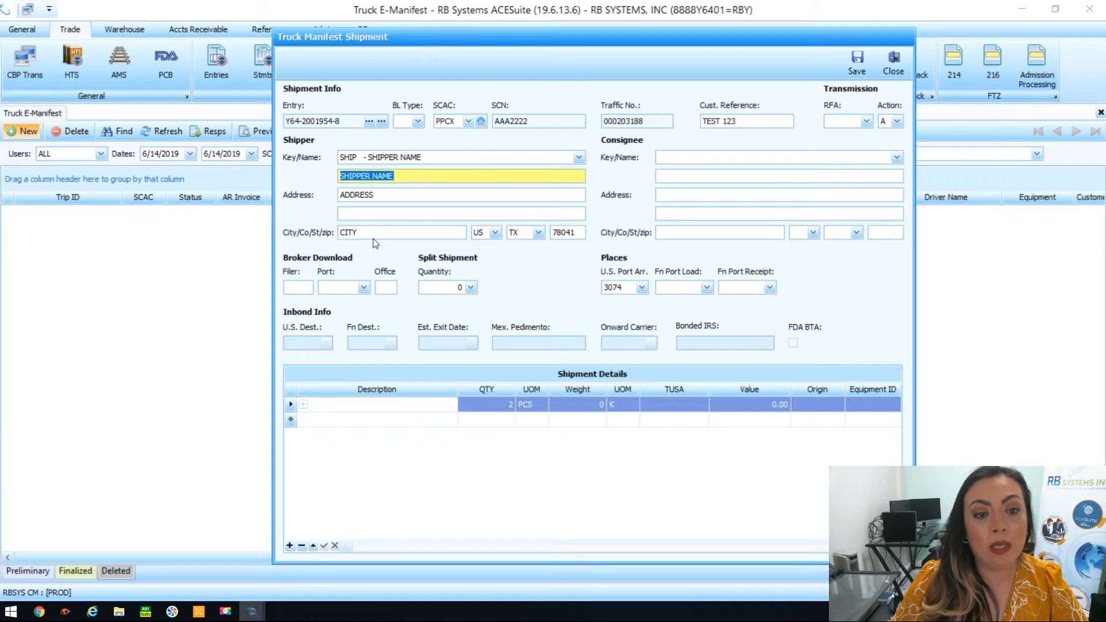
key("Tab")
key("Tab")
key("Tab")
key("Tab")
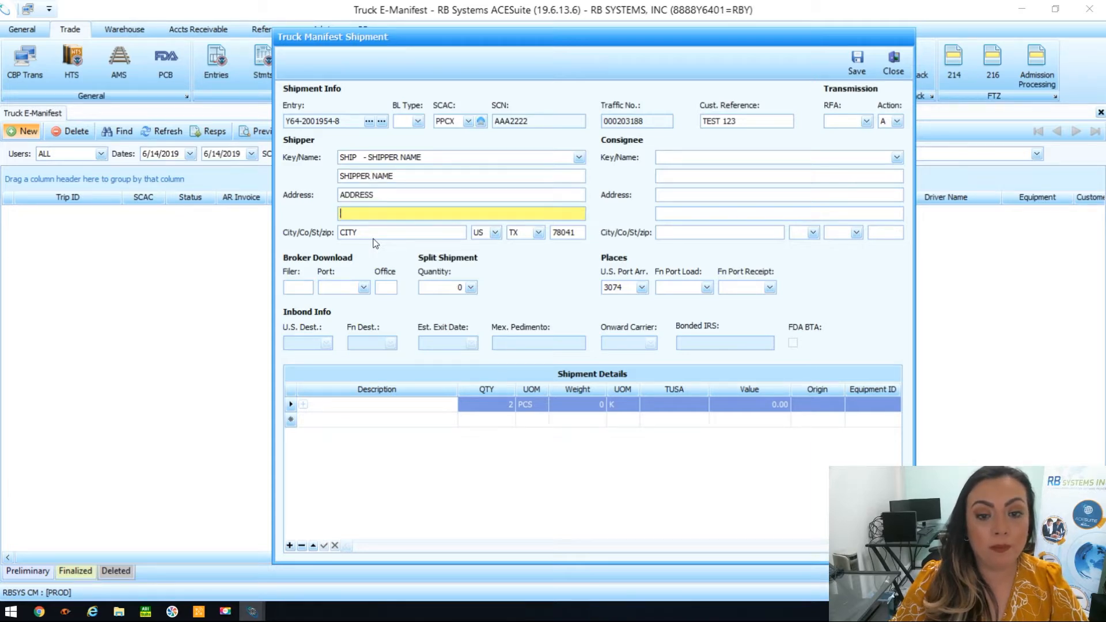
left_click(691, 156)
type("CONSIGNEE 131026 - 131026")
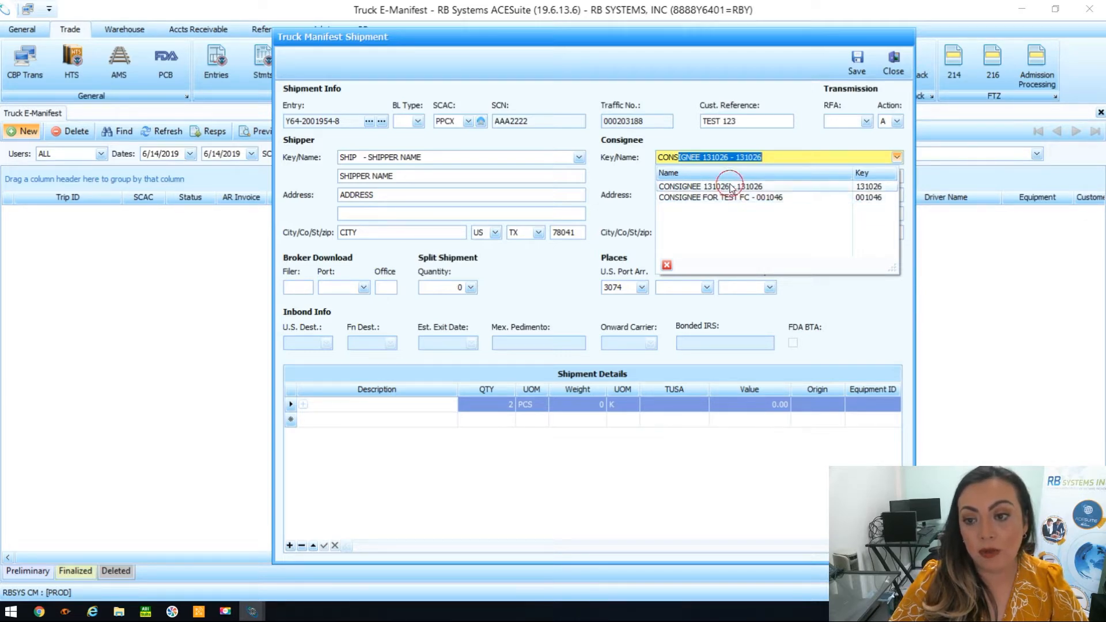
Choose the first matching consignee record, 131026, for the shipment
left_click(732, 187)
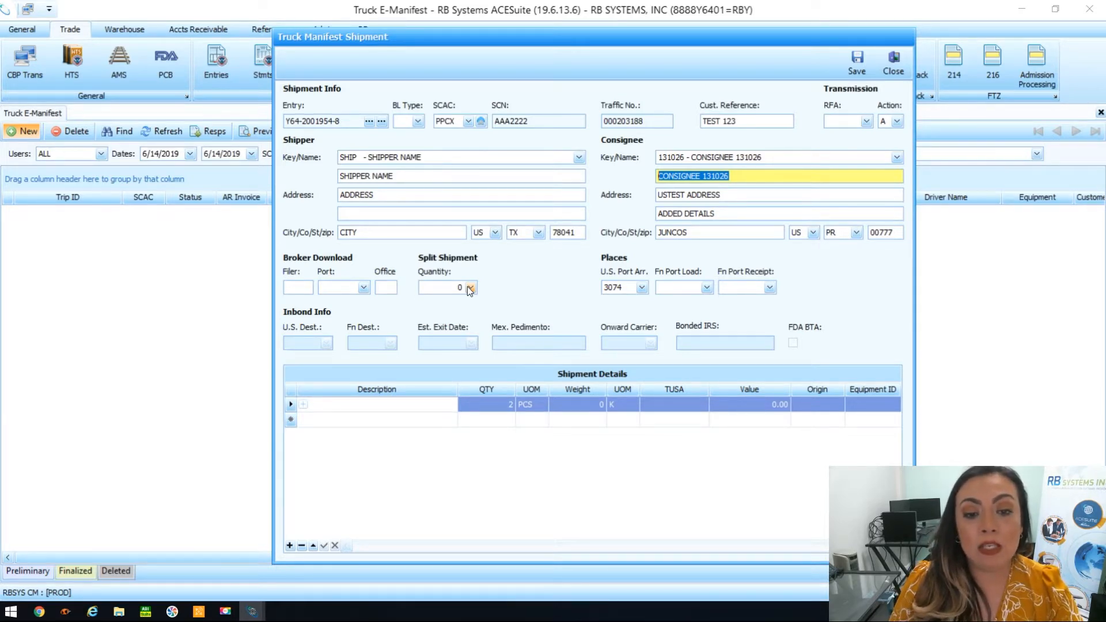
Keep split shipment quantity at 0 and U.S. port of arrival 3074, then list foreign loading ports
left_click(442, 287)
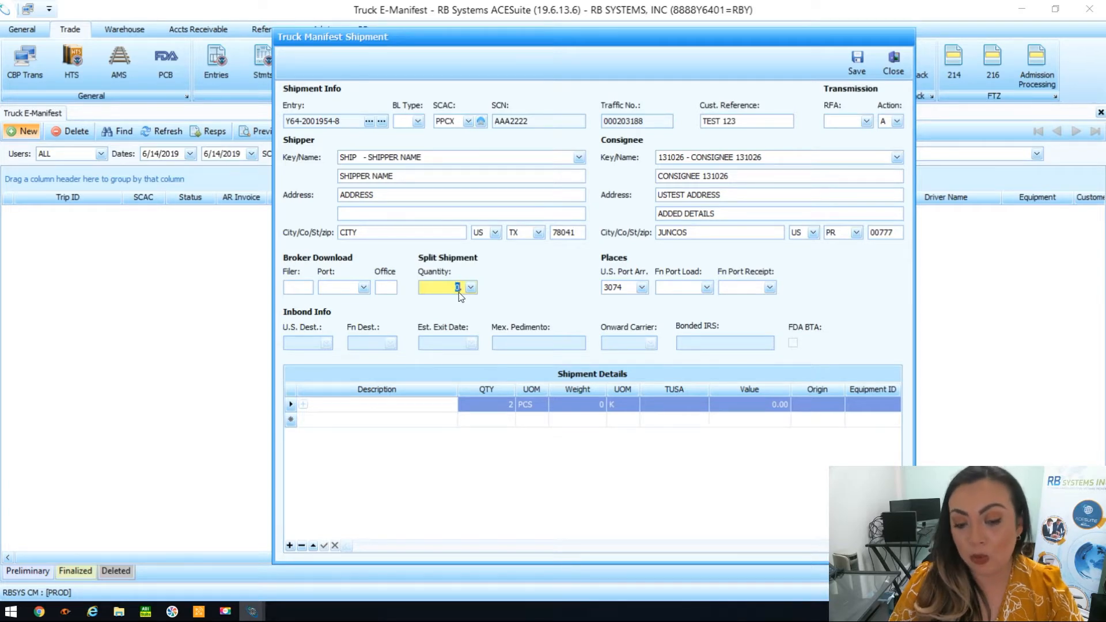
type("2")
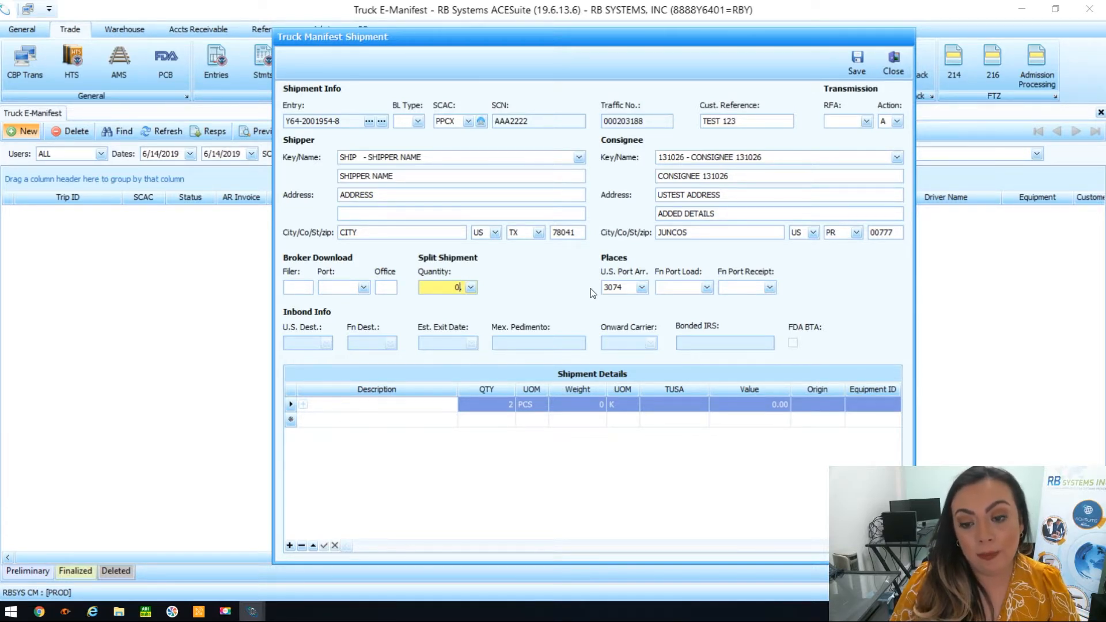
left_click(609, 261)
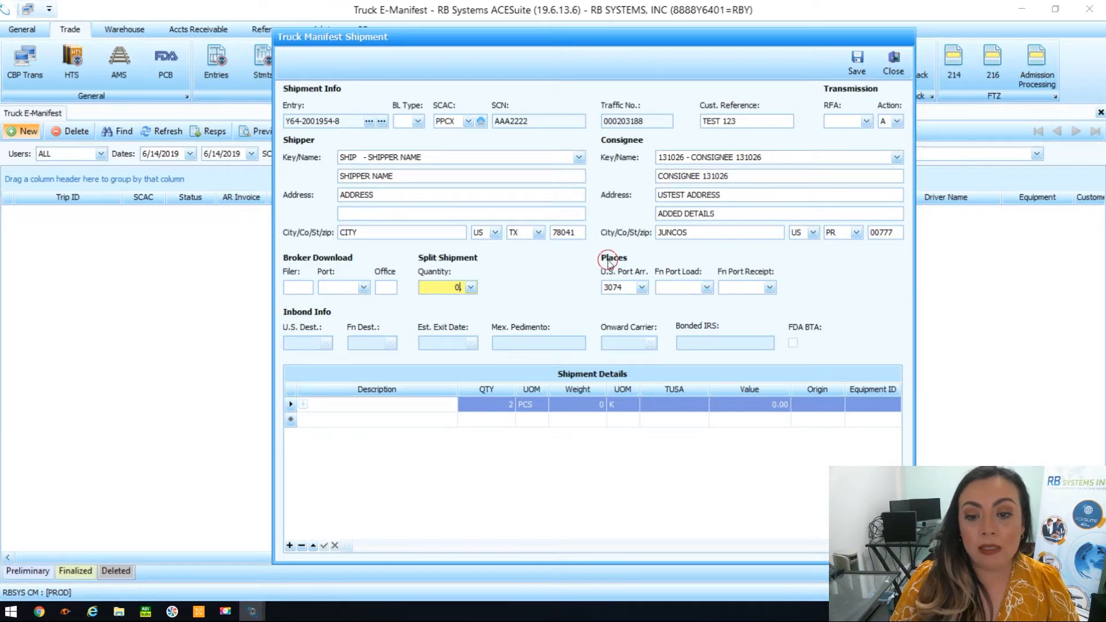
left_click(615, 288)
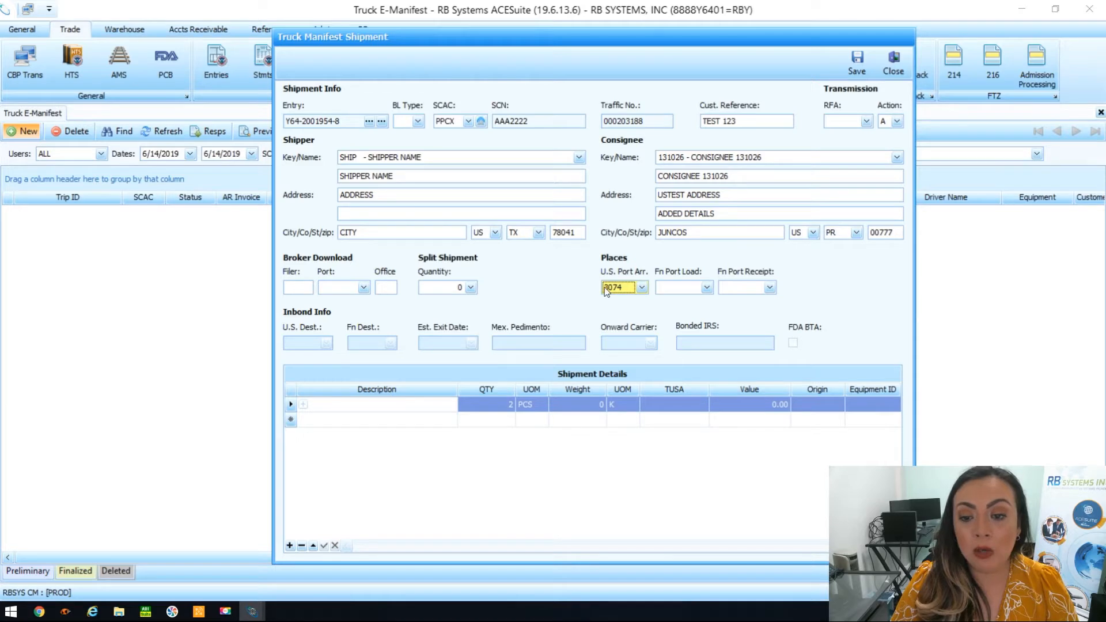
left_click(663, 288)
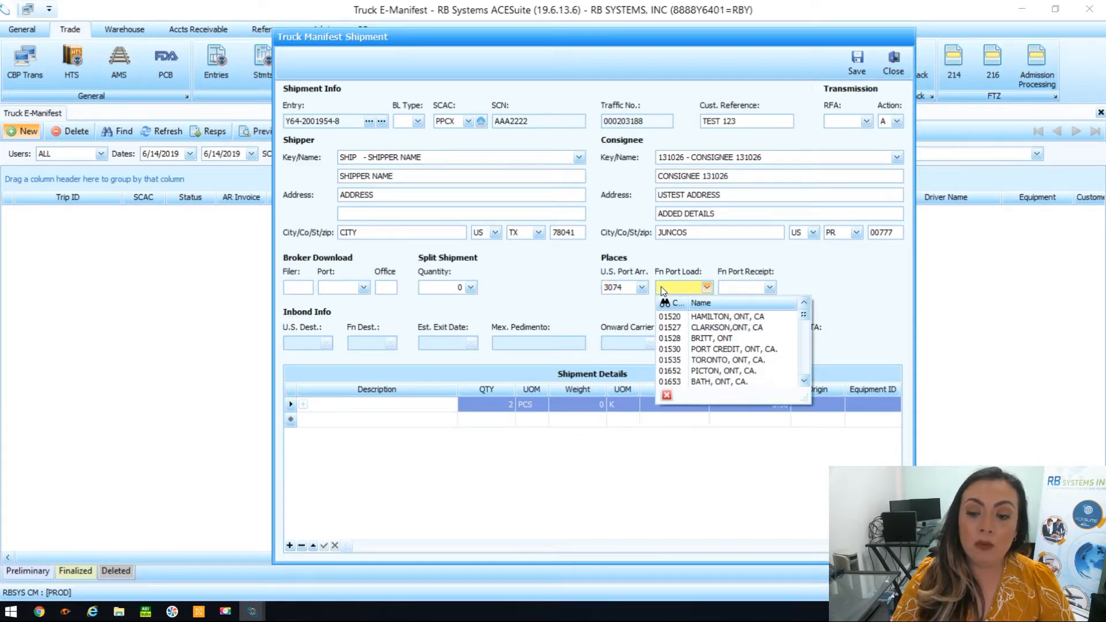
Set the foreign port of loading to 97129, leaving the foreign port of receipt empty
type("971")
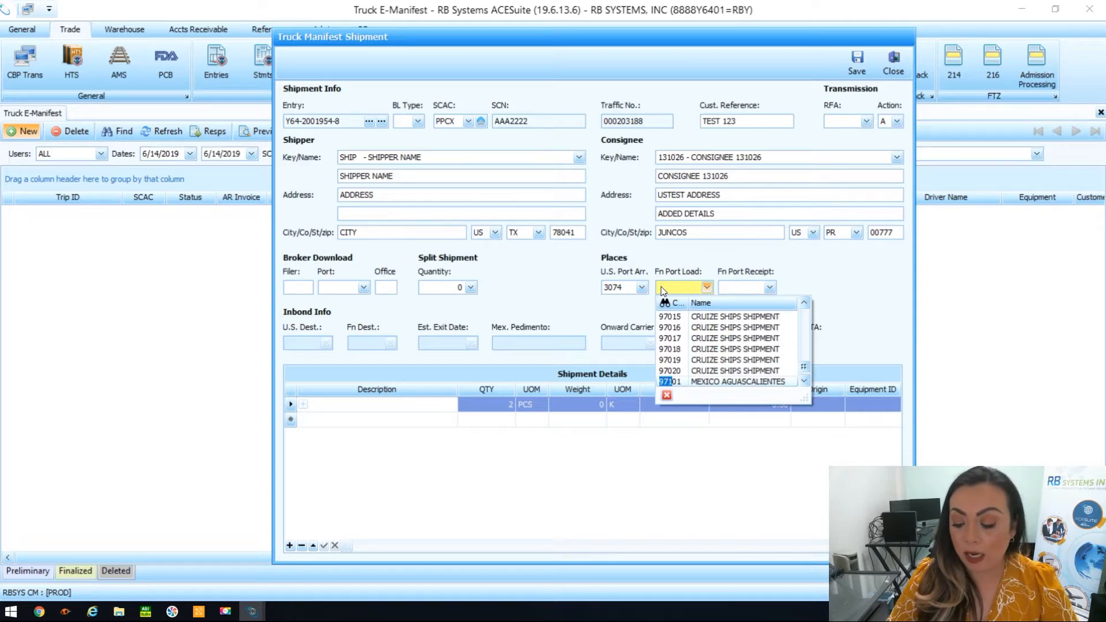
type("29")
key("Return")
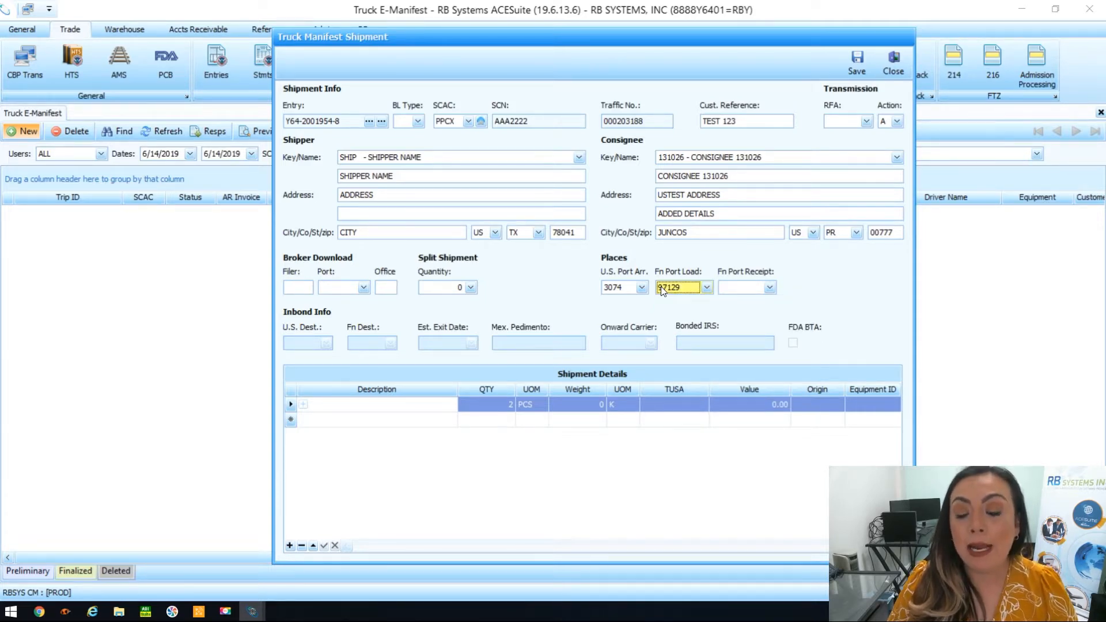
left_click(743, 290)
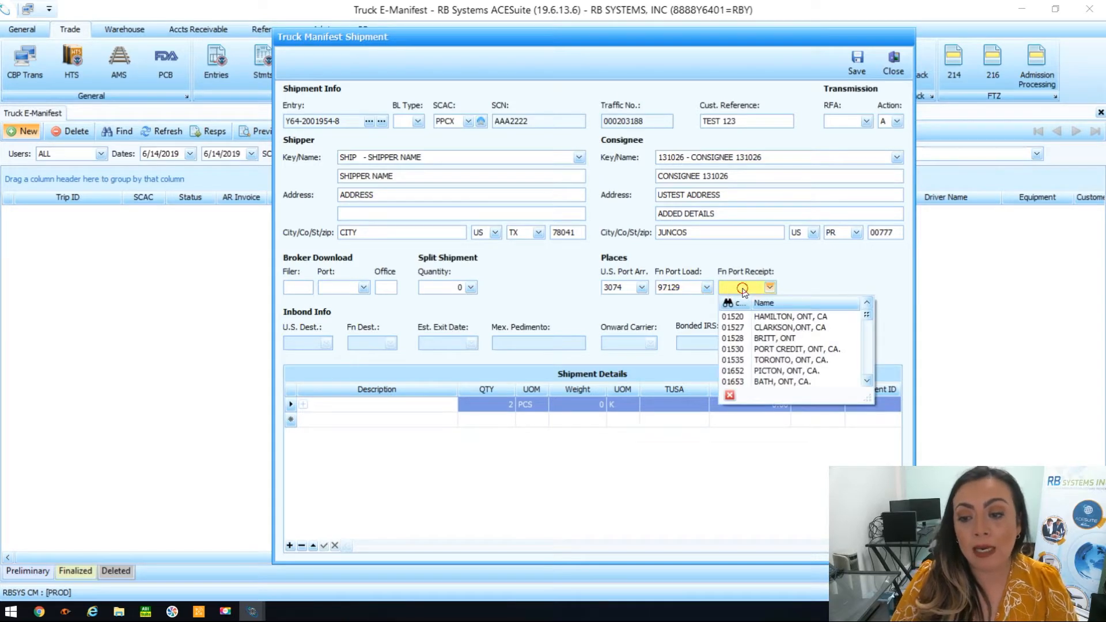
left_click(744, 290)
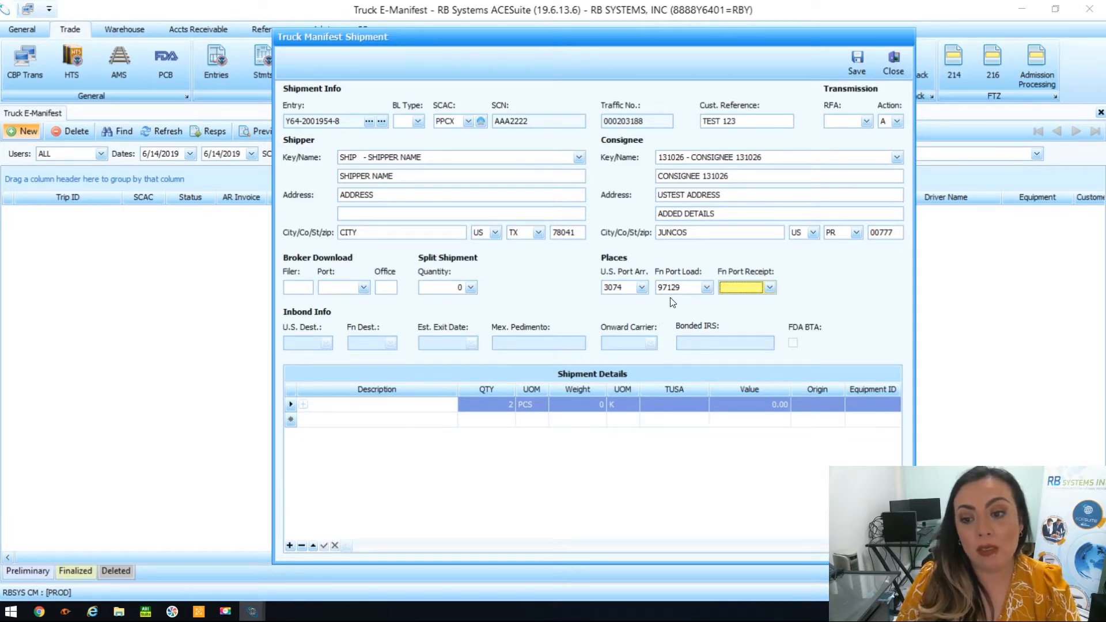
left_click(743, 288)
left_click(743, 288)
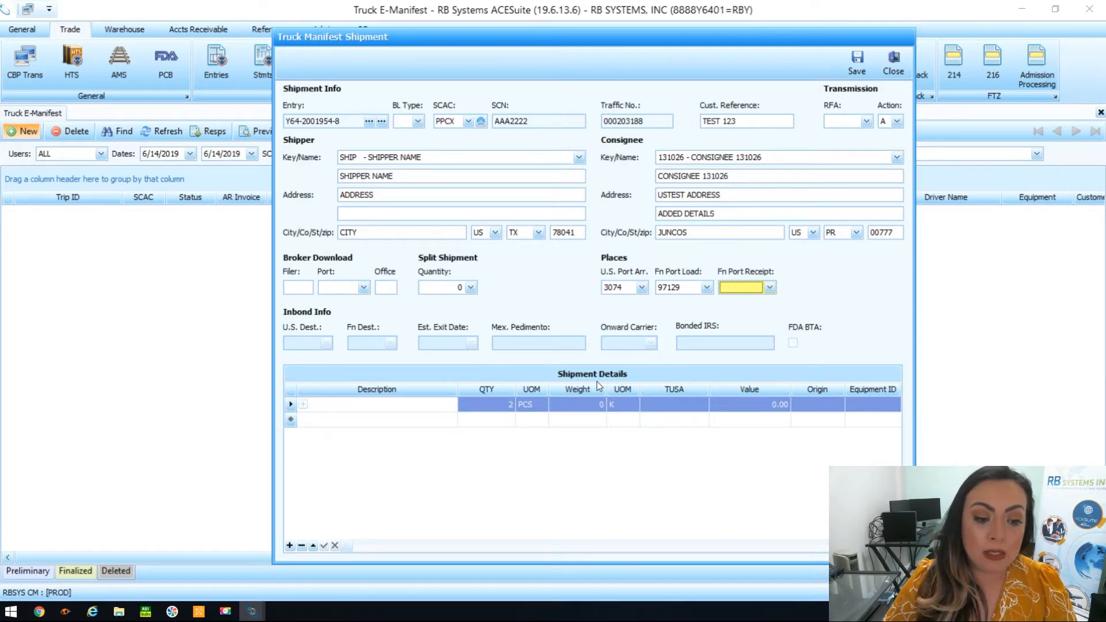
Describe the detail line as TEST with weight 300 in kilograms (K)
left_click(337, 405)
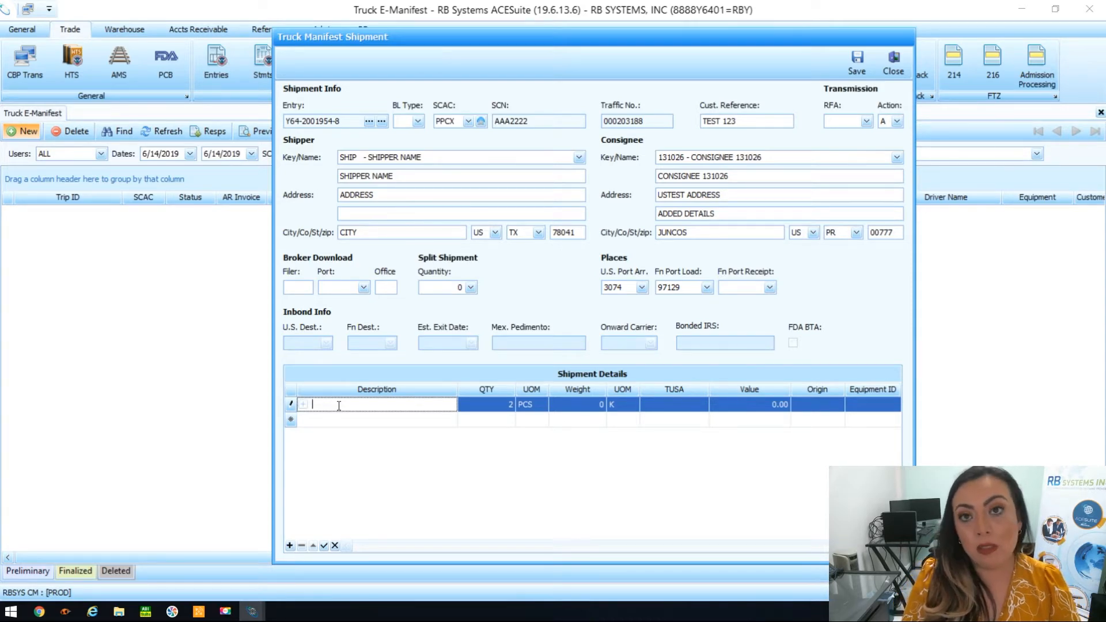
type("TEST")
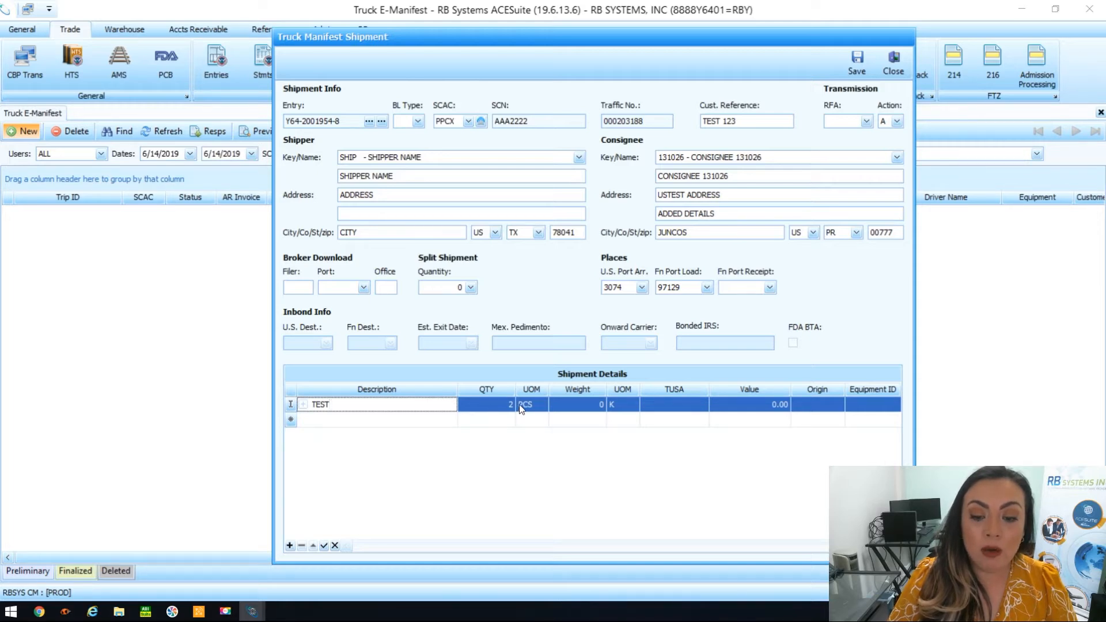
left_click(590, 404)
type("300")
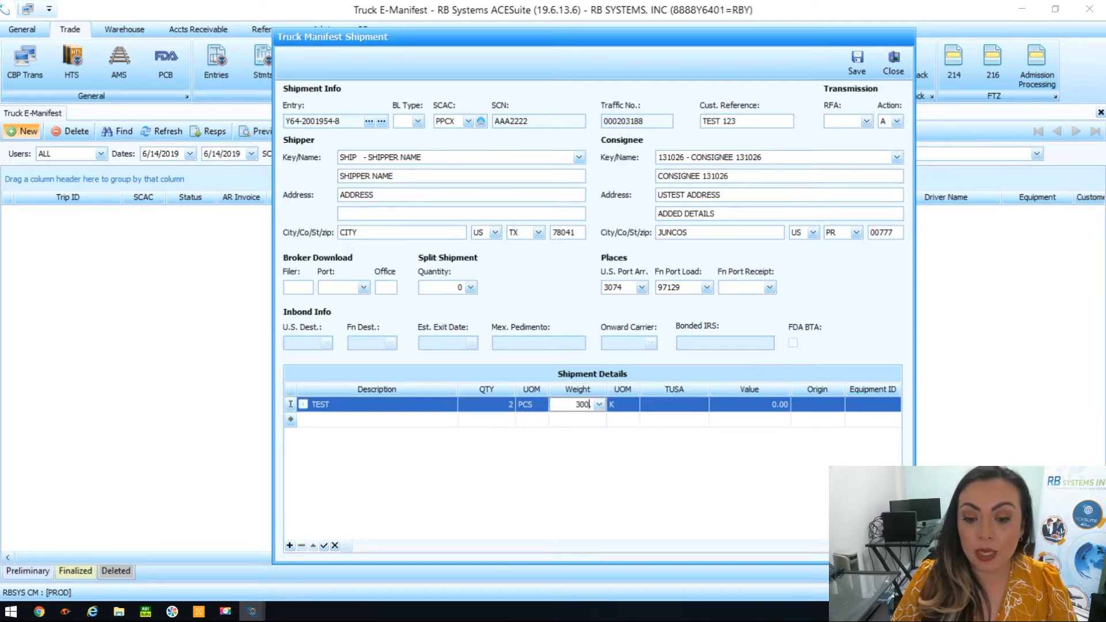
key("Tab")
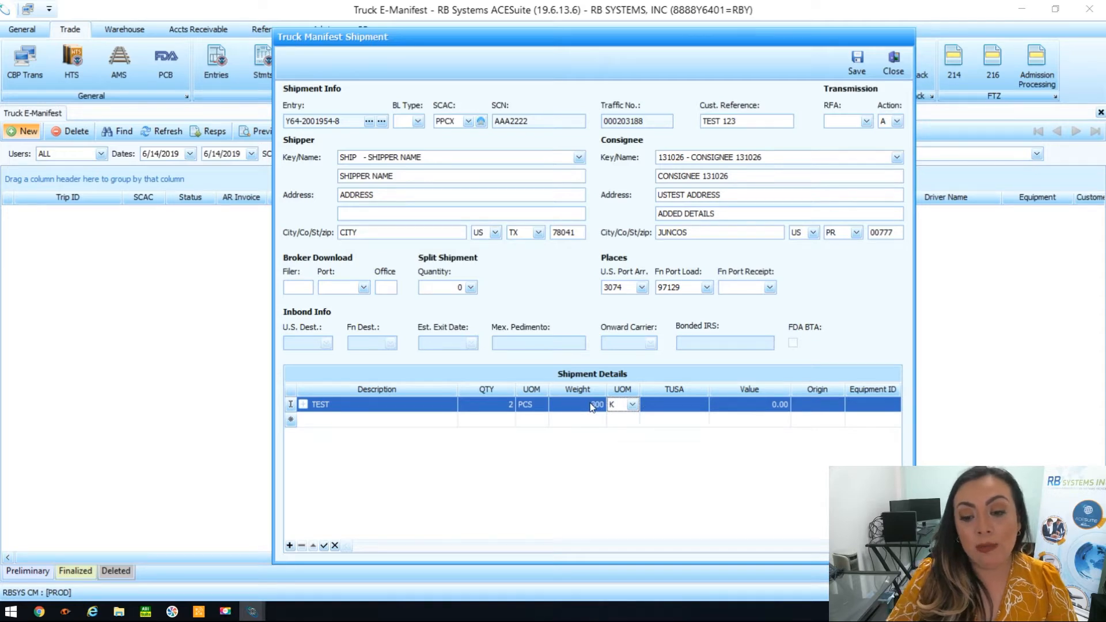
left_click(632, 405)
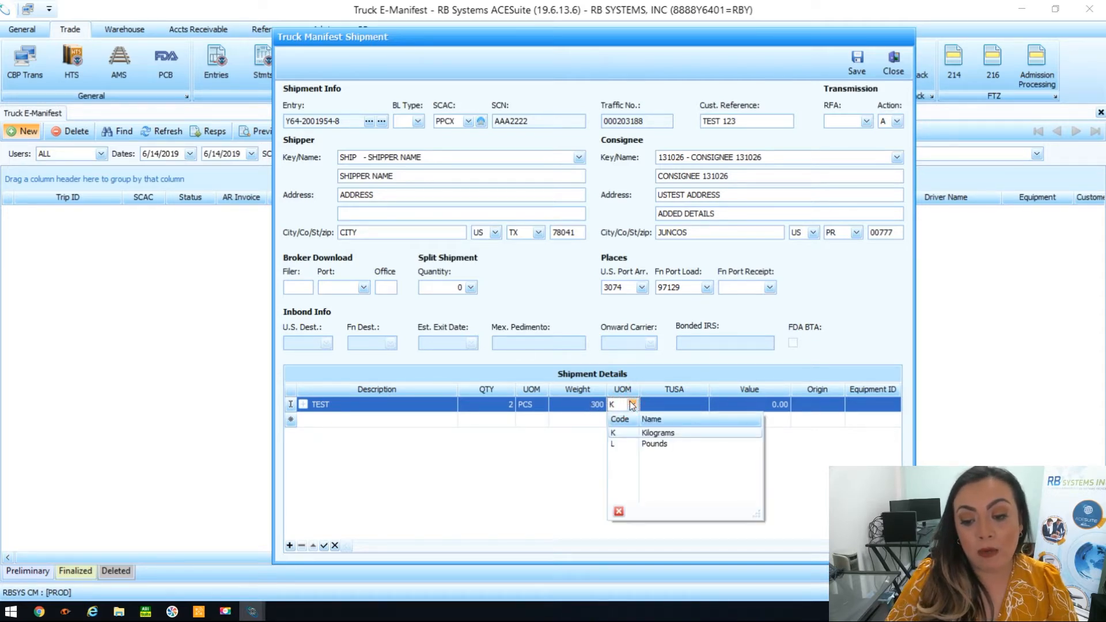
left_click(632, 405)
left_click(666, 404)
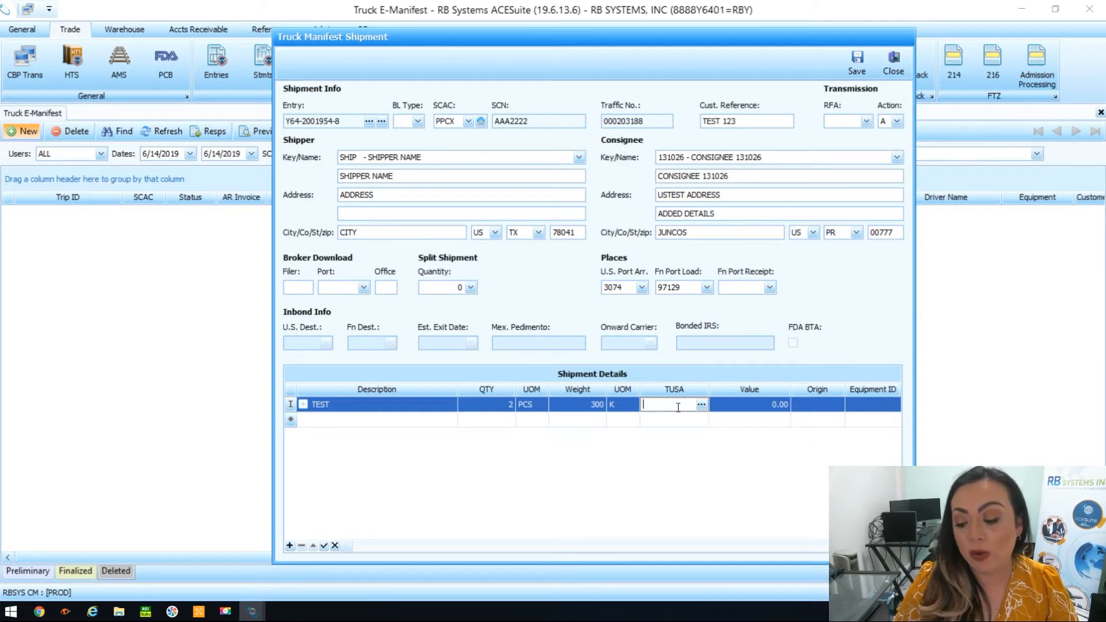
type("980")
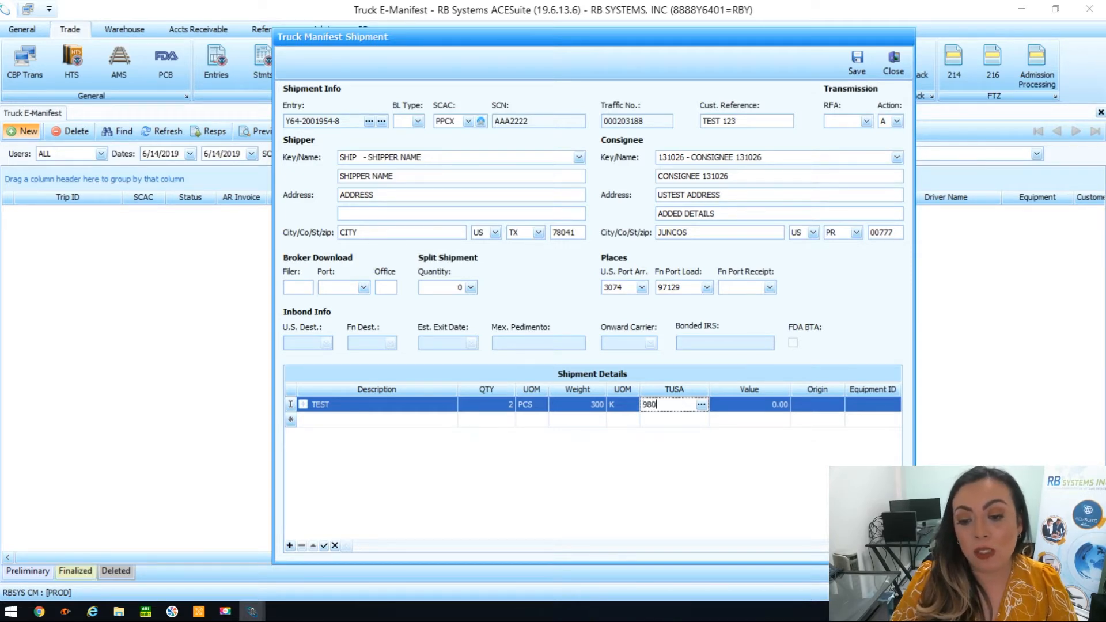
type("0001010")
key("Tab")
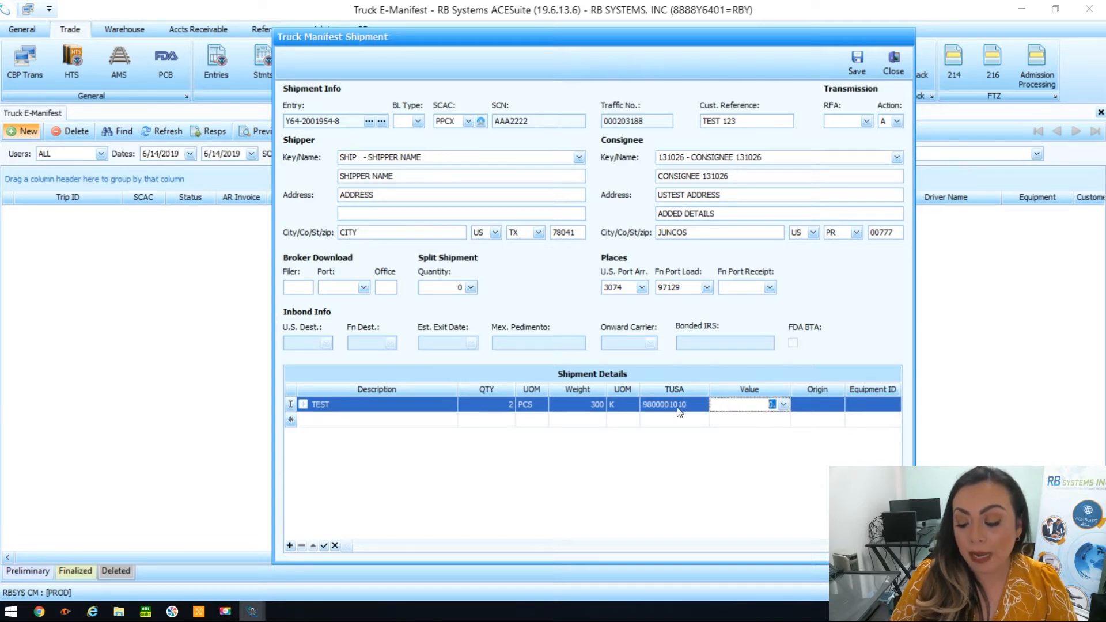
type("2500")
key("Tab")
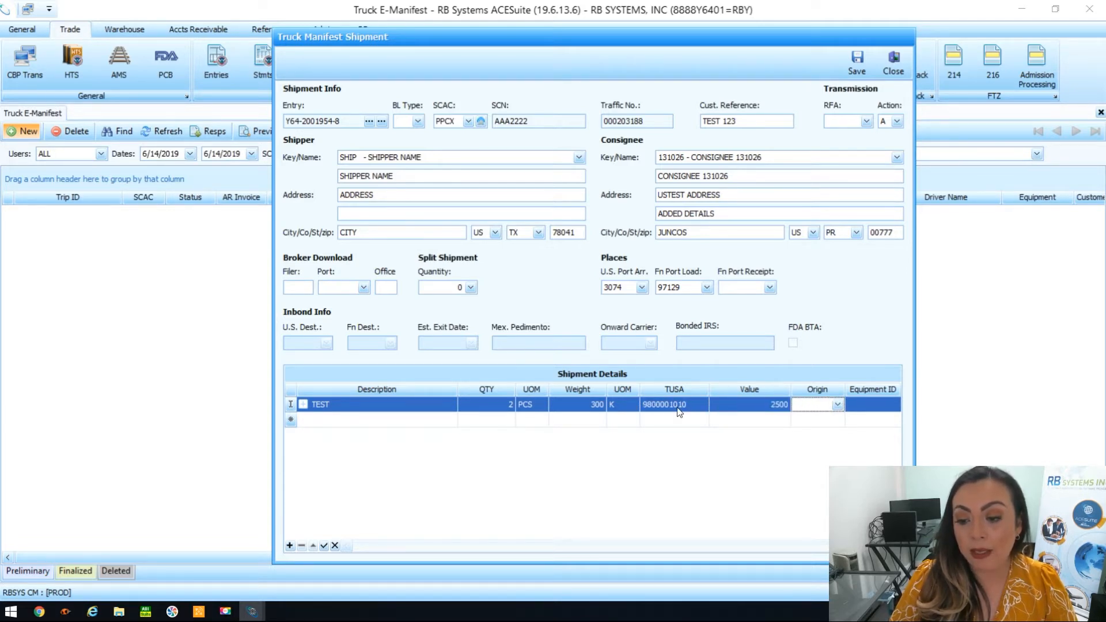
type("mx")
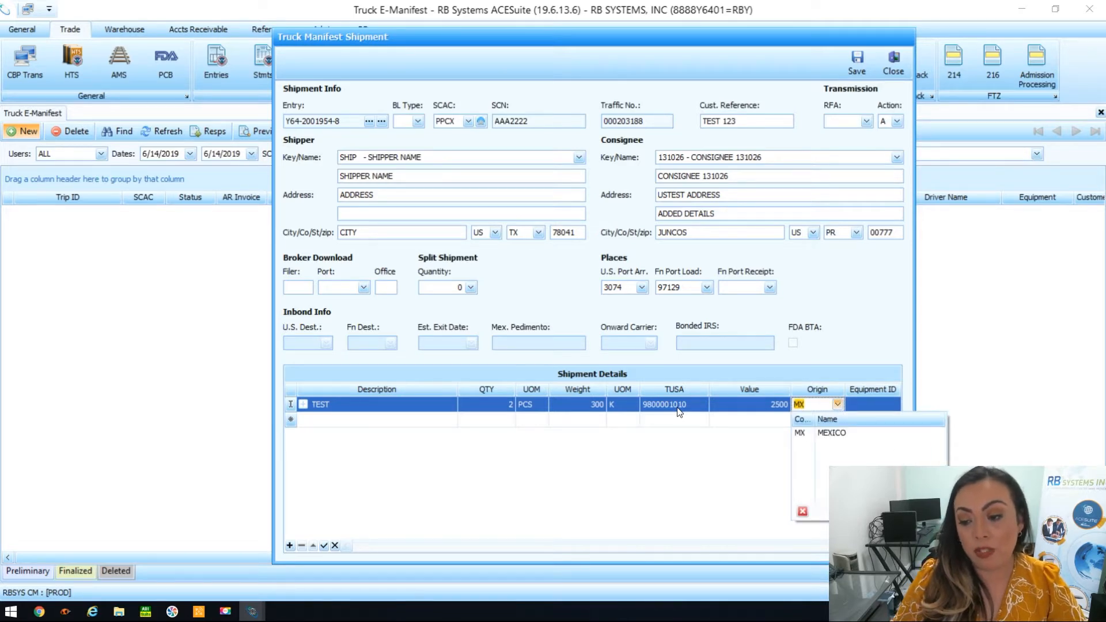
key("Return")
key("Tab")
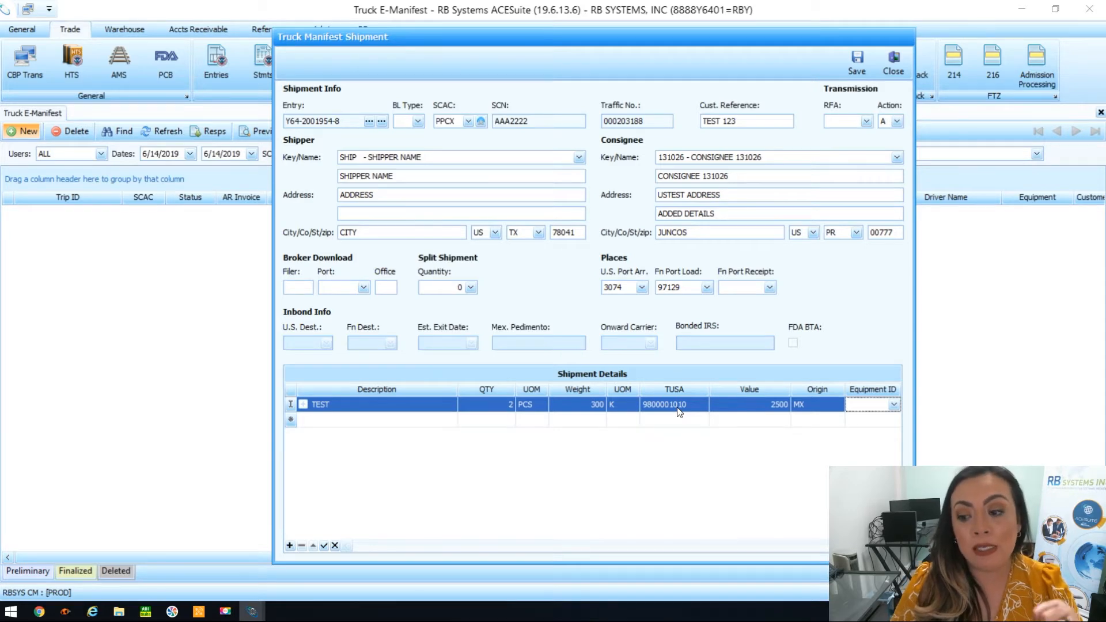
left_click(893, 404)
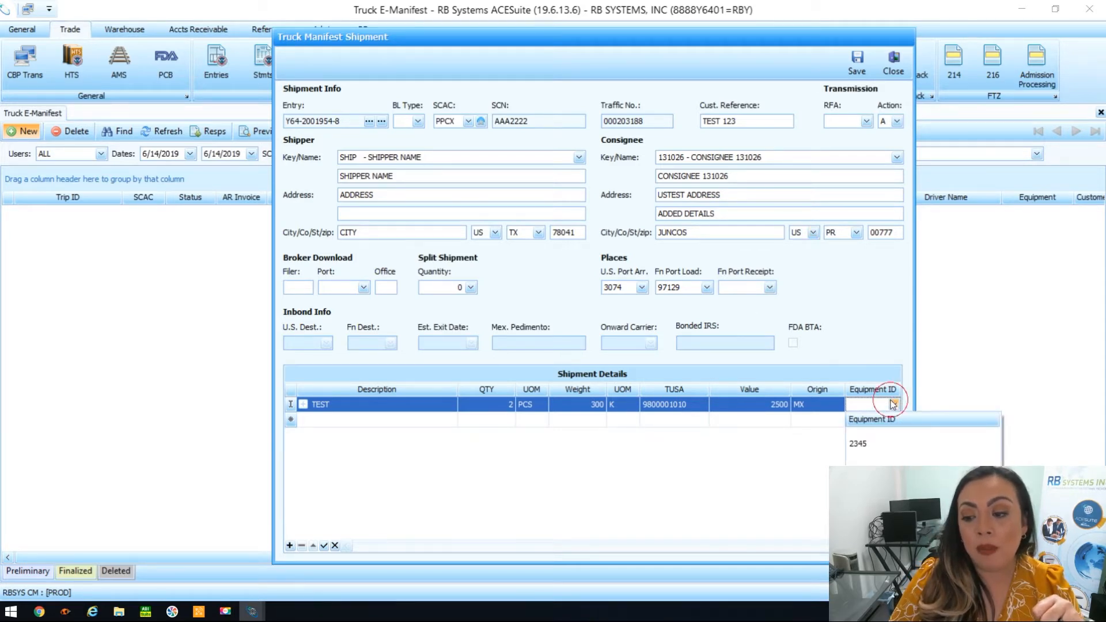
left_click(858, 444)
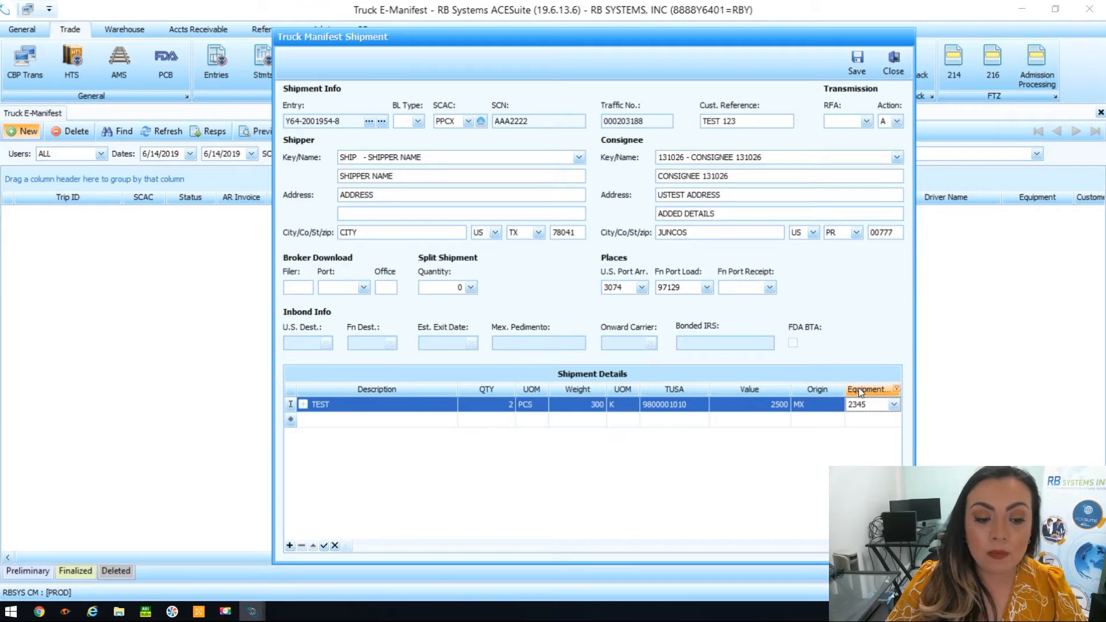
Expand the TEST line's details and show its empty HAZMAT contact grid
left_click(303, 405)
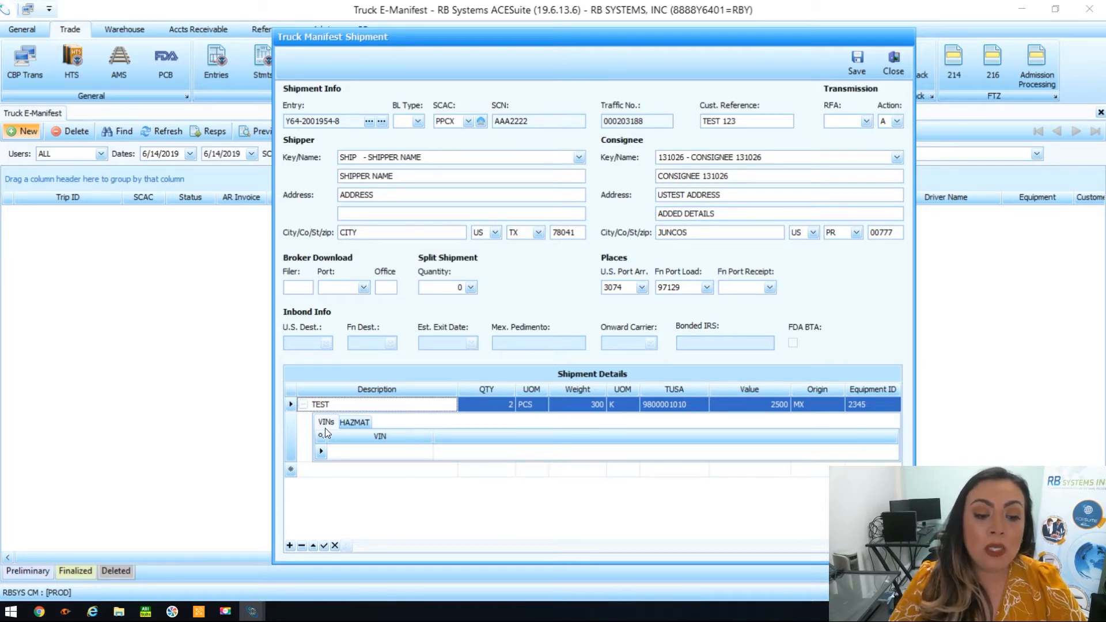
left_click(350, 452)
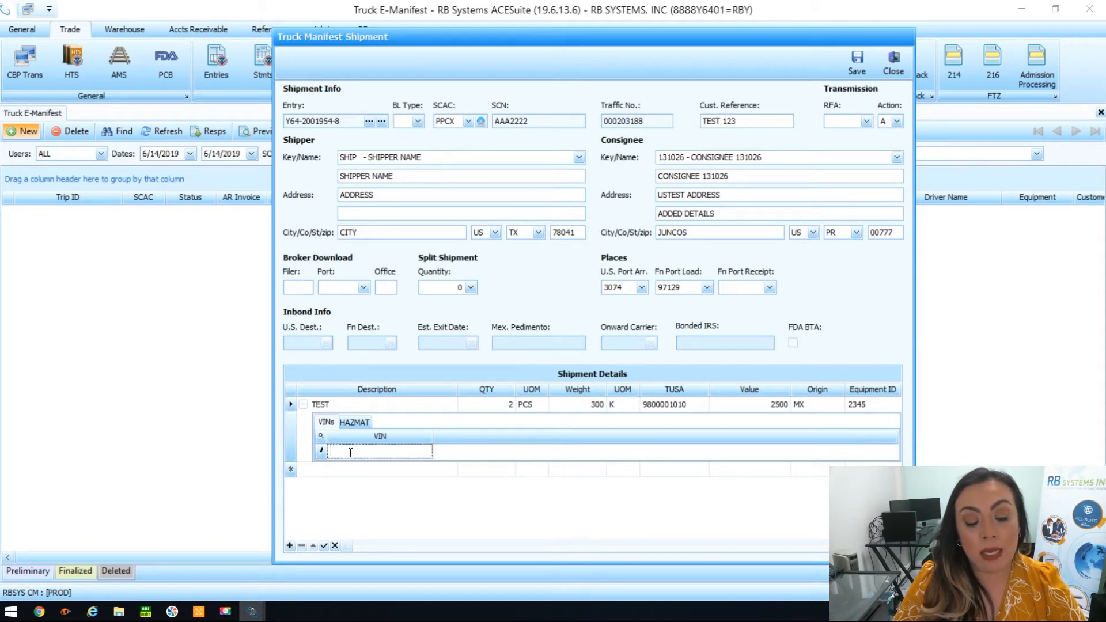
left_click(362, 423)
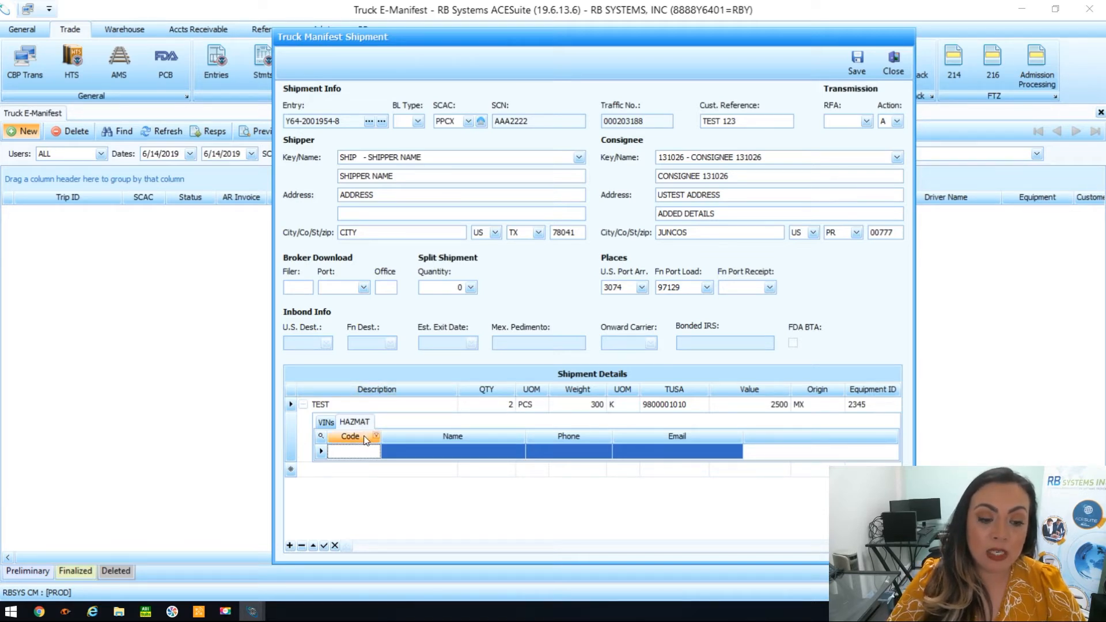
Add a HAZMAT contact with code 3265 and the contact's name
left_click(353, 451)
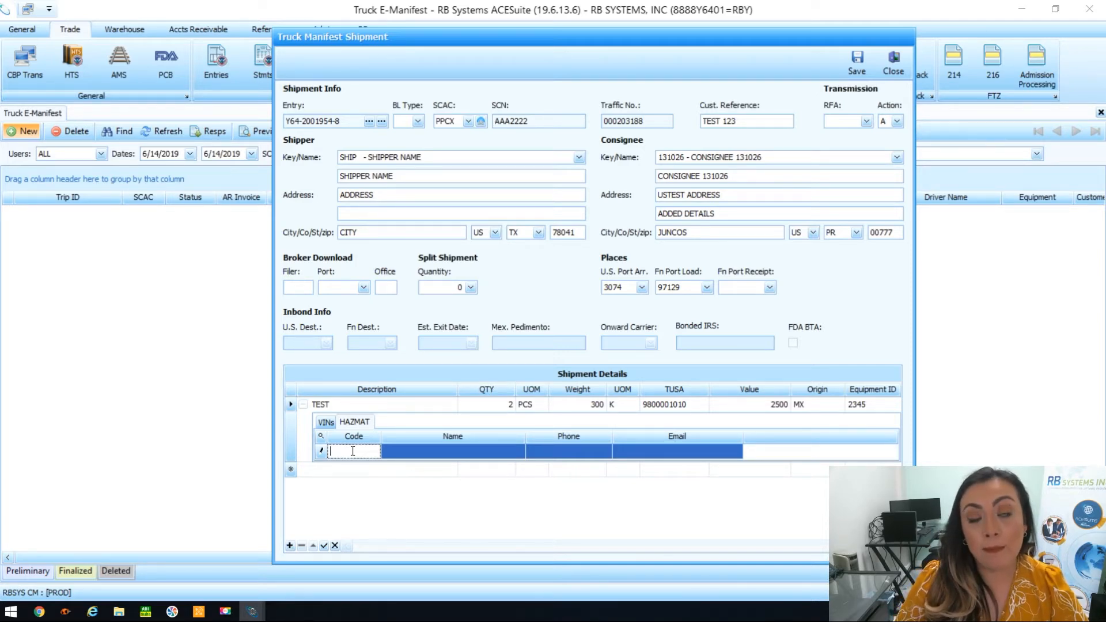
type("3265")
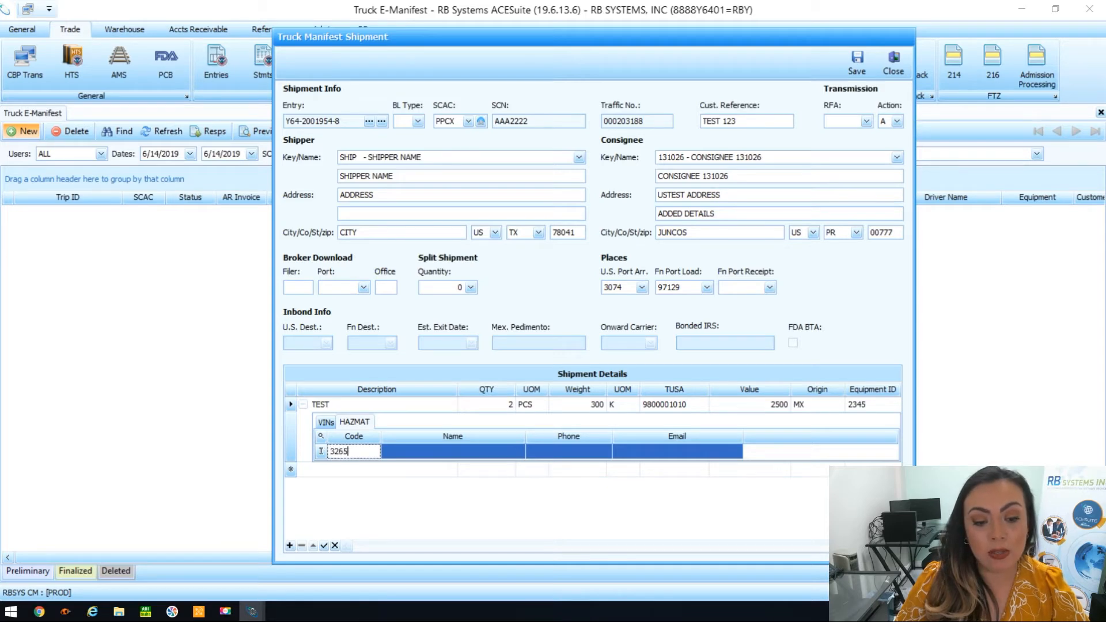
key("Tab")
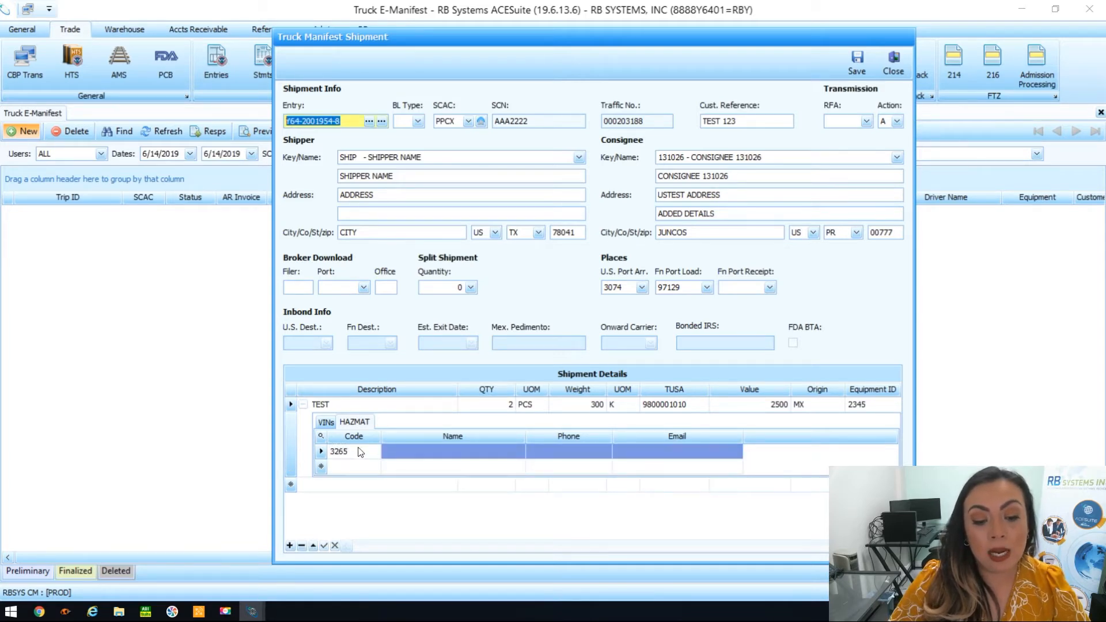
left_click(402, 453)
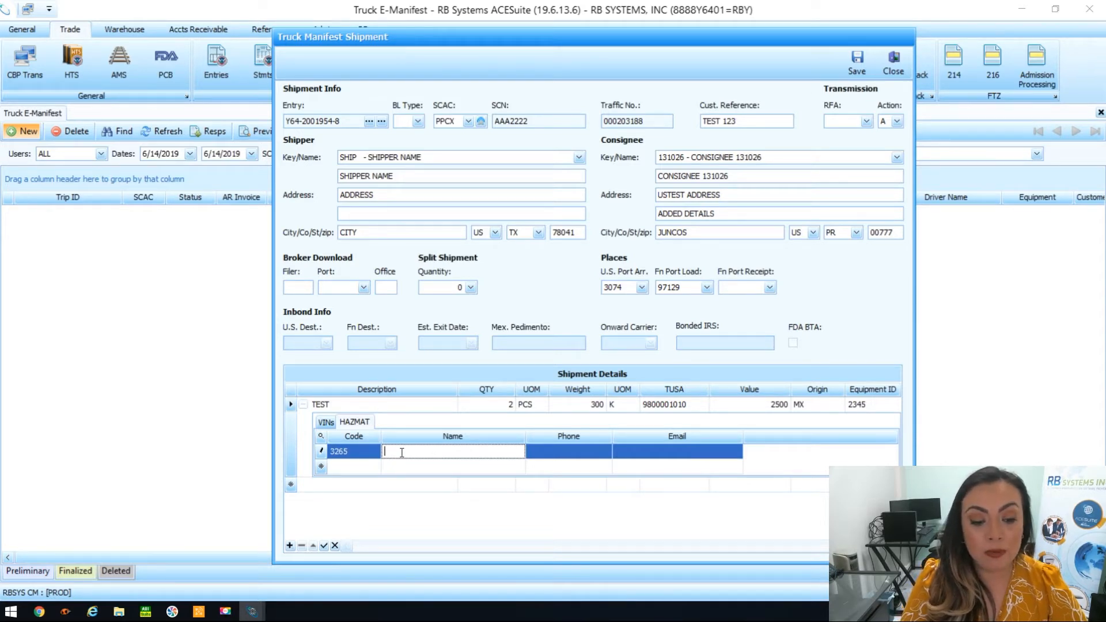
type("JOHN DOE")
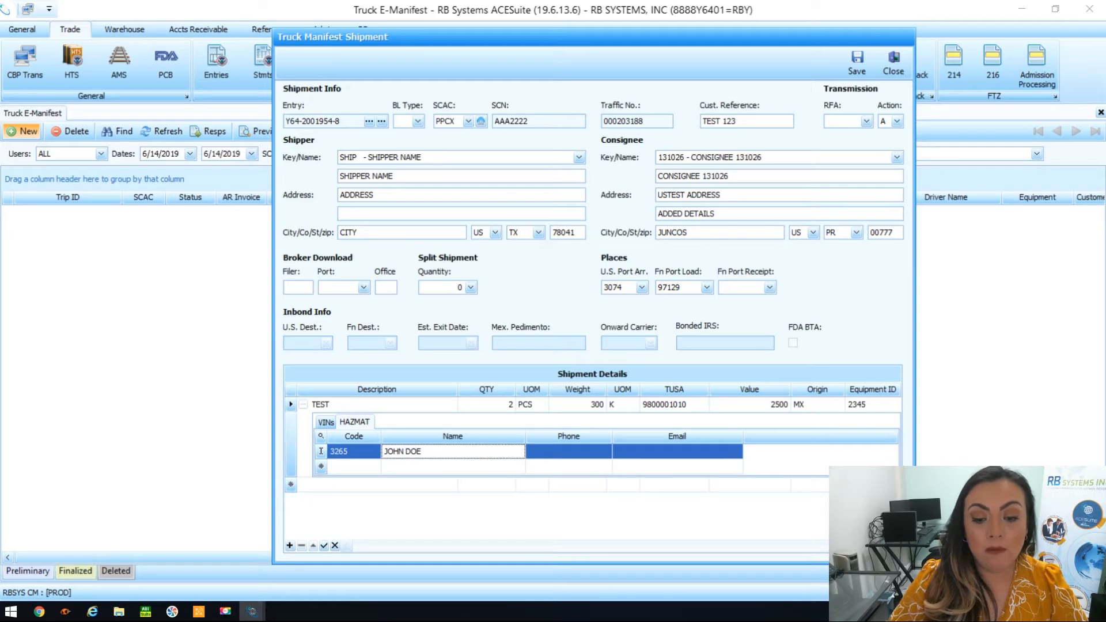
key("Tab")
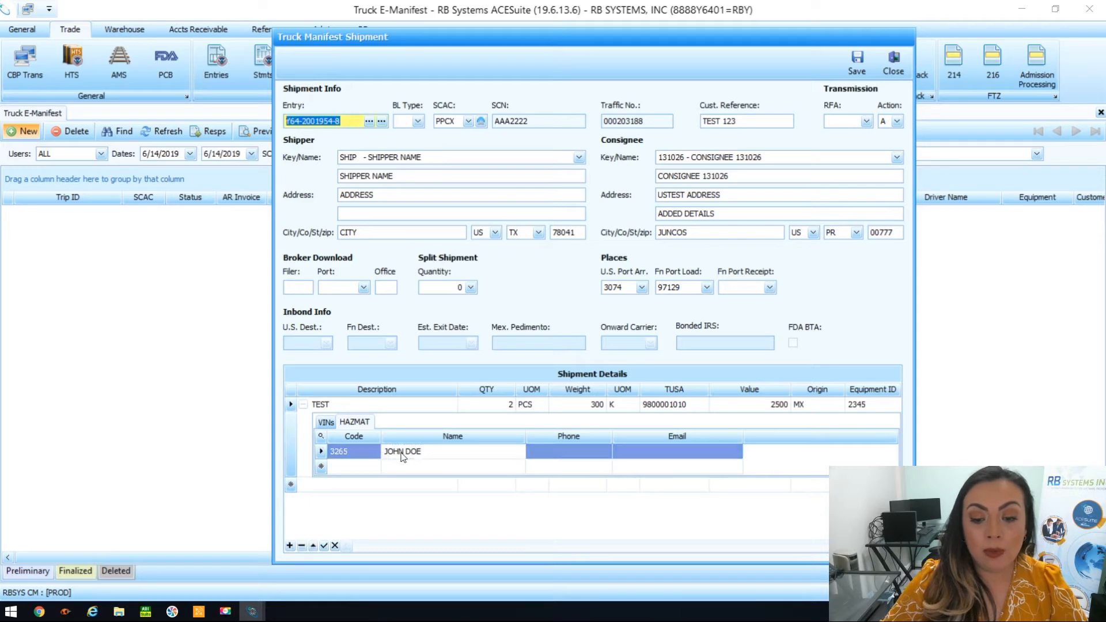
Fill in the contact's phone number and e-mail, commit the row, and collapse the TEST line
left_click(541, 451)
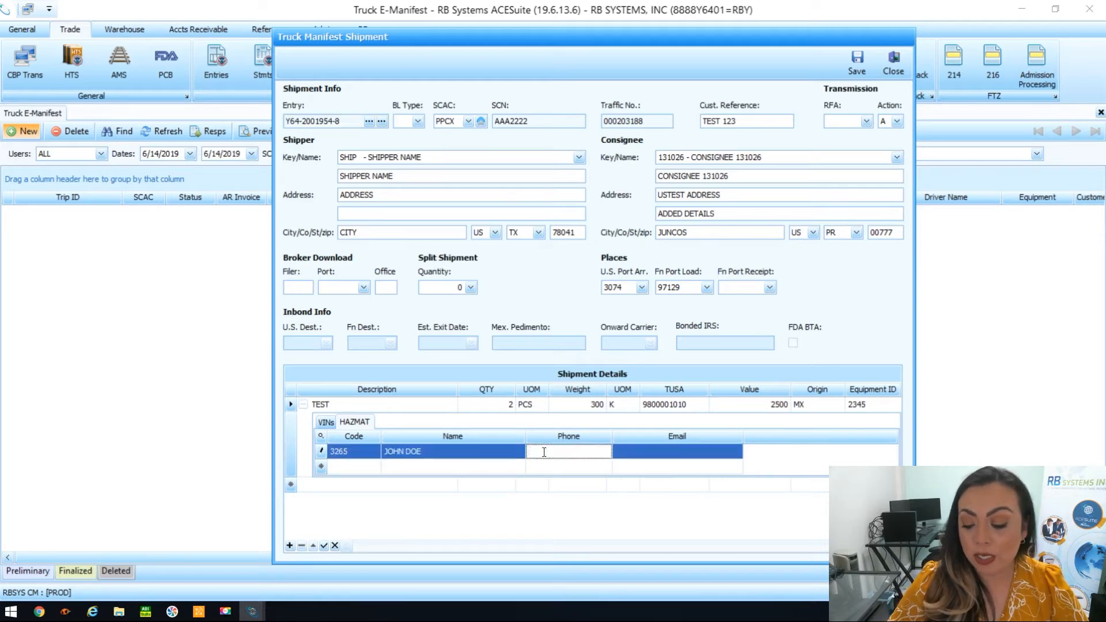
type("956791229")
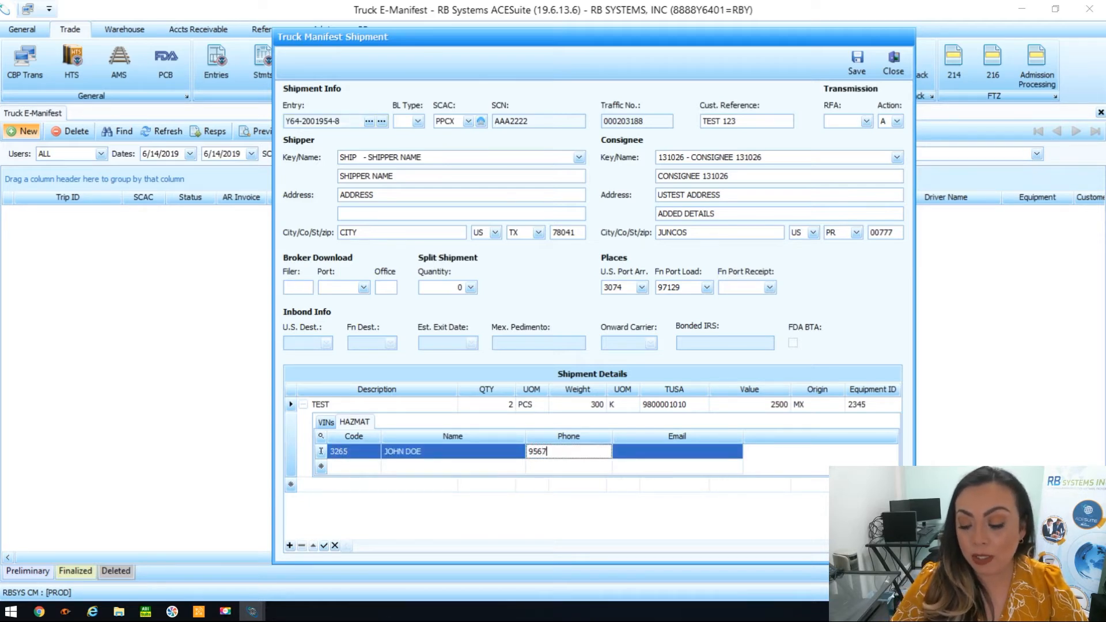
left_click(648, 450)
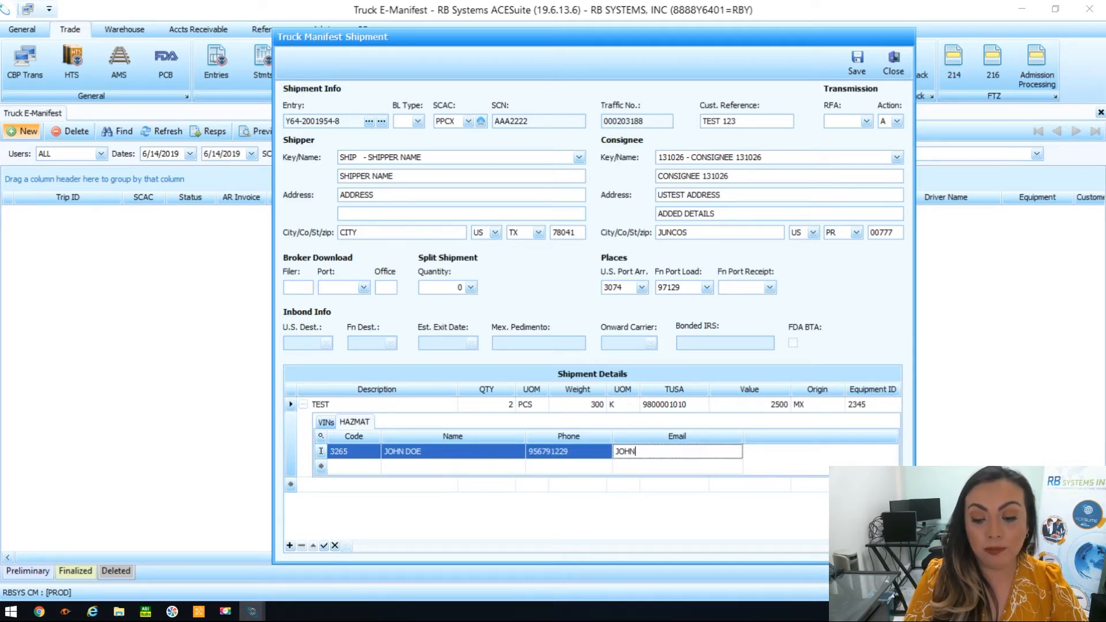
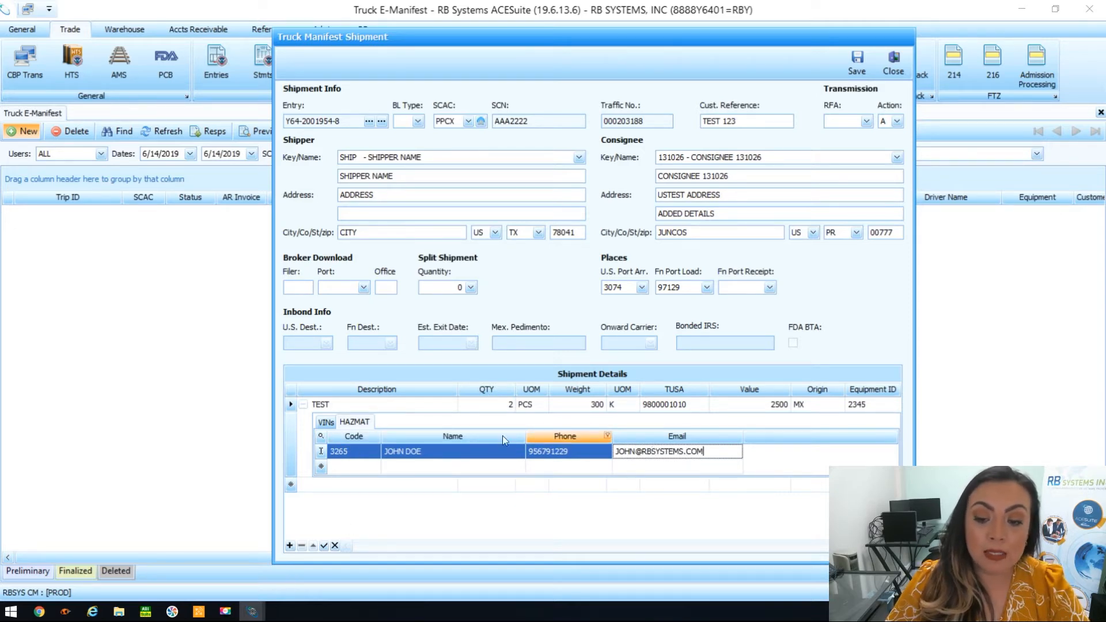
left_click(323, 546)
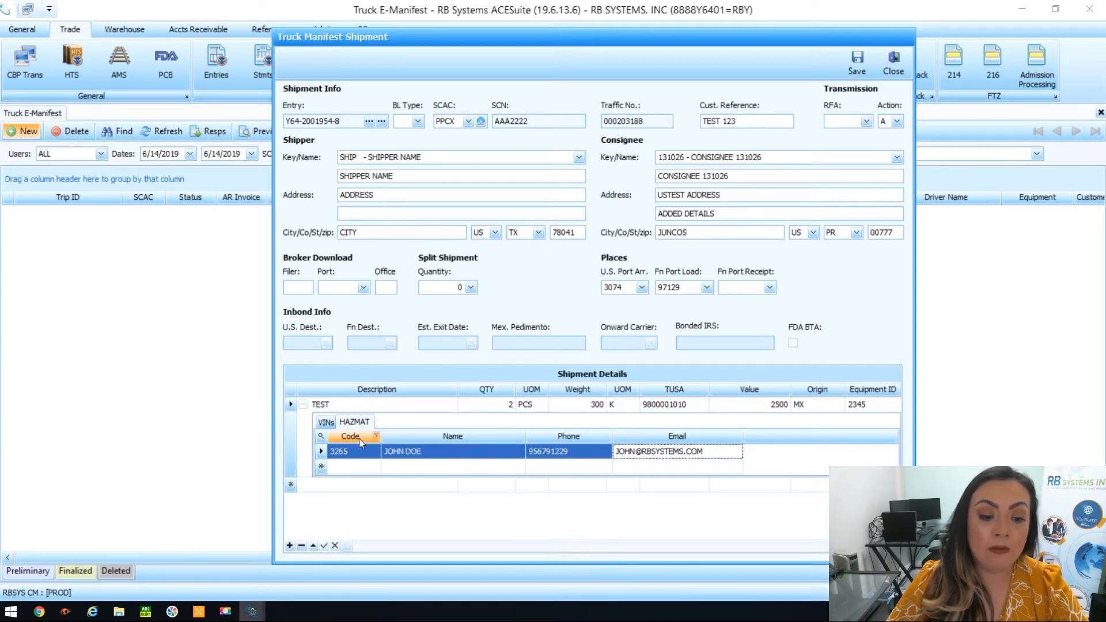
left_click(303, 405)
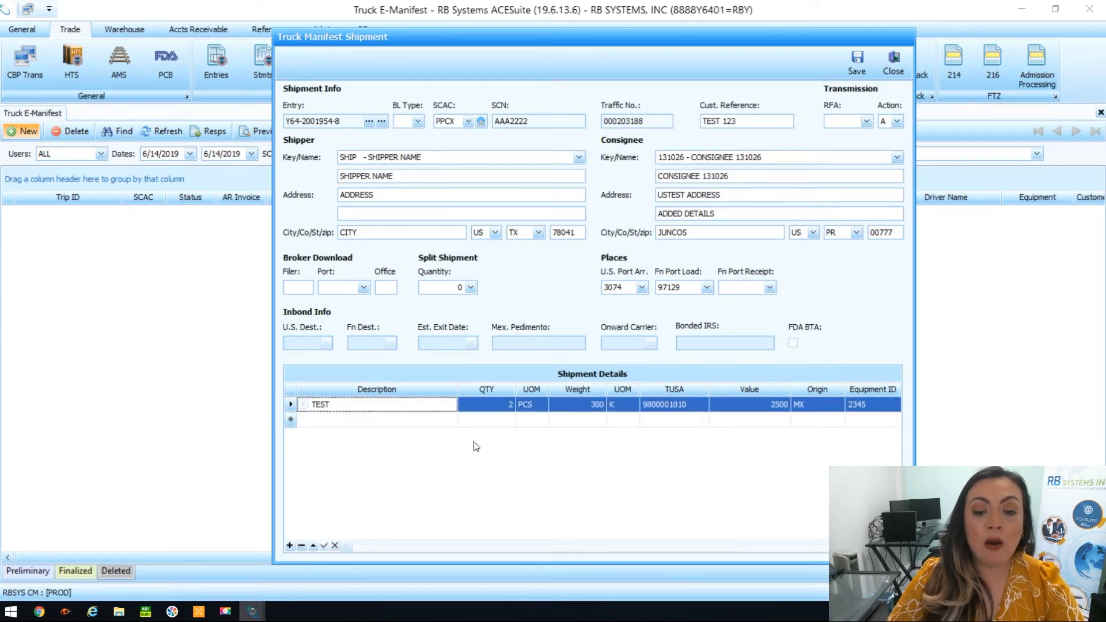
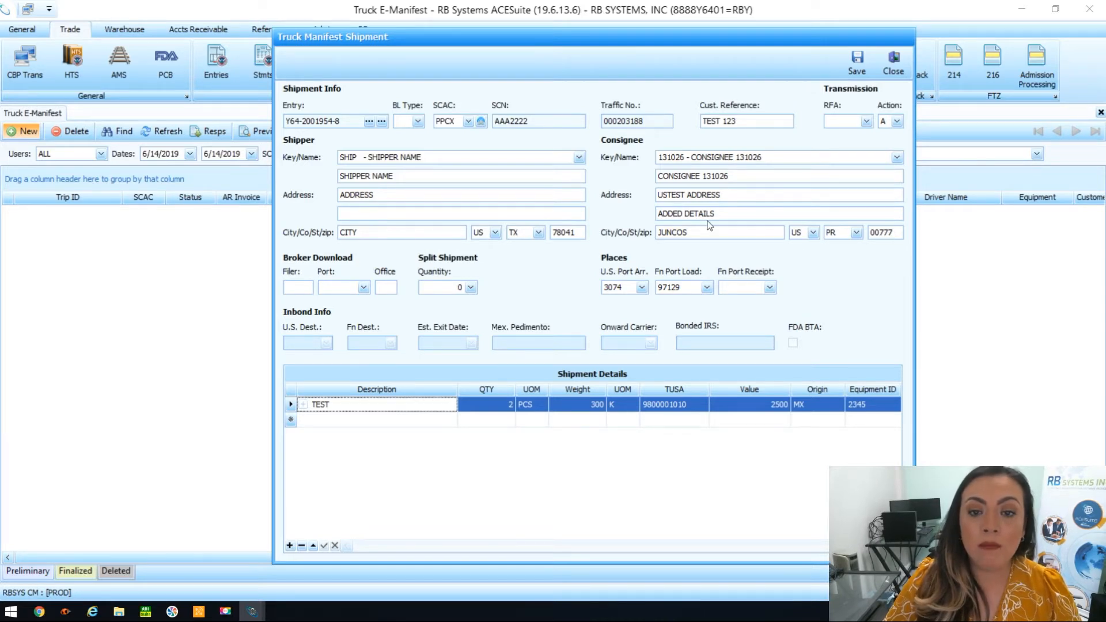
left_click(863, 69)
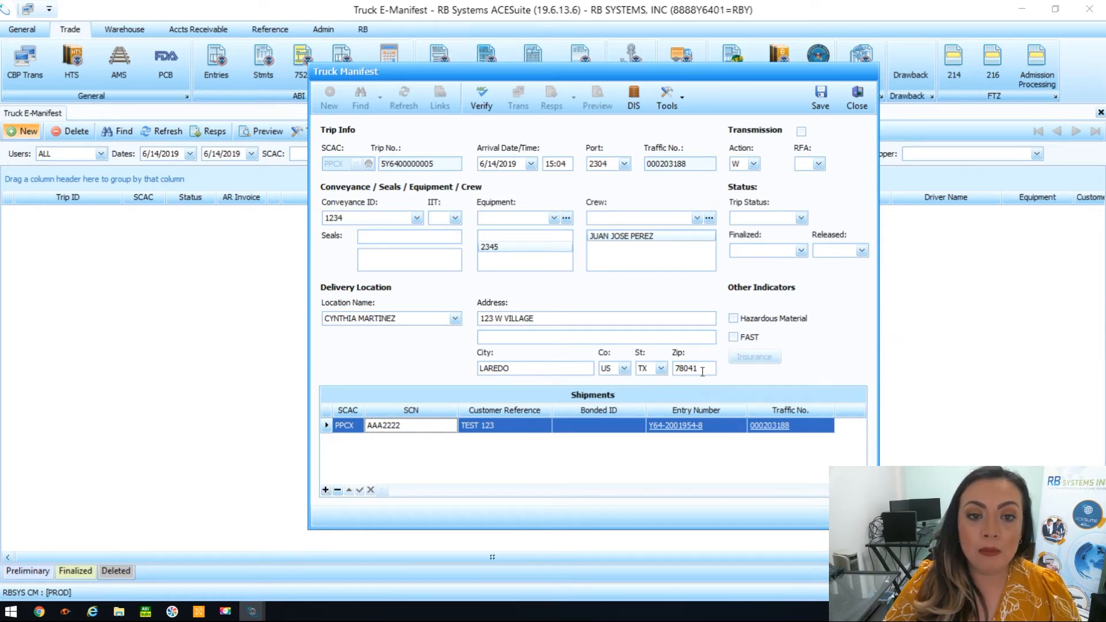
left_click(477, 107)
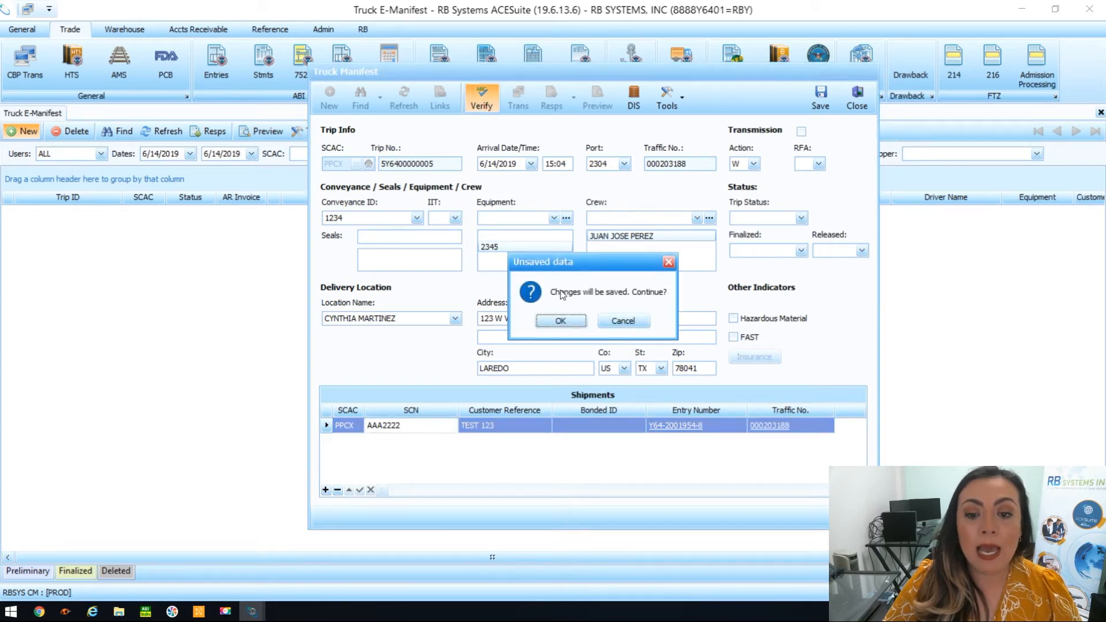
left_click(553, 321)
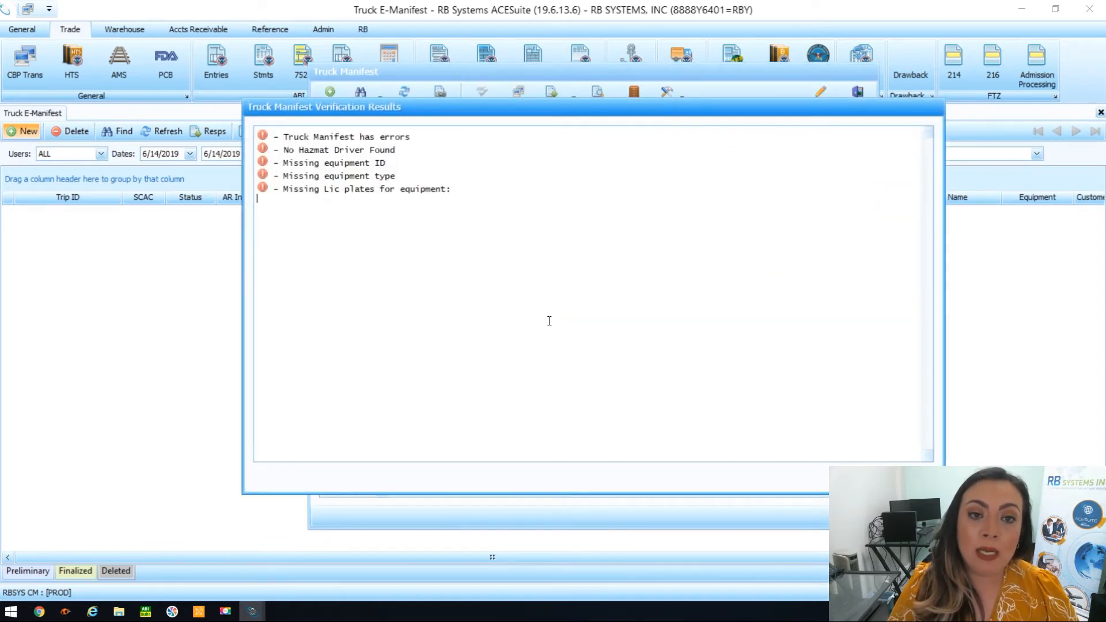
Move the verification results aside, highlight the missing hazmat driver and equipment errors, then dismiss them
left_click_drag(512, 115, 541, 149)
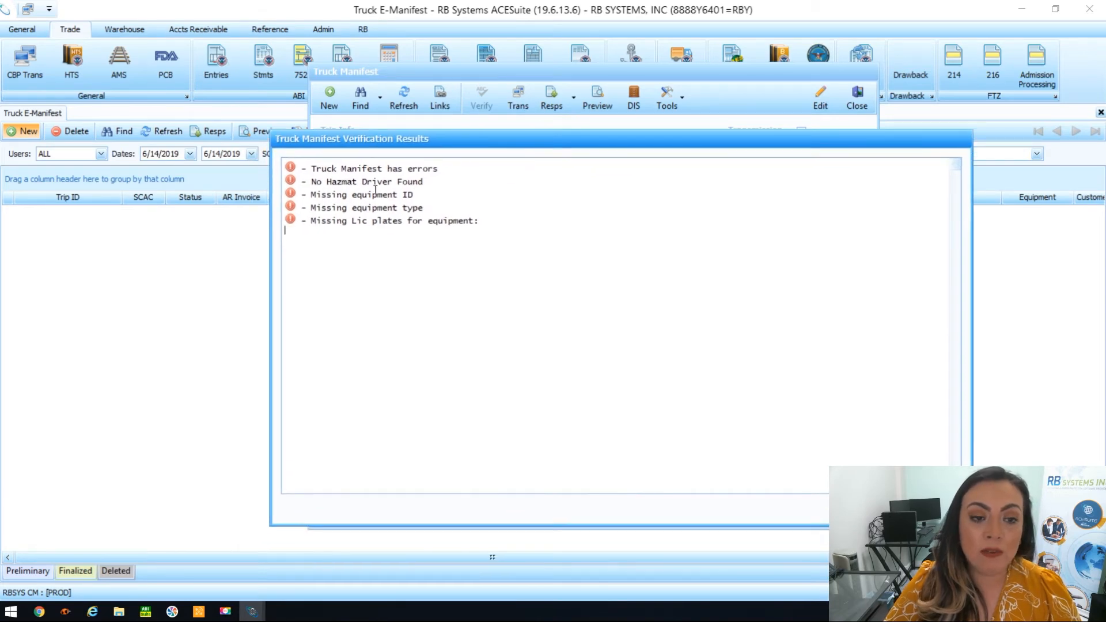
left_click_drag(313, 182, 427, 218)
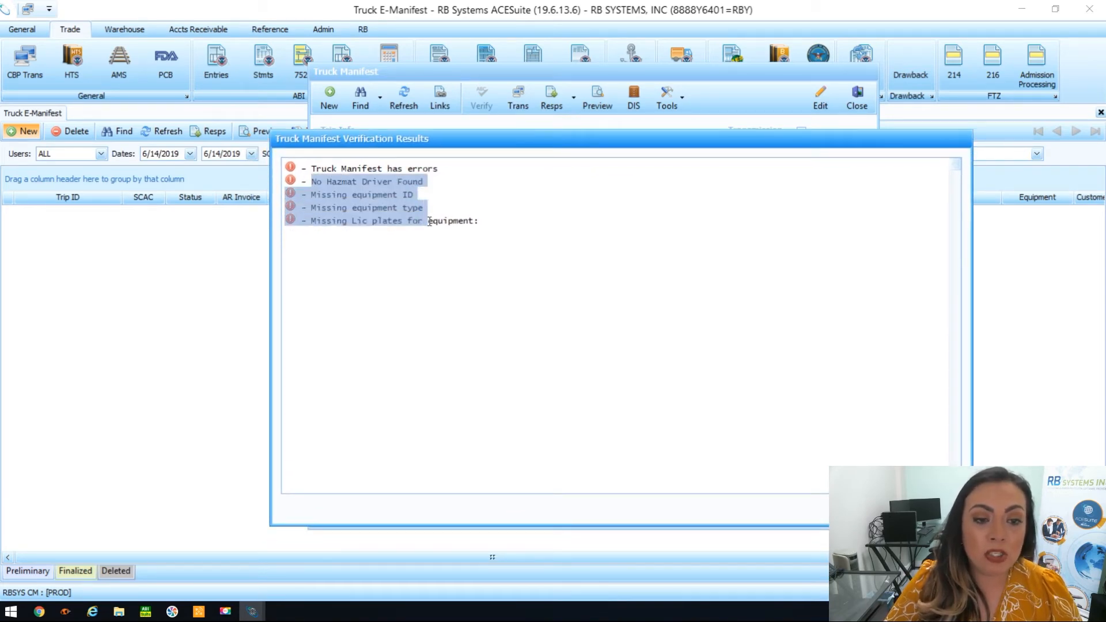
left_click(326, 208)
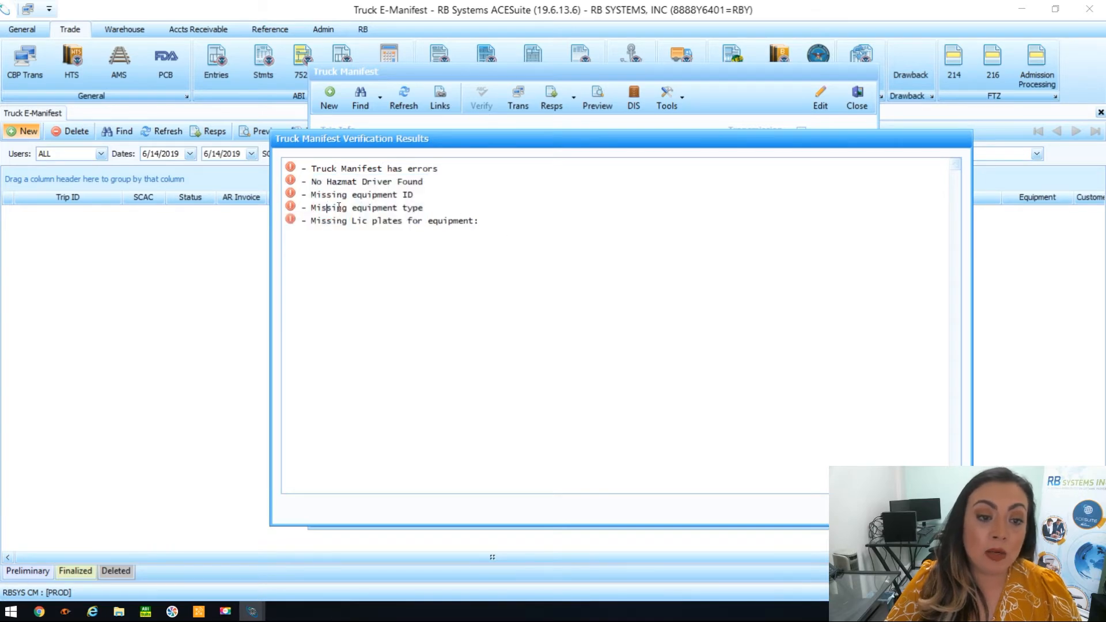
left_click_drag(358, 194, 530, 246)
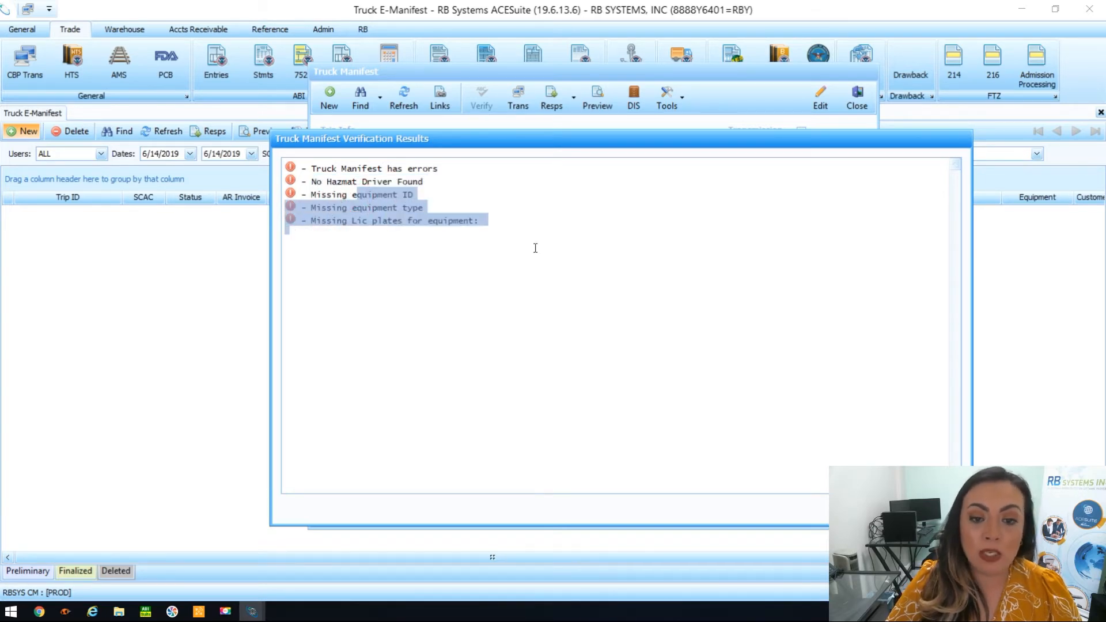
left_click(935, 510)
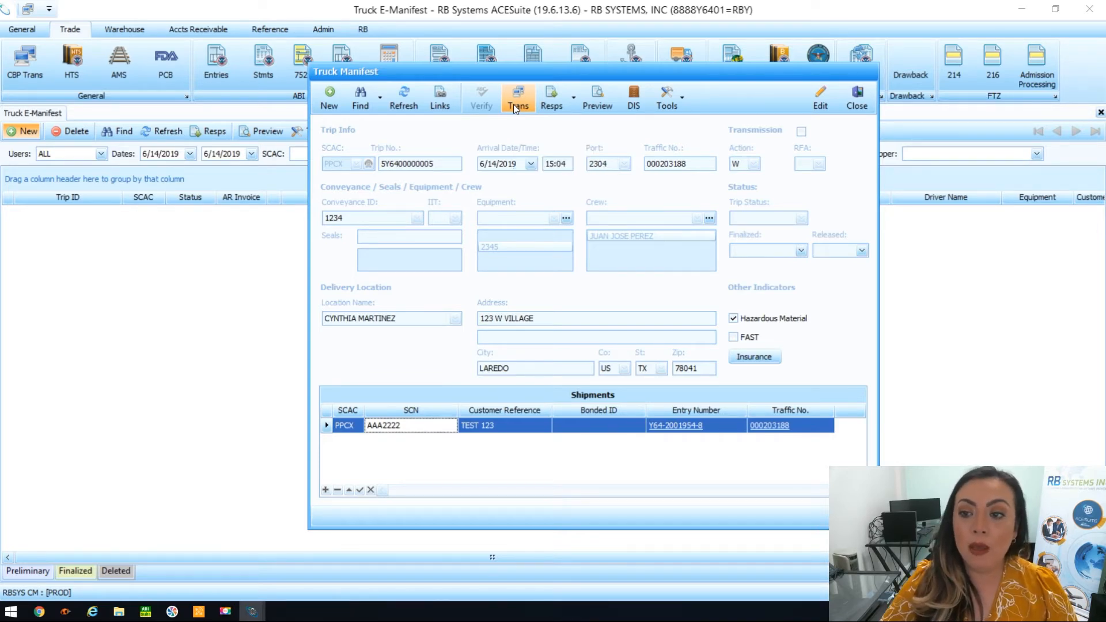
left_click(843, 102)
left_click(581, 321)
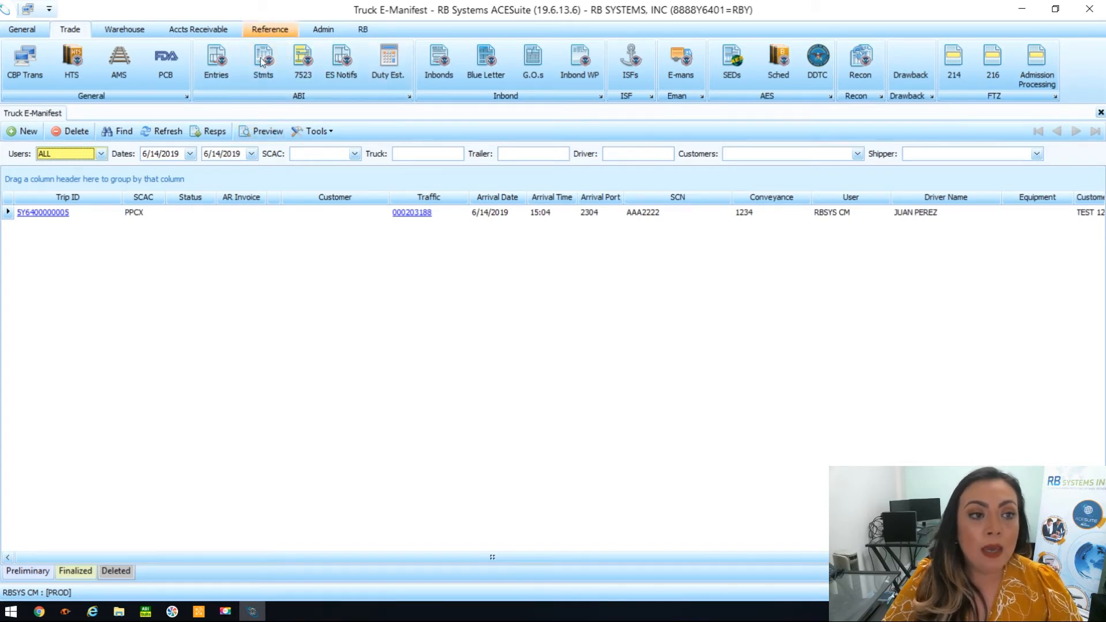
key("alt+Tab")
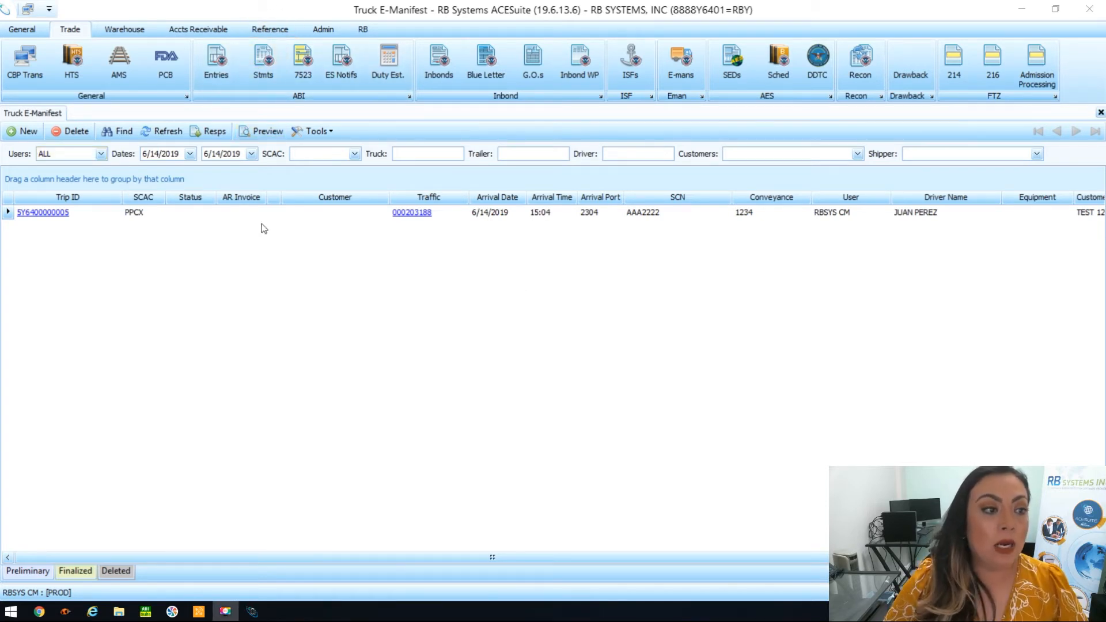
left_click(209, 59)
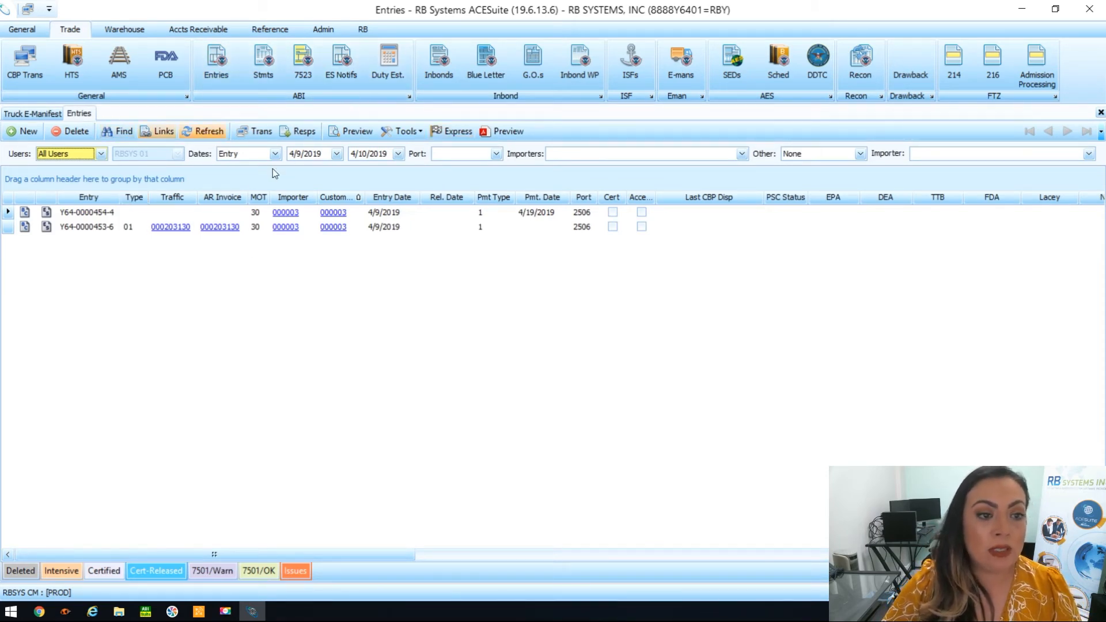
left_click(294, 155)
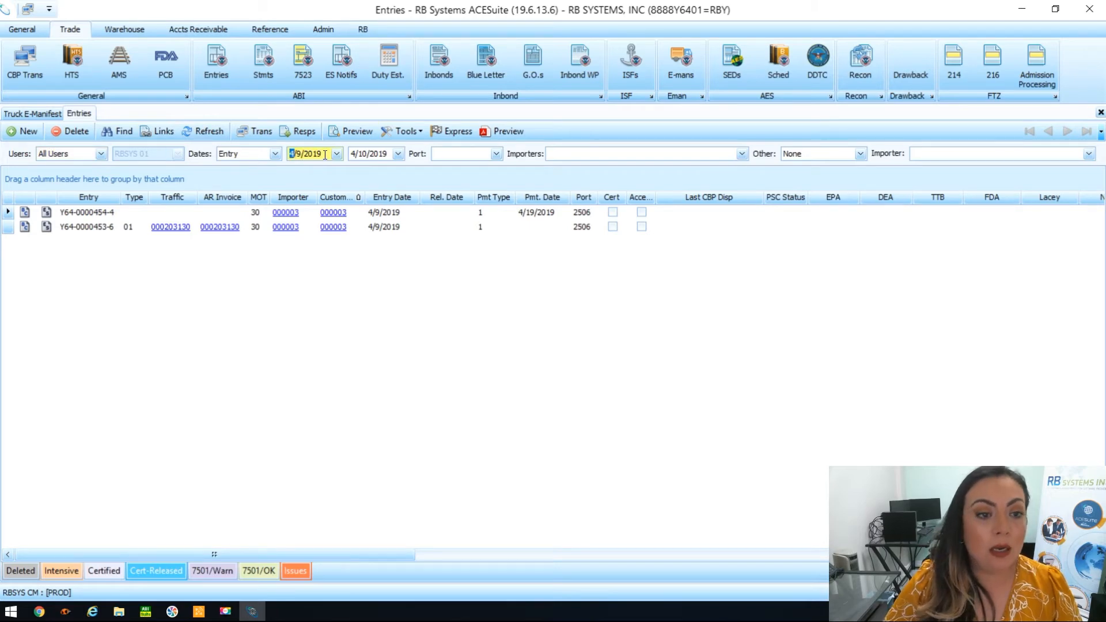
type("3")
key("Tab")
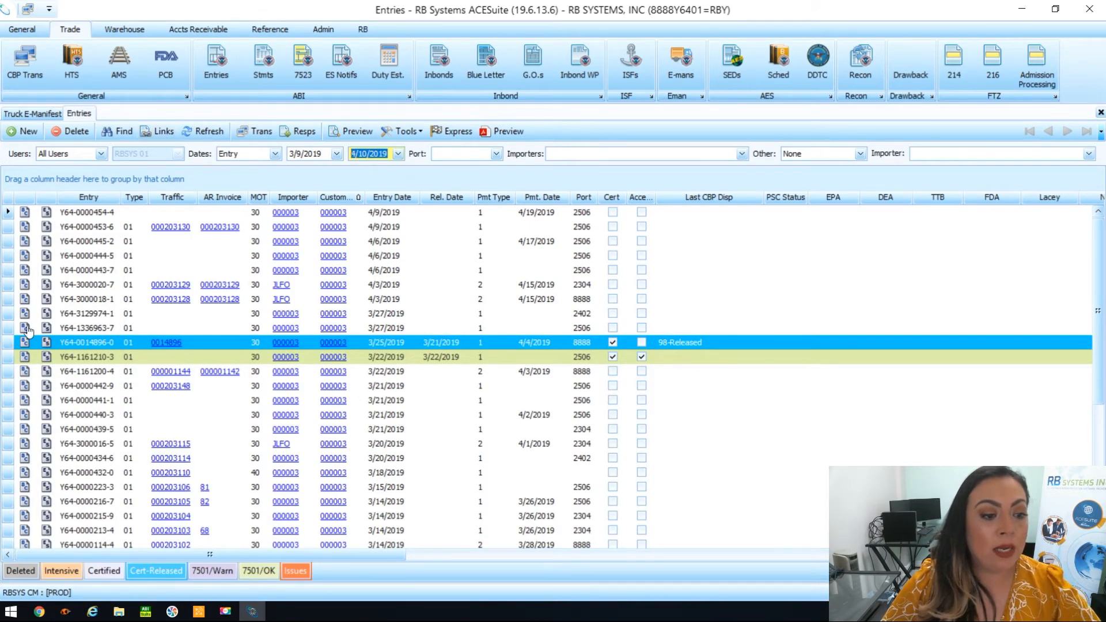
left_click(203, 347)
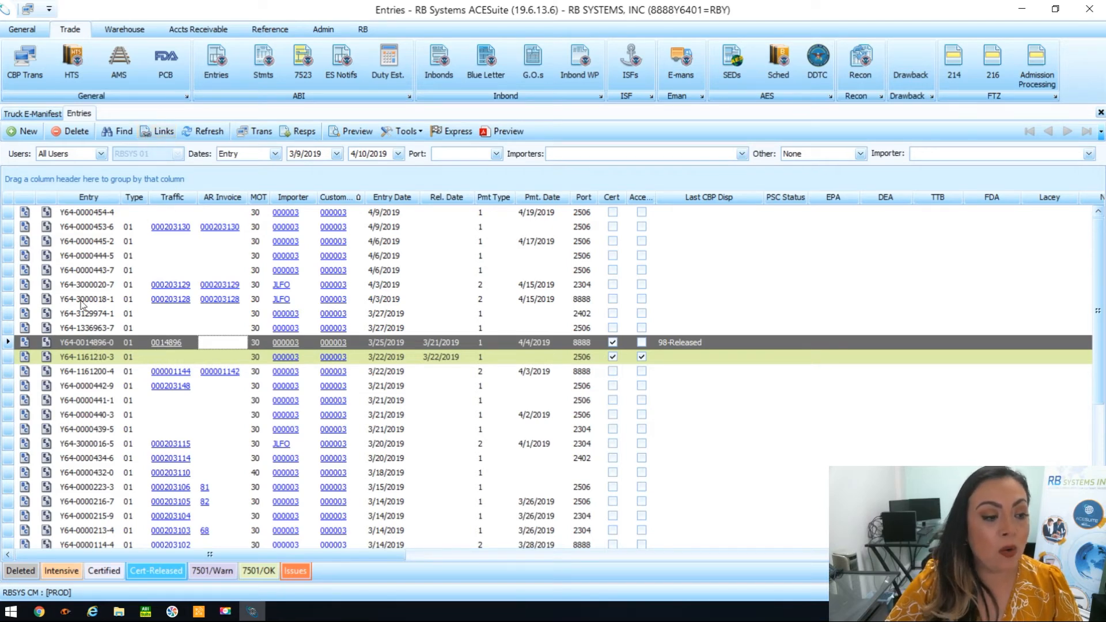
left_click(46, 342)
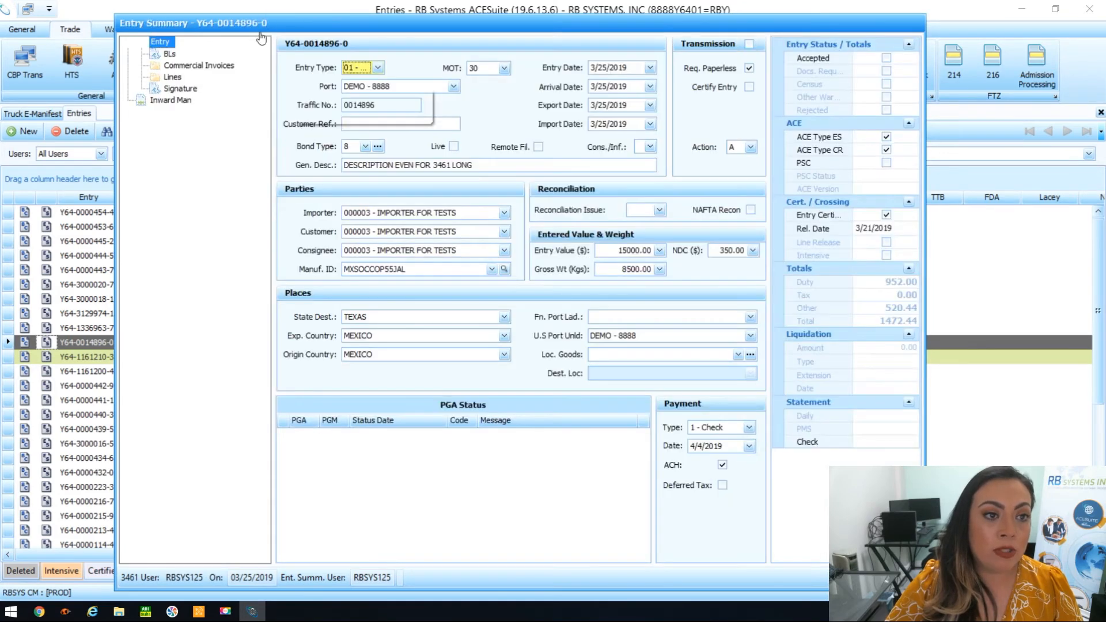
Open the entry's E-Manifest document link and choose 'B - New Trip, New Shipment'
left_click(236, 56)
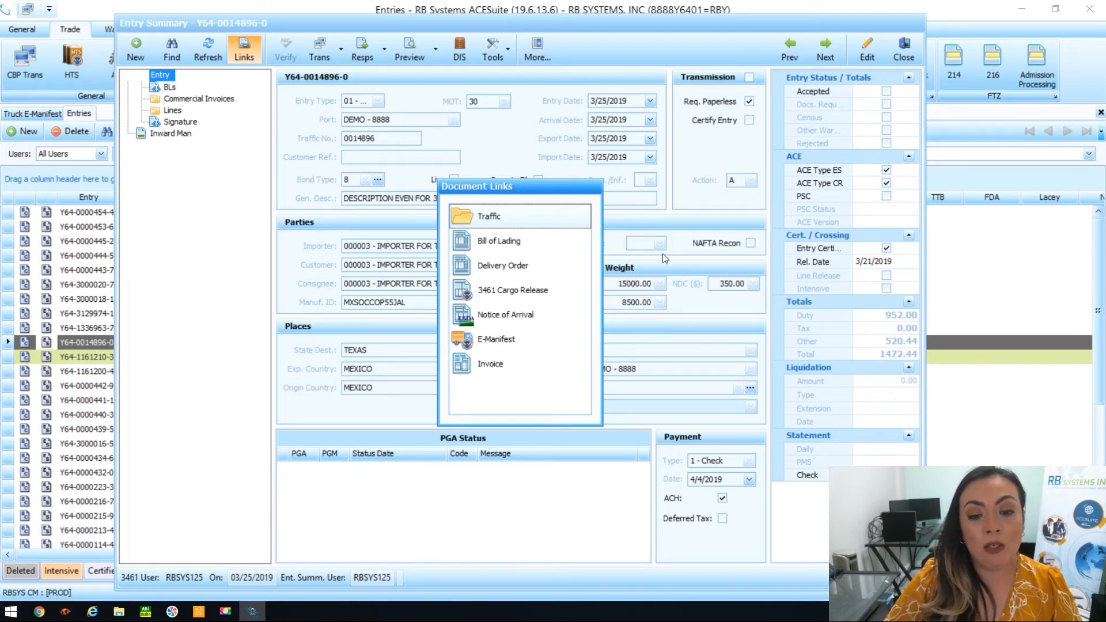
double_click(468, 340)
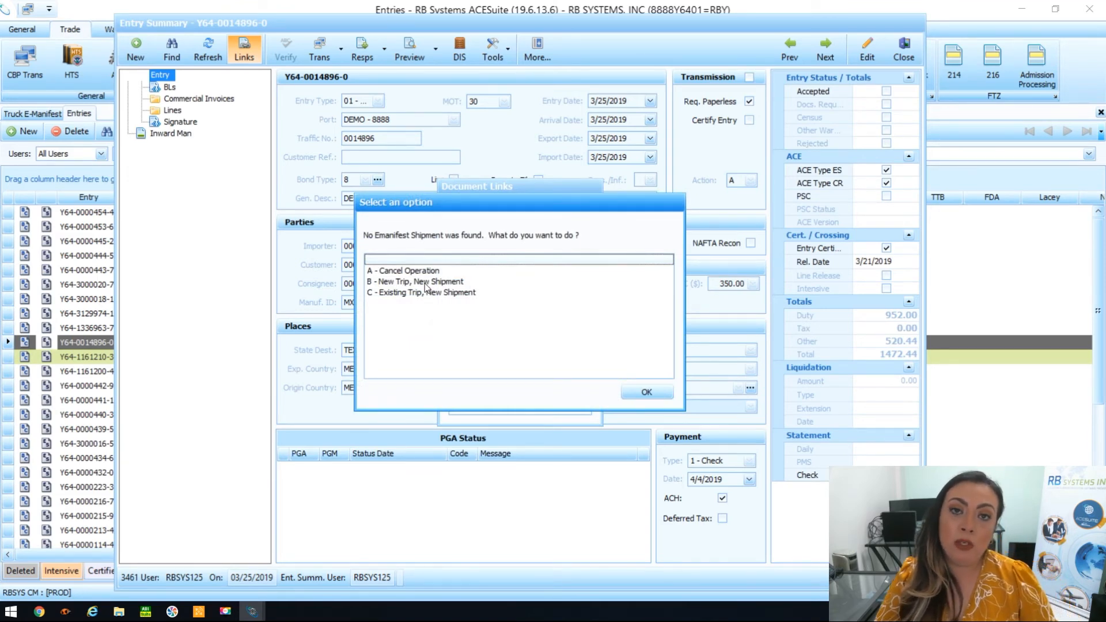
left_click(424, 282)
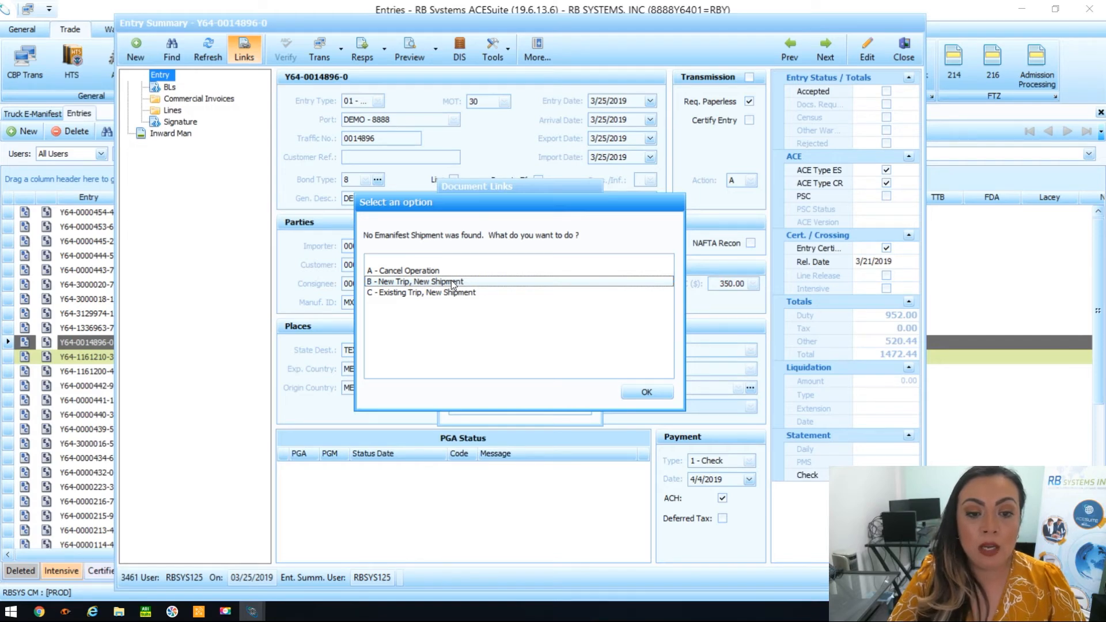
left_click(645, 391)
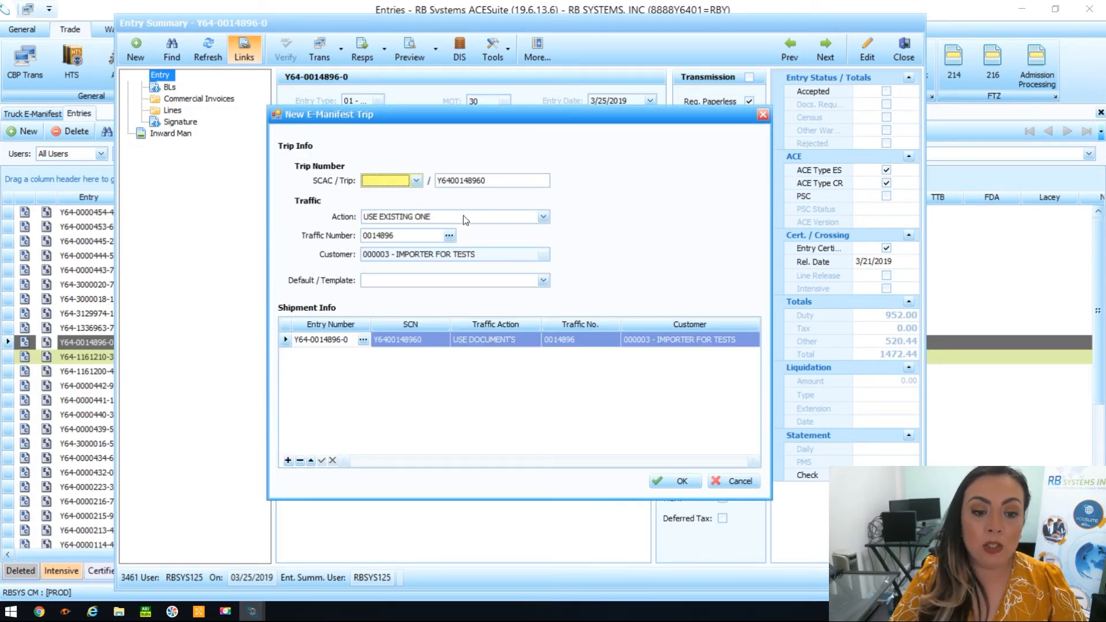
left_click(387, 180)
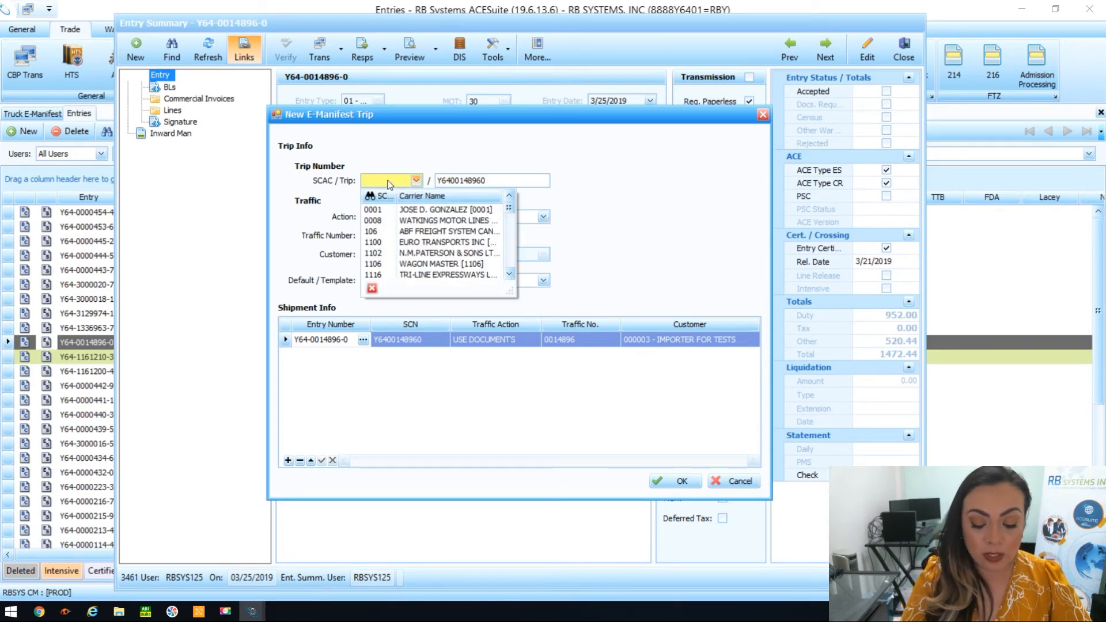
type("PPCX")
key("Return")
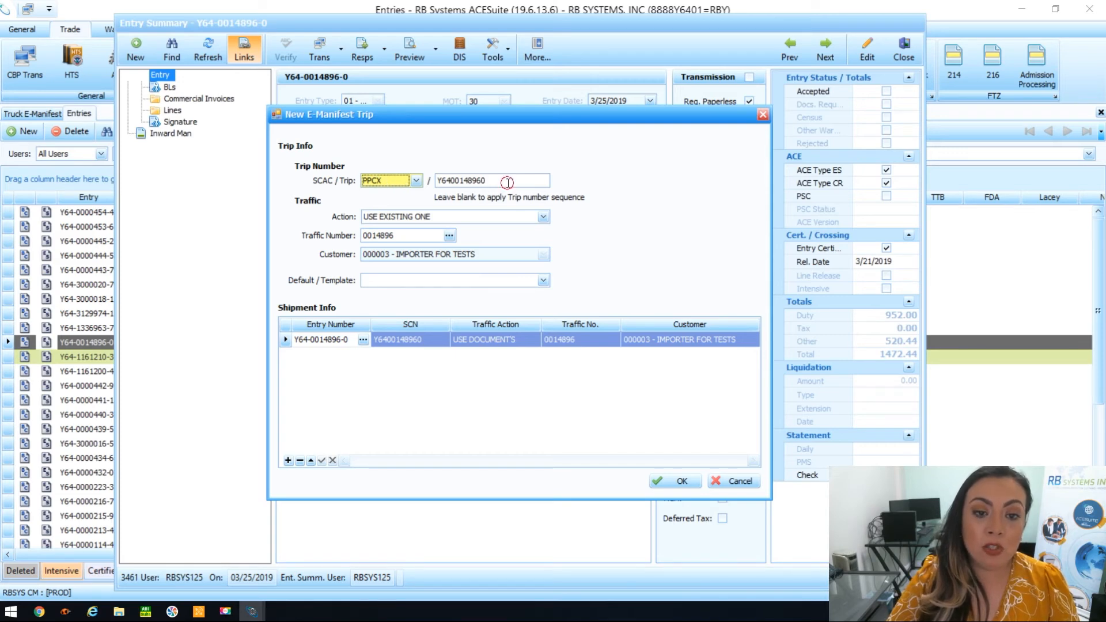
left_click(467, 183)
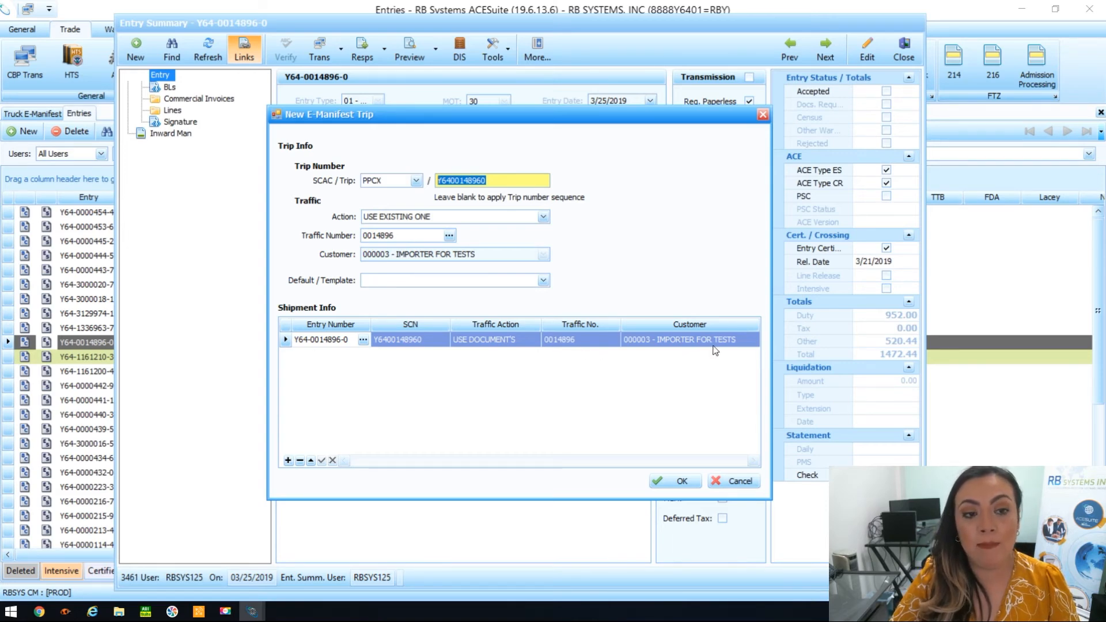
left_click(676, 480)
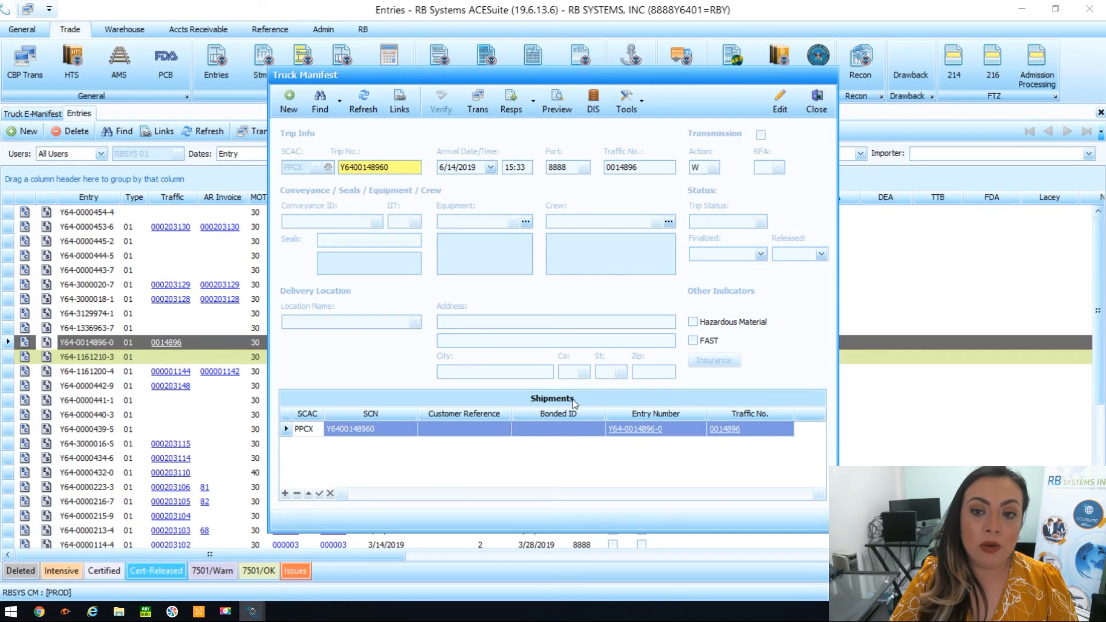
left_click(775, 101)
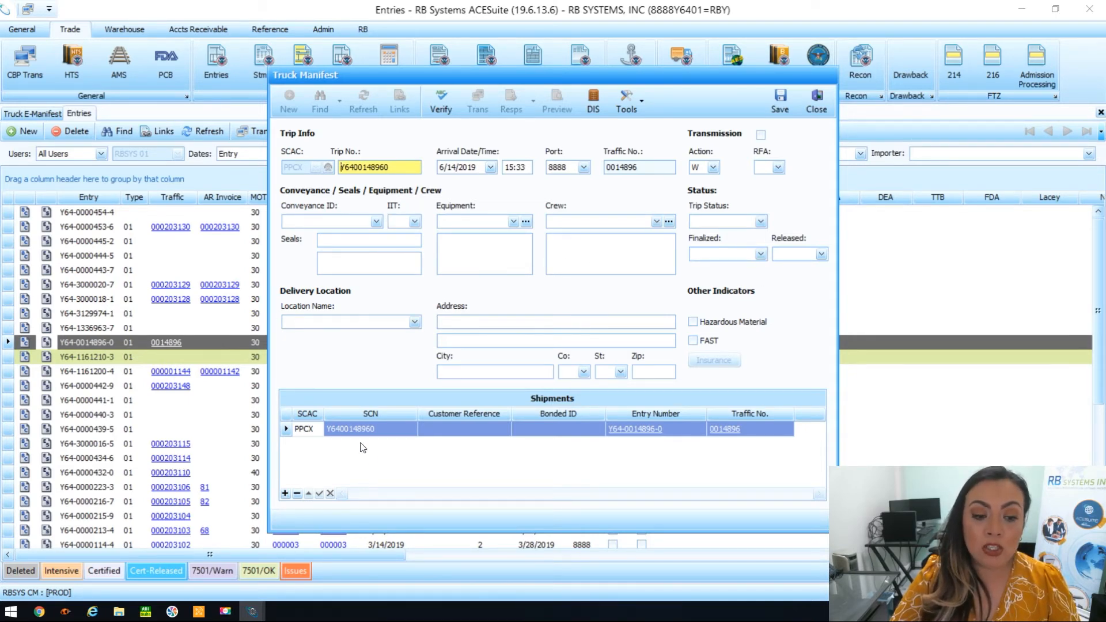
left_click(334, 434)
double_click(335, 434)
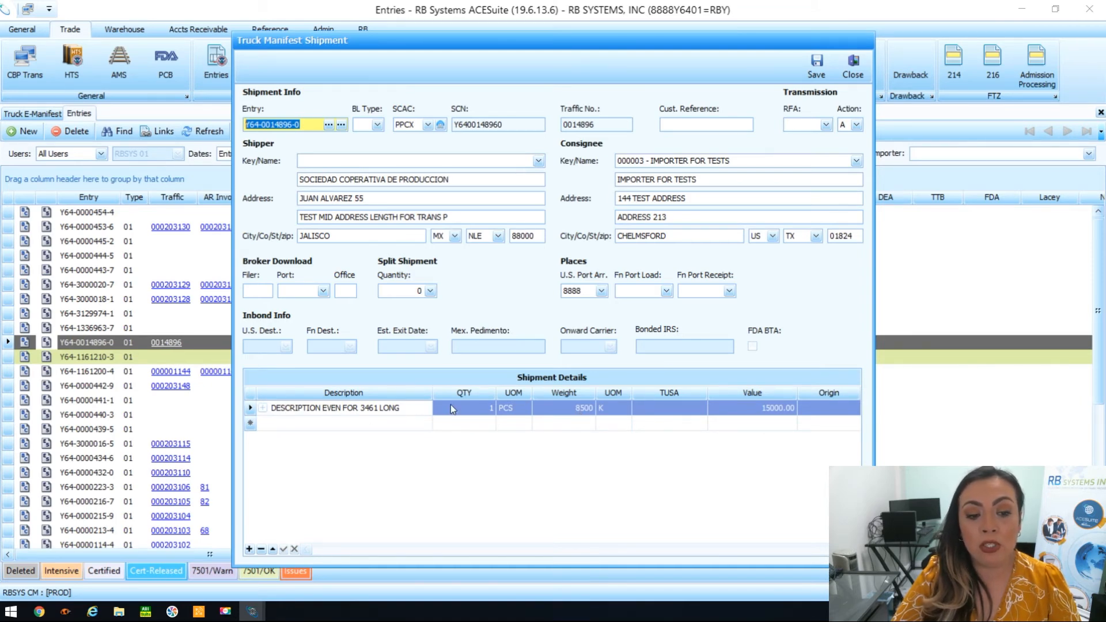
Expand the first shipment line to view its VINs, then save the shipment
left_click(262, 408)
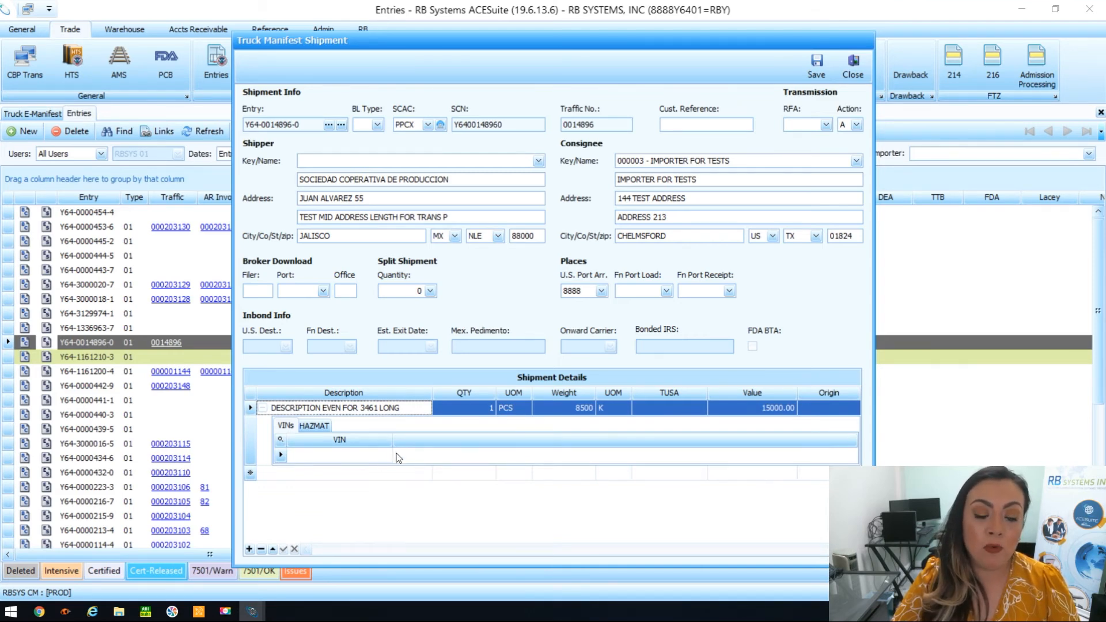
left_click(822, 64)
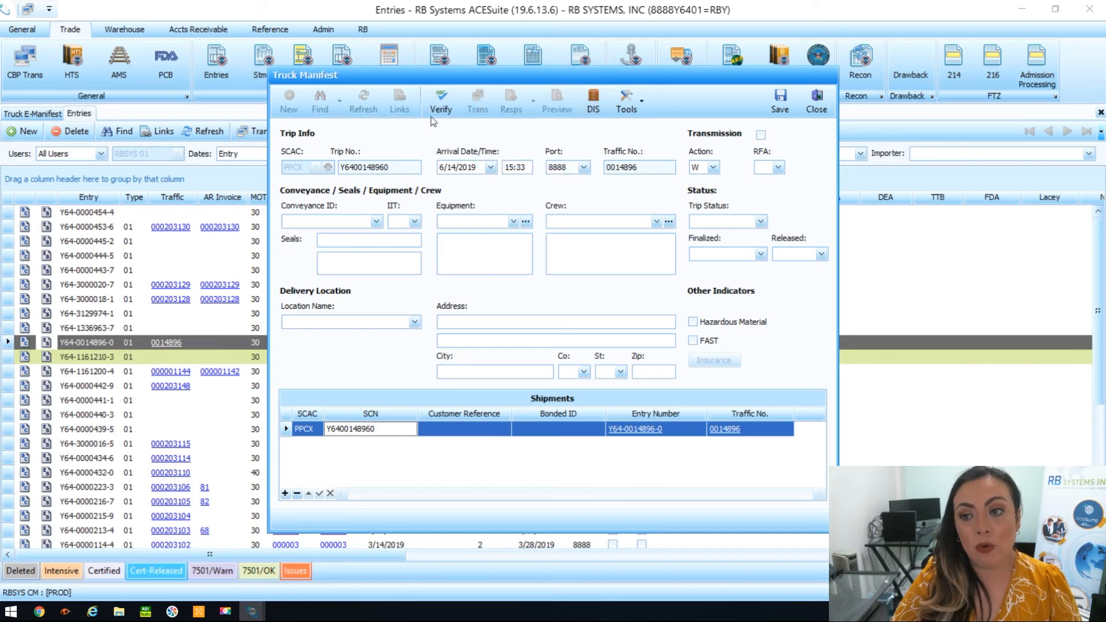
Close the trip and list Truck E-Manifest trips from 6/14/2018 to 6/14/2019
left_click(817, 104)
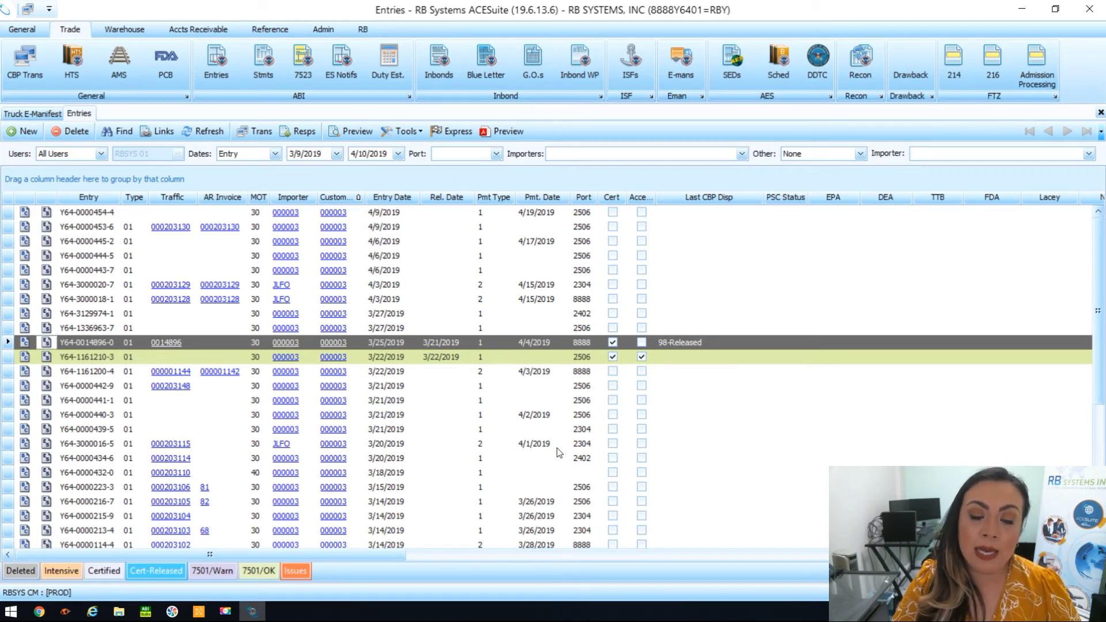
left_click(33, 114)
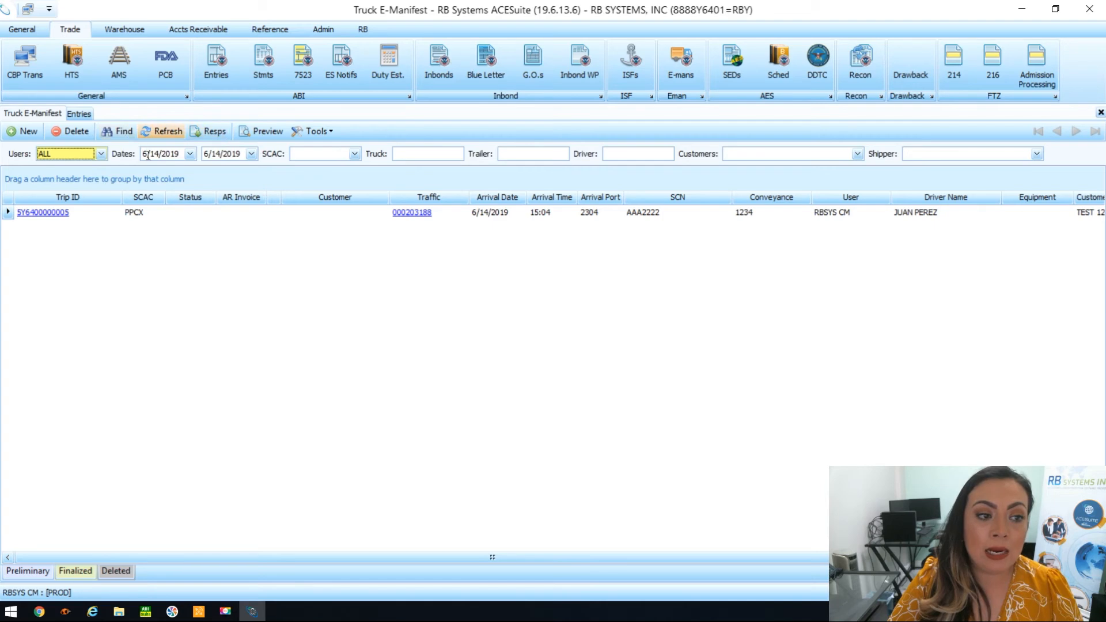
double_click(171, 154)
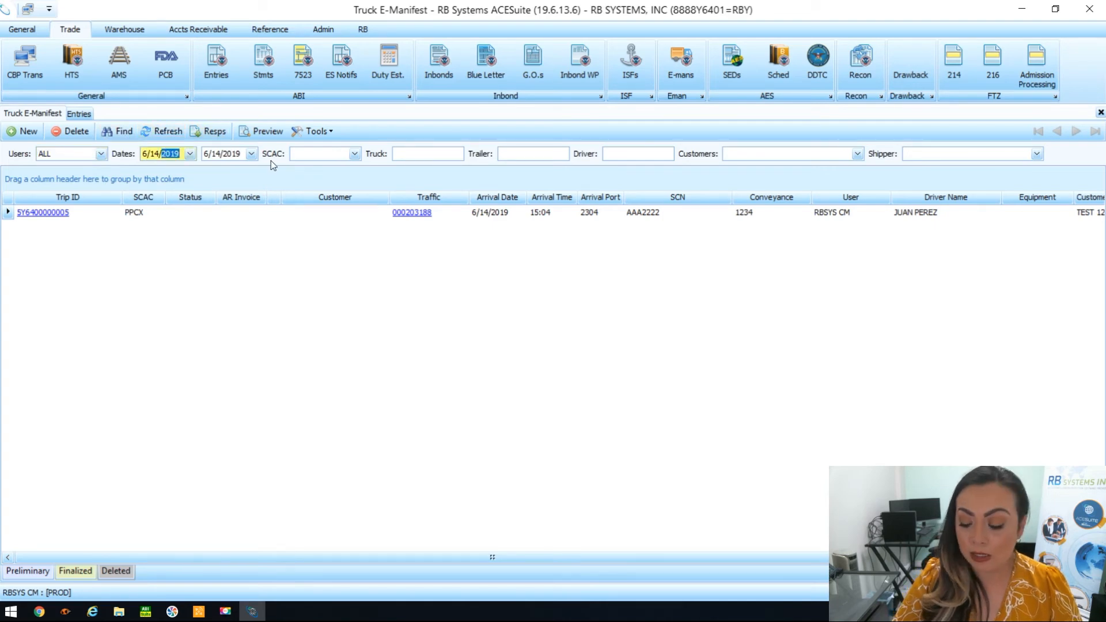
type("2018")
key("Tab")
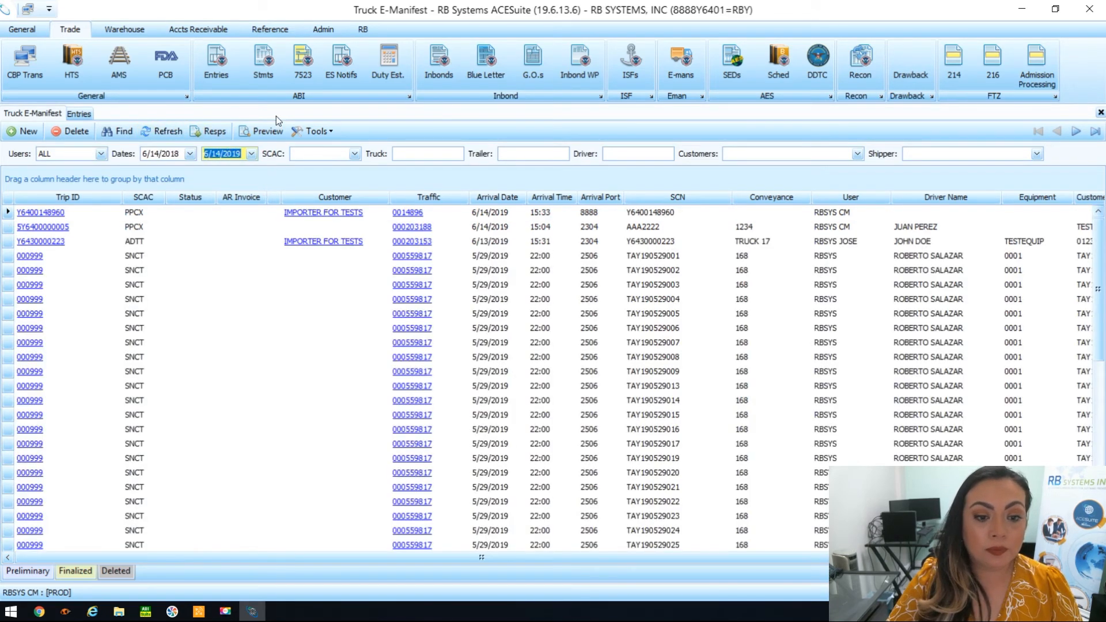
scroll(306, 319, "down", 3)
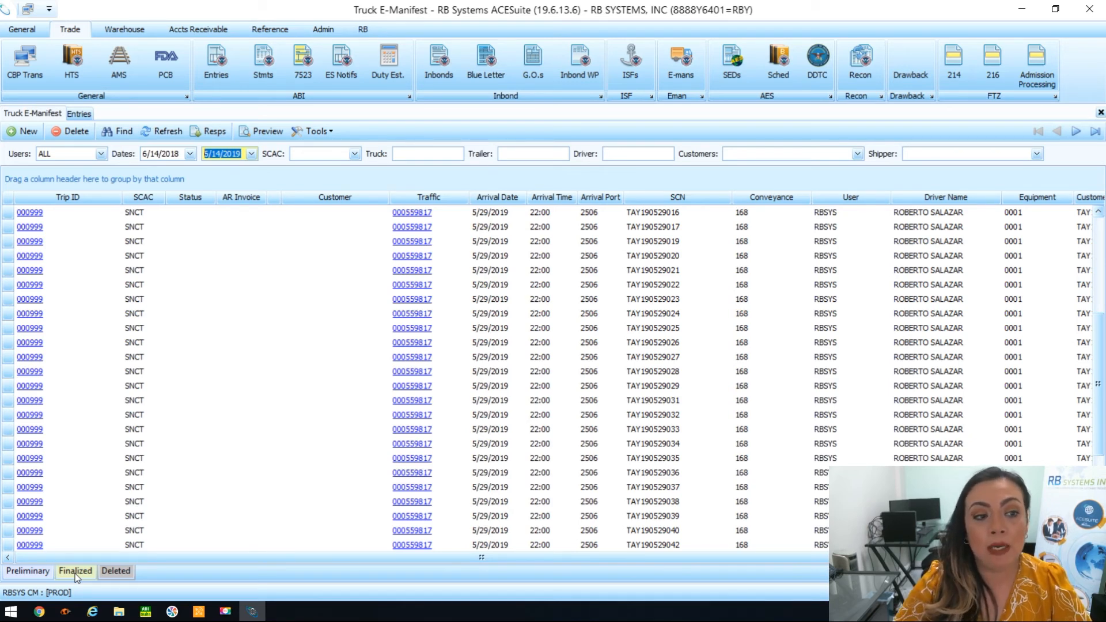
Open trip 000999 and set its RFA code to 03 and action to Replace
left_click(33, 215)
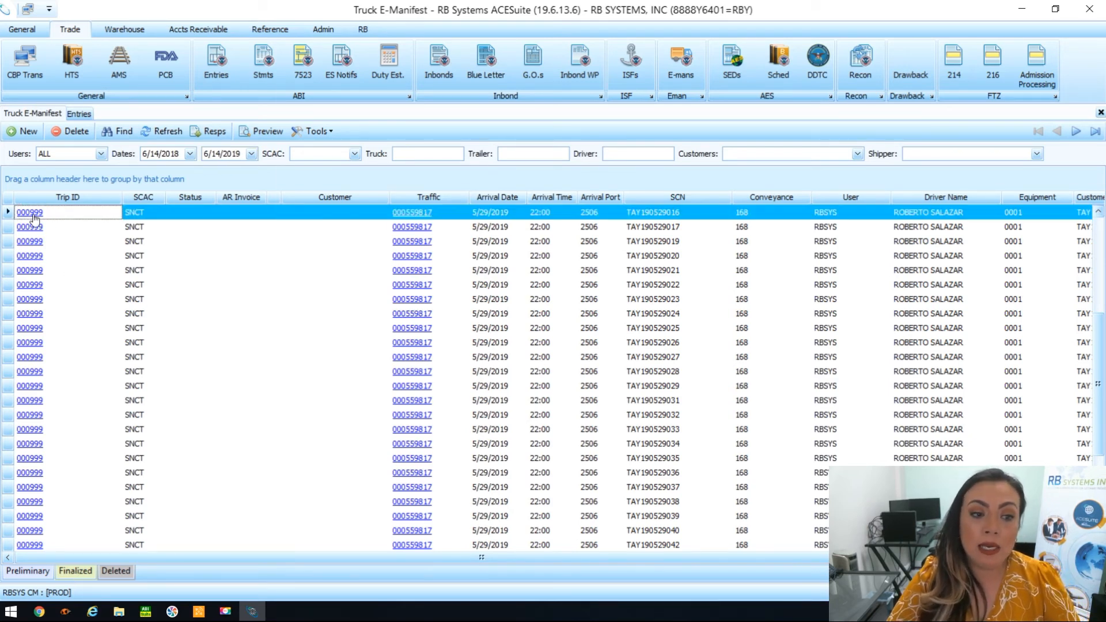
left_click(32, 218)
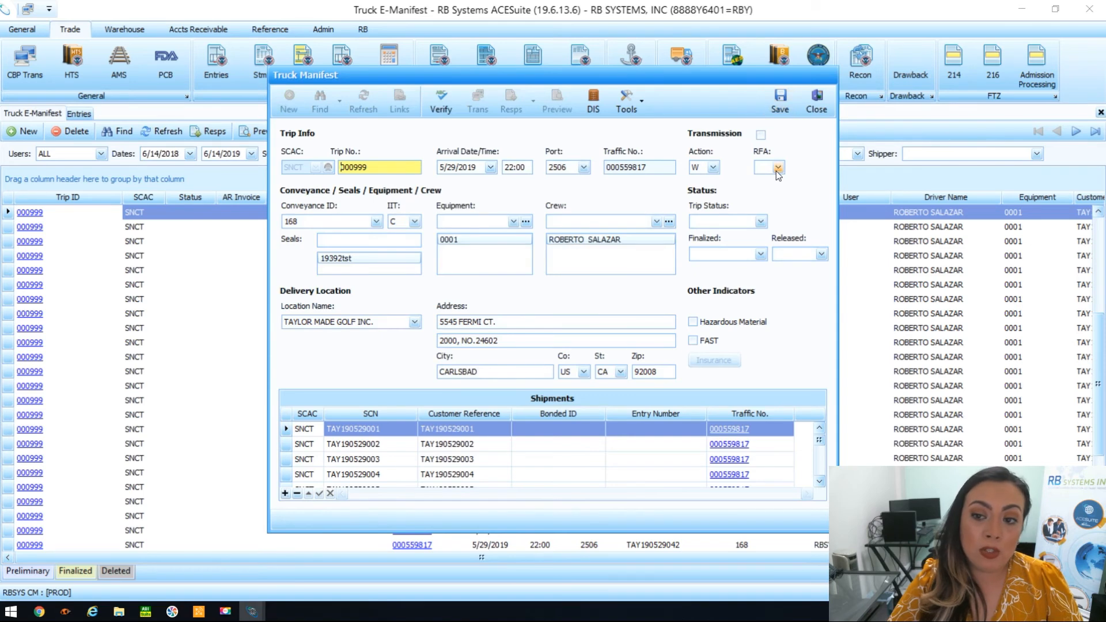
left_click(778, 168)
left_click(767, 212)
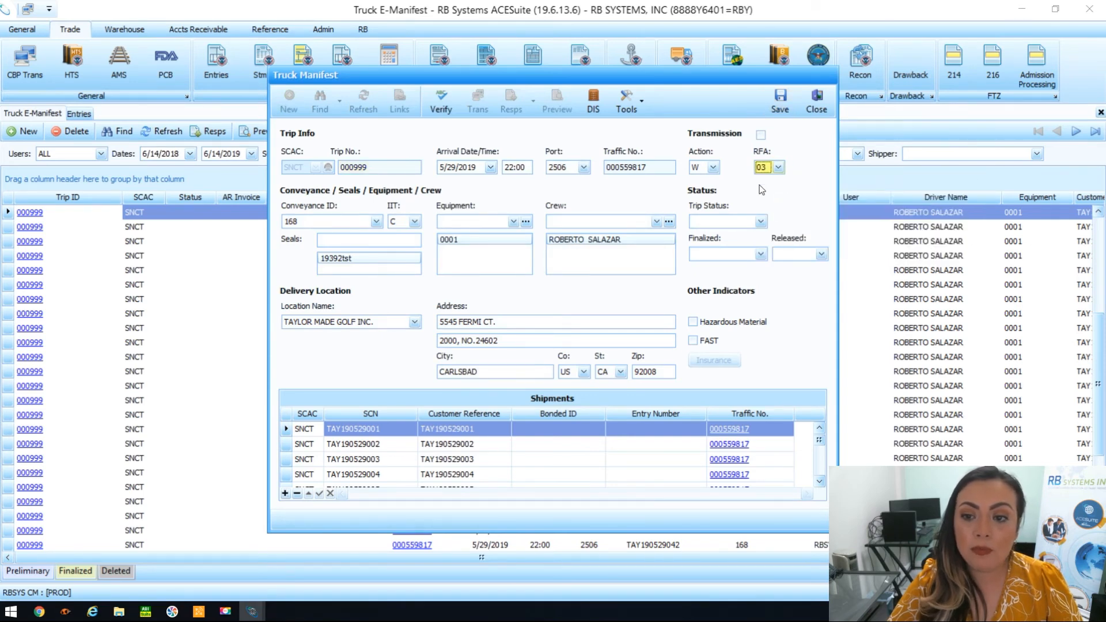
left_click(714, 168)
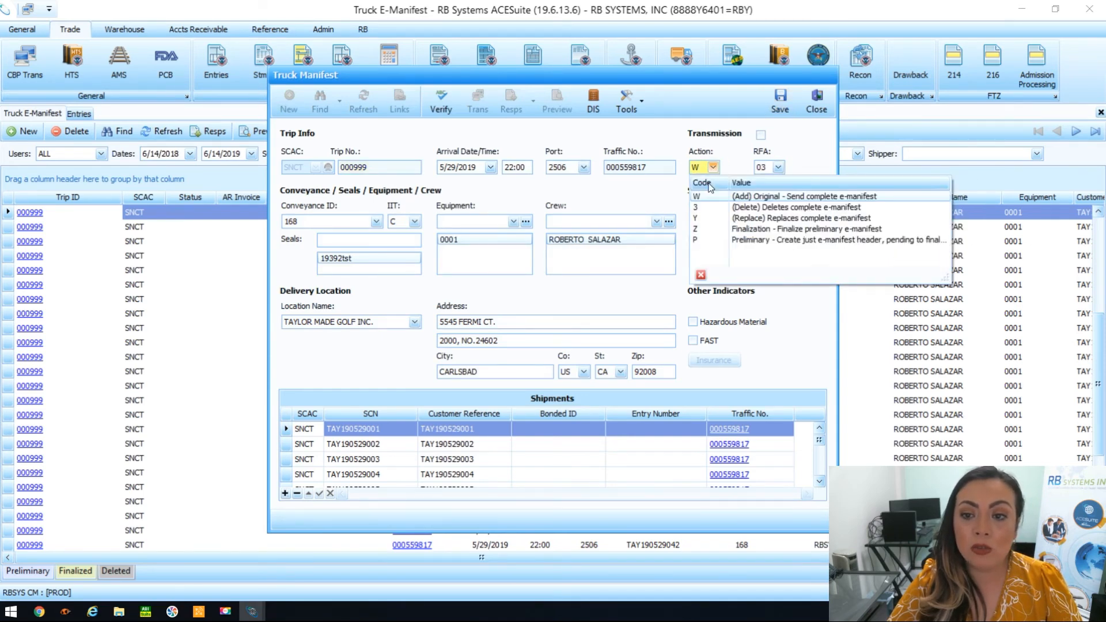
left_click(747, 219)
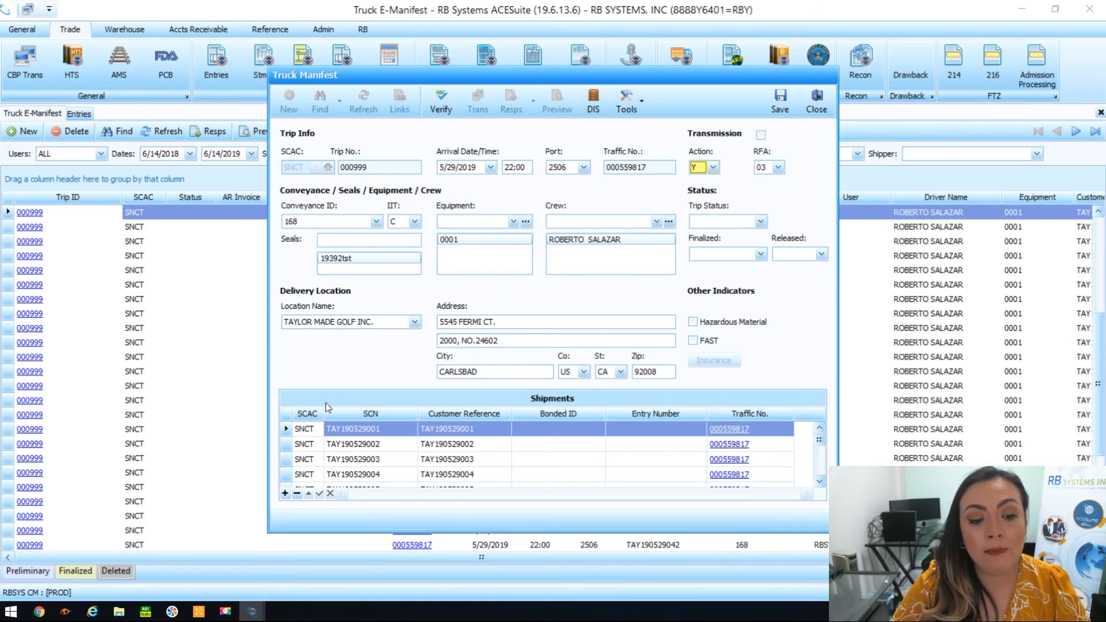
Review shipment TAY190529001, then close trip 000999 without saving
double_click(308, 431)
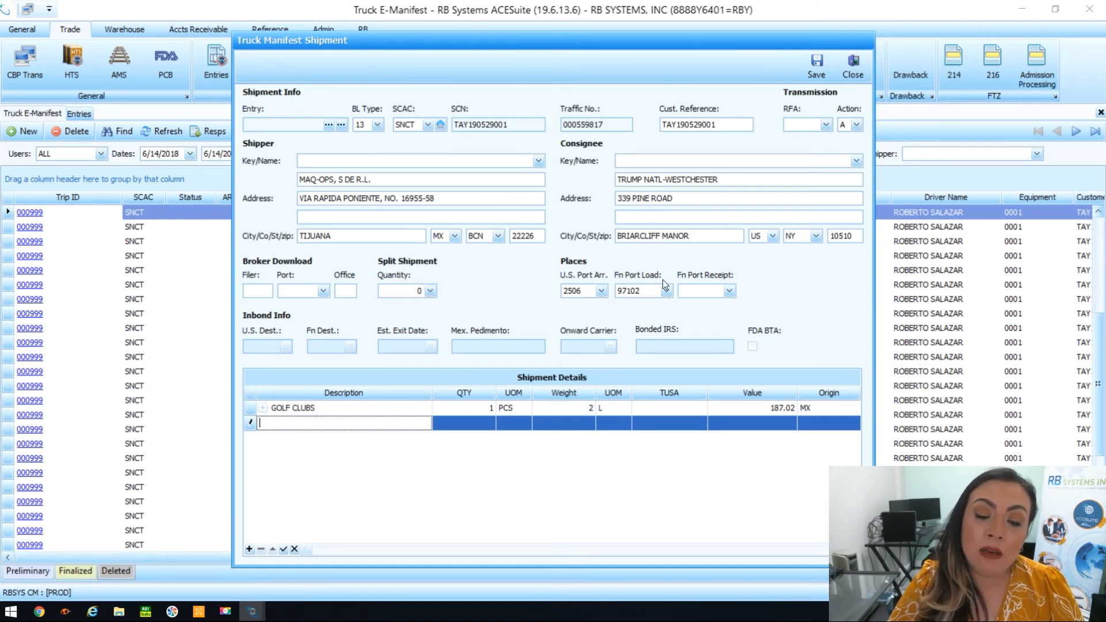
left_click(844, 67)
scroll(595, 475, "down", 6)
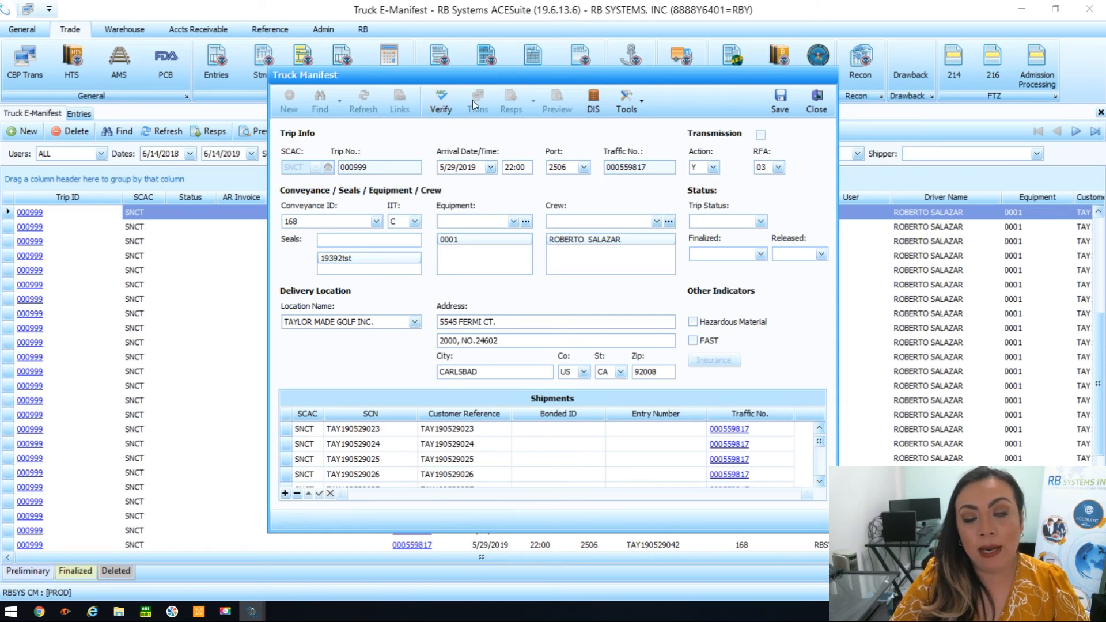
left_click(821, 107)
left_click(580, 326)
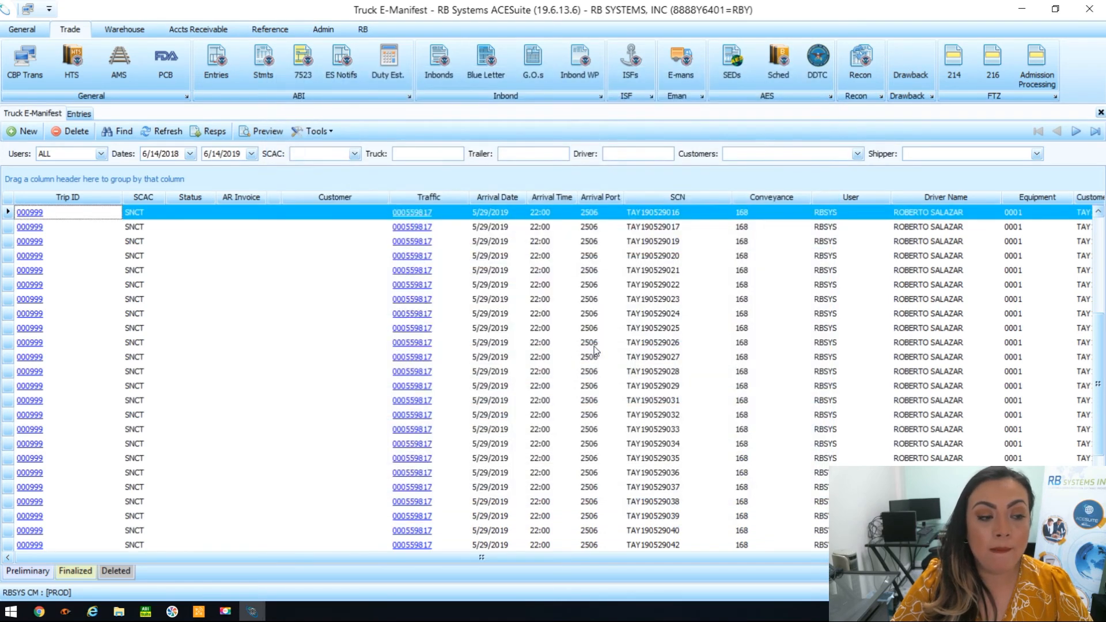
Preview the ACE e-manifest cover sheet for the trip with SCN TAY190529029
scroll(114, 253, "down", 4)
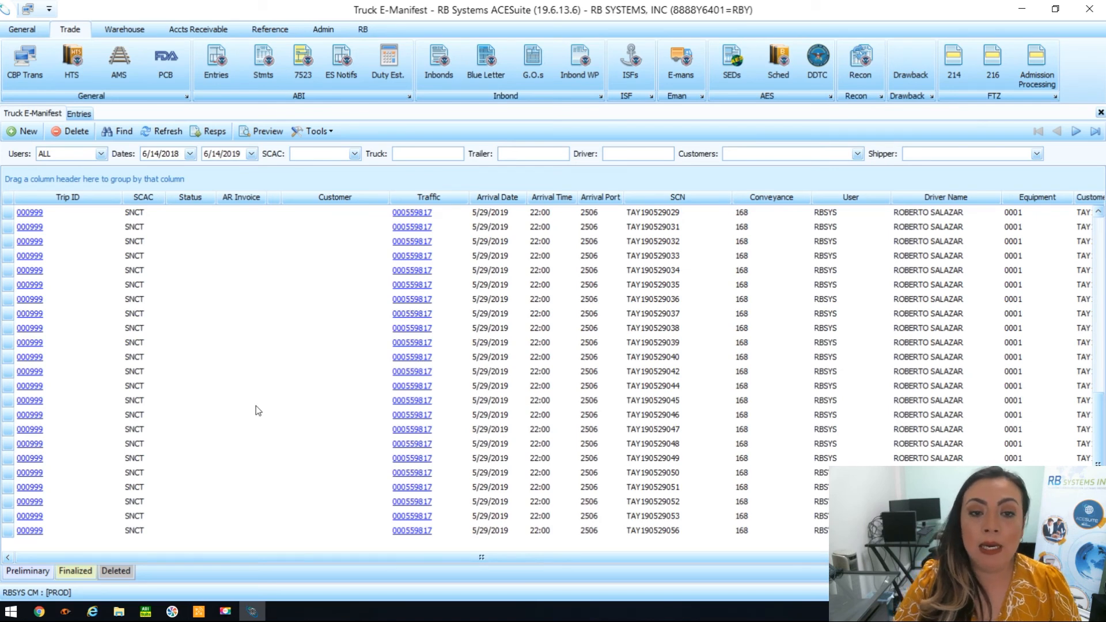
left_click(499, 214)
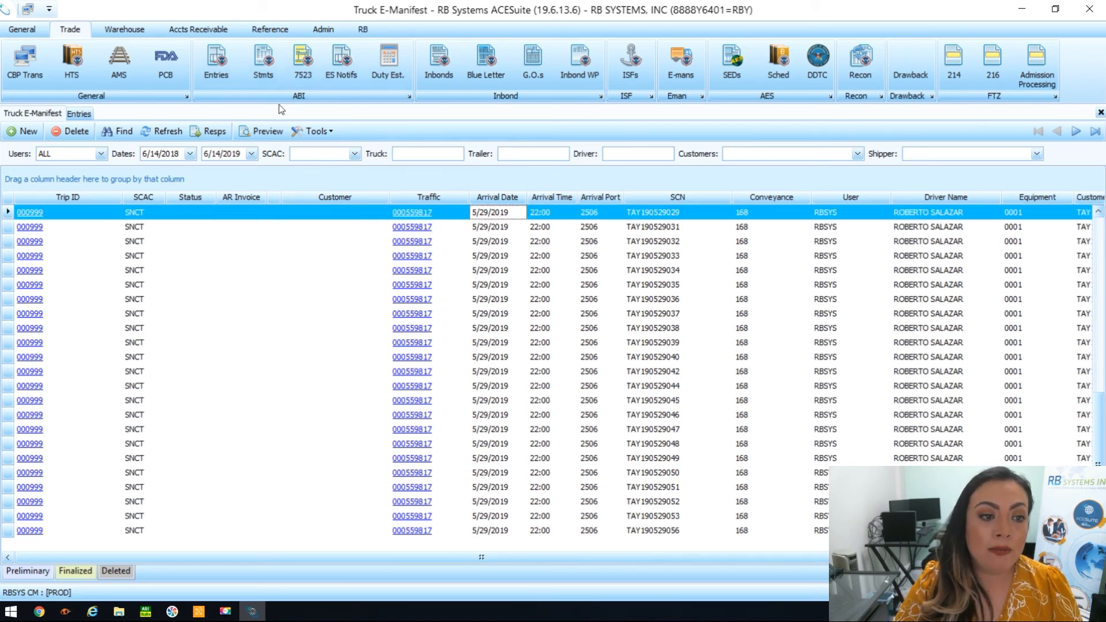
left_click(262, 131)
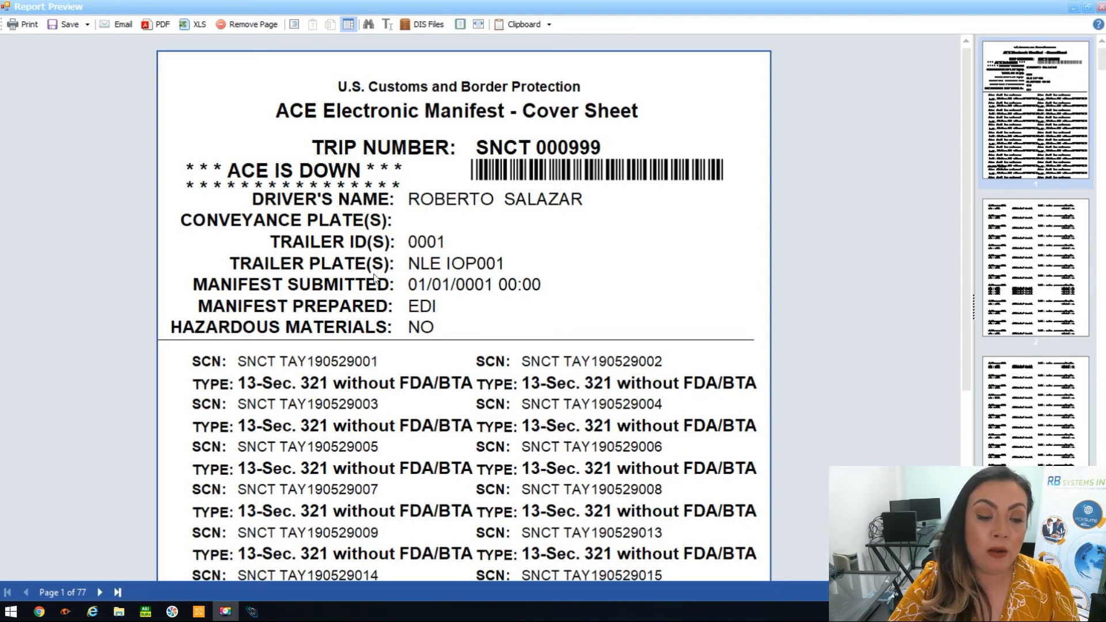
scroll(375, 279, "down", 10)
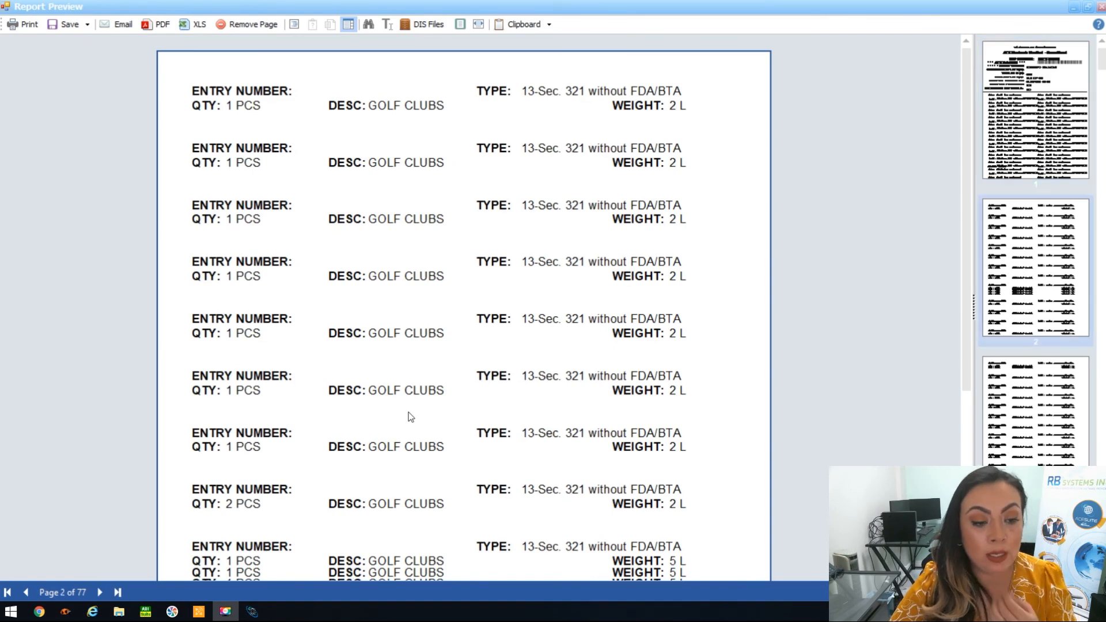
scroll(411, 417, "down", 8)
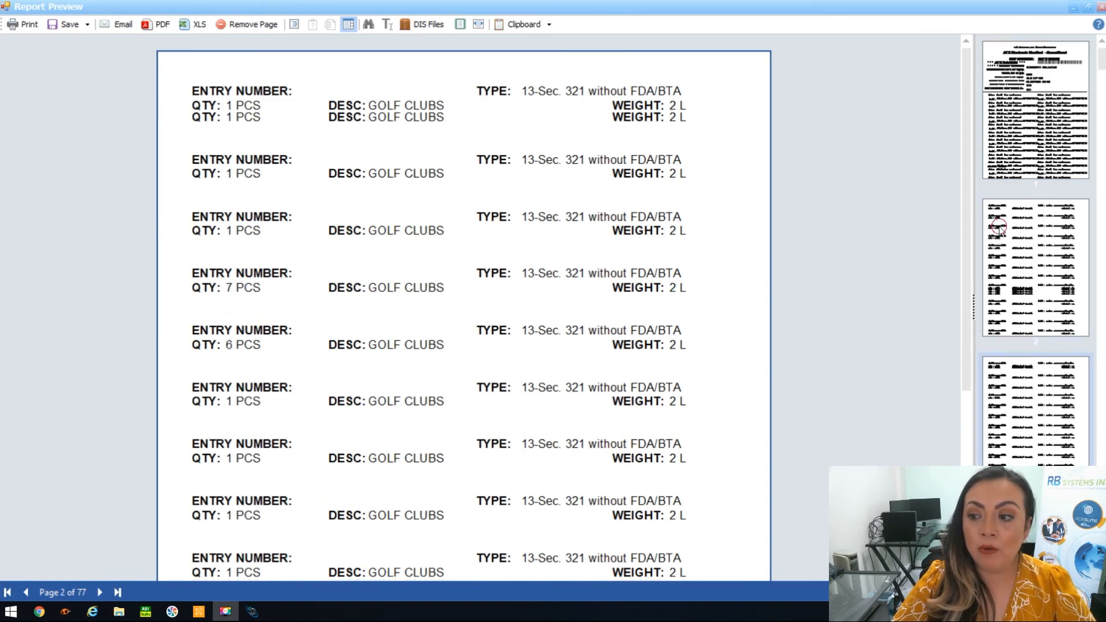
left_click(1023, 427)
scroll(406, 278, "up", 2)
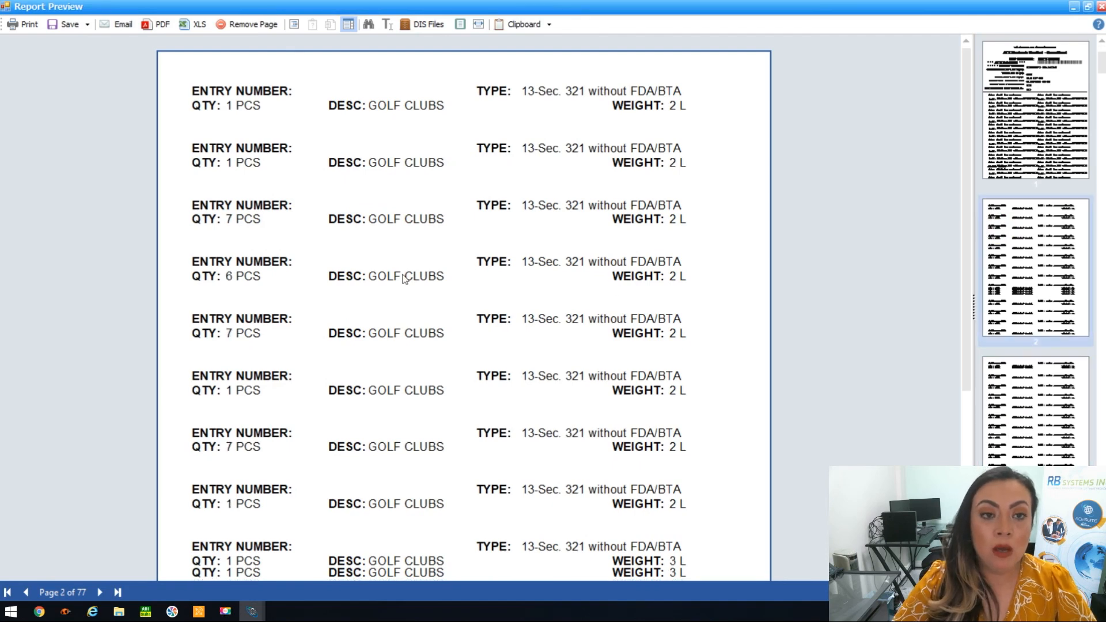
scroll(405, 279, "down", 5)
scroll(405, 279, "up", 2)
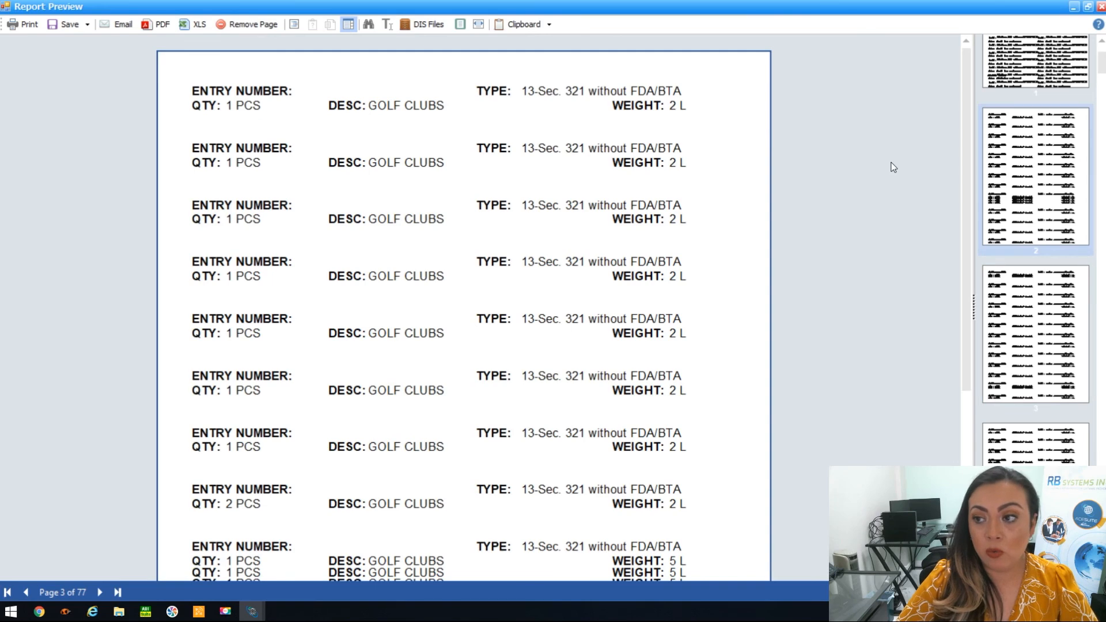
scroll(1049, 156, "up", 2)
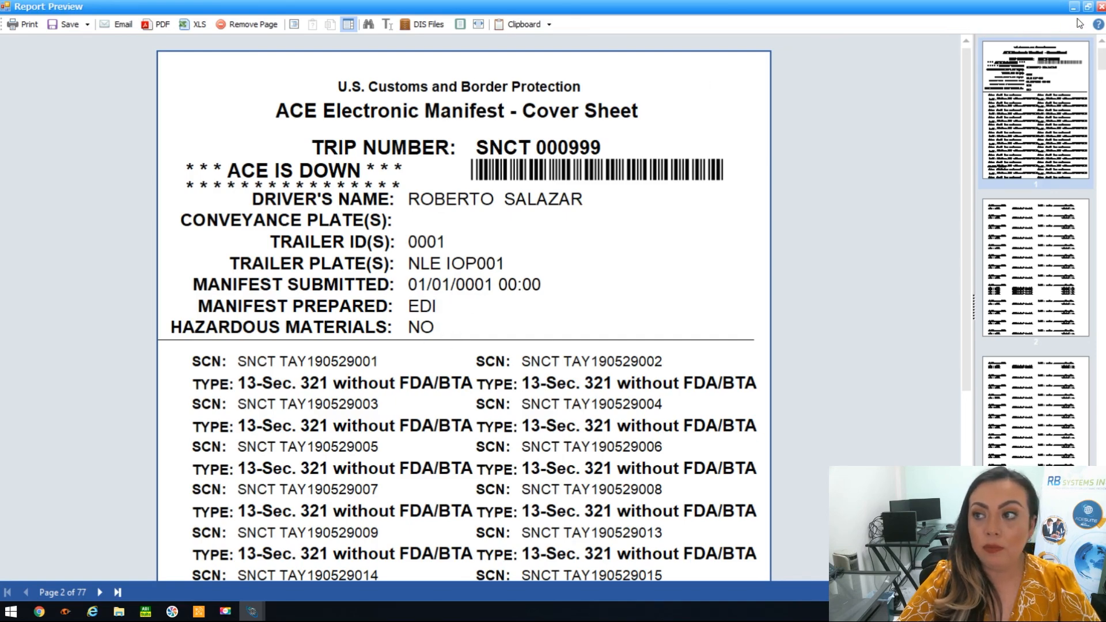
left_click(1101, 6)
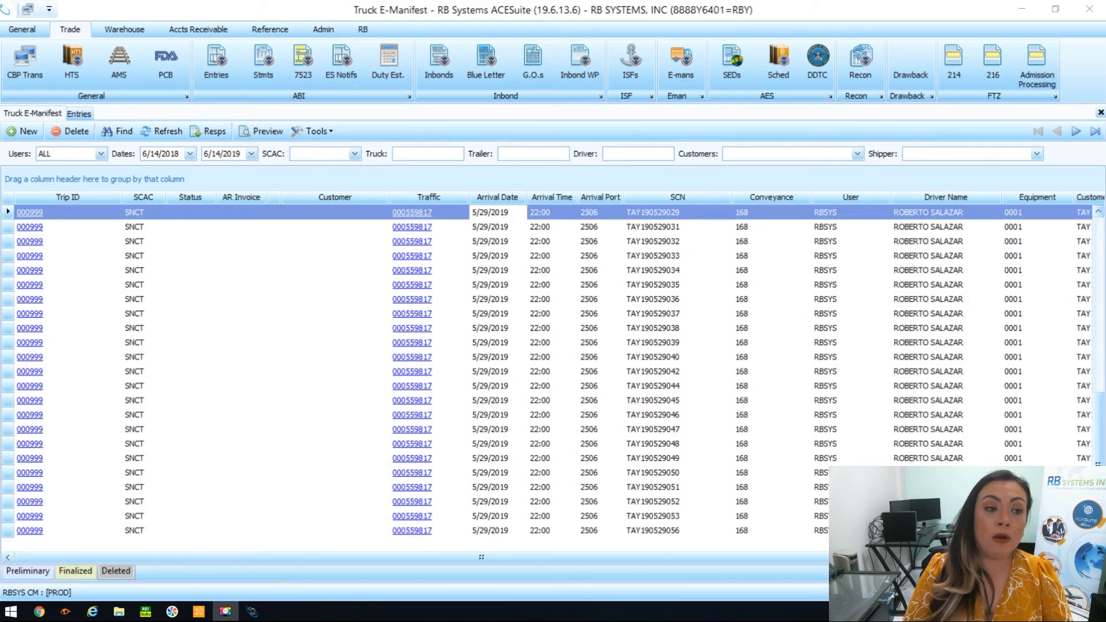